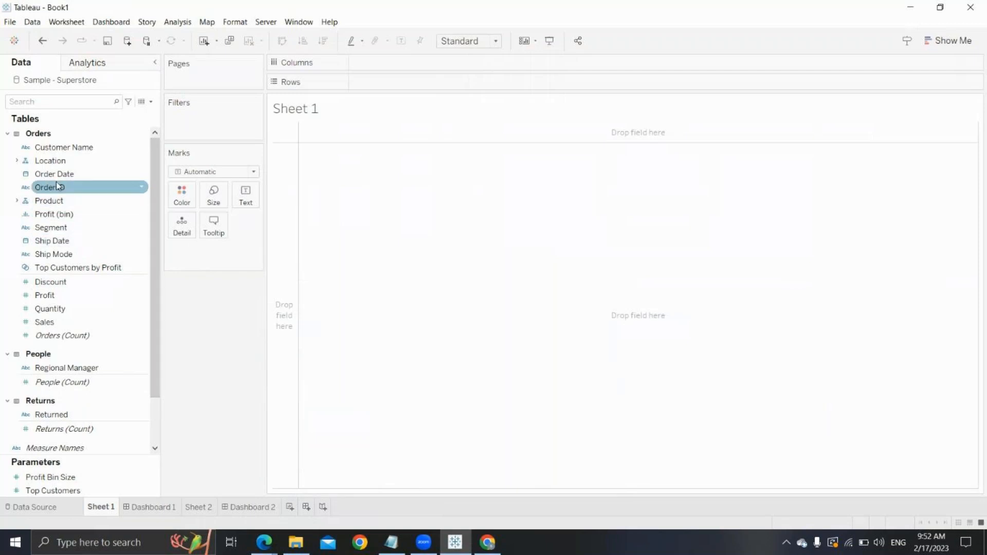
Step: Build a horizontal bar chart on Sheet 1 with Category from the Product hierarchy as rows and Sales as columns
click(54, 162)
click(14, 208)
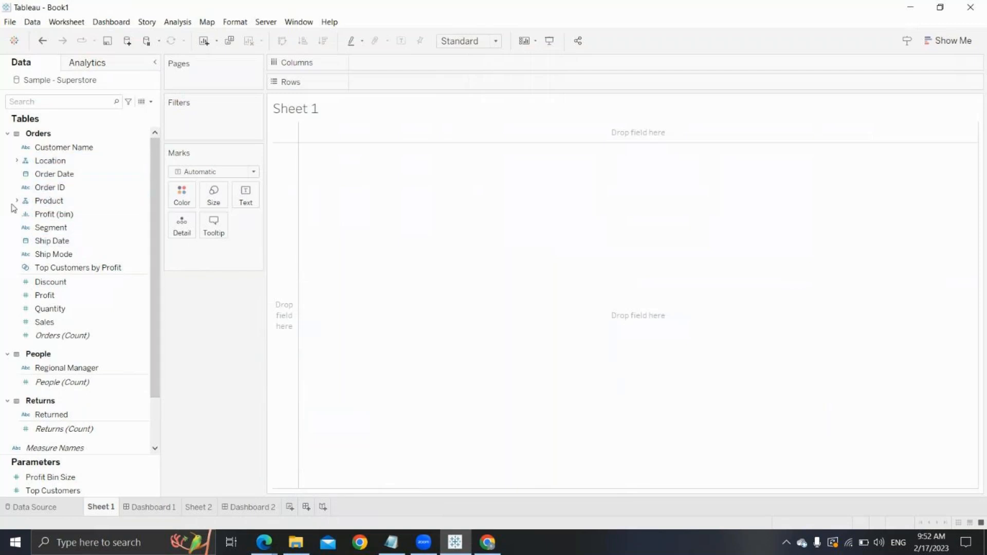
click(17, 201)
click(61, 213)
drag(197, 206, 392, 81)
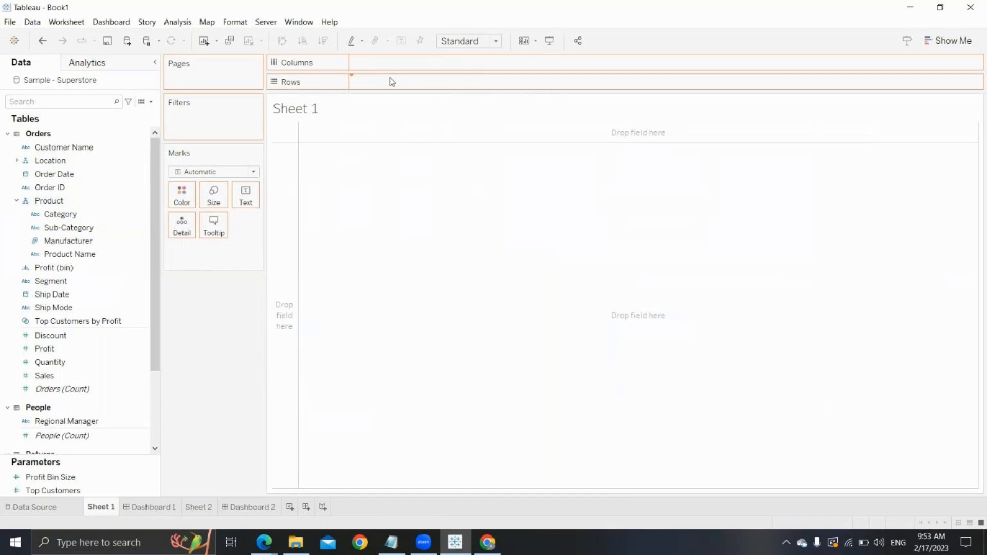
drag(391, 81, 391, 82)
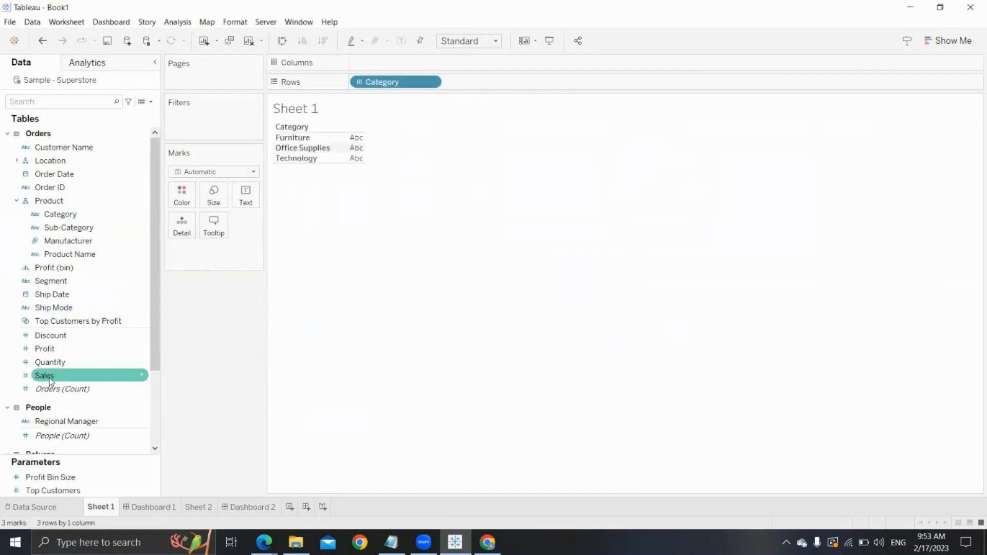
drag(50, 379, 443, 58)
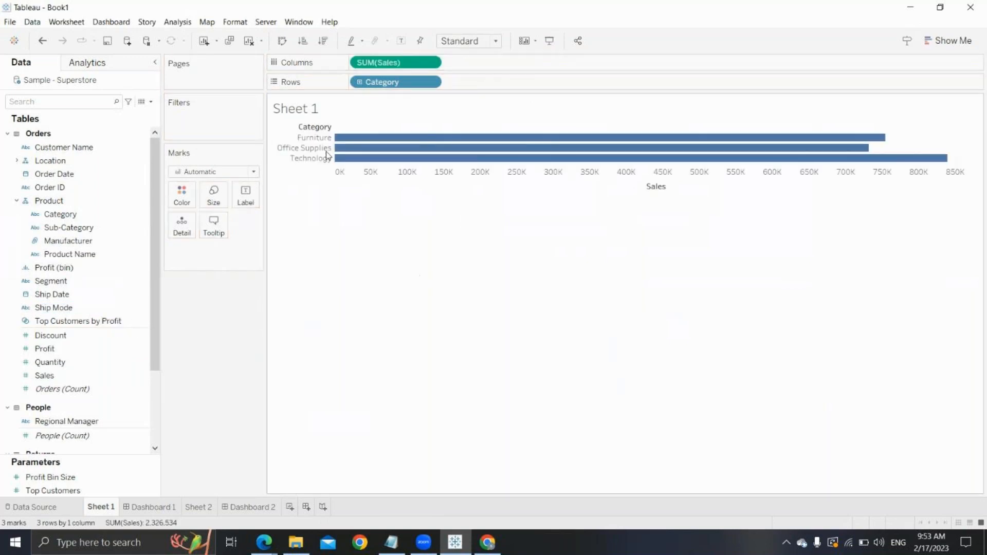
Step: Fit the Sheet 1 chart to Entire View and show mark labels on the bars
click(495, 41)
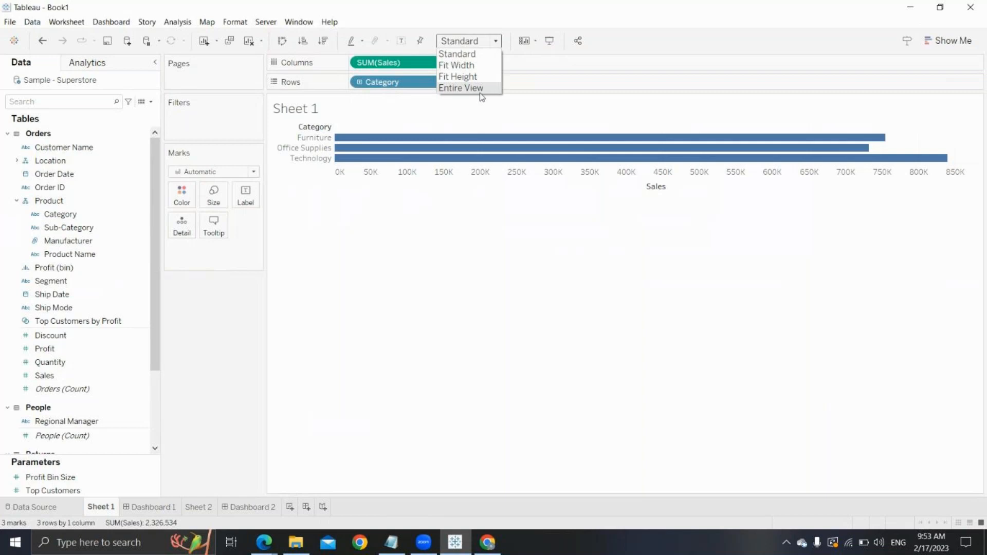
click(481, 89)
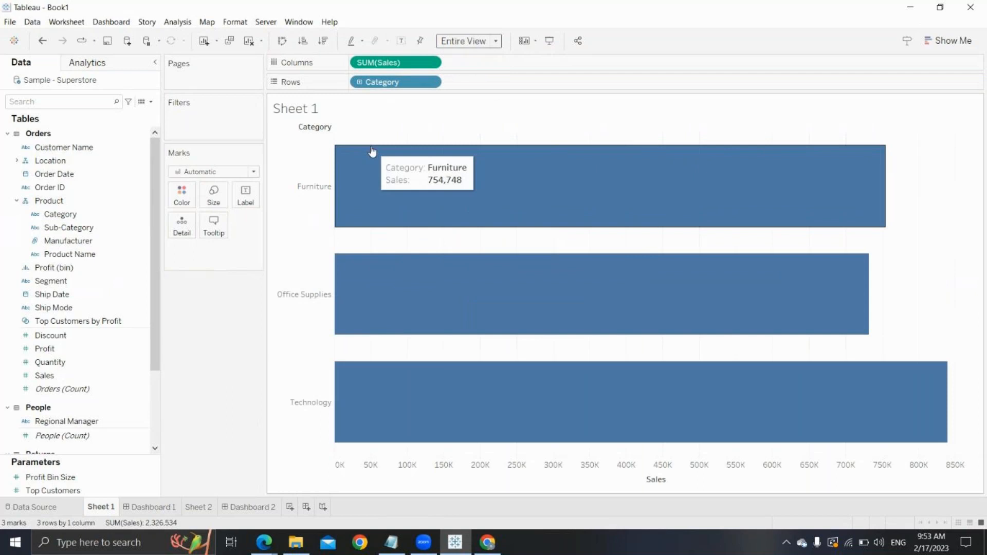
click(401, 41)
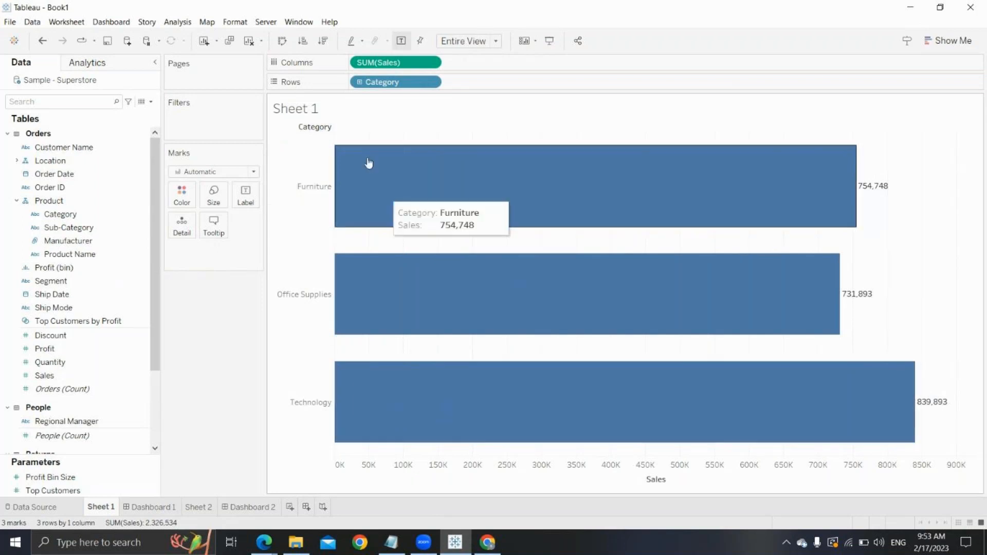
Step: Rename Sheet 1 as "category wise sales"
right_click(89, 507)
click(154, 368)
text(category wi)
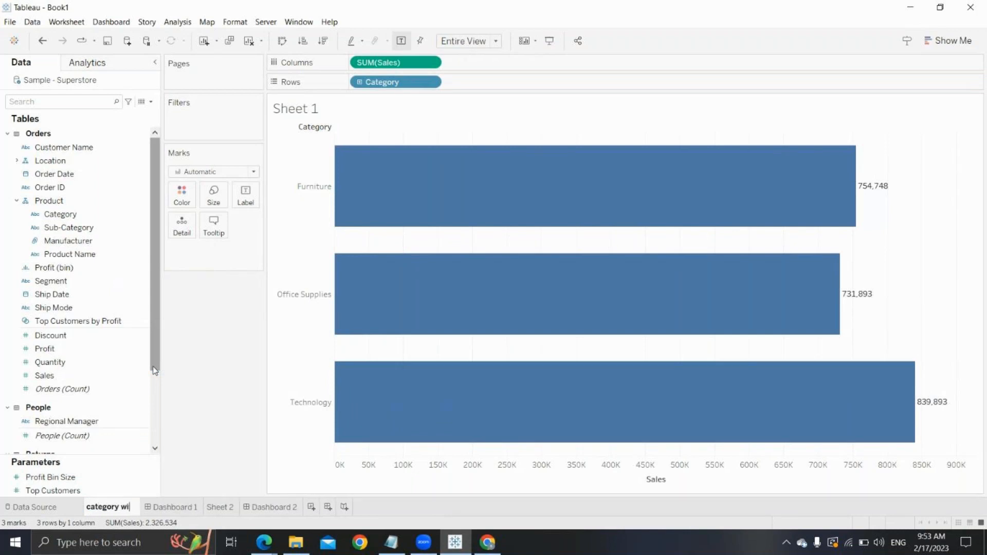
text(se sales)
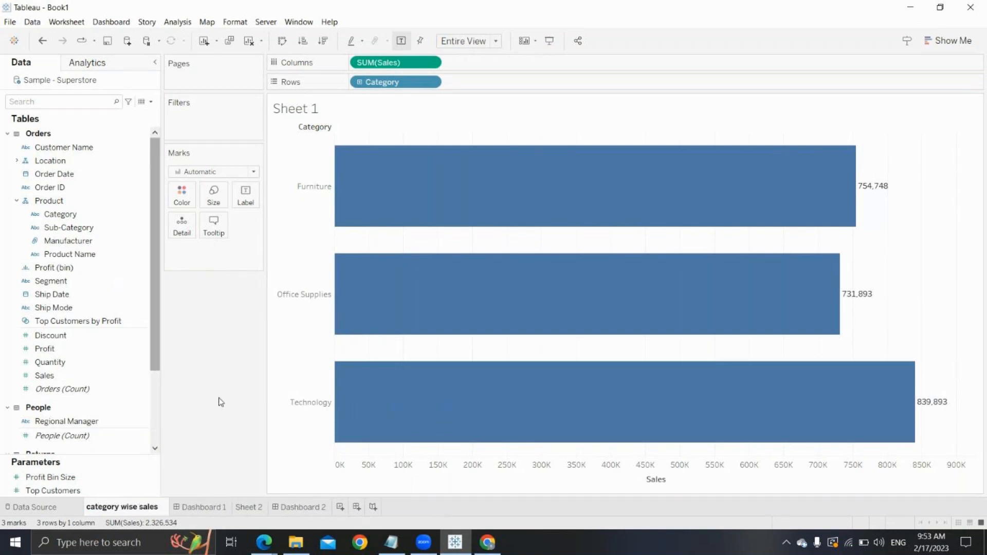
click(225, 400)
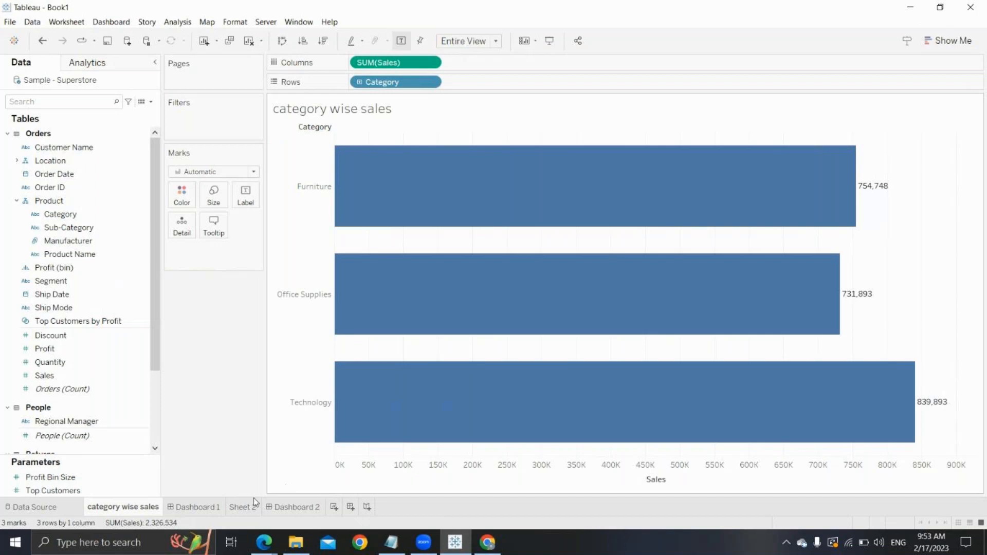
Step: Build a bar chart on Sheet 2 with Category and Sub-Category as rows and Sales as columns
click(245, 507)
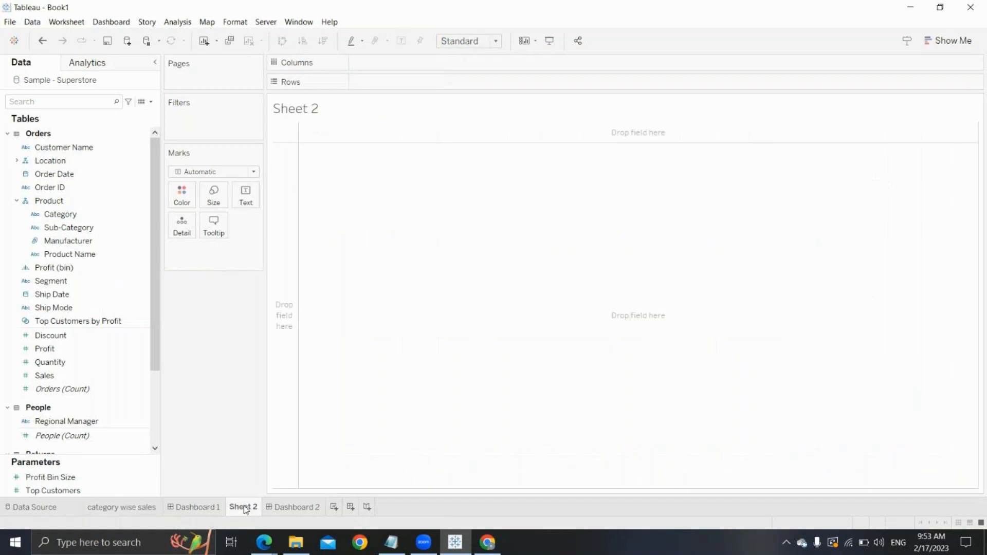
drag(60, 213, 399, 83)
click(81, 227)
drag(81, 233, 486, 67)
drag(388, 63, 493, 82)
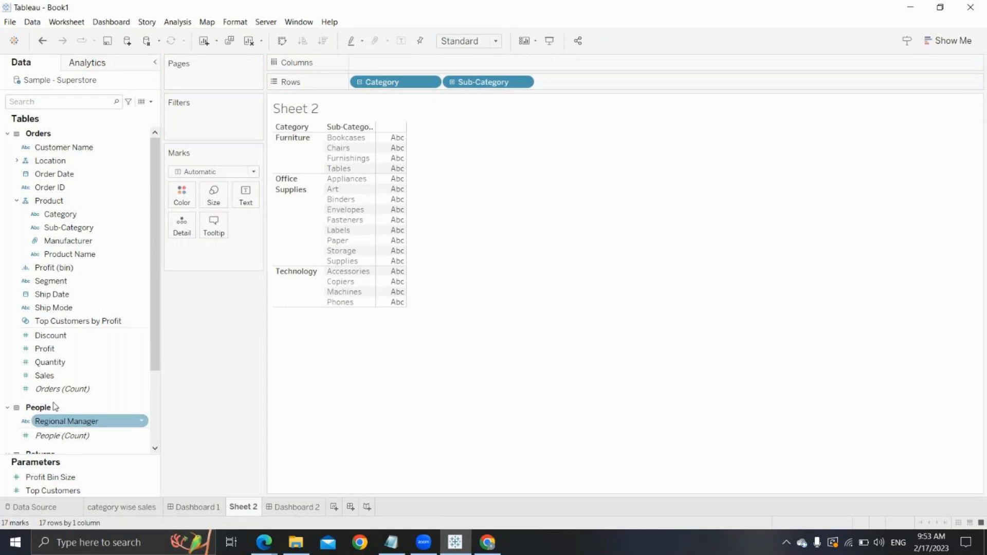
drag(51, 376, 486, 62)
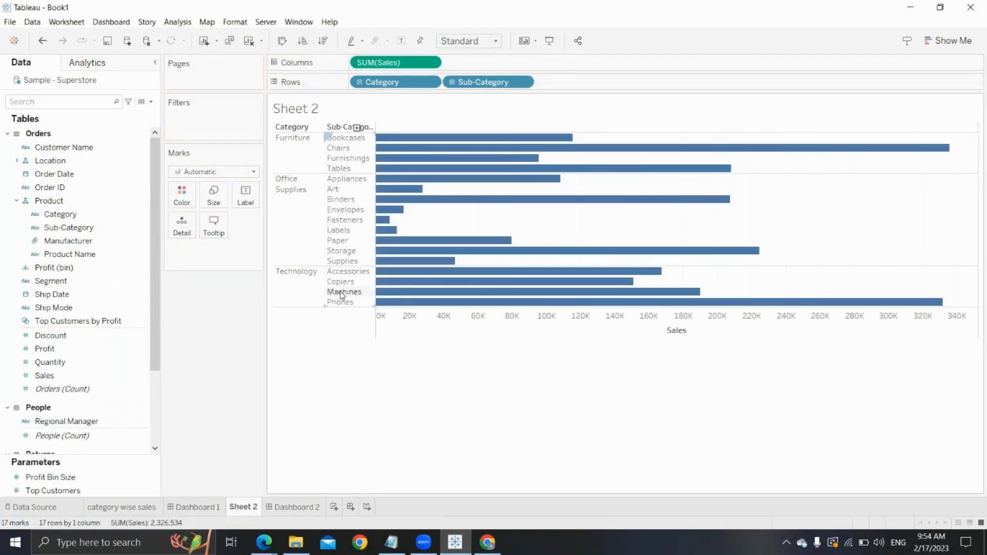
Step: Color the bars by Category on both the category wise sales sheet and Sheet 2
click(123, 507)
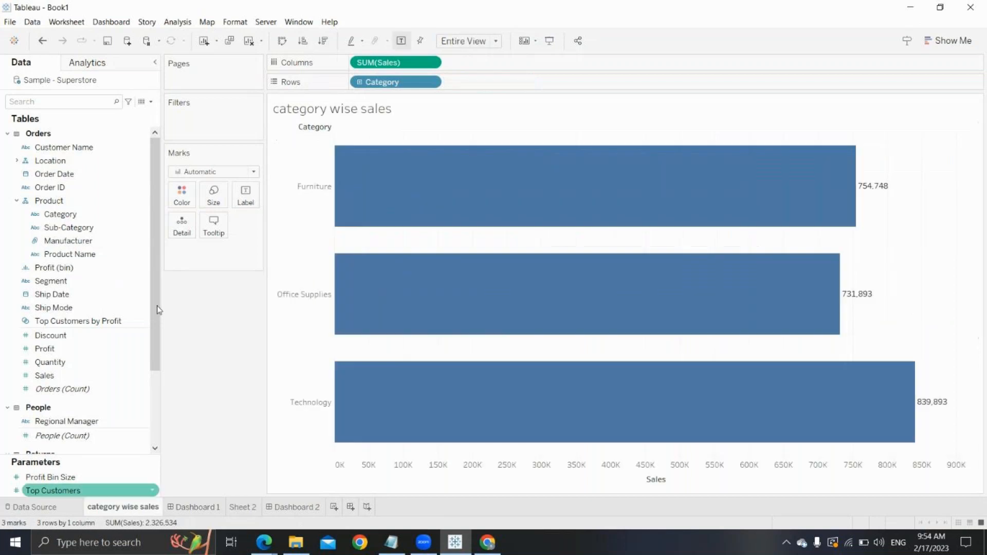
drag(62, 214, 183, 200)
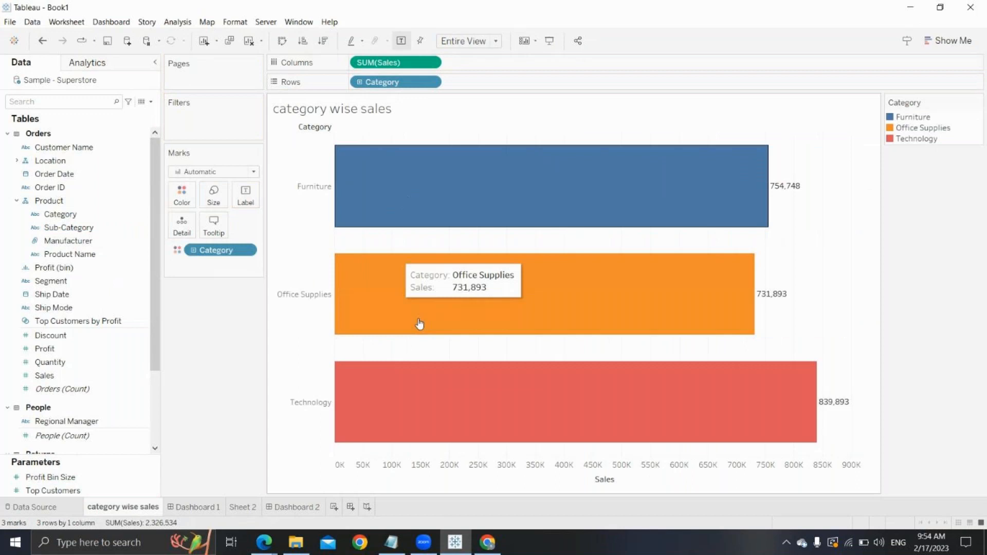
click(297, 507)
click(252, 508)
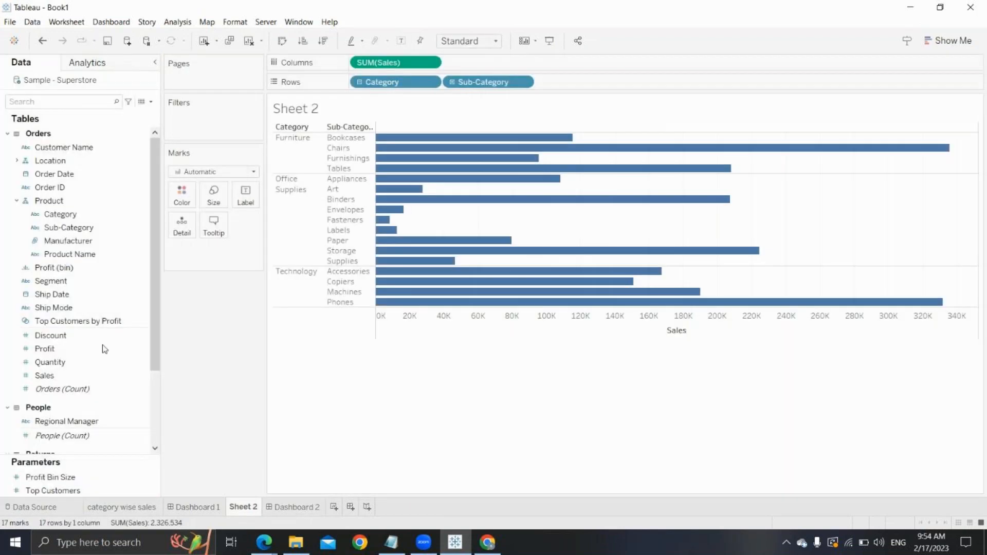
drag(70, 215, 183, 202)
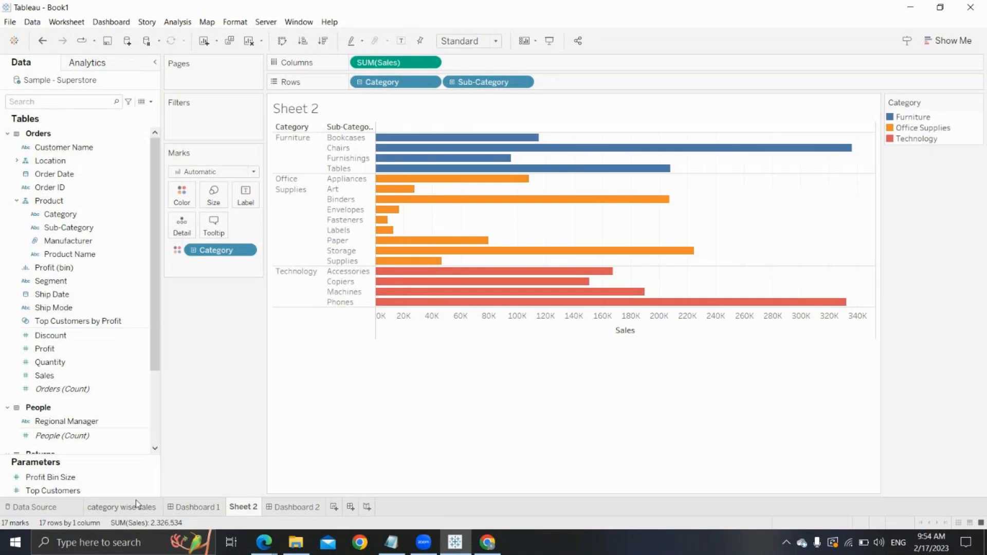
Step: Rename Sheet 2 as "subcategory wise sales"
right_click(234, 509)
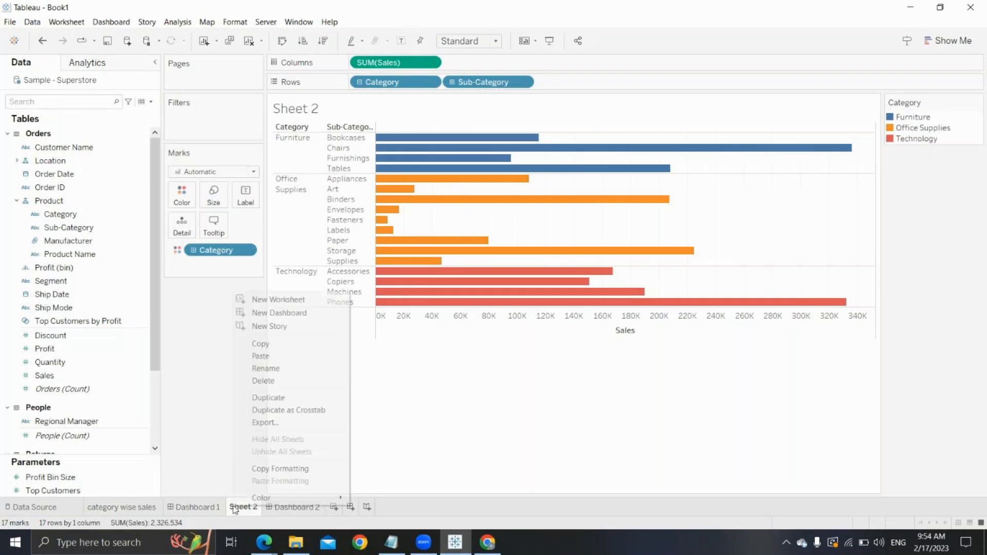
click(265, 368)
text(s)
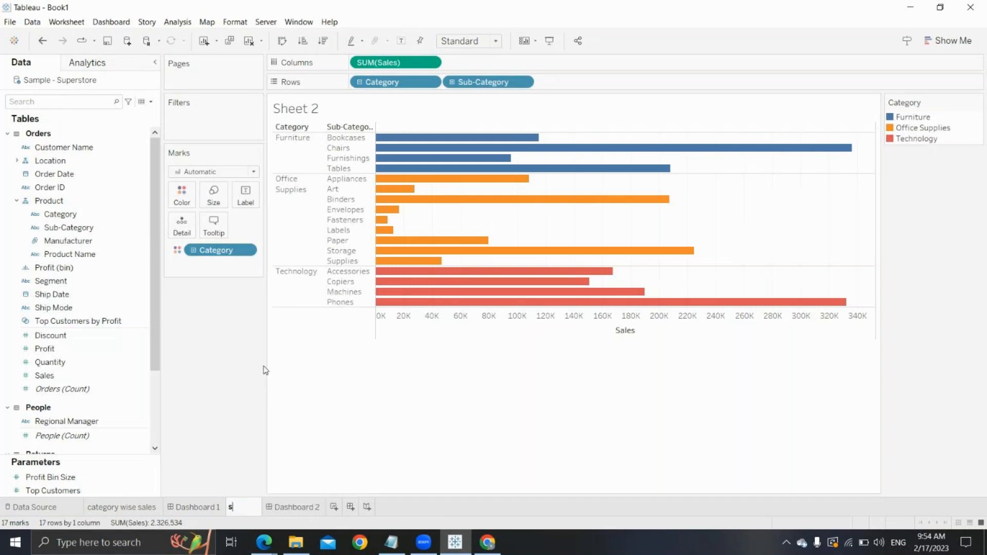
text(ubcategory w)
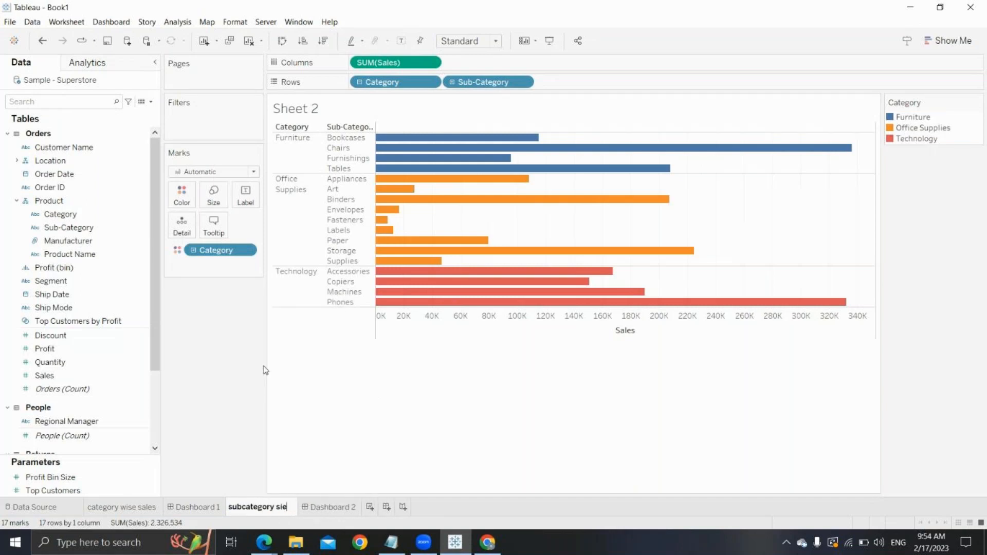
text(ise sal)
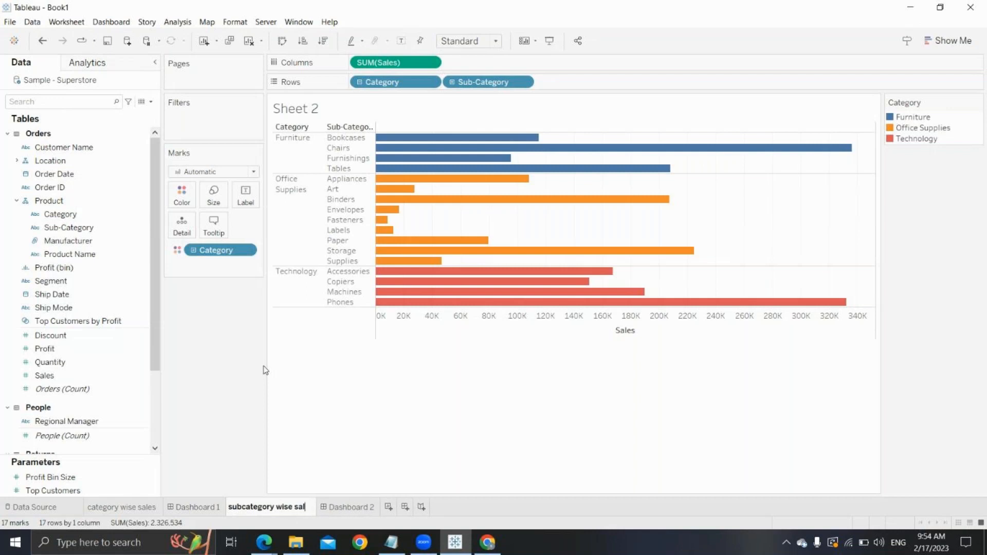
text(es)
key(Return)
Step: Examine the Furniture, Office Supplies and Technology bars one after another on the category wise sales sheet
click(122, 507)
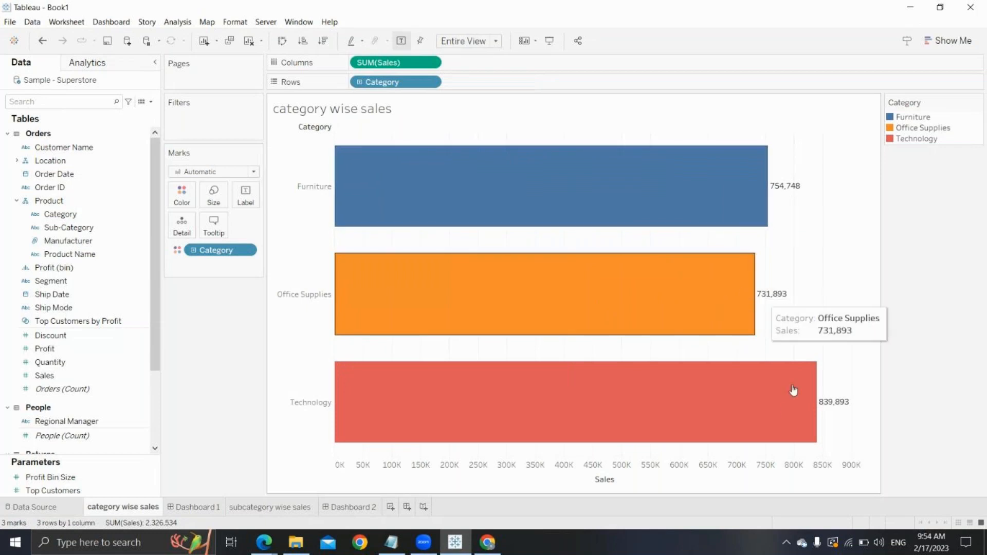
click(554, 196)
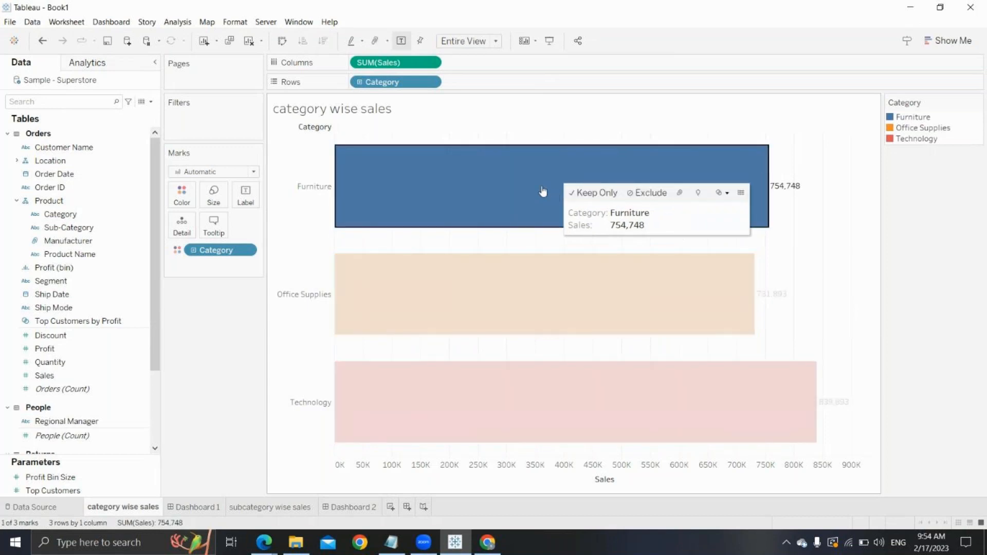
mouse_move(506, 190)
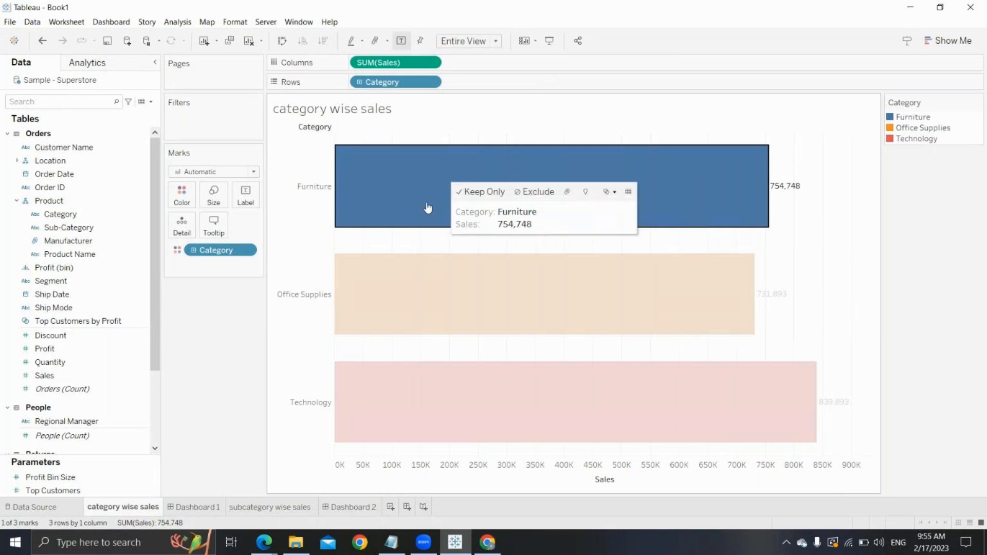
key(Escape)
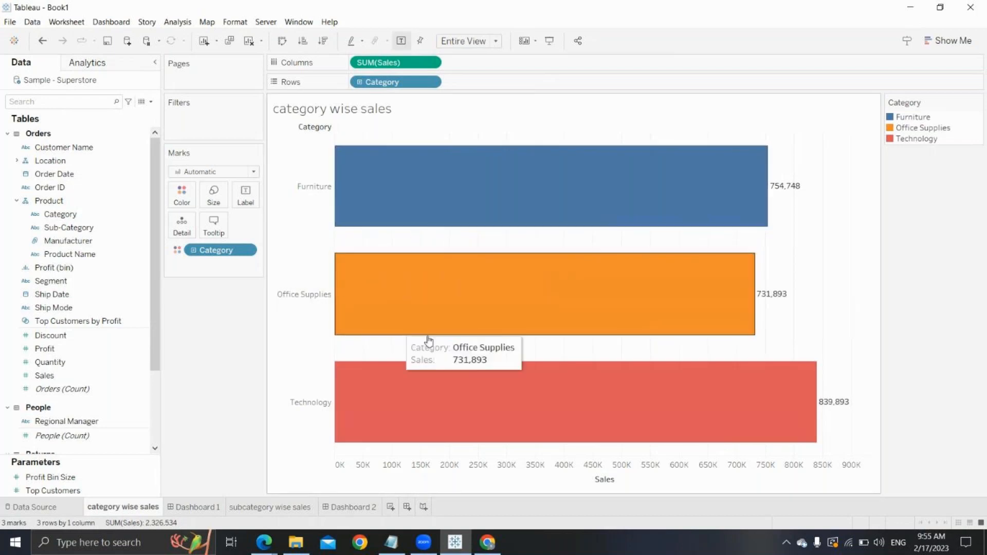
click(475, 294)
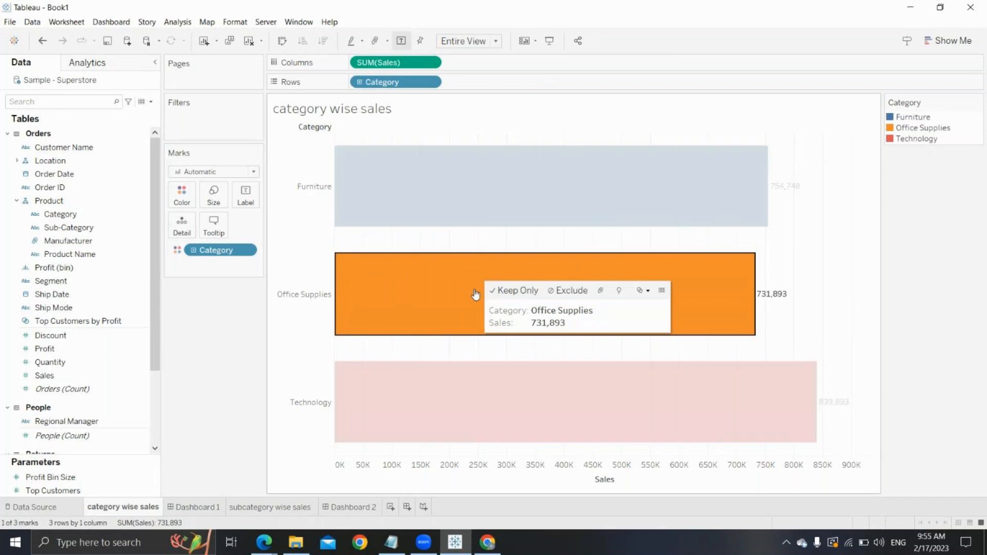
click(458, 374)
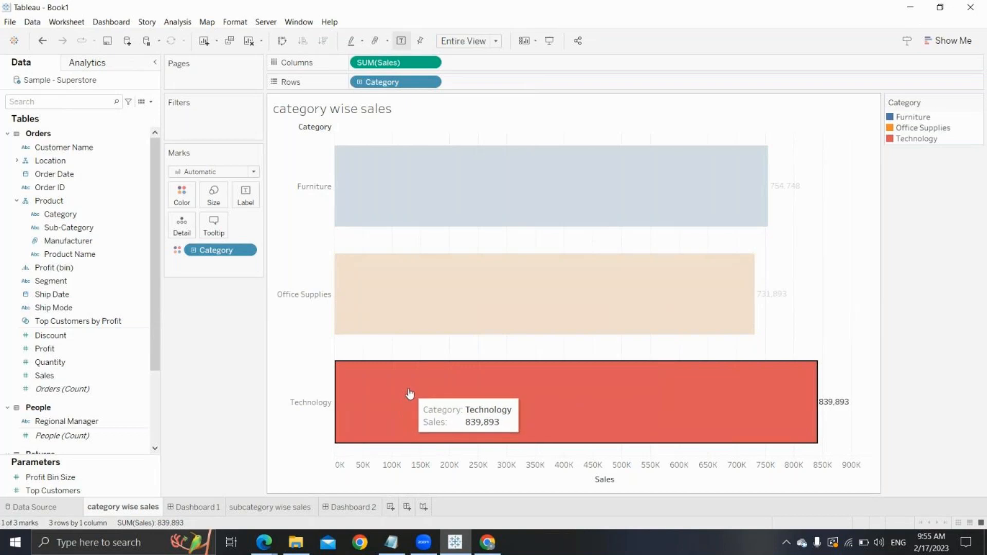
mouse_move(410, 393)
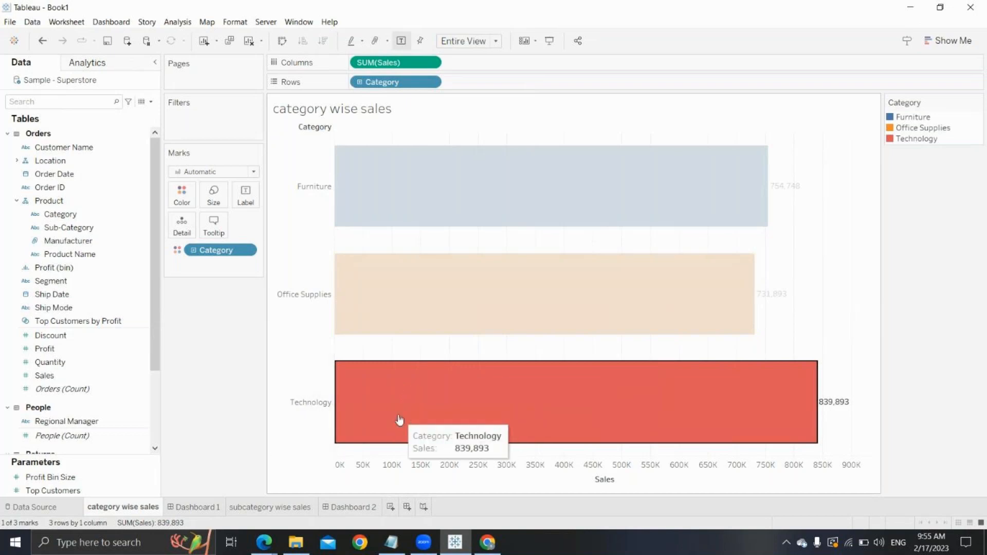
click(280, 443)
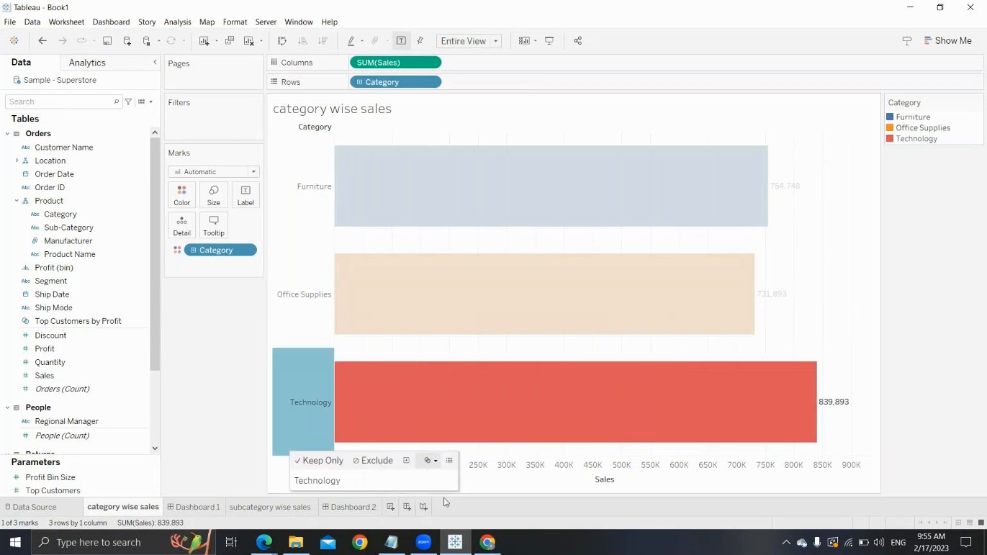
Step: Create a new worksheet and chart Sales as columns against Category as rows
click(391, 507)
drag(54, 214, 362, 87)
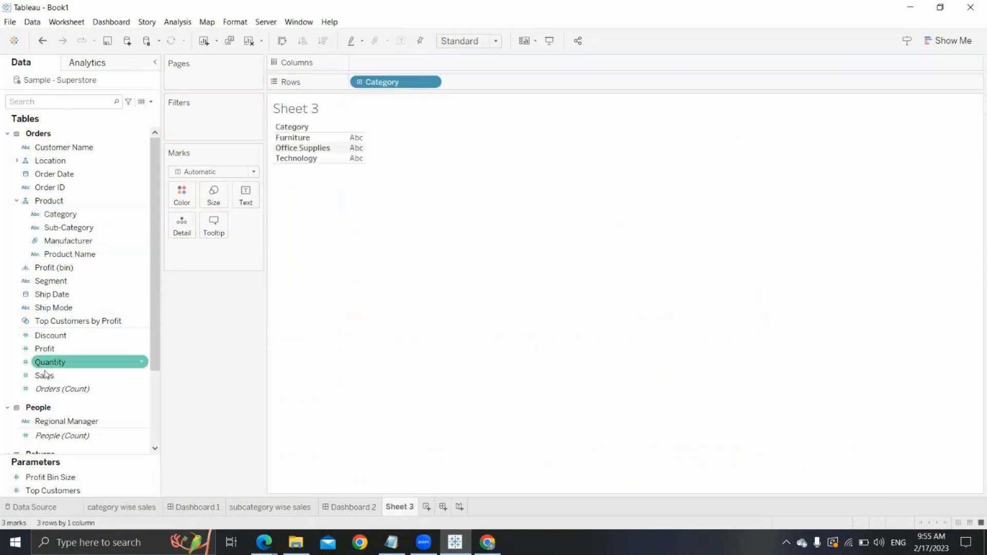
drag(44, 375, 409, 65)
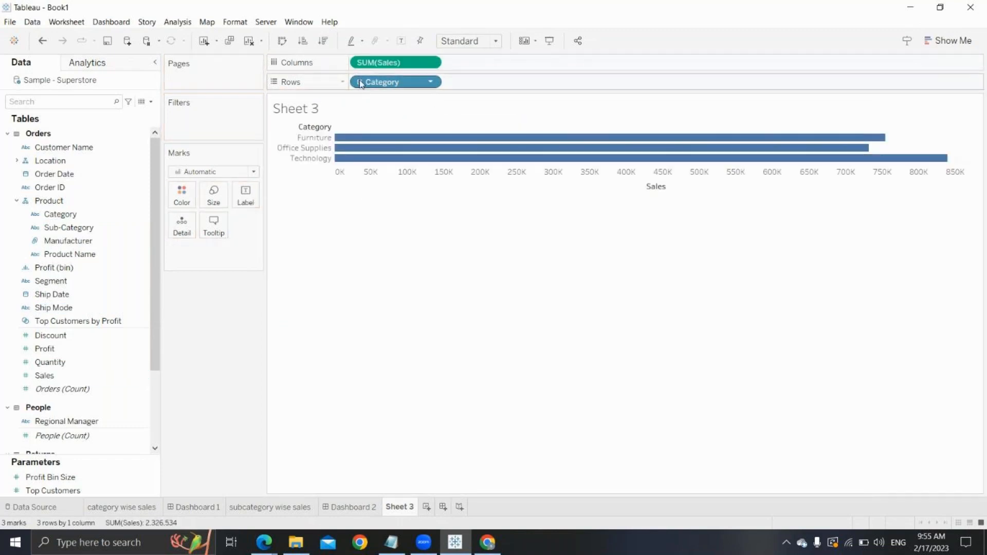
drag(361, 86, 315, 132)
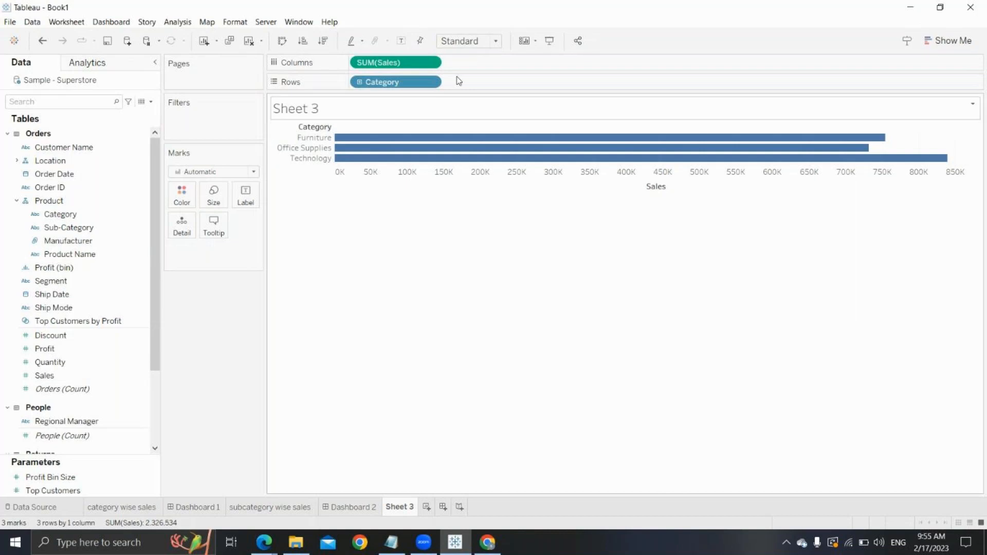
Step: Show Sheet 3 in presentation mode and drill down from Category through Sub-Category to Manufacturer
click(549, 40)
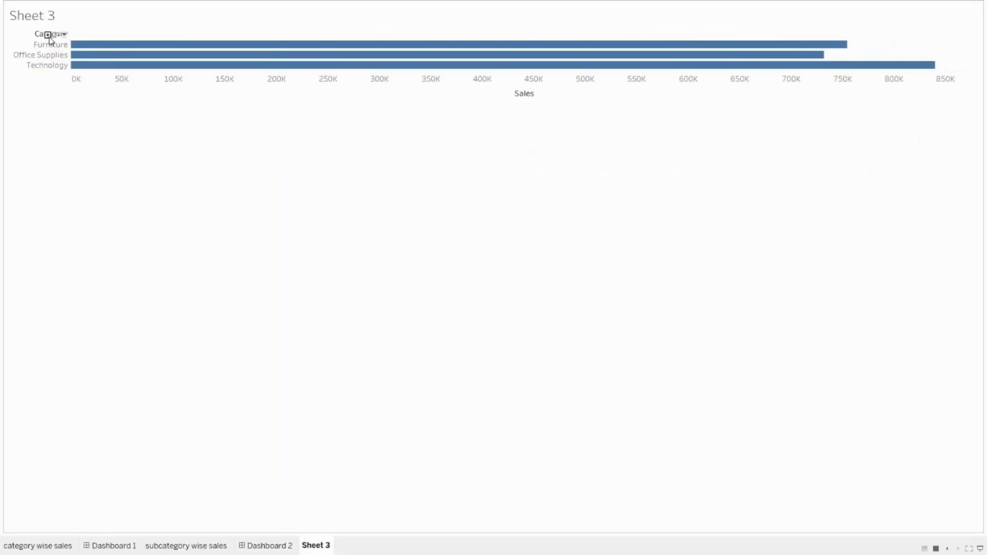
click(48, 35)
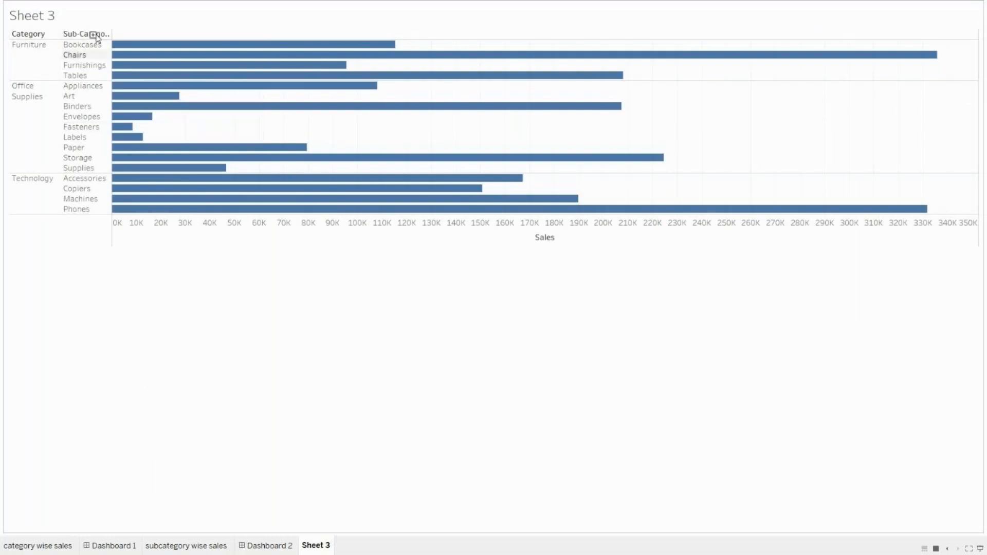
click(93, 35)
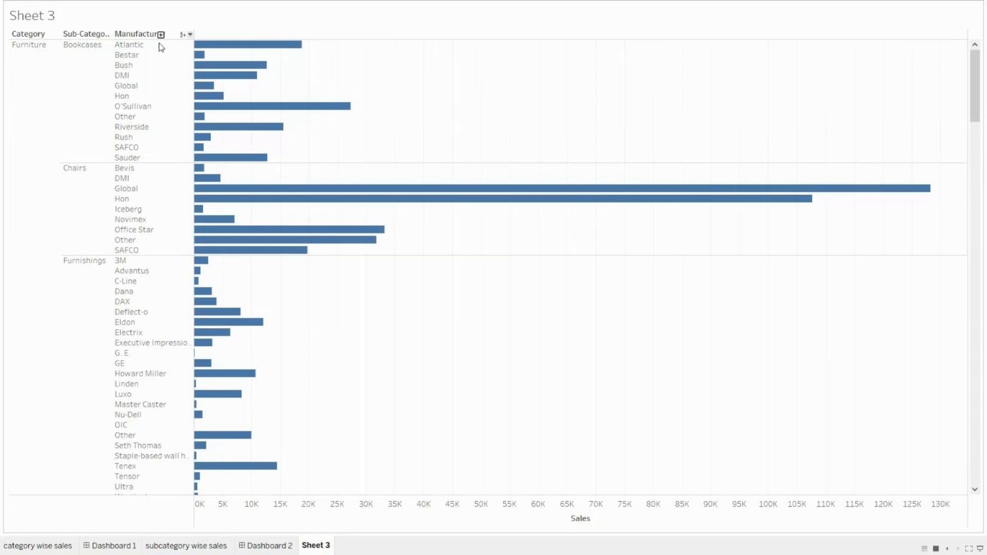
Step: Drill down from Manufacturer to Product Name on Sheet 3, and collapse the hierarchy back to Category
click(161, 34)
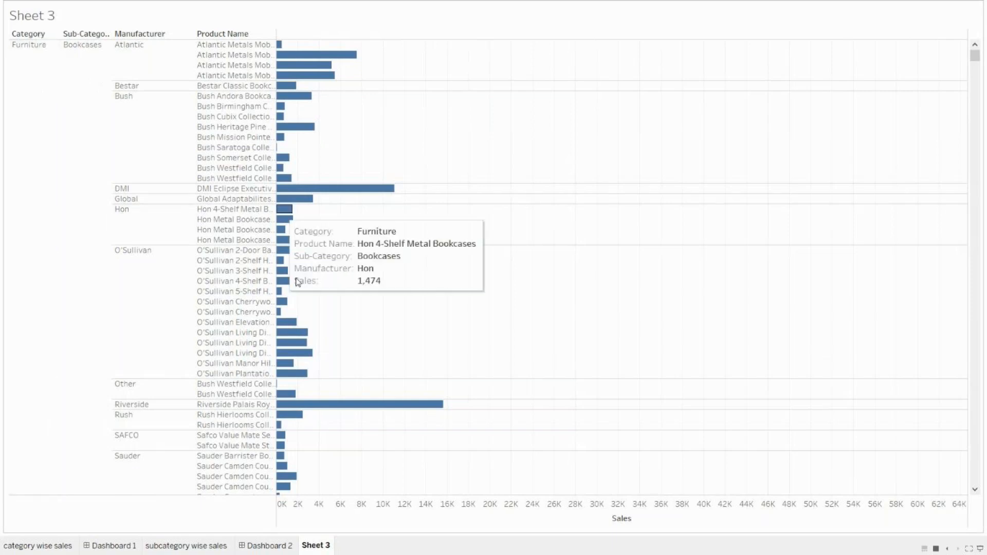
mouse_move(298, 283)
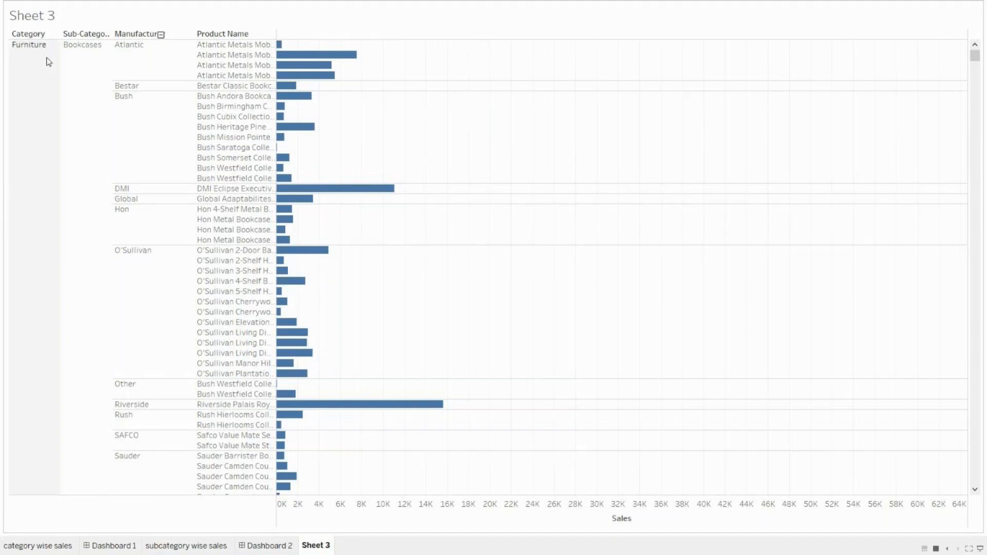
click(48, 34)
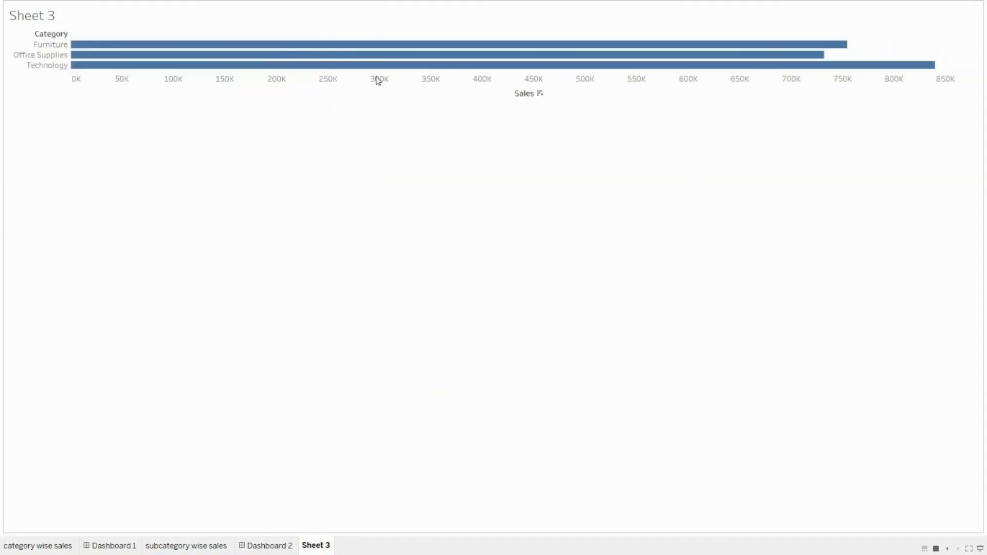
Step: Examine the Furniture, Office Supplies and Technology bars one after another on Sheet 3
click(384, 47)
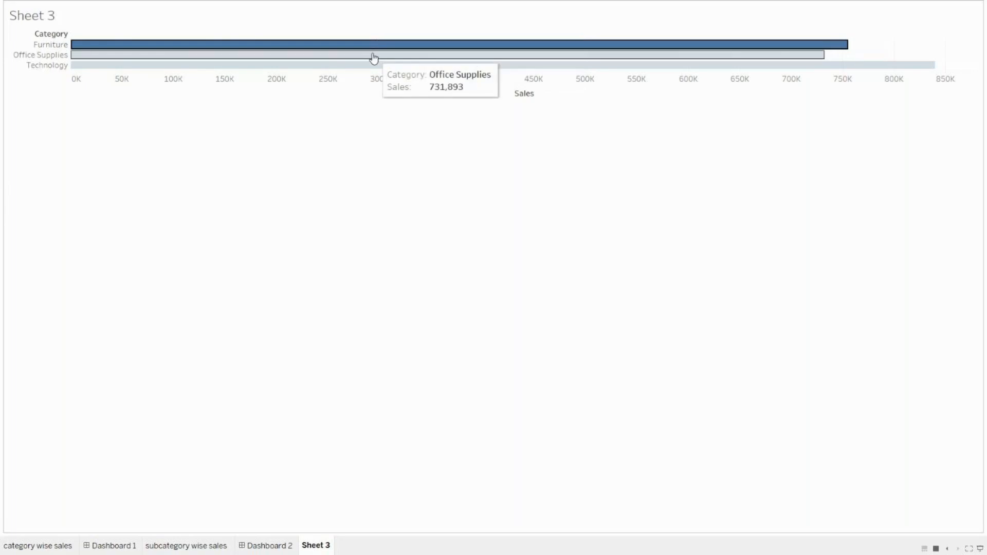
click(374, 56)
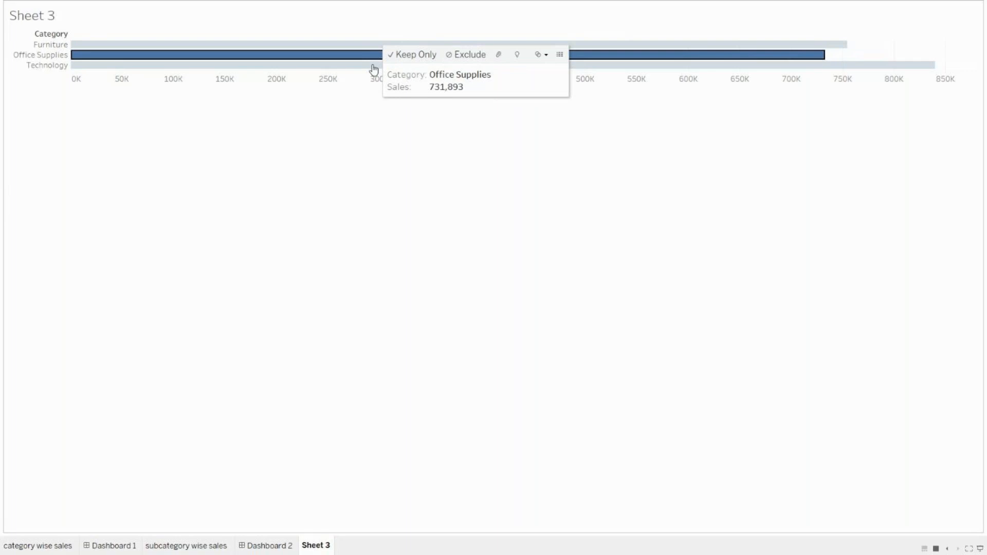
click(375, 67)
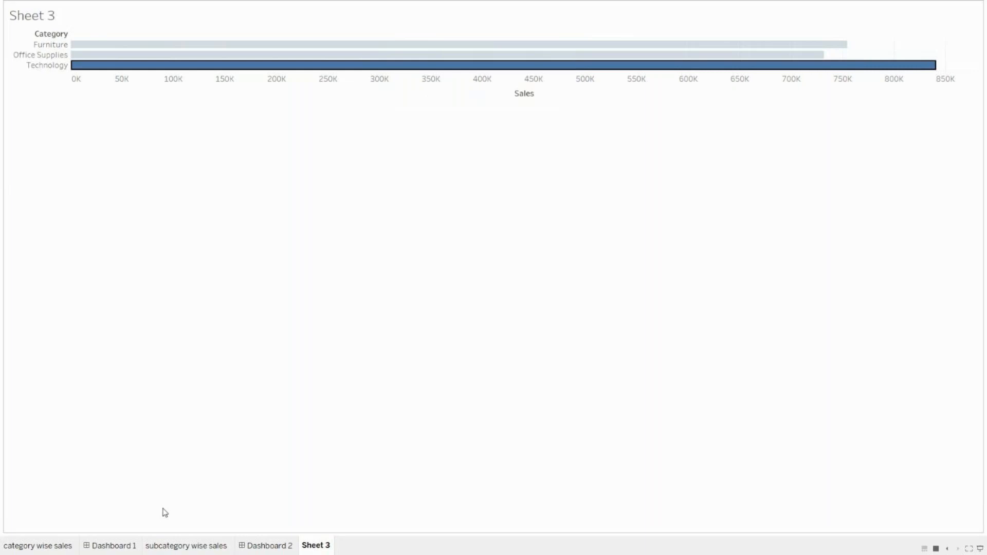
Step: Compare the category wise sales and subcategory wise sales sheets in presentation mode, highlighting the Office Supplies bar and clearing the selection
click(27, 545)
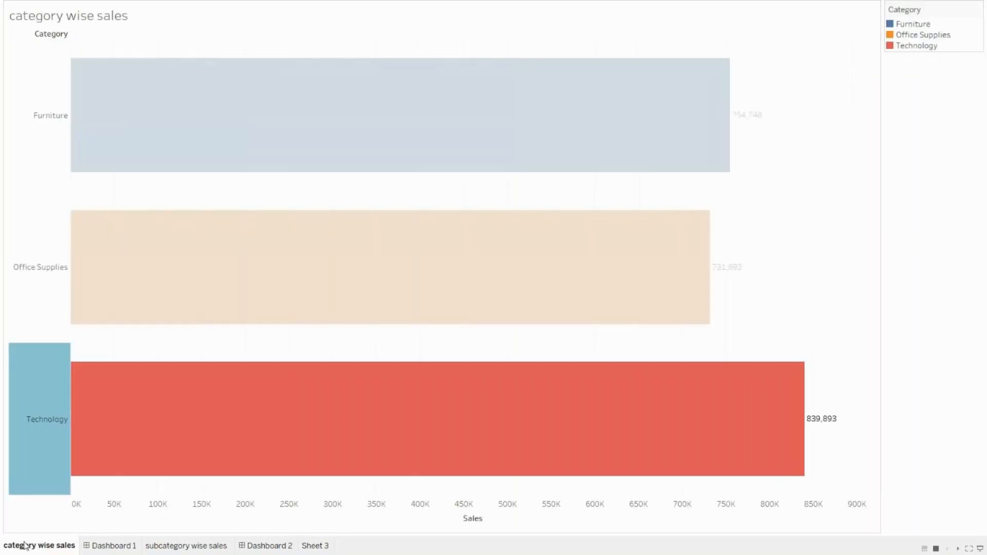
click(186, 444)
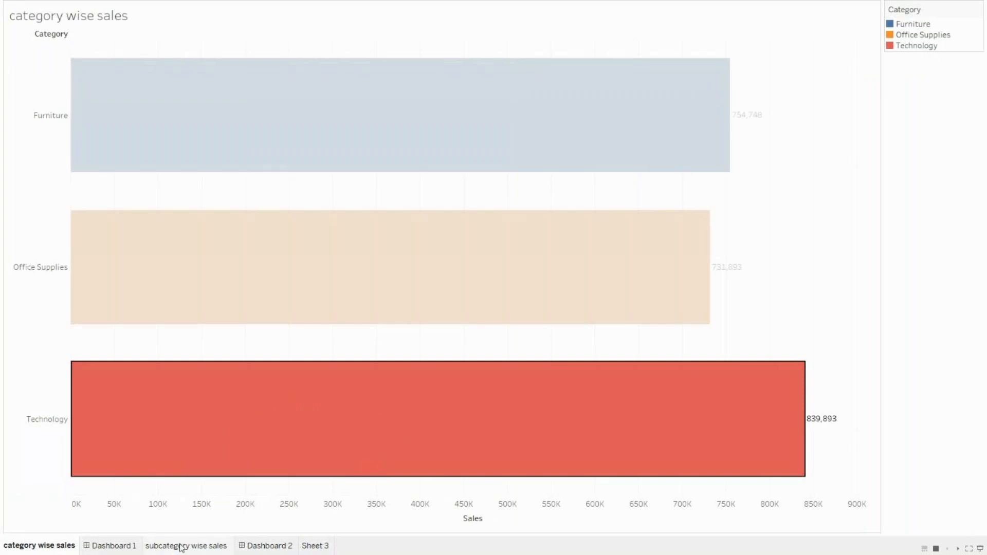
click(195, 552)
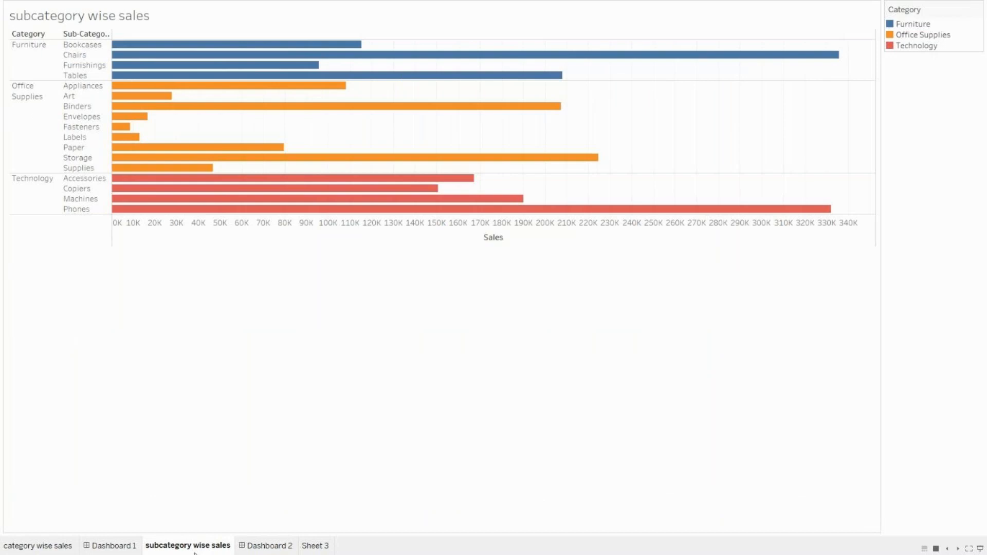
click(50, 549)
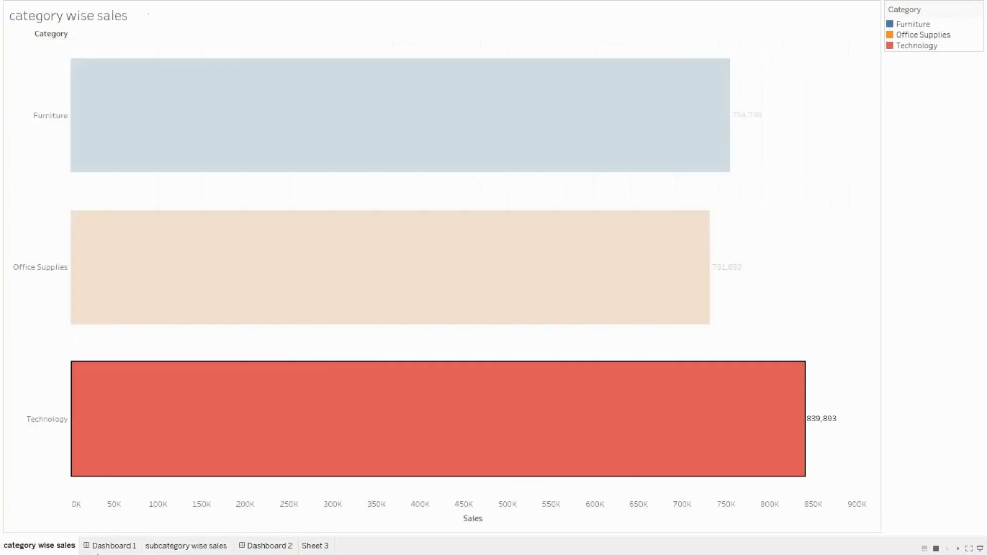
click(181, 546)
click(46, 547)
click(202, 547)
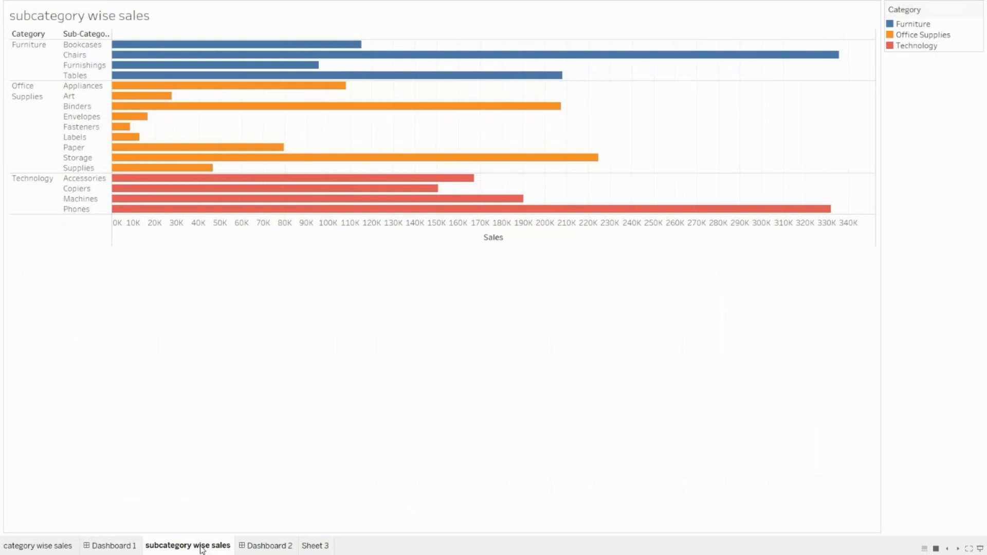
click(26, 132)
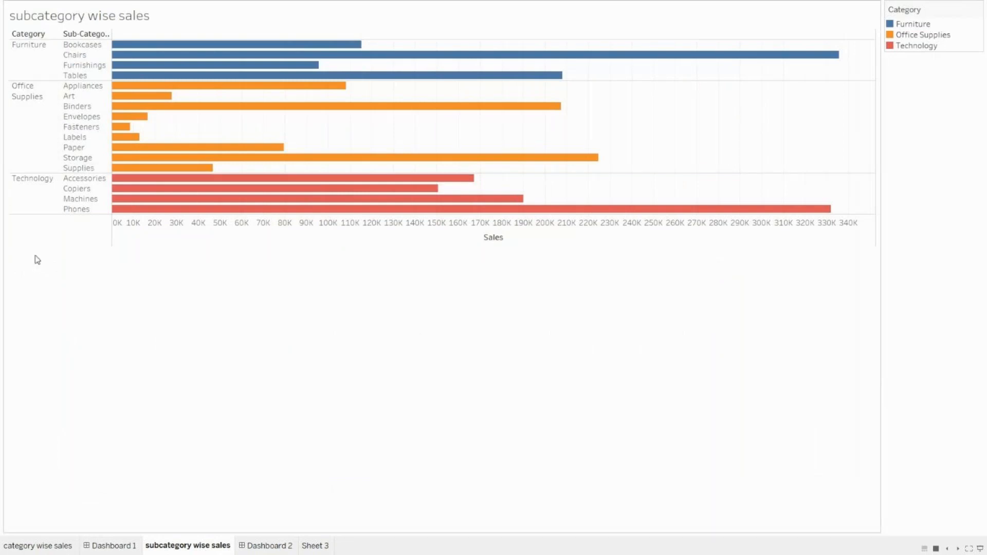
click(37, 546)
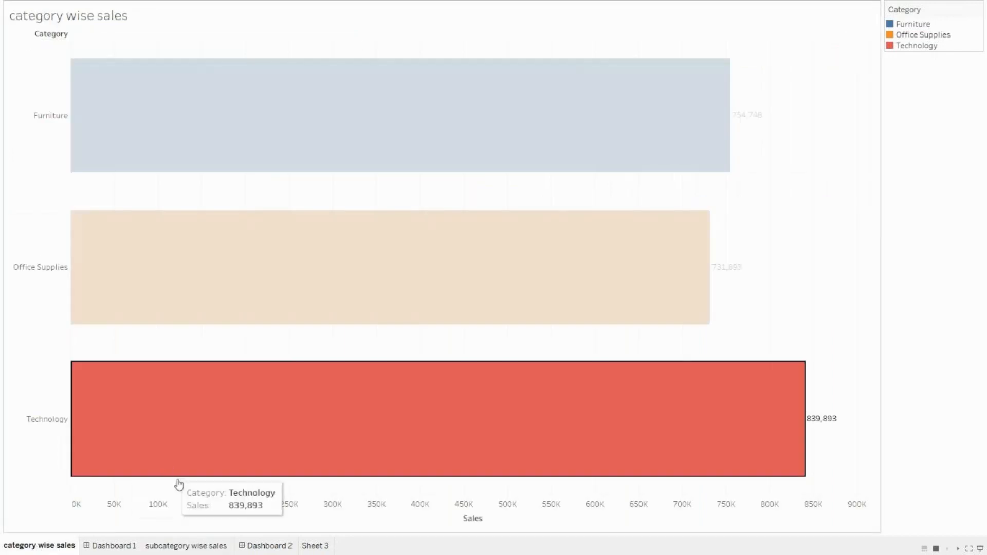
click(242, 297)
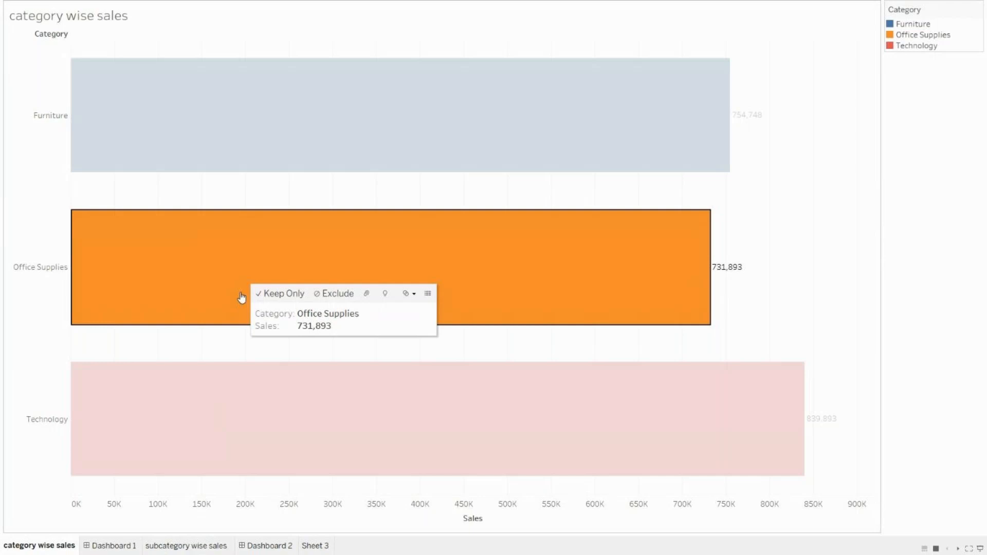
click(162, 548)
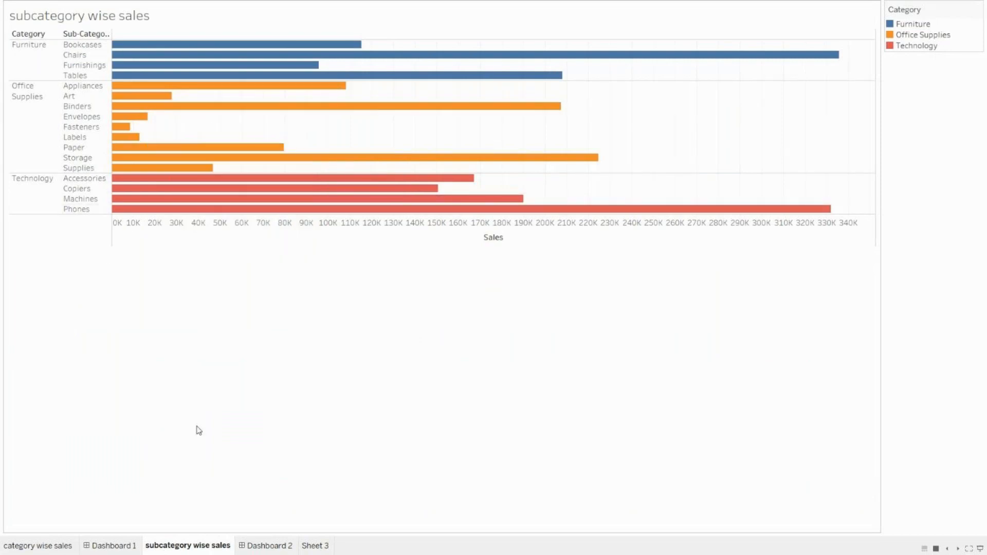
click(56, 548)
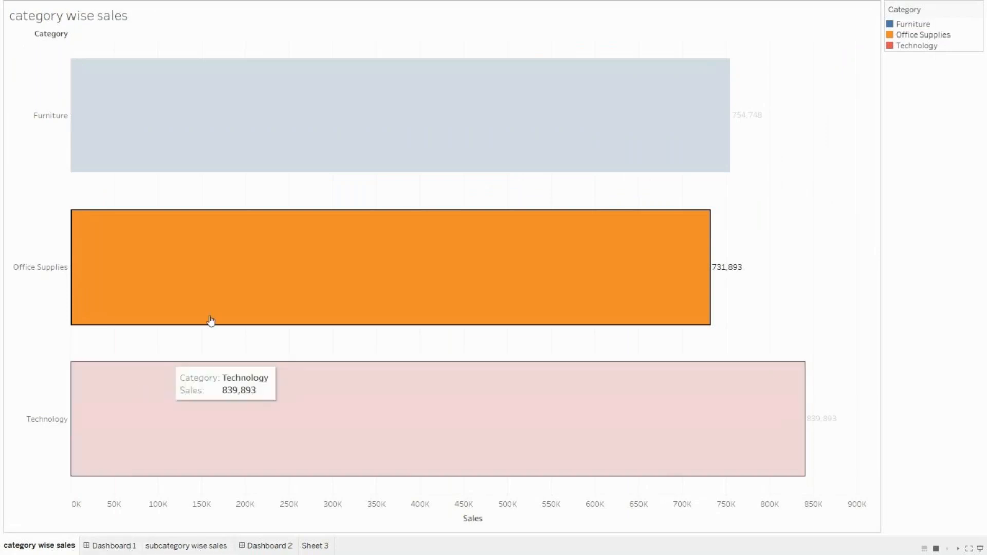
click(180, 343)
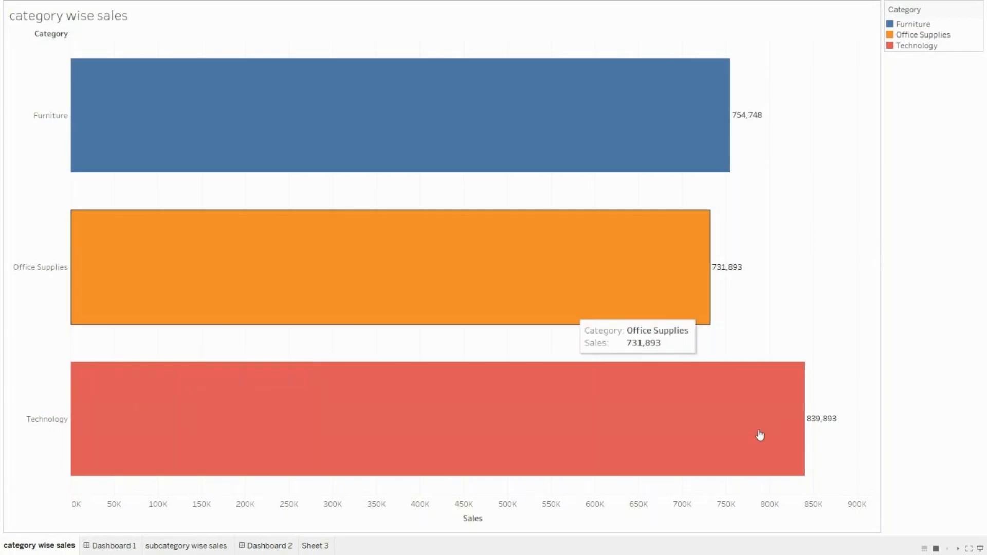
Step: Exit presentation mode and alternate between the category wise and subcategory wise sales worksheets, ending on category wise sales
click(980, 549)
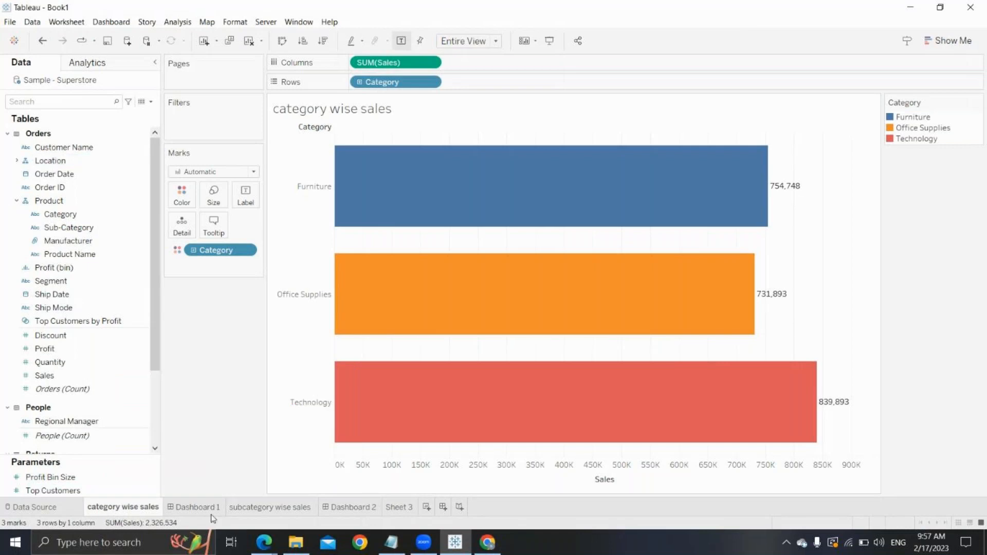
click(256, 508)
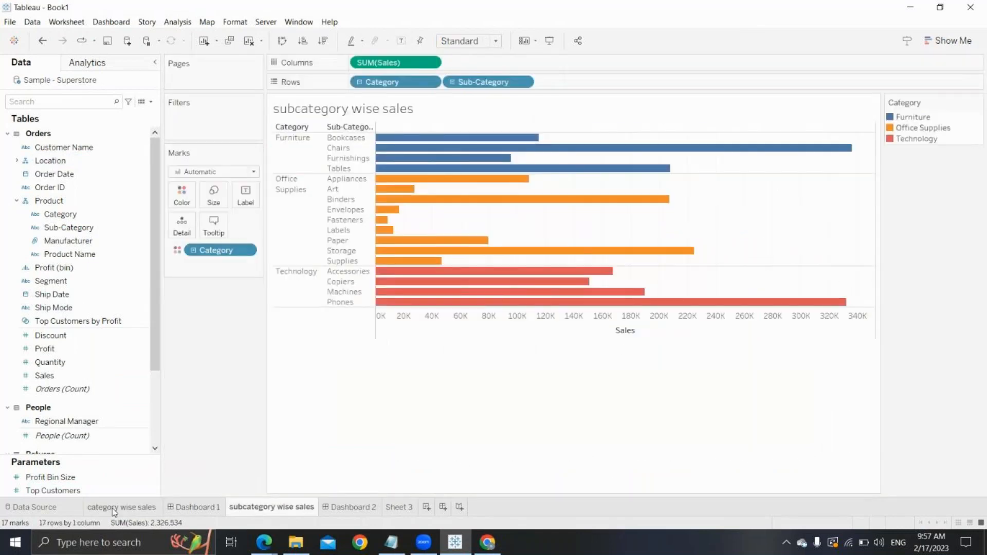
click(112, 506)
click(243, 508)
click(106, 509)
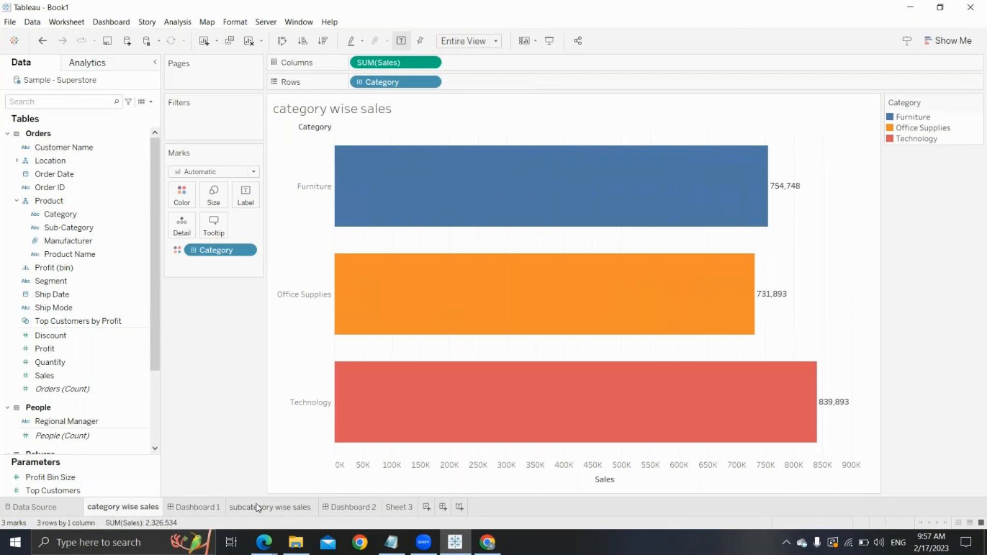
click(257, 507)
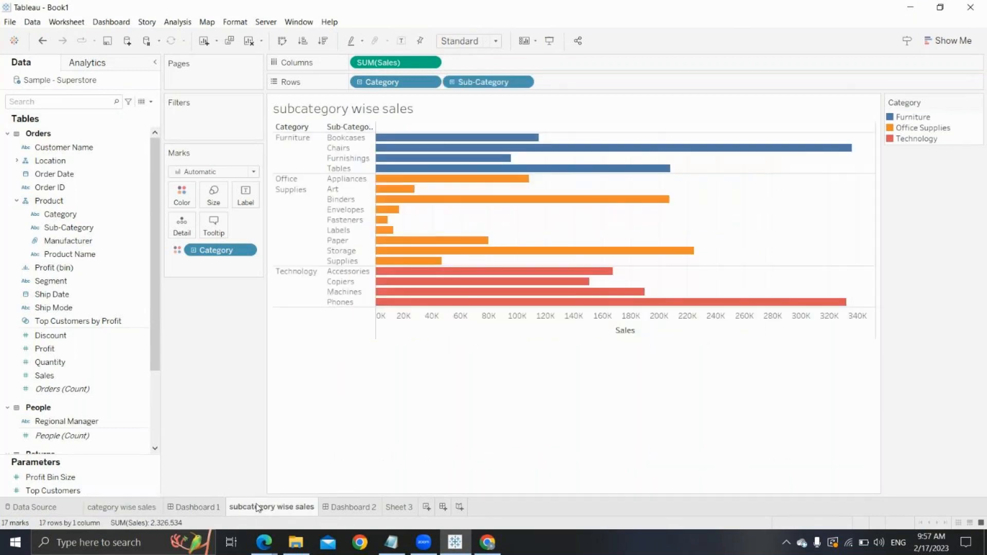
click(100, 513)
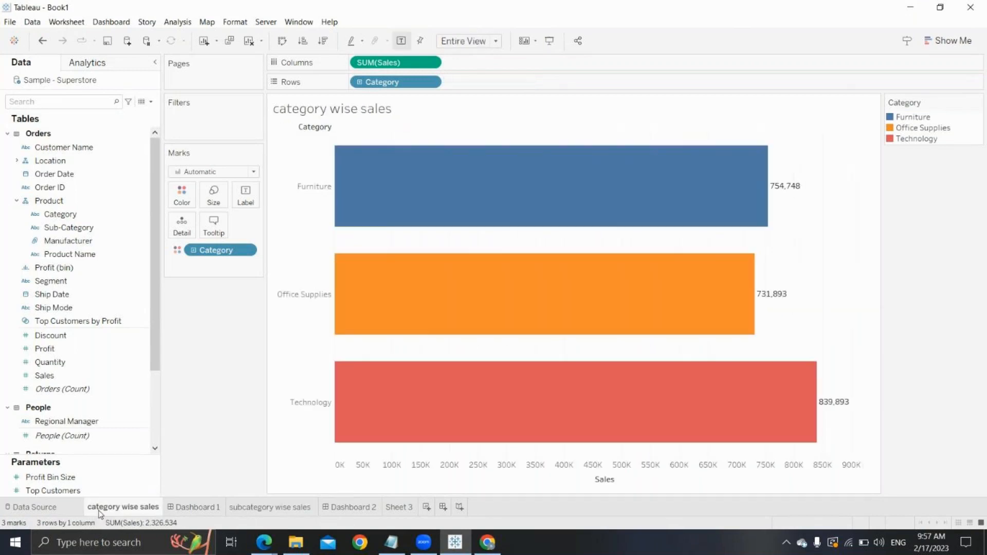
Step: Add a worksheet filter action named "category to subcategory action" from the category wise sales sheet
click(71, 22)
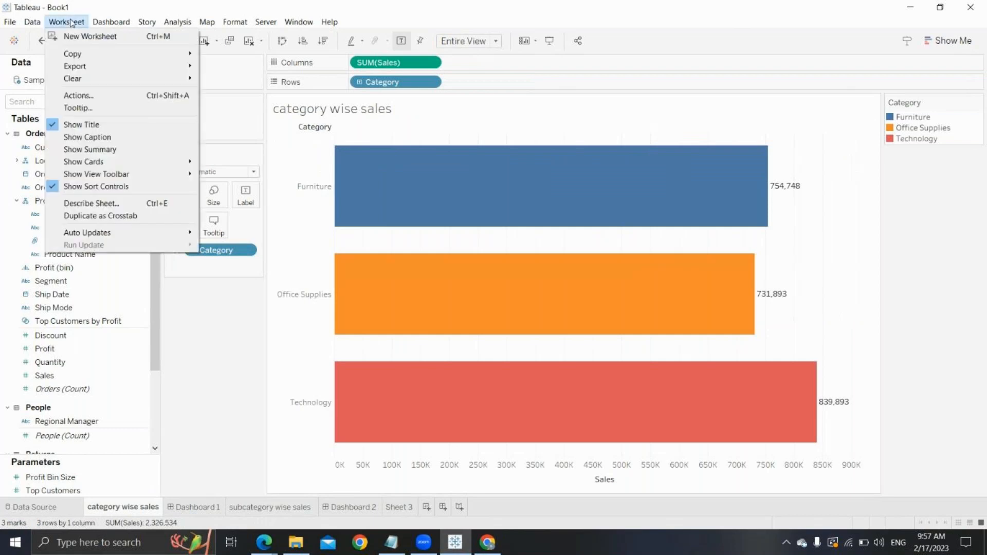
click(82, 96)
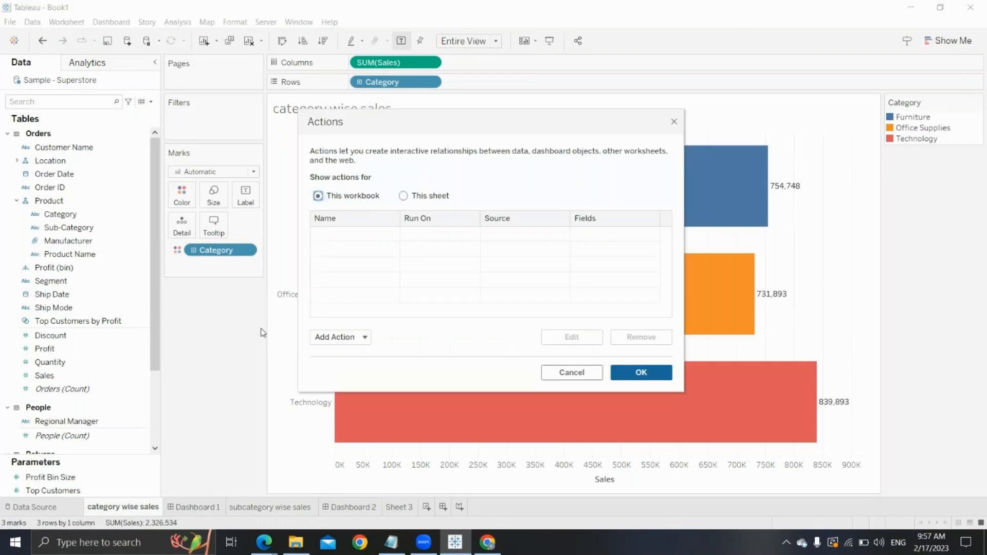
drag(457, 116, 217, 102)
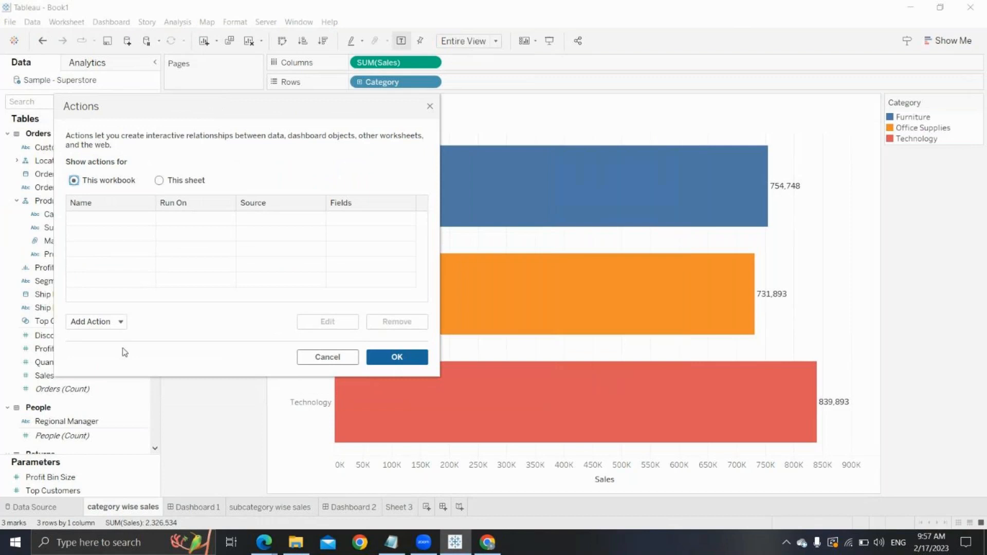
click(118, 323)
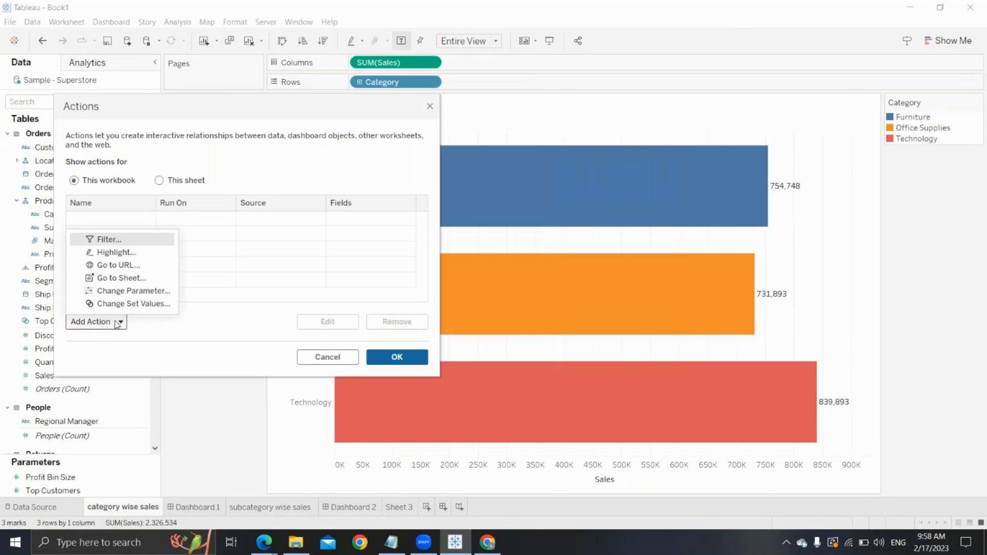
click(110, 240)
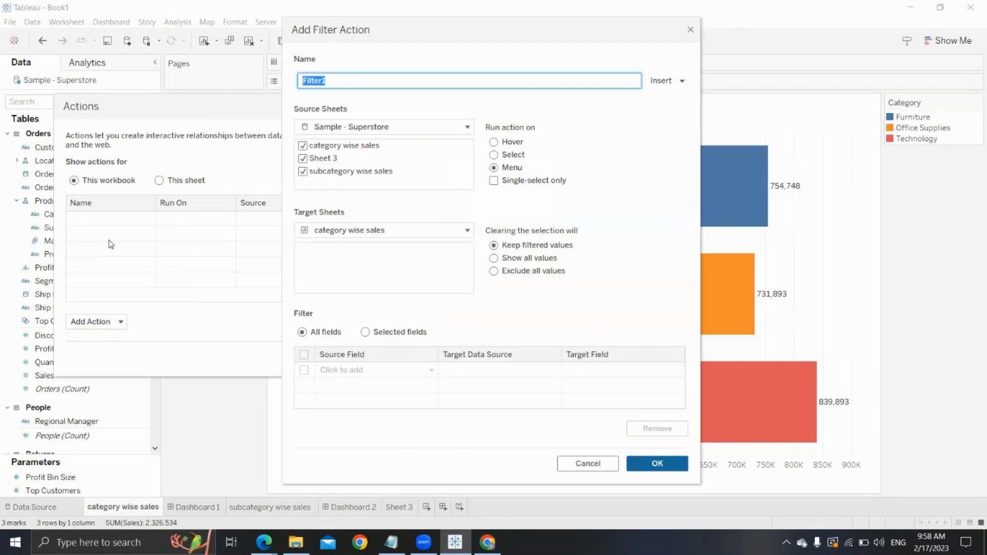
drag(324, 81, 323, 83)
key(BackSpace)
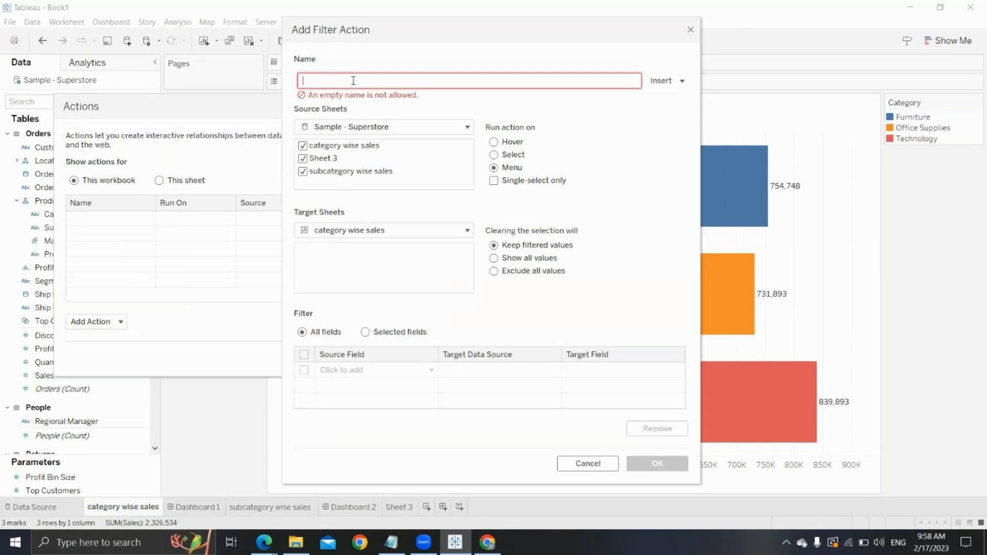
text(category)
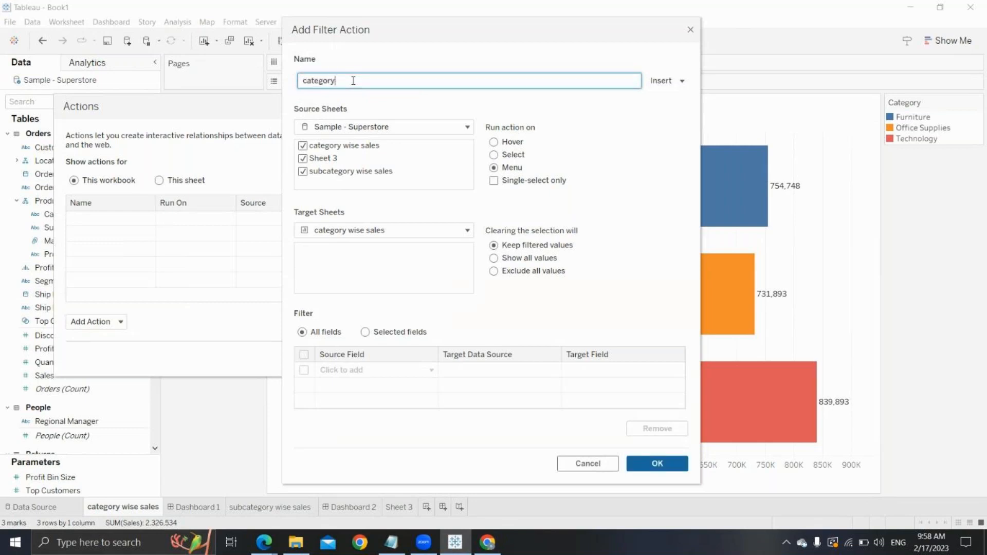
text( to subcategory action)
Step: Set category wise sales as the only source and subcategory wise sales as the target, run the action on Select, and save it
click(303, 159)
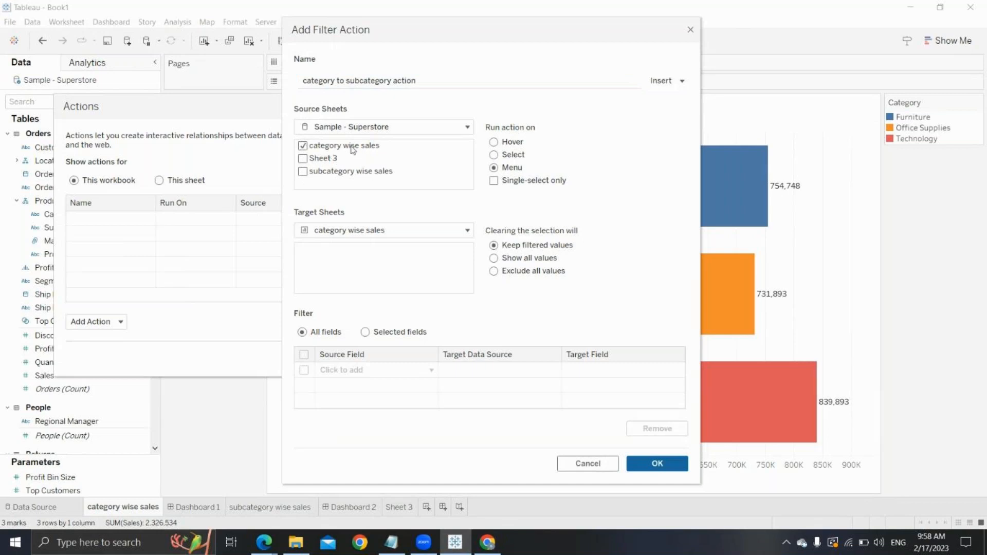
click(344, 232)
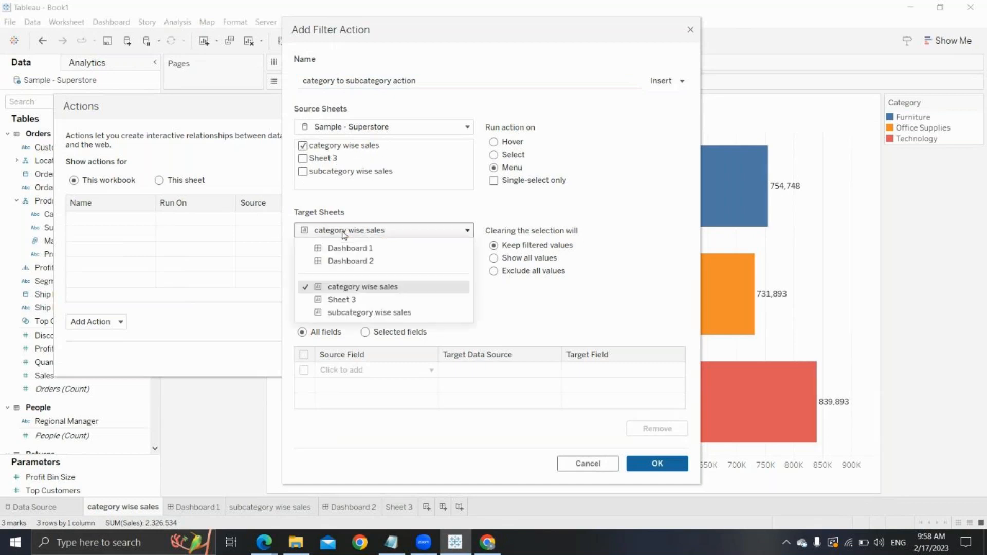
click(344, 312)
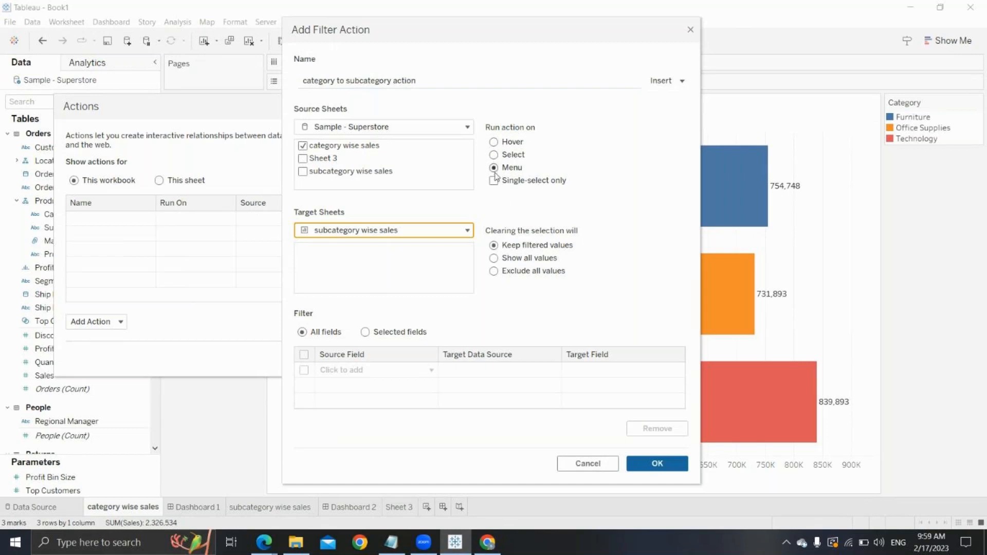
click(494, 156)
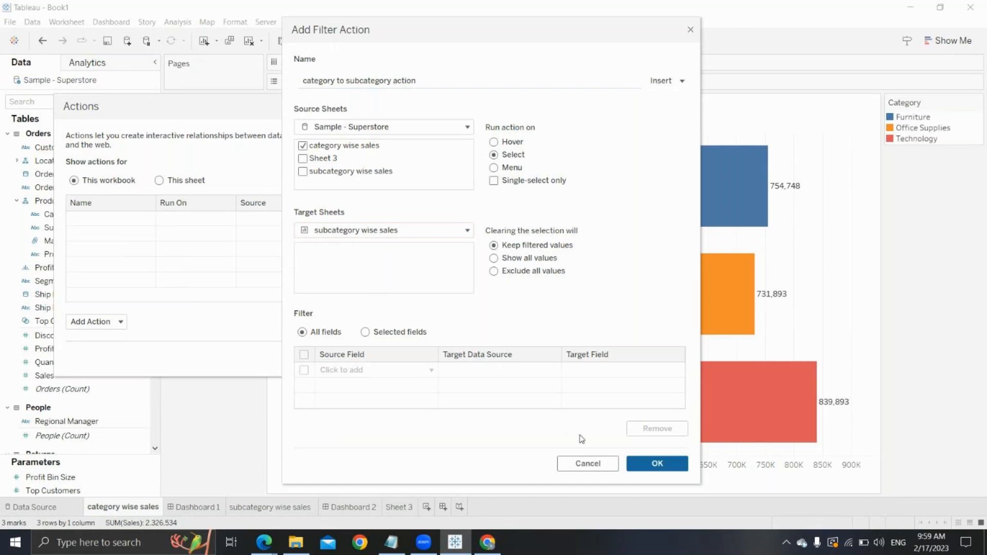
click(642, 465)
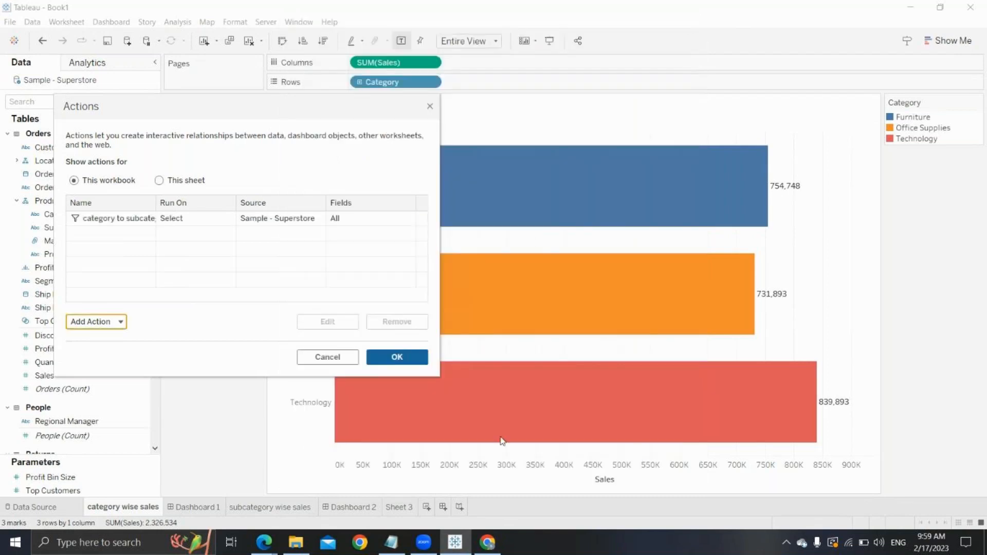
click(381, 357)
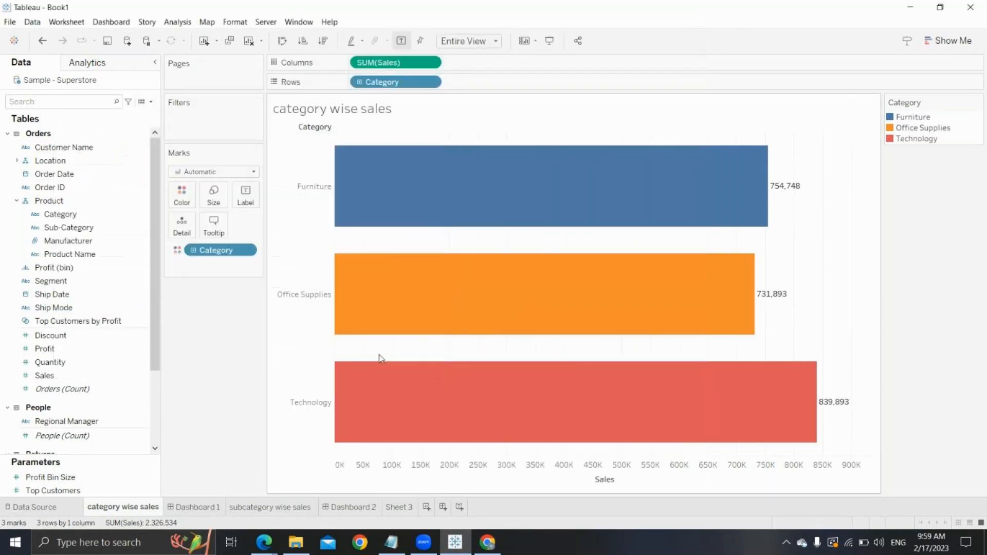
Step: Test the filter action by selecting the Furniture bar and the Office Supplies bar in turn on the category wise sales sheet
click(432, 201)
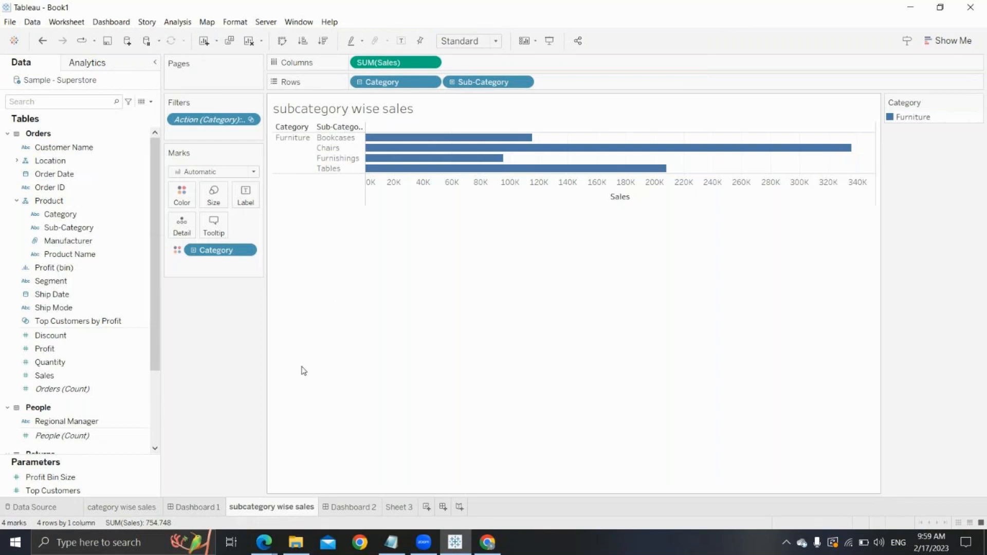
click(128, 508)
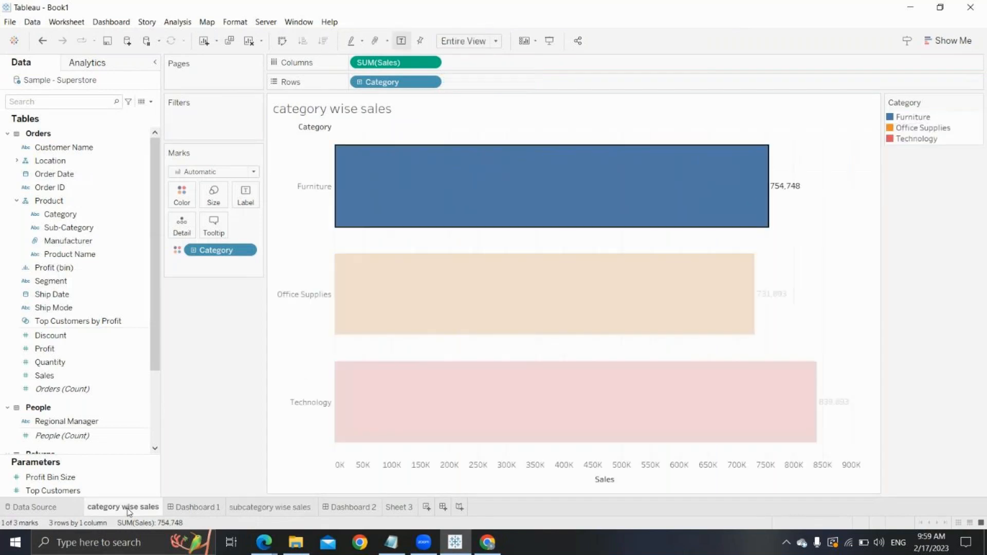
click(440, 307)
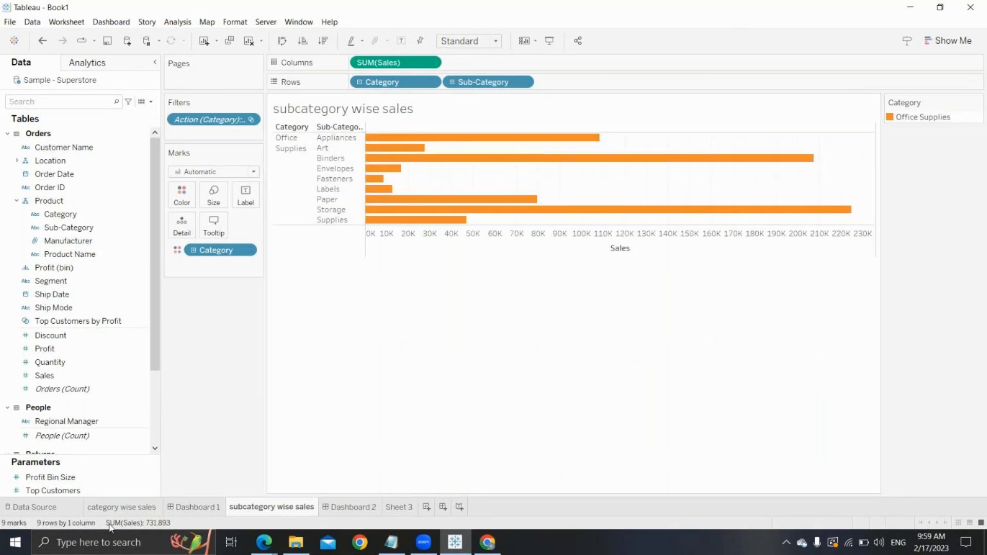
mouse_move(255, 512)
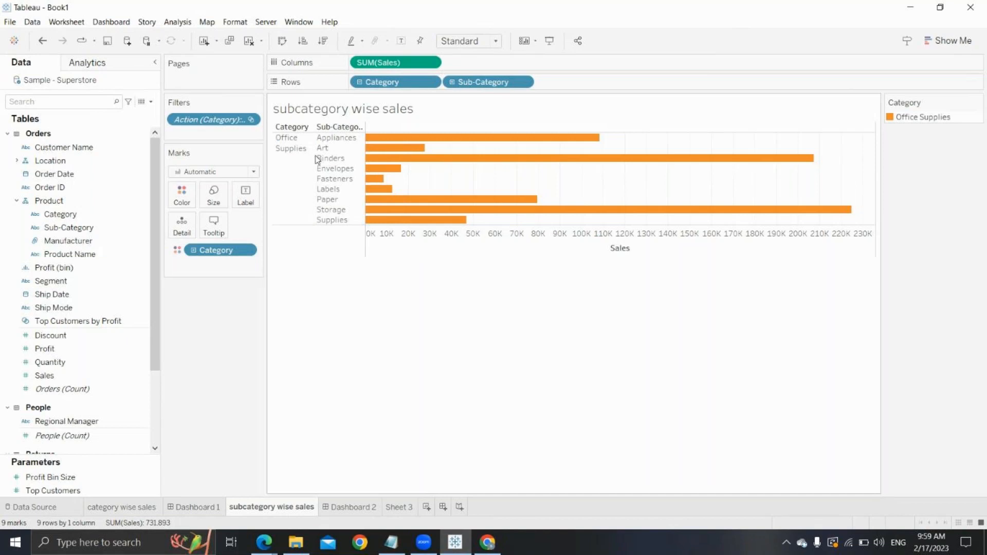
Step: Run the action from the Technology bar of category wise sales and inspect the values selected in the resulting action filter
click(122, 507)
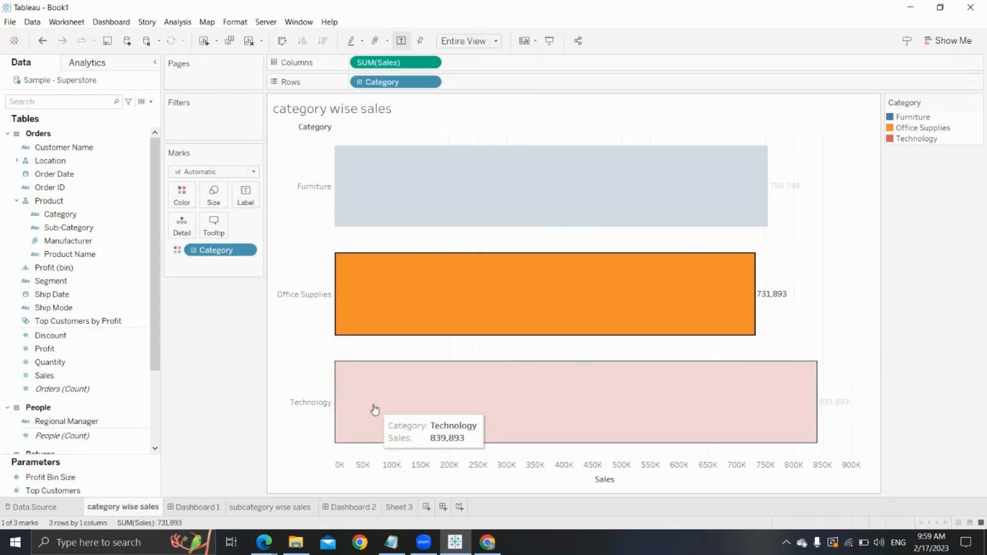
click(559, 399)
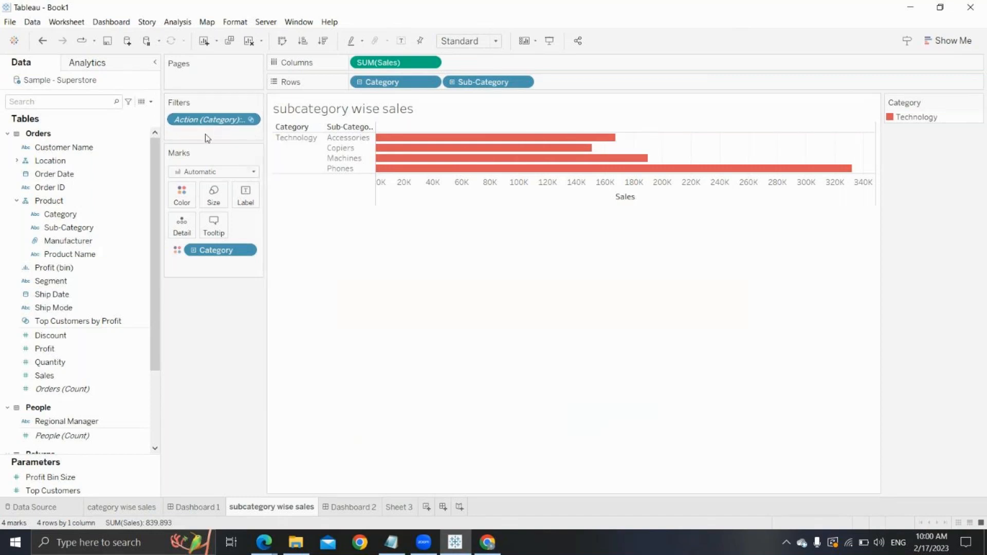
click(249, 121)
click(234, 138)
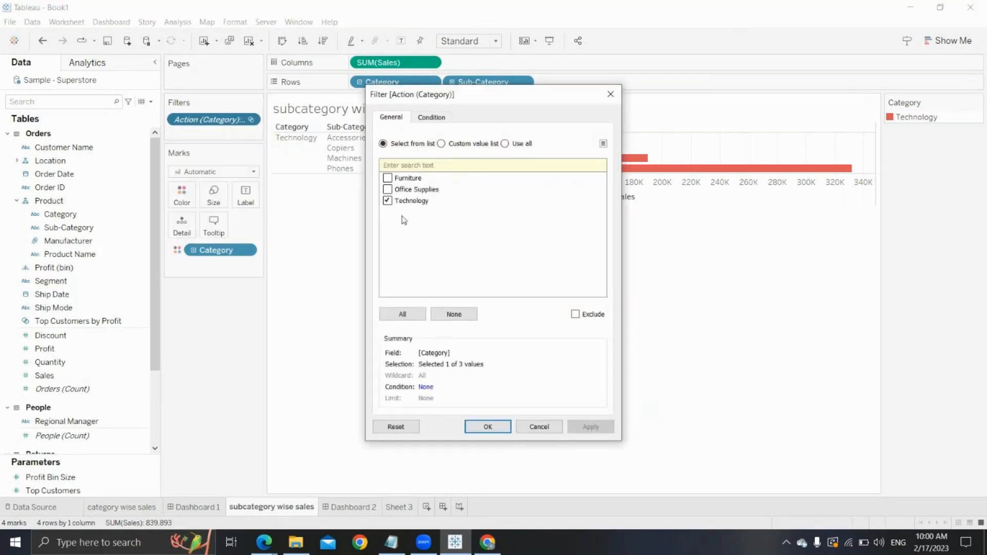
click(495, 428)
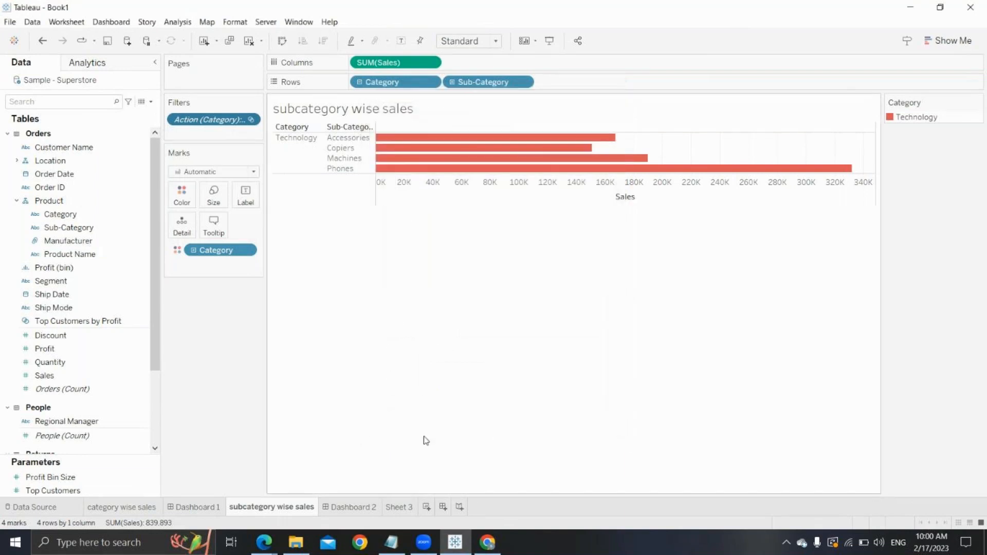
Step: Run the action from the Office Supplies bar and check which category the action filter on subcategory wise sales selects
click(129, 507)
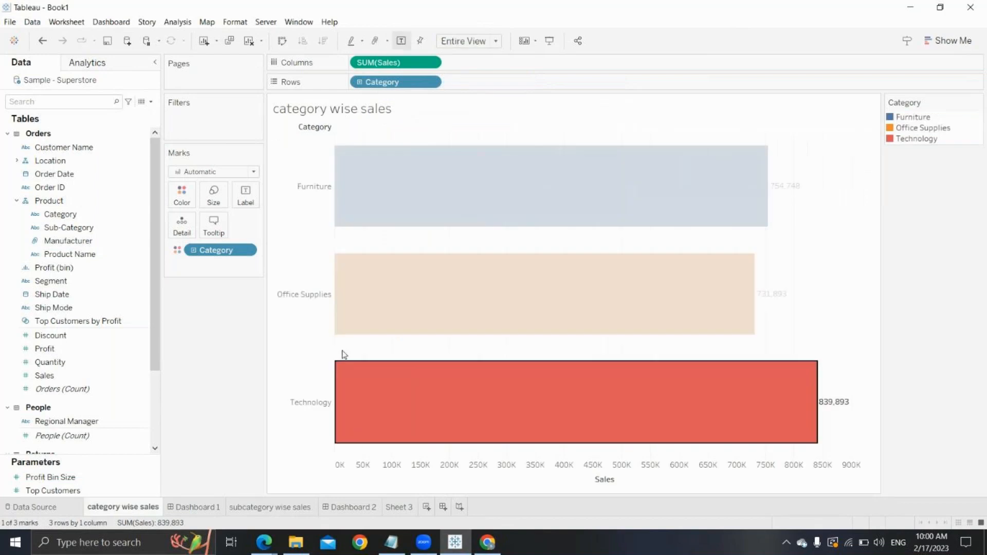
click(452, 294)
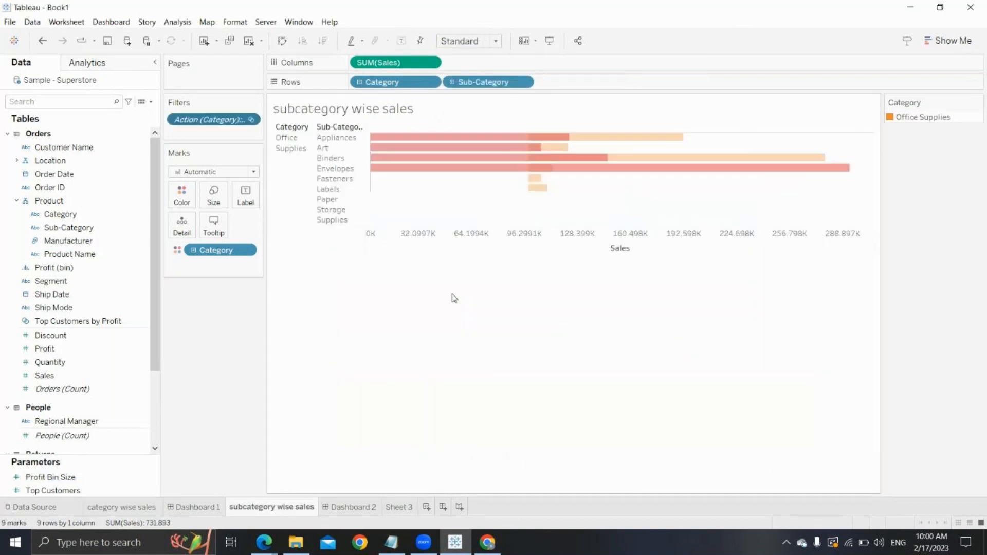
click(251, 120)
click(224, 136)
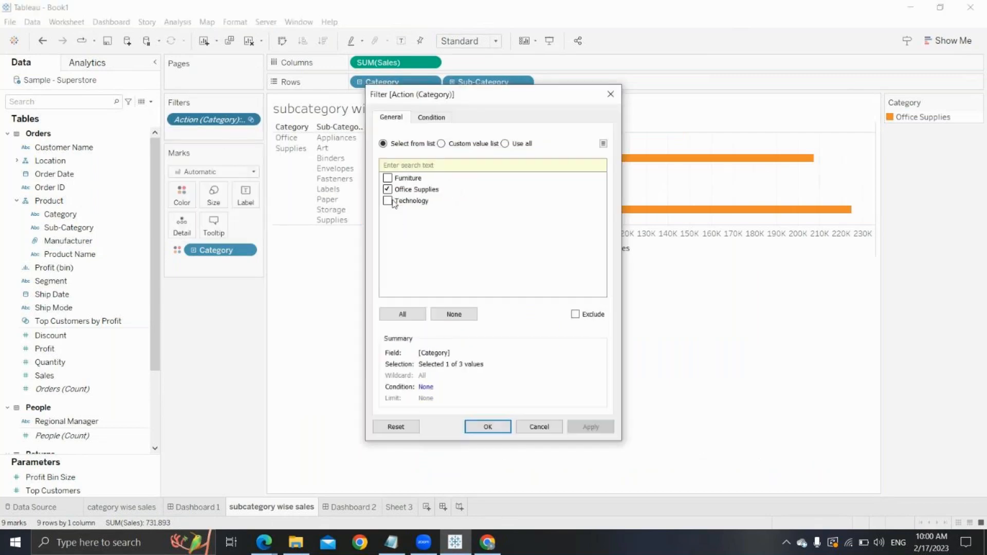
click(486, 426)
Step: Run the action from the Furniture bar and inspect its filter values, ending with Office Supplies selected as the category
click(142, 507)
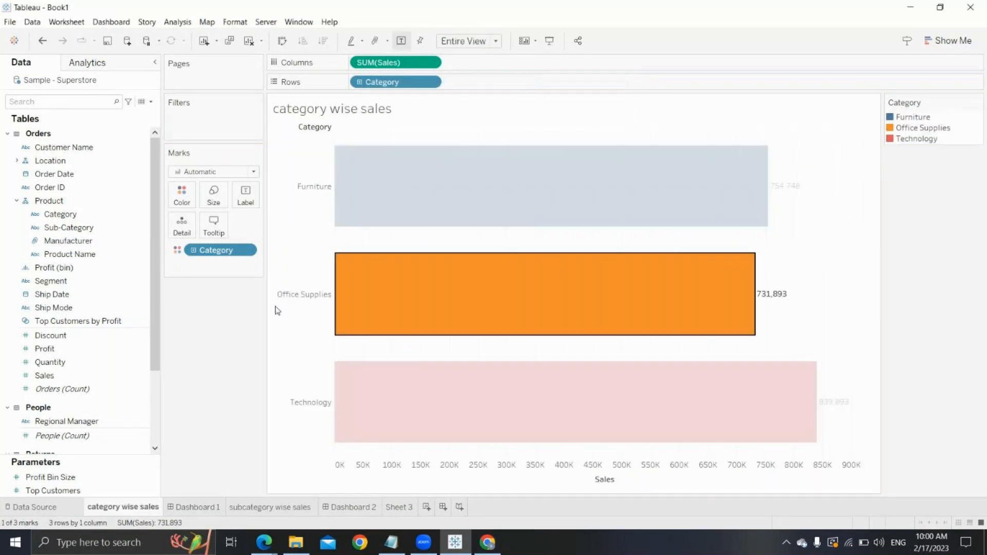
click(429, 176)
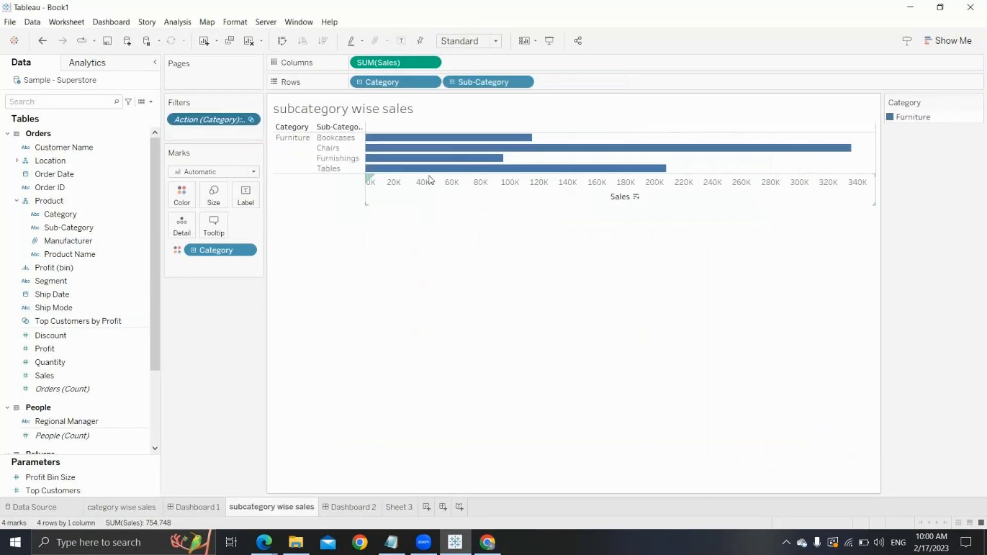
click(249, 119)
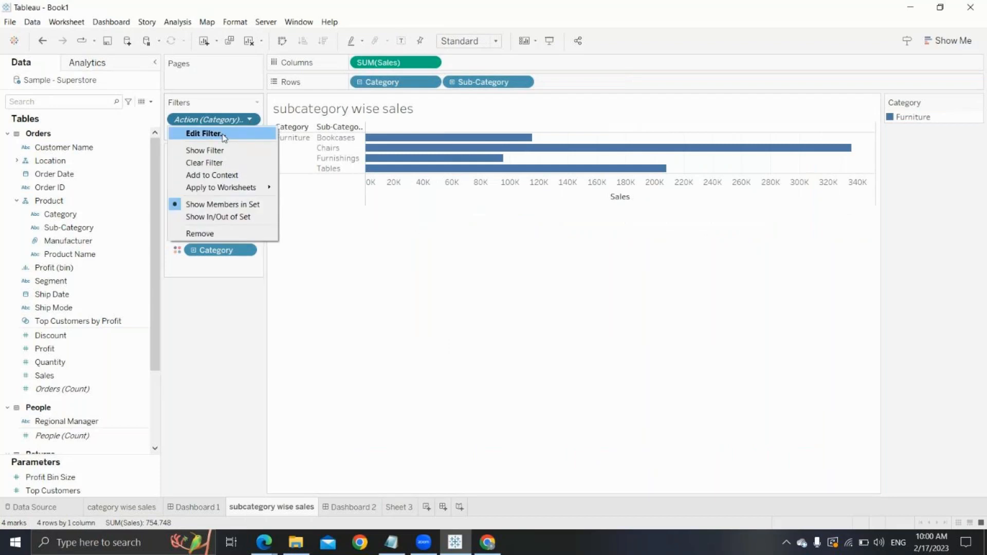
click(224, 135)
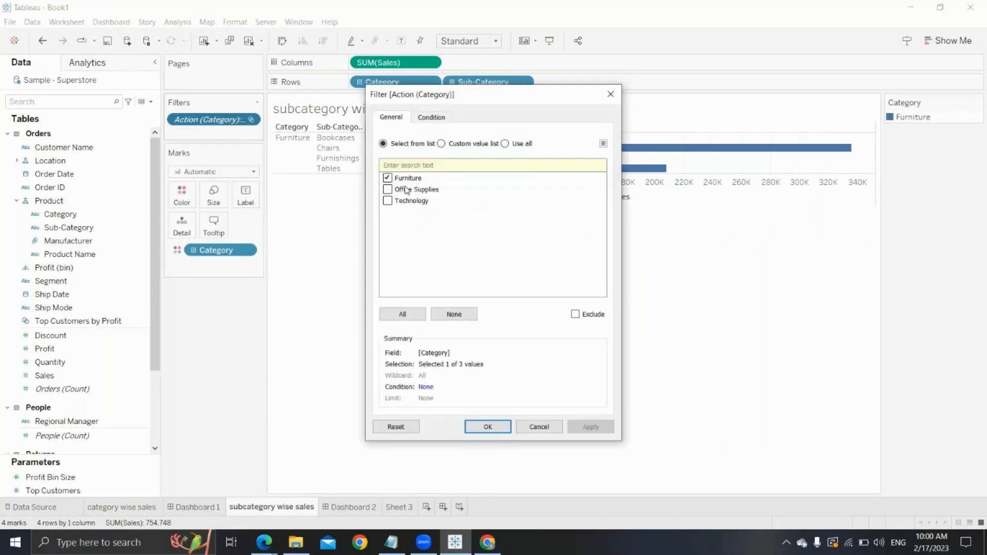
click(487, 427)
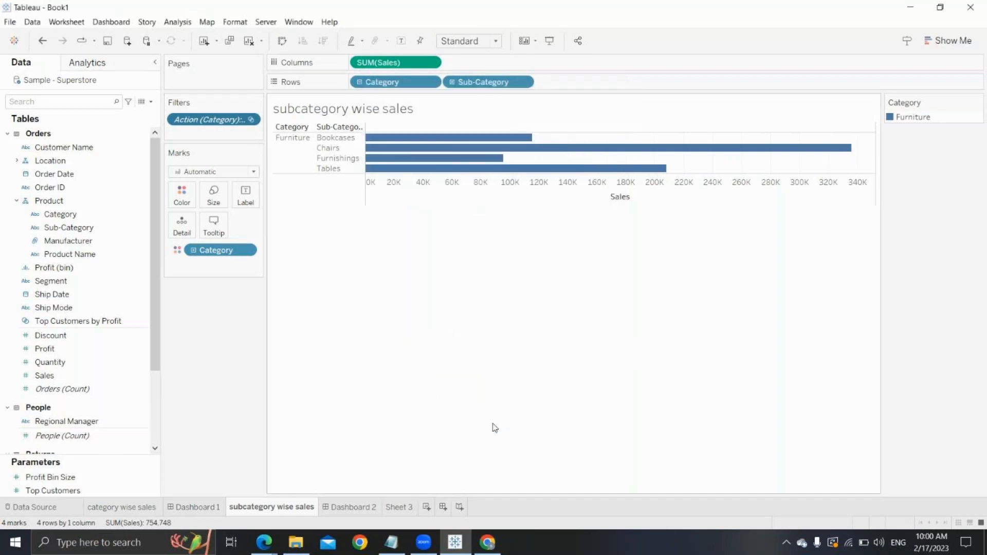
click(124, 506)
click(411, 300)
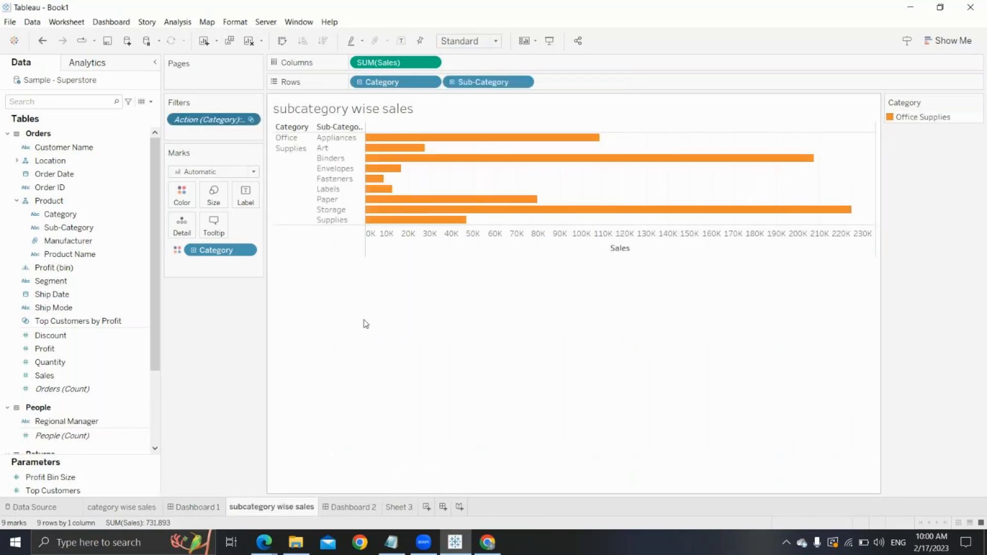
Step: Build a new worksheet with Category, Sub-Category and Manufacturer on Rows and Sales on Columns
click(426, 507)
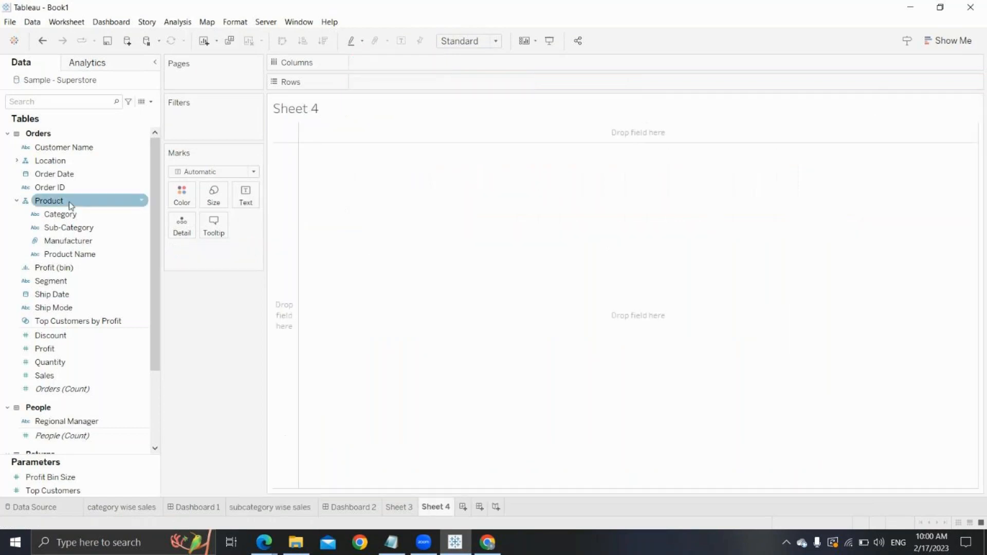
click(65, 216)
drag(65, 218, 399, 83)
drag(146, 227, 476, 92)
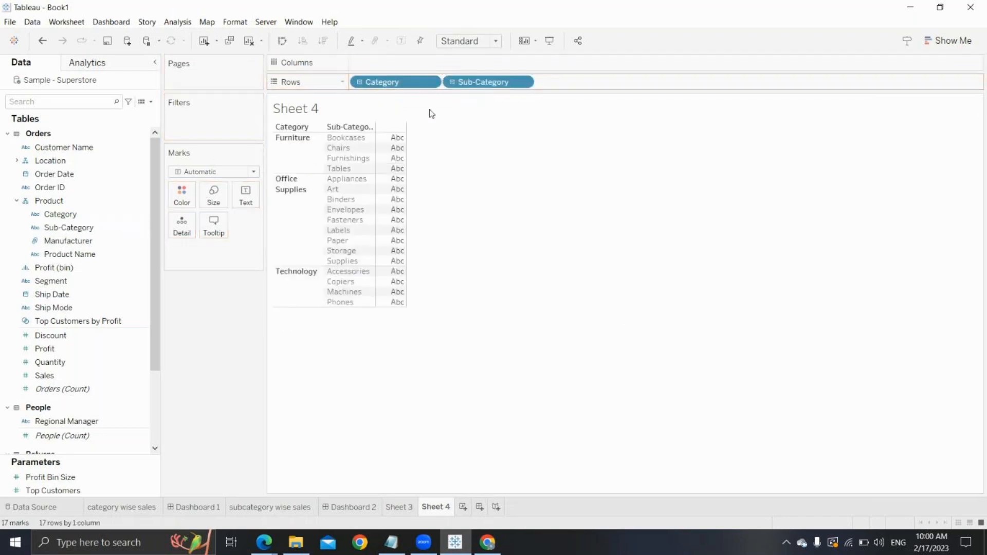
click(101, 243)
drag(100, 243, 598, 82)
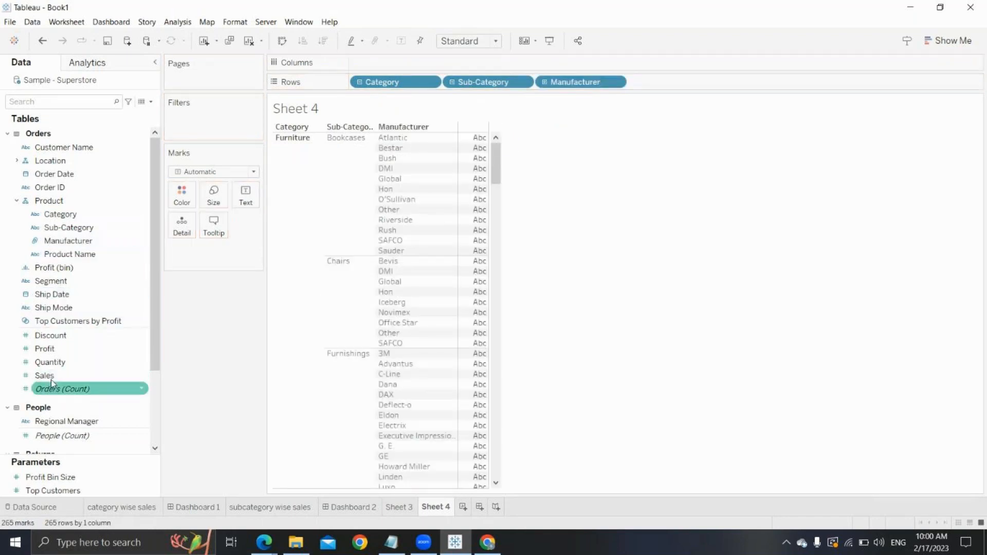
drag(51, 378, 487, 65)
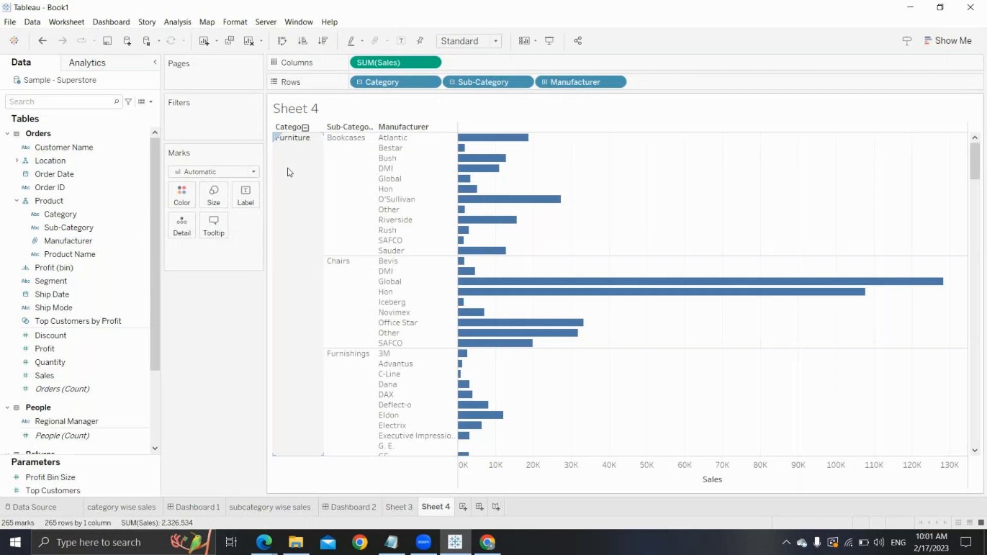
Step: Highlight the Storage sub-category on the subcategory wise sales sheet to view its details
click(276, 507)
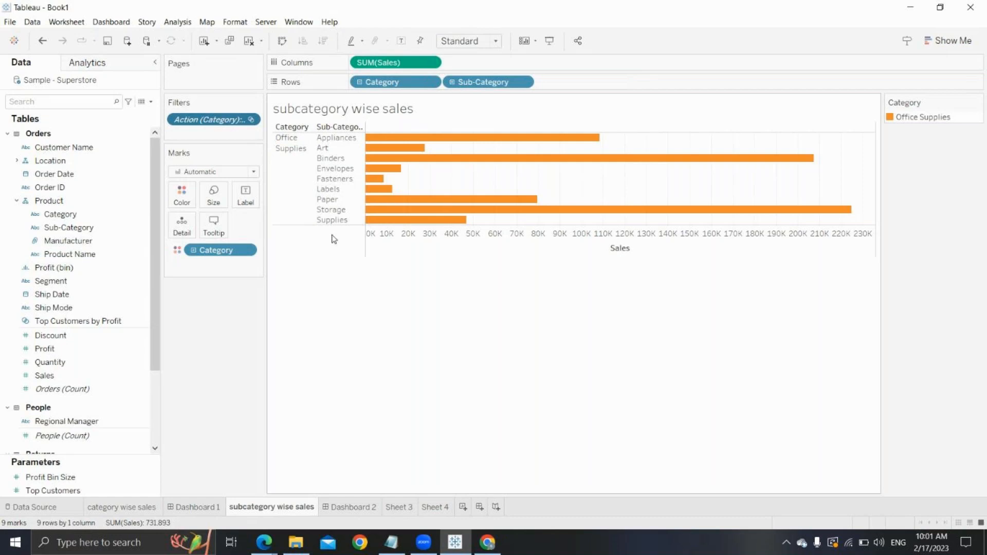
click(331, 210)
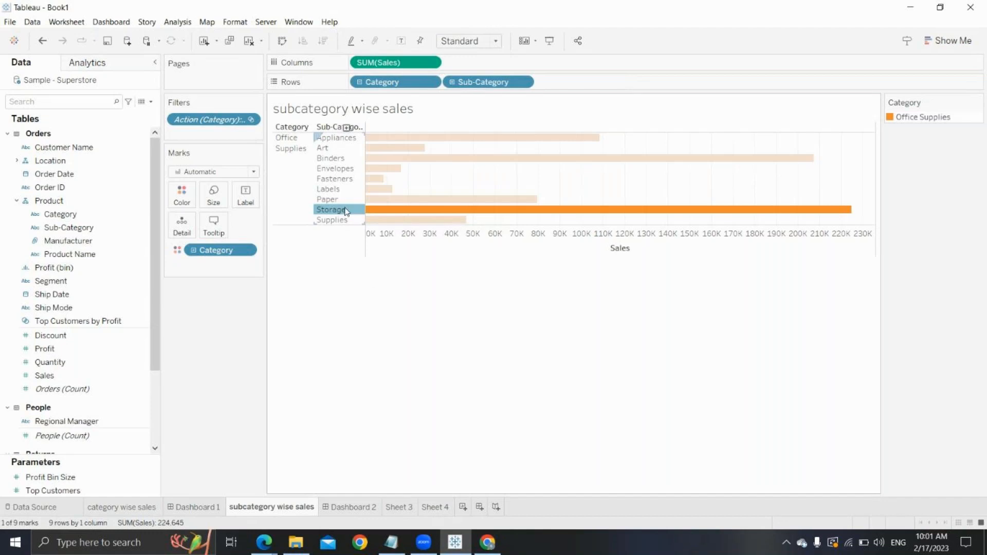
mouse_move(346, 211)
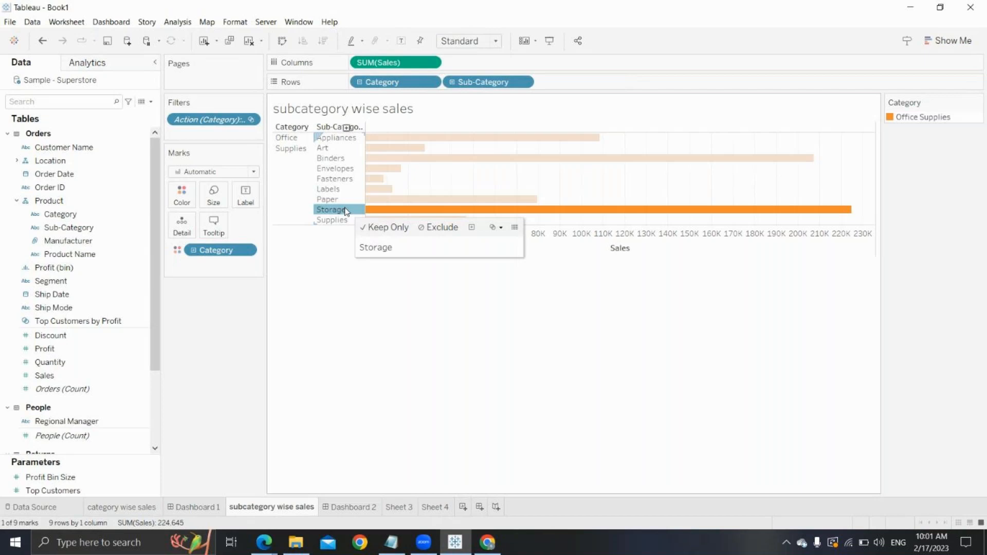
Step: Rename Sheet 4 as "manufacturer level sales"
click(431, 508)
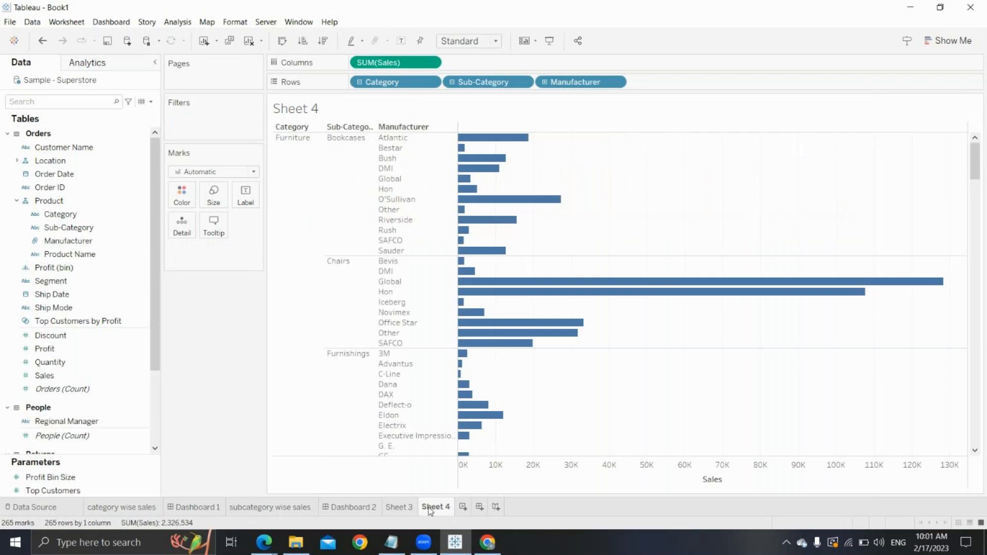
right_click(430, 509)
click(473, 373)
text(man)
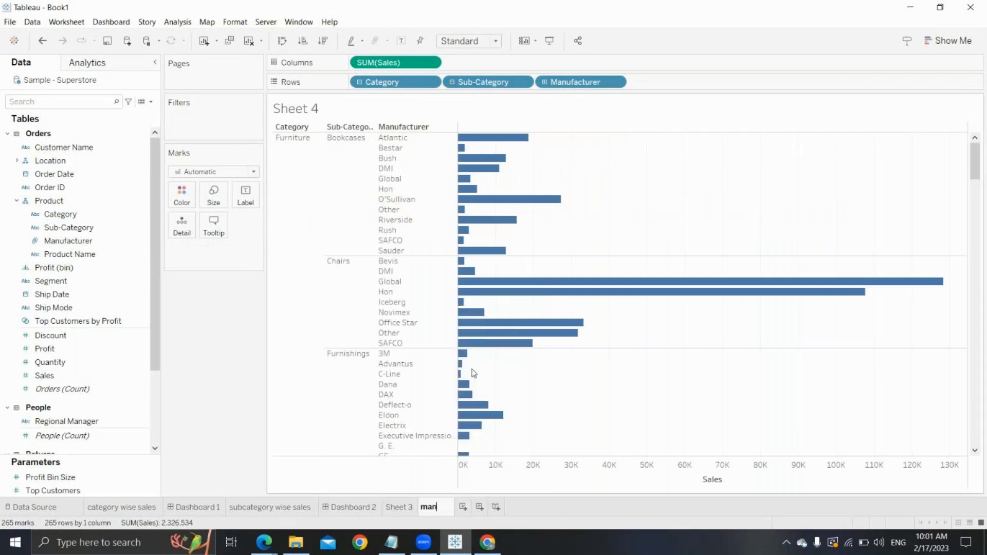
text(tfac)
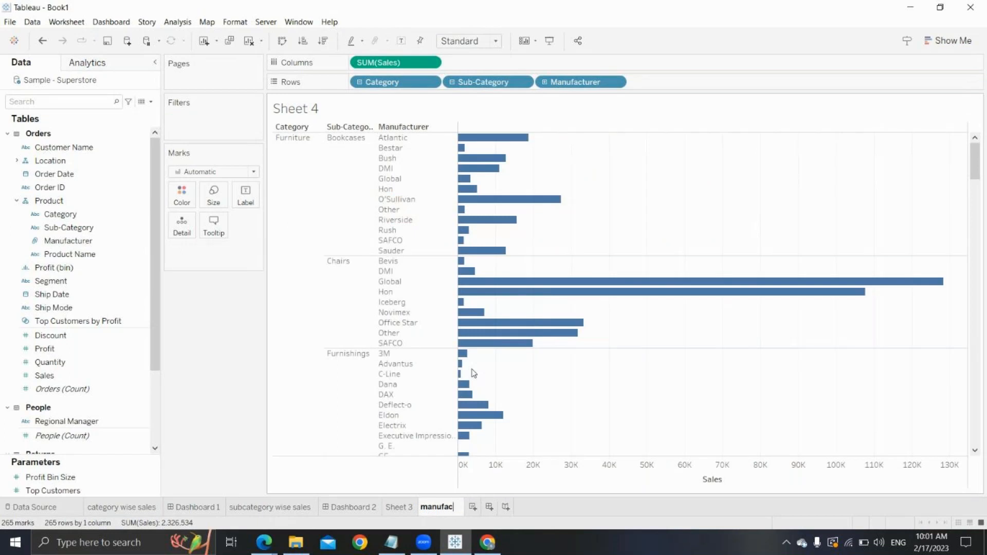
text(turer level sales)
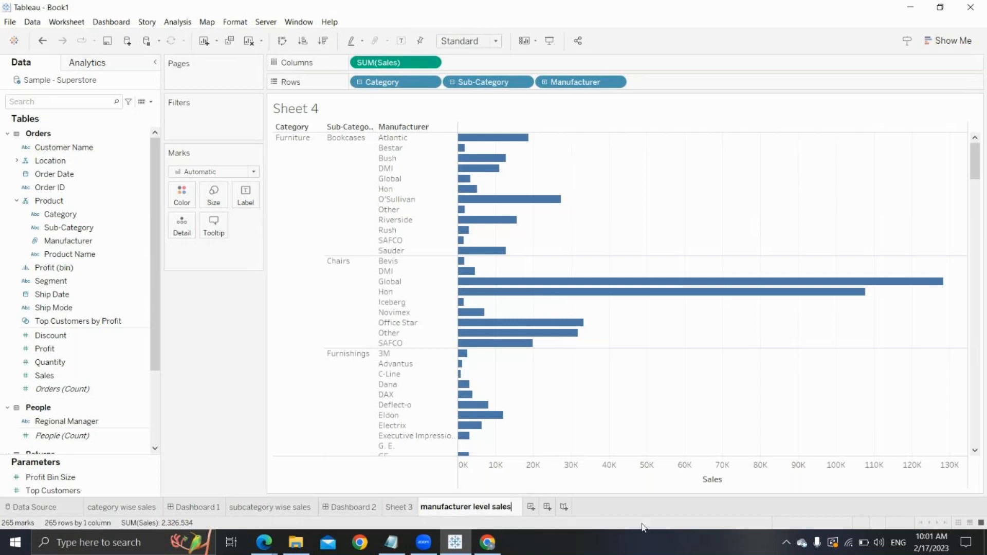
key(Return)
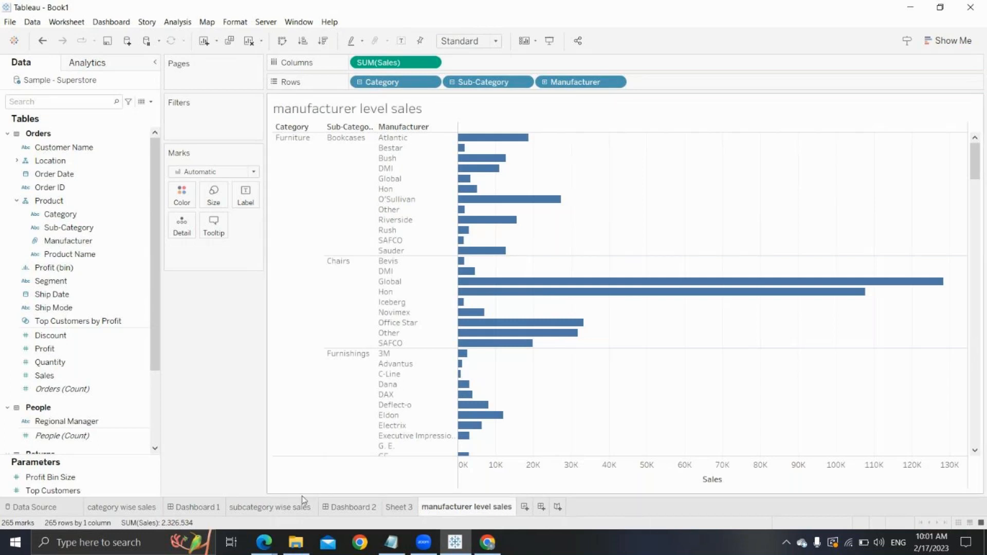
Step: Remove the Action (Category) filter from the subcategory wise sales sheet
click(272, 507)
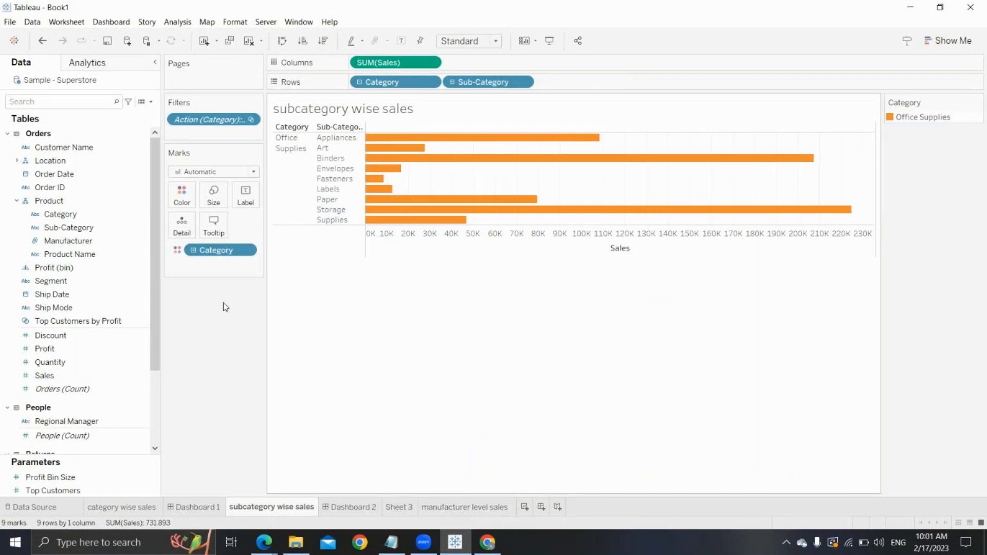
drag(214, 119, 241, 345)
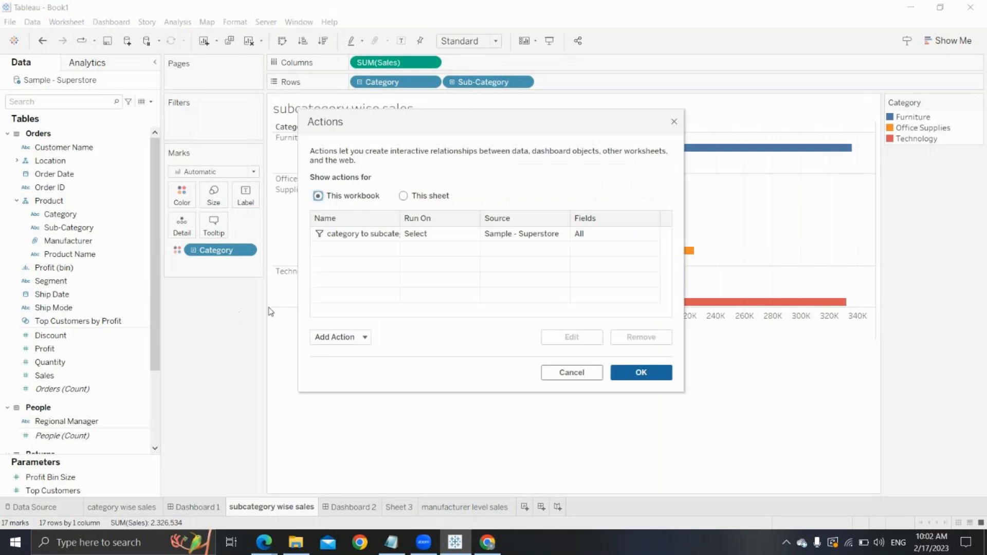
Step: Add a second worksheet filter action named "subcategory to manfacturer"
click(332, 336)
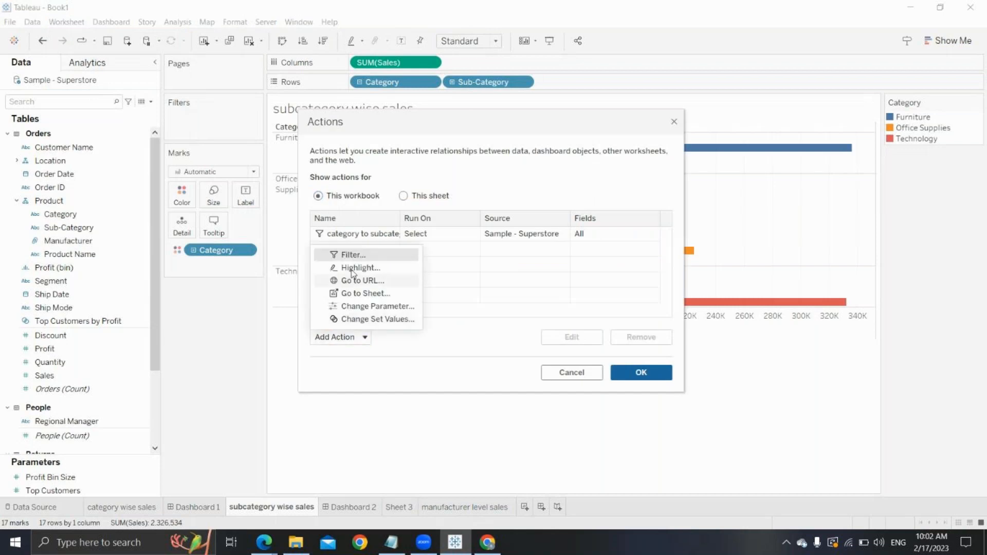
click(357, 255)
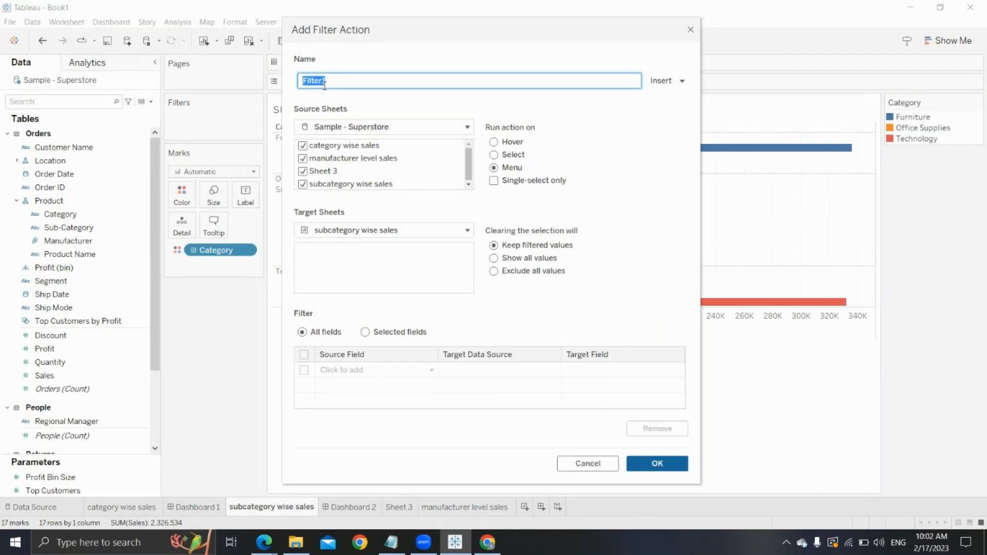
drag(334, 84, 276, 86)
text(subcategory to manfacturer)
Step: Set the filter action's source to subcategory wise sales and target to manufacturer level sales, running on Select, and save it
click(467, 128)
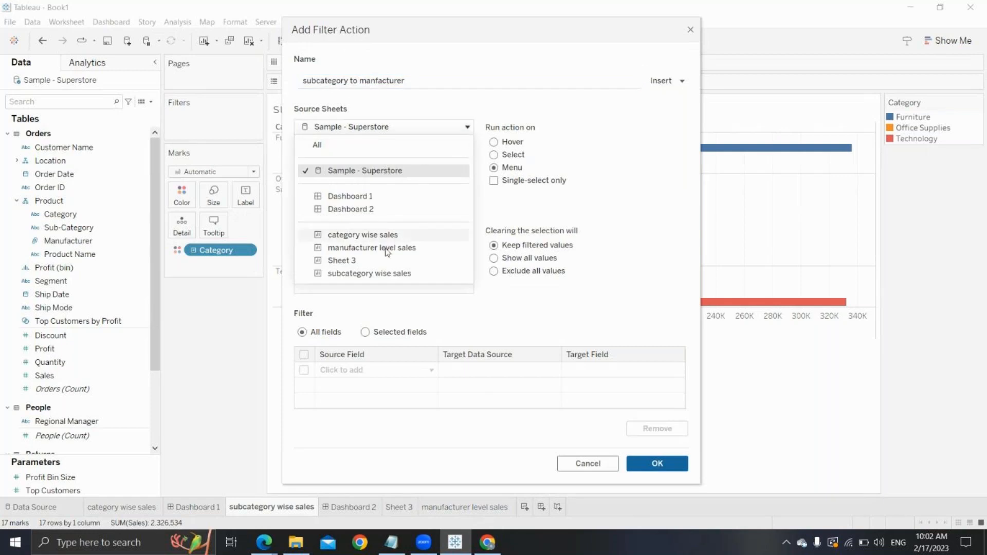
click(355, 275)
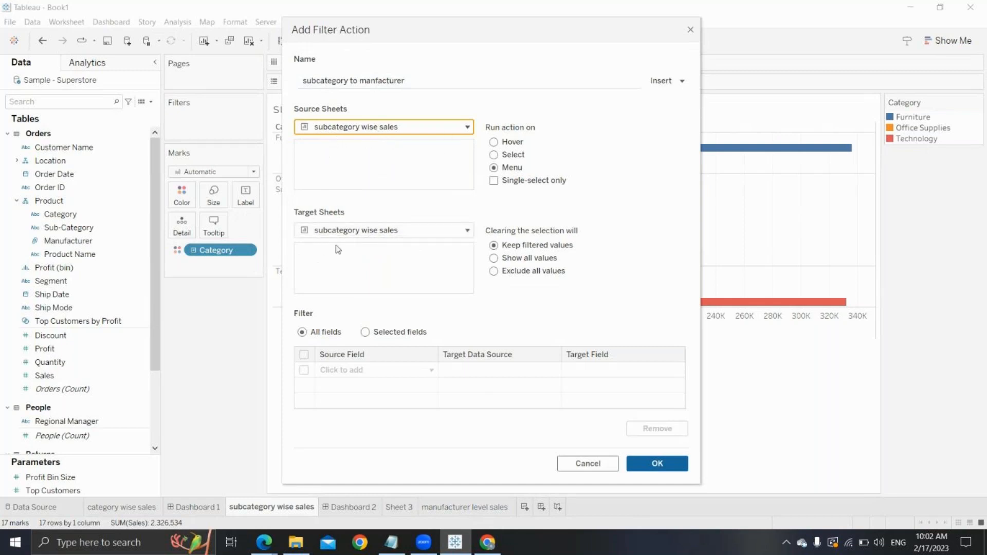
click(354, 234)
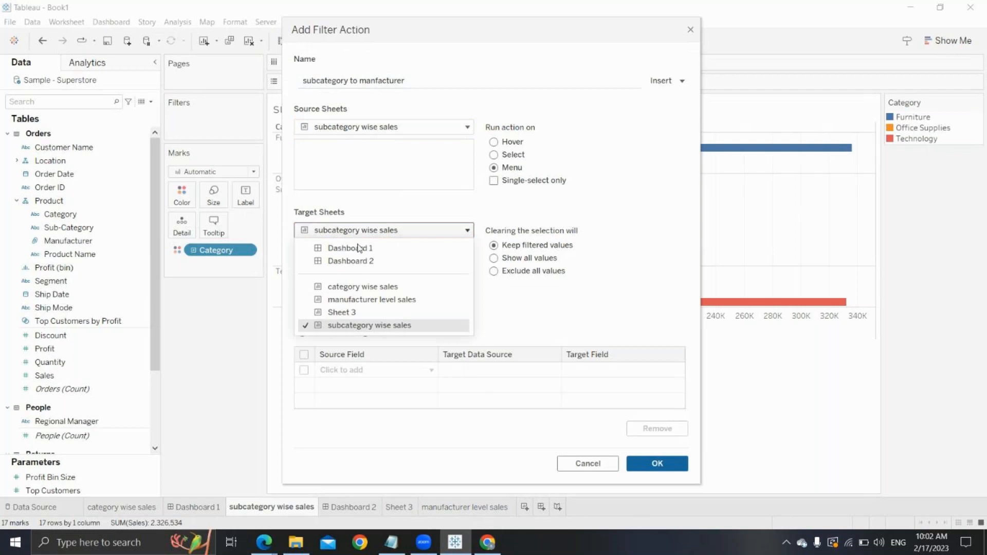
click(359, 299)
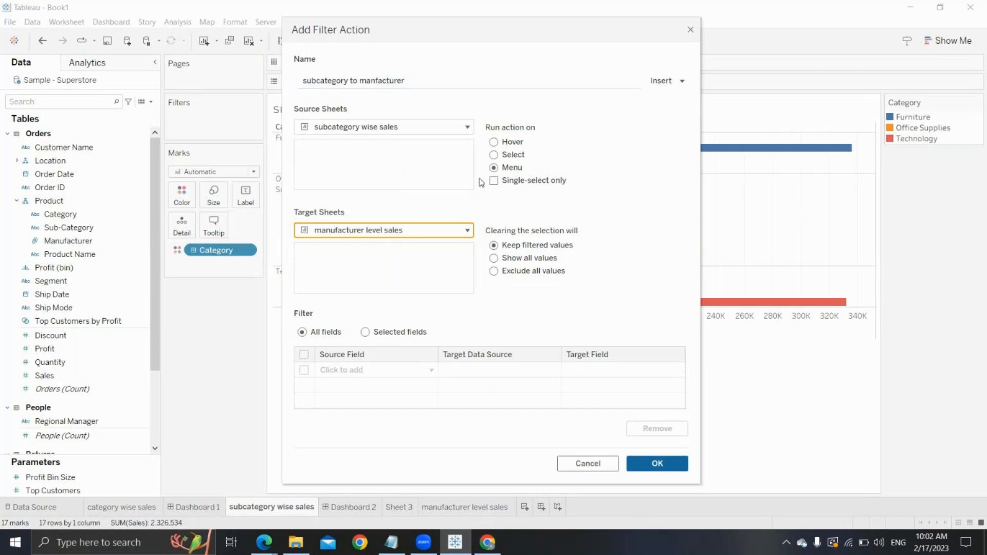
click(494, 155)
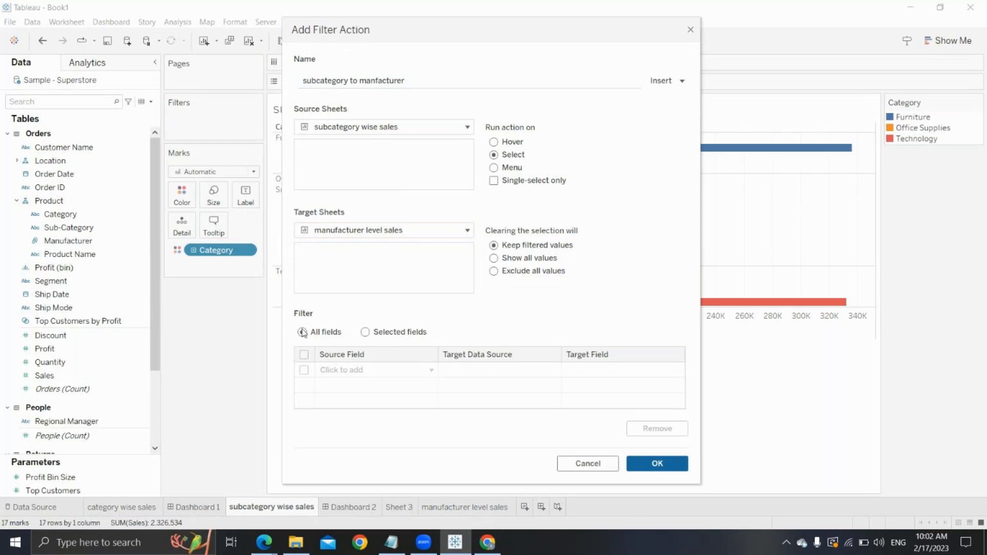
click(656, 464)
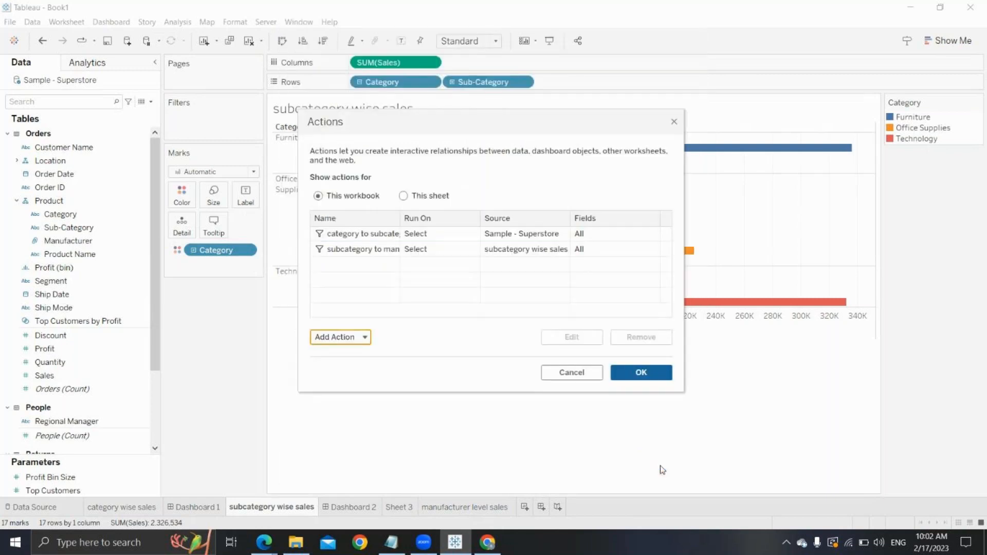
click(645, 376)
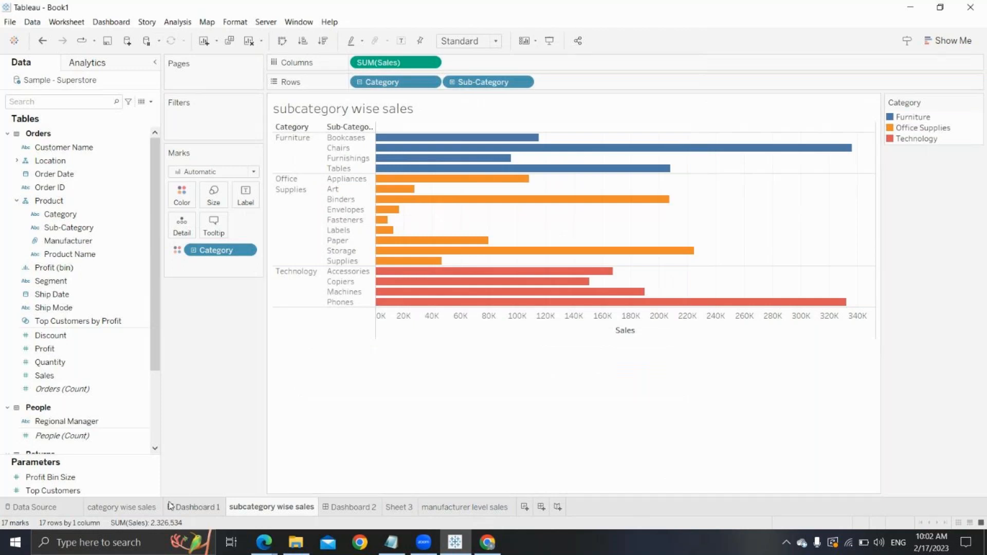
Step: Test the drill-down from Office Supplies on the category wise sales sheet through Binders to the manufacturer level sales sheet
click(141, 508)
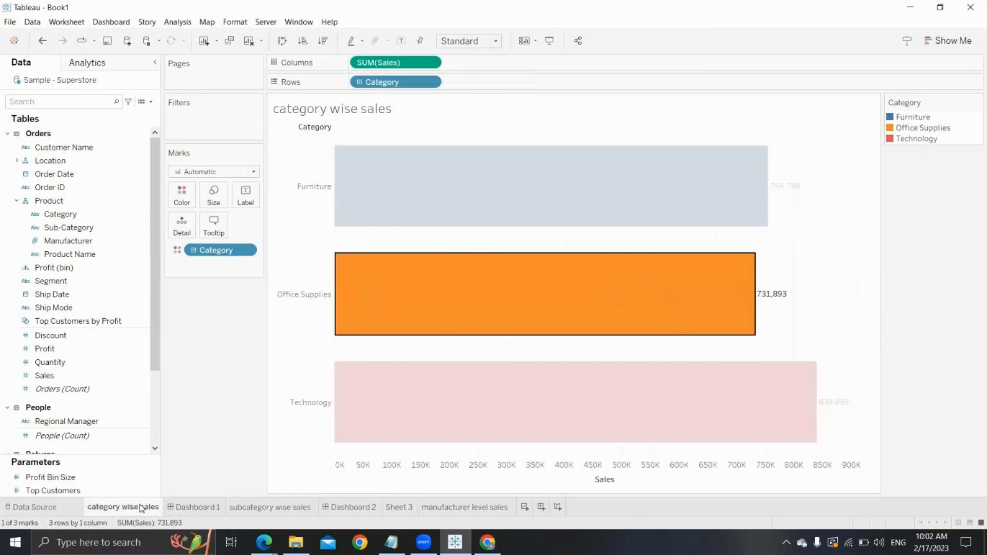
click(398, 298)
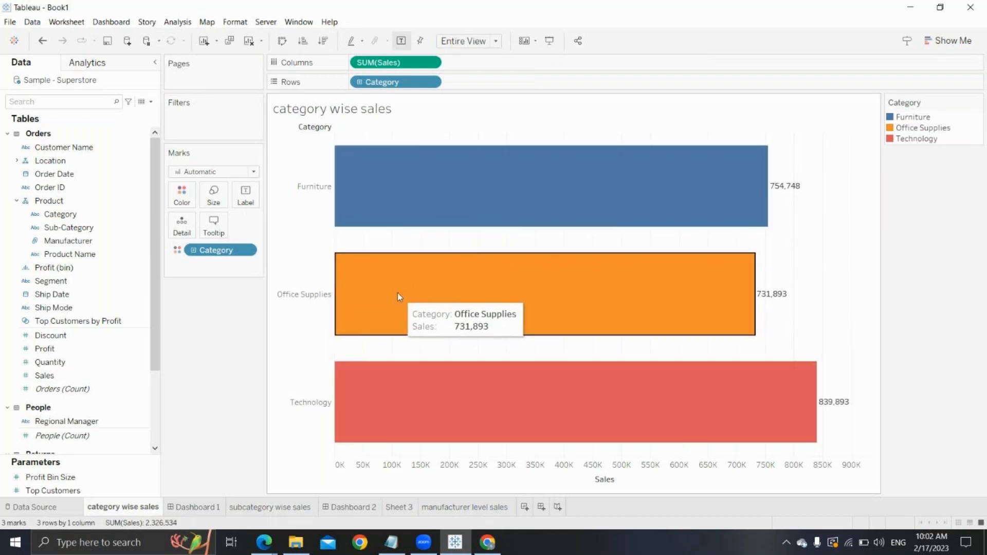
click(396, 292)
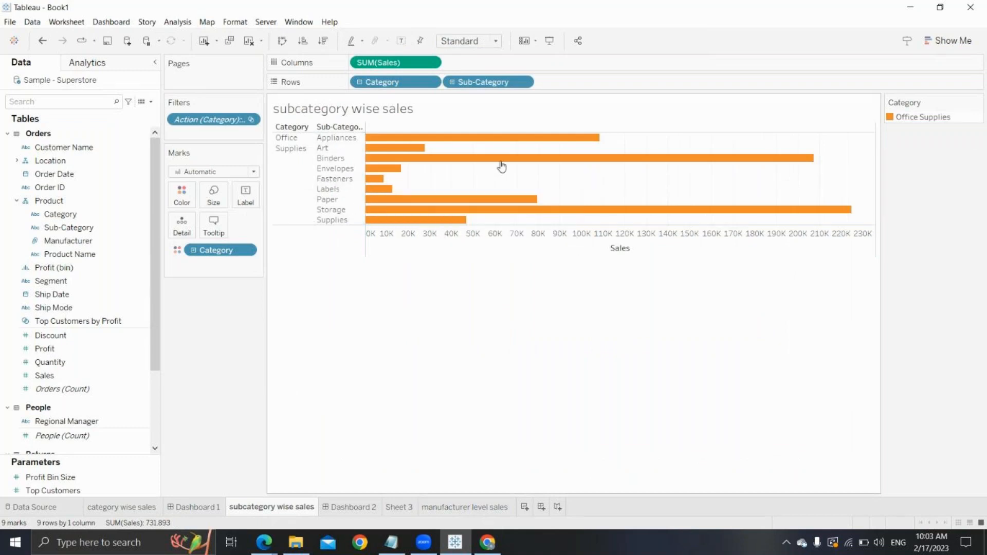
mouse_move(501, 166)
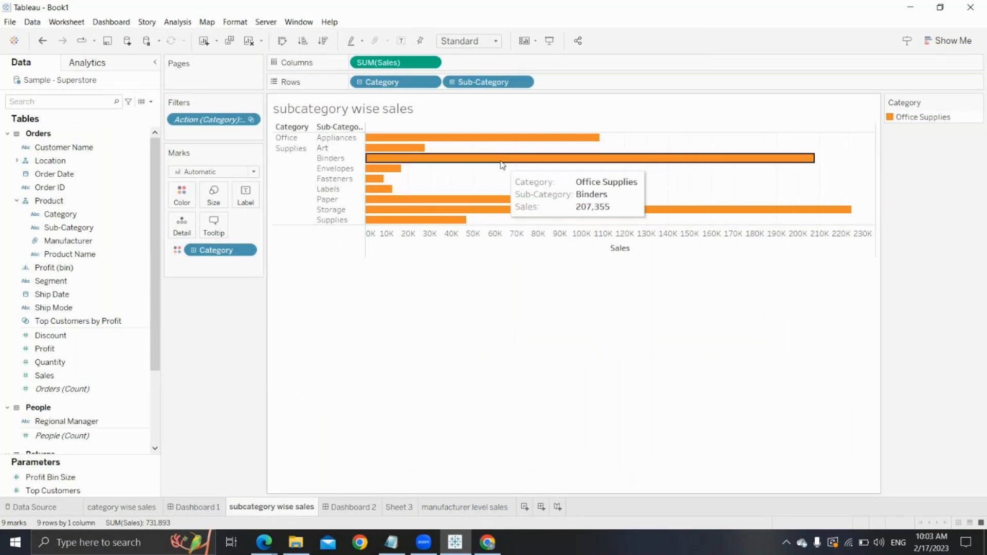
click(502, 163)
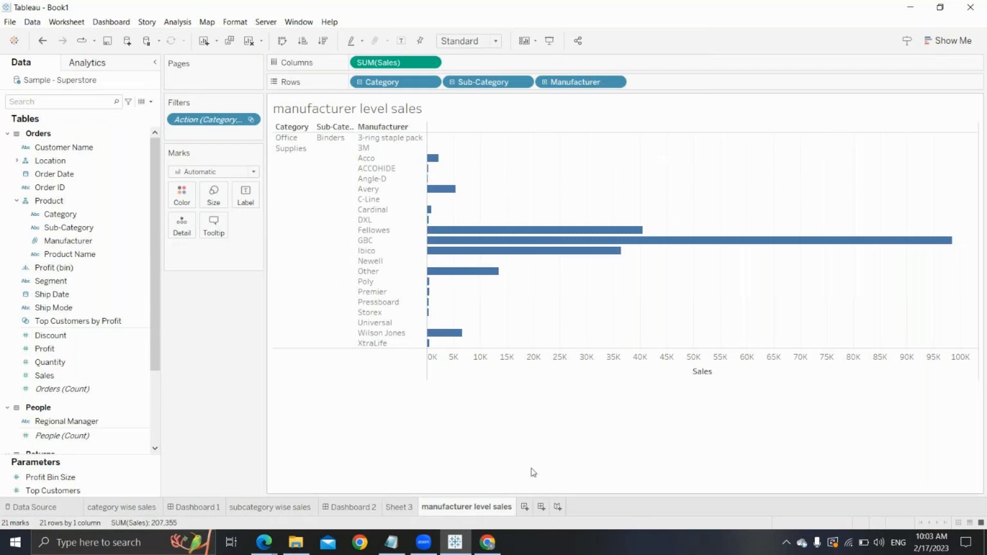
mouse_move(461, 248)
Step: Add a new worksheet and rename it "product level sales"
click(524, 507)
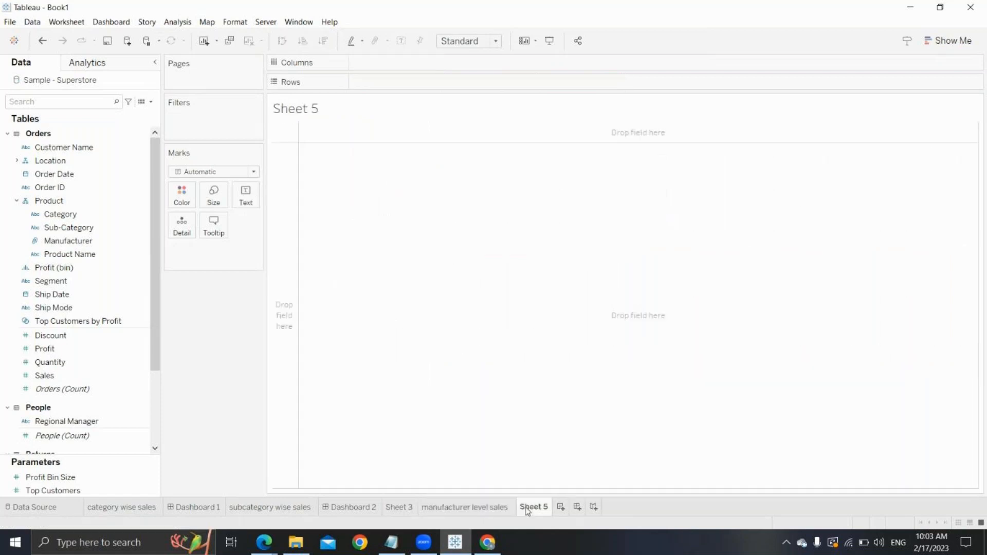
right_click(527, 510)
click(568, 367)
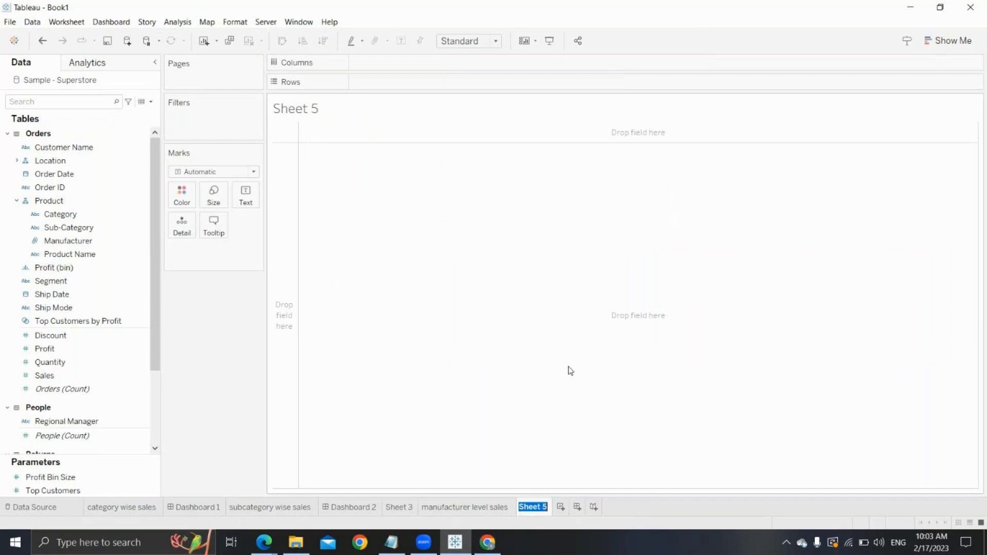
text(produtct level)
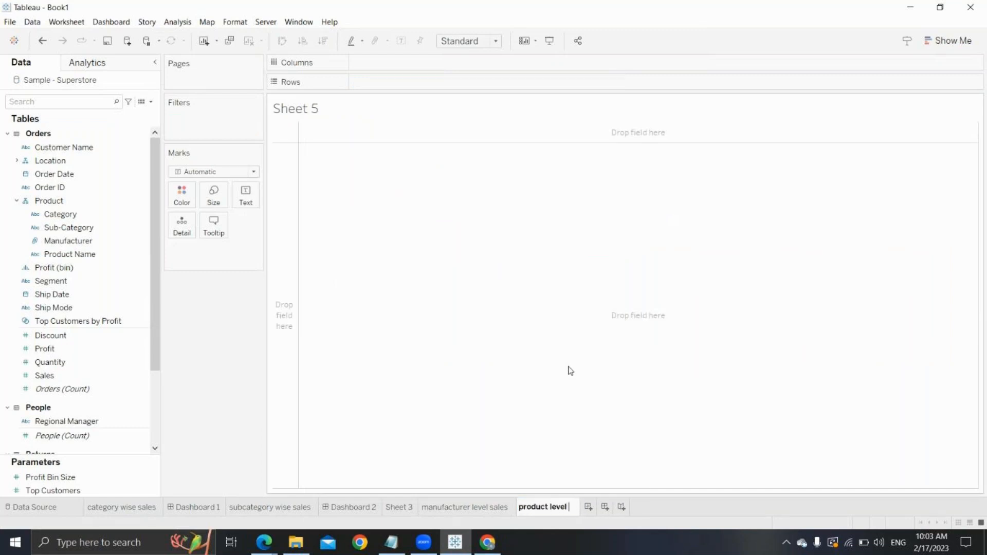
text( sales)
key(Return)
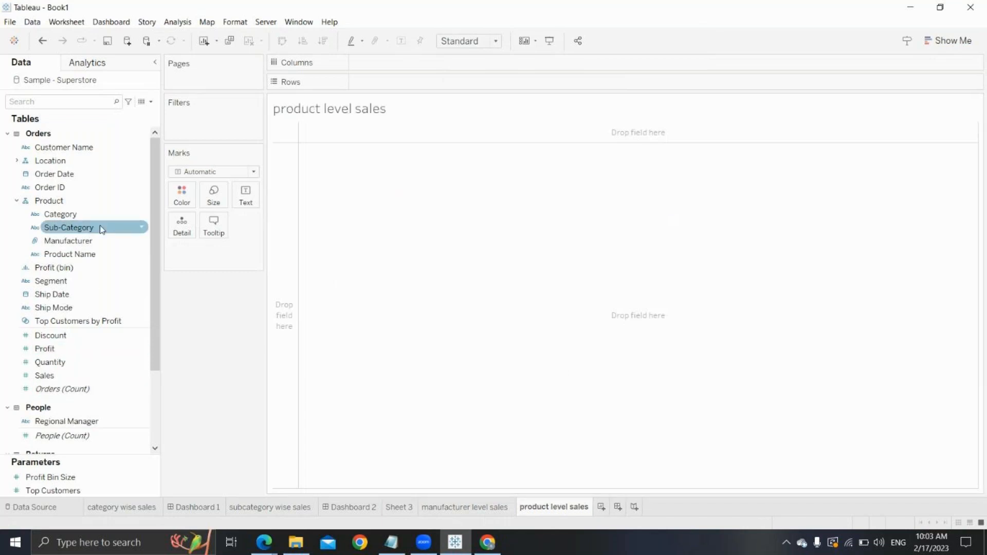
Step: Build the product level sales view with Category, Sub-Category, Manufacturer and Product Name as rows and Sales as columns
click(88, 216)
drag(88, 217, 382, 83)
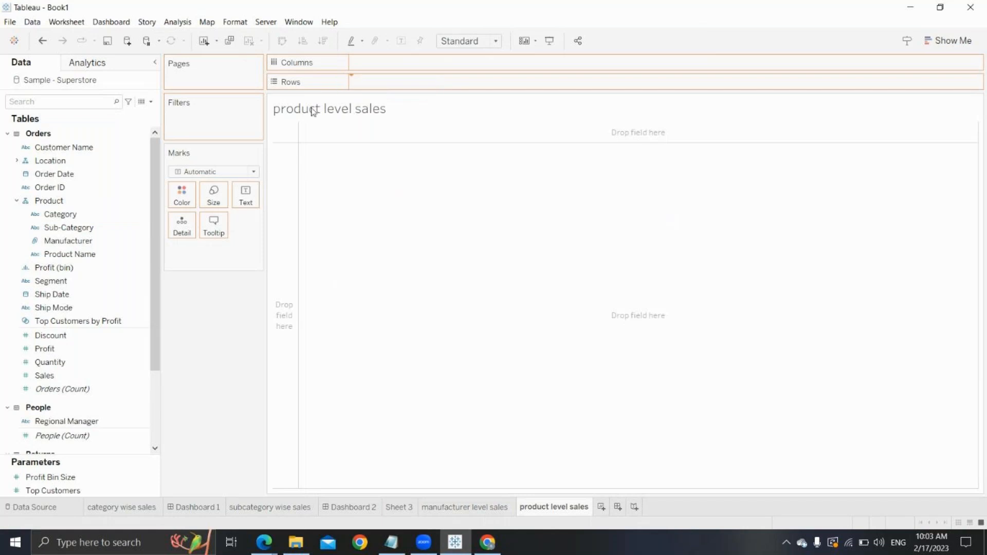
drag(49, 216, 476, 86)
click(79, 254)
drag(76, 246, 638, 82)
drag(52, 254, 664, 86)
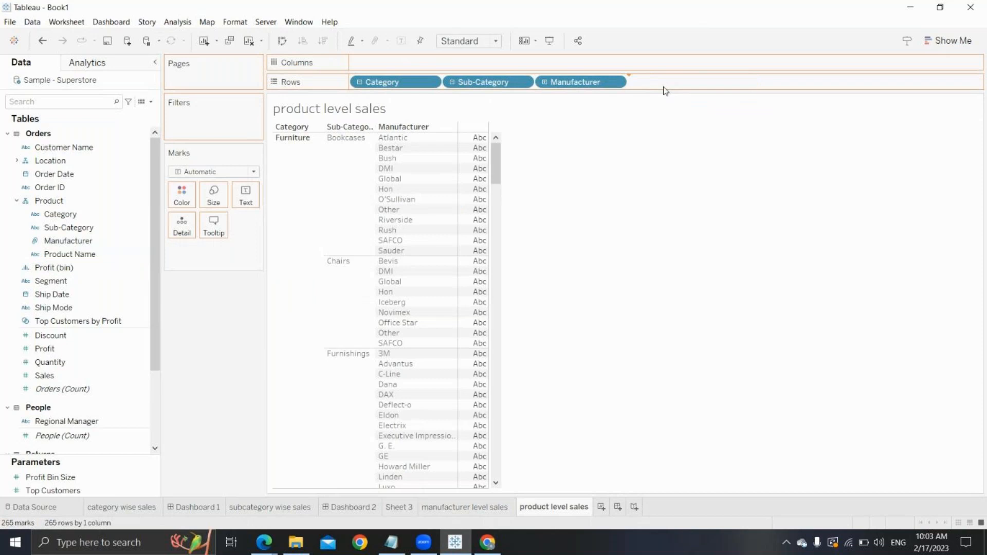
click(478, 263)
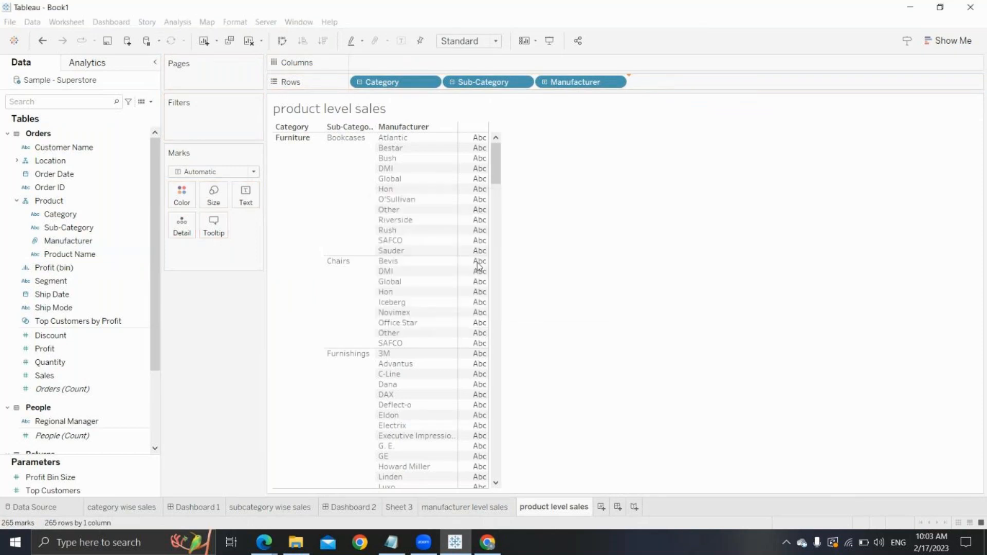
drag(44, 375, 504, 61)
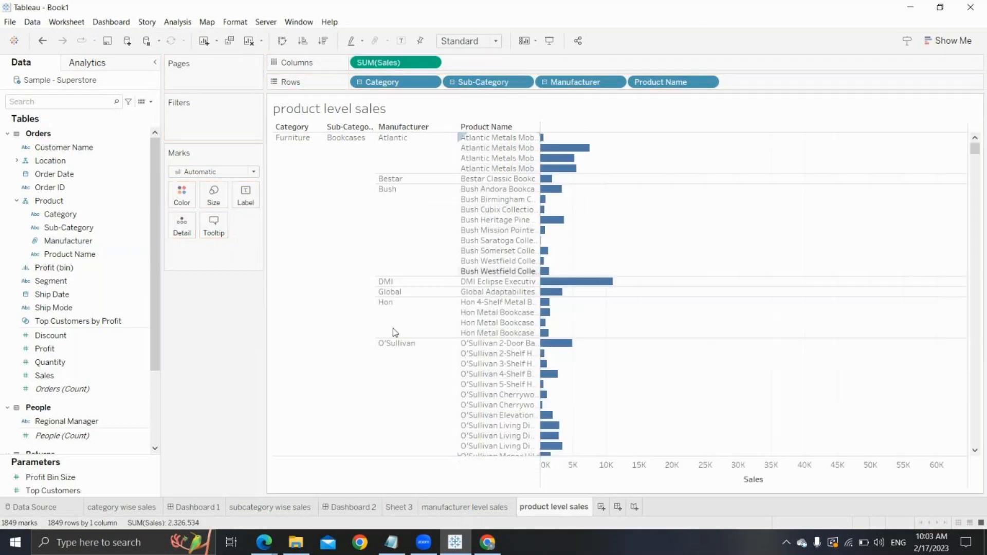
Step: Compare the manufacturer level sales sheet with the product level sales sheet
click(450, 508)
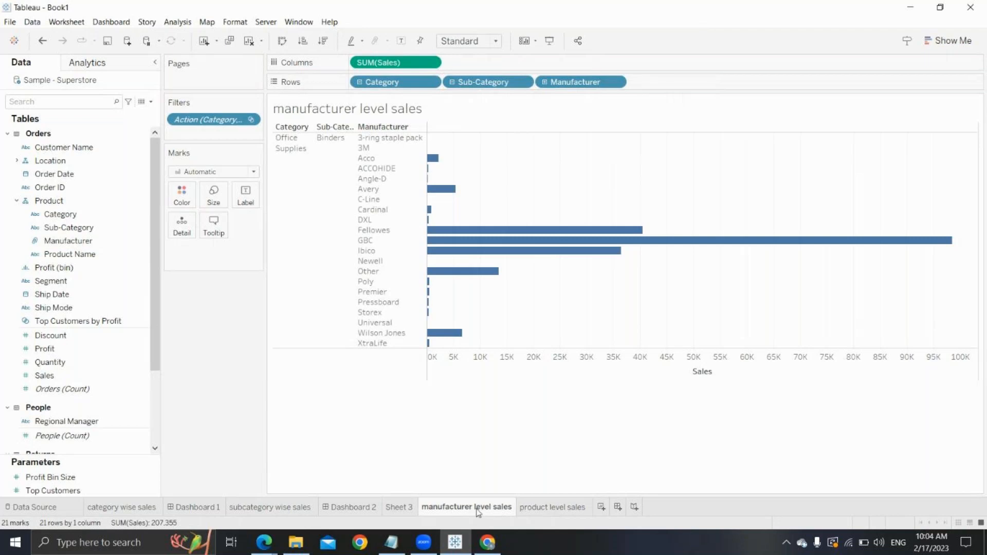
click(537, 508)
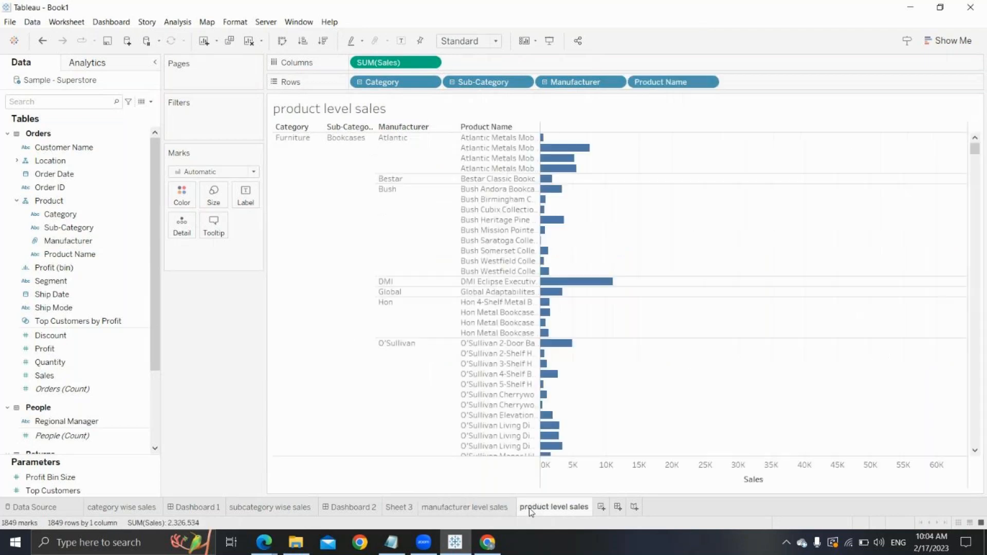
click(498, 510)
click(554, 509)
click(488, 509)
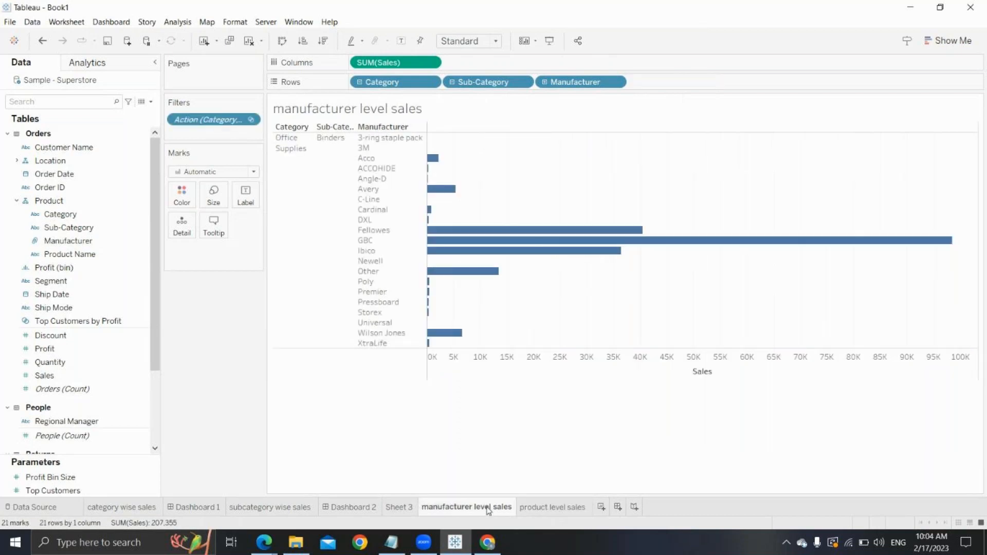
click(549, 507)
Step: On the manufacturer level sales sheet, add a filter action with manufacturer level sales as source and product level sales as target
click(465, 509)
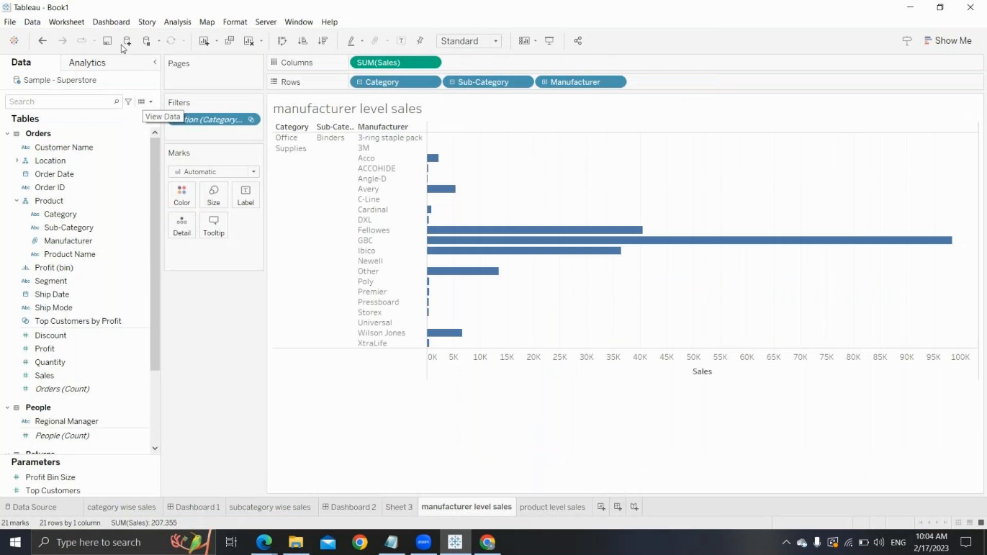
click(66, 22)
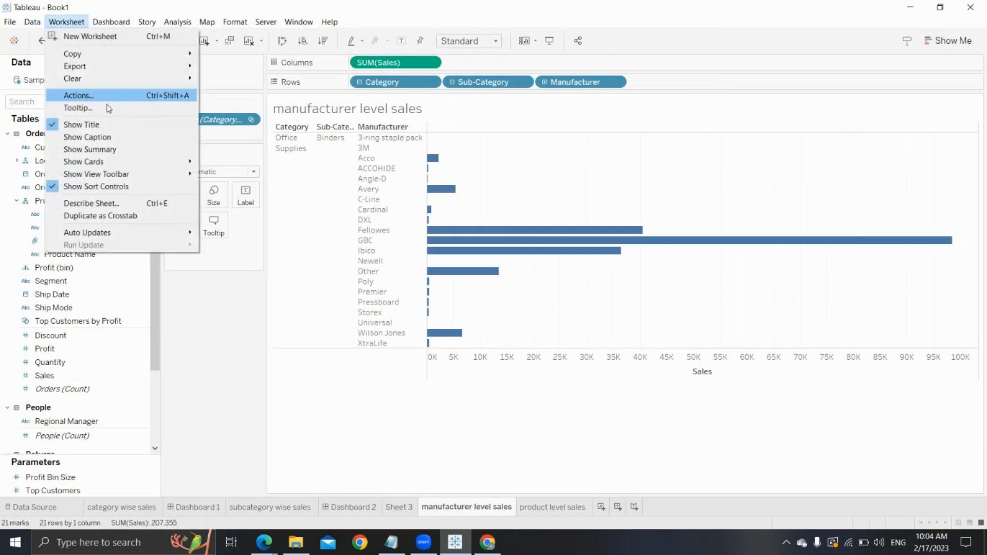
click(78, 108)
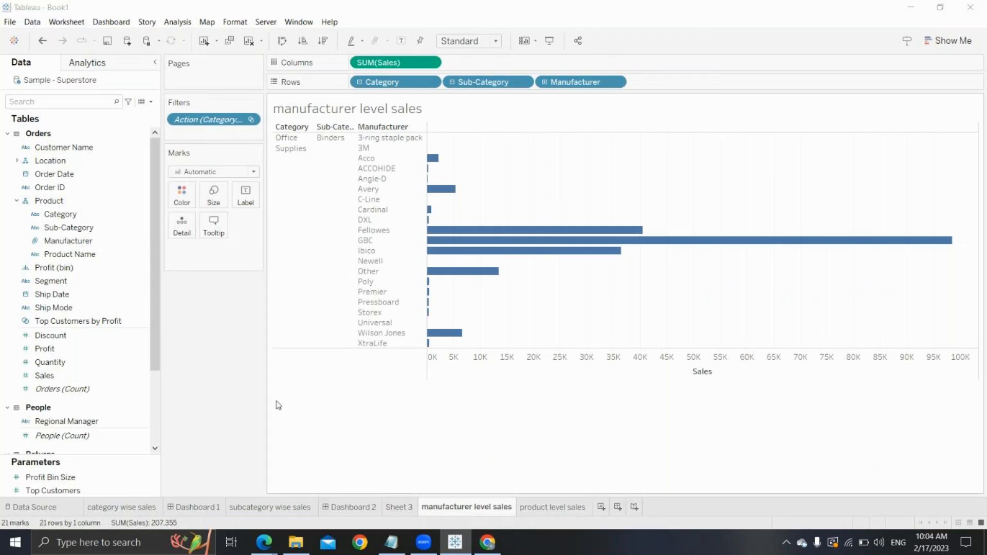
click(339, 336)
click(365, 253)
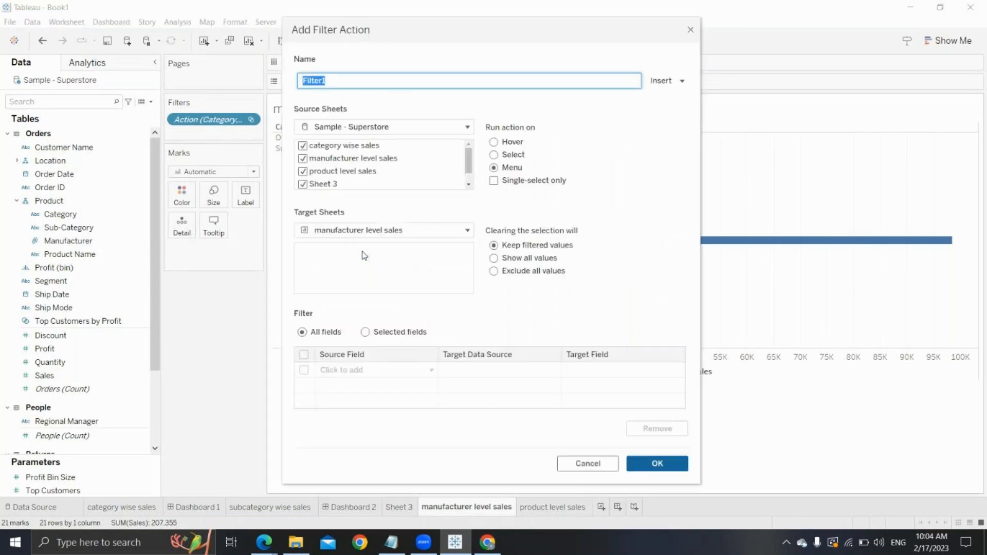
click(459, 128)
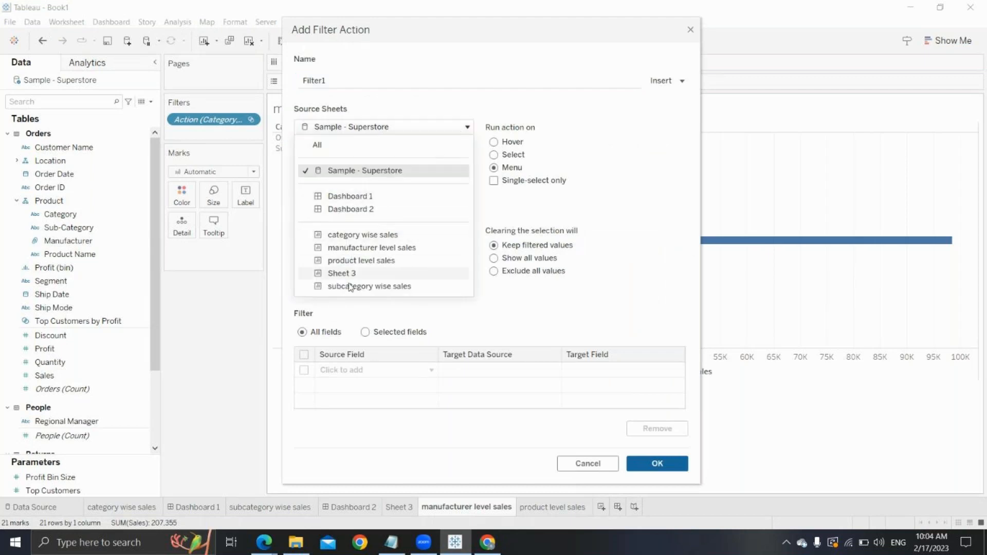
click(415, 247)
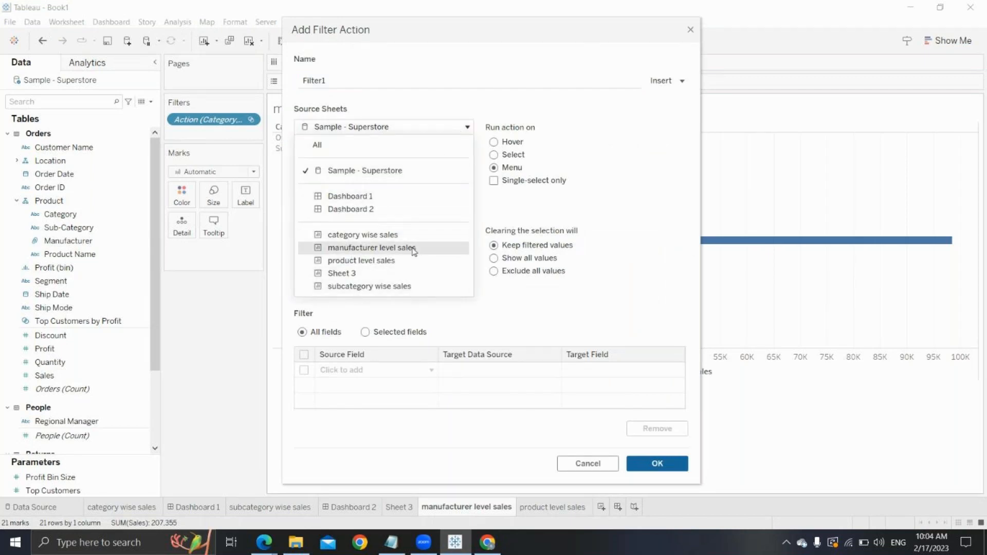
click(364, 232)
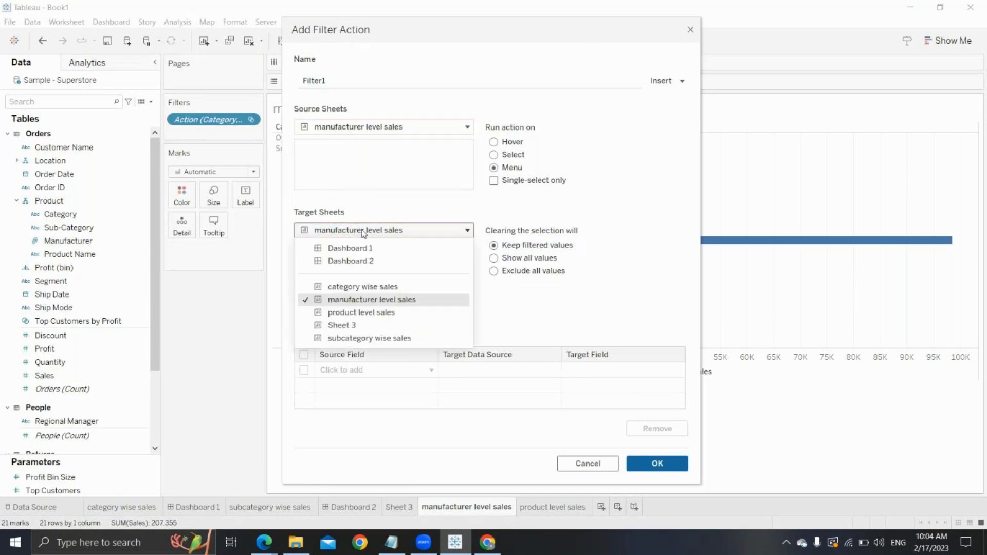
click(354, 313)
Step: Name the filter action "manufacgturer to product", set it to run on Menu, and save the workbook's actions
double_click(346, 80)
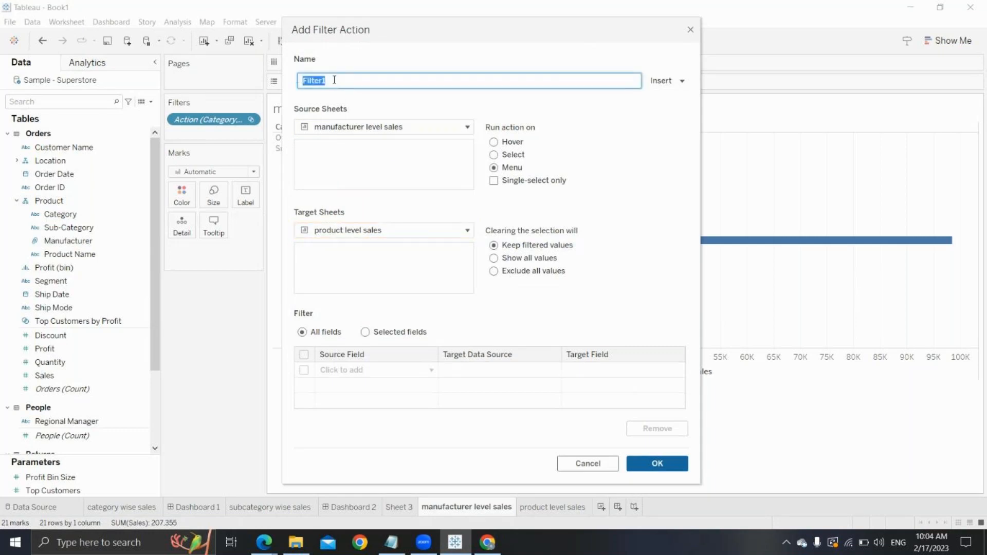
text(manufacturer to product)
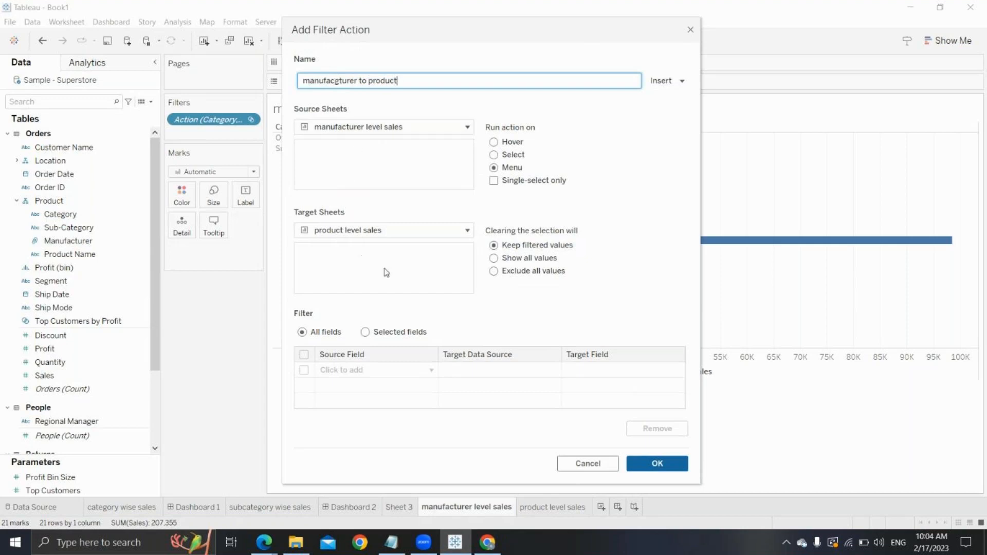
click(493, 155)
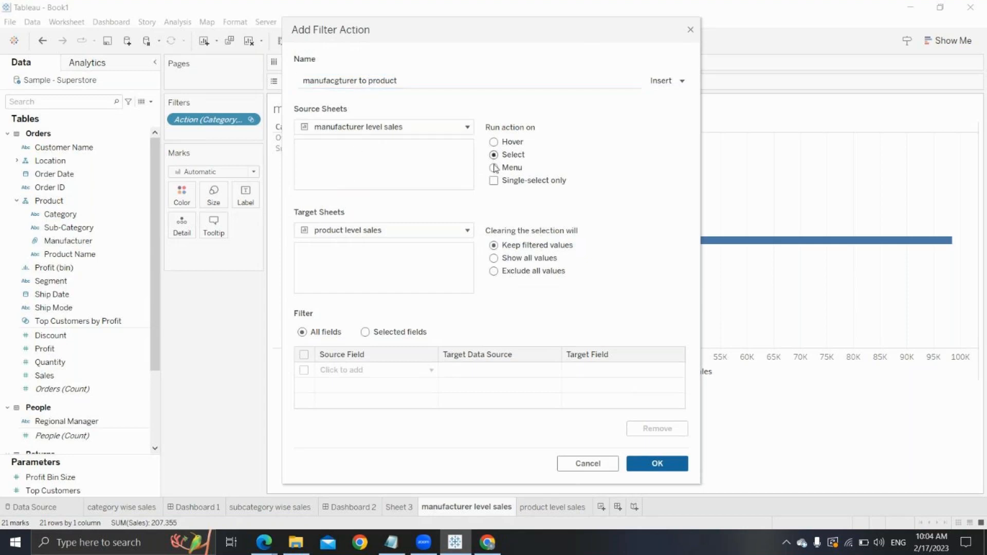
click(494, 168)
click(644, 465)
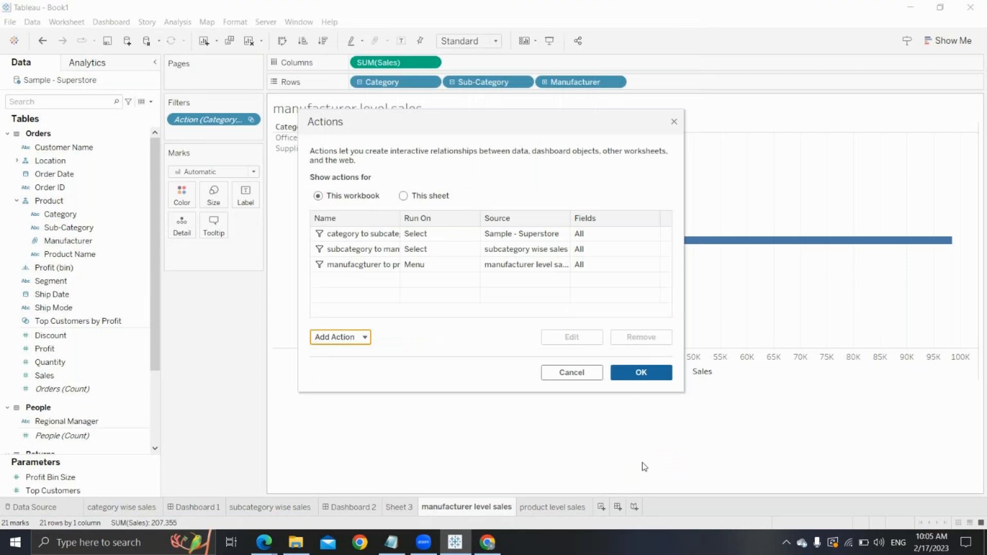
click(644, 374)
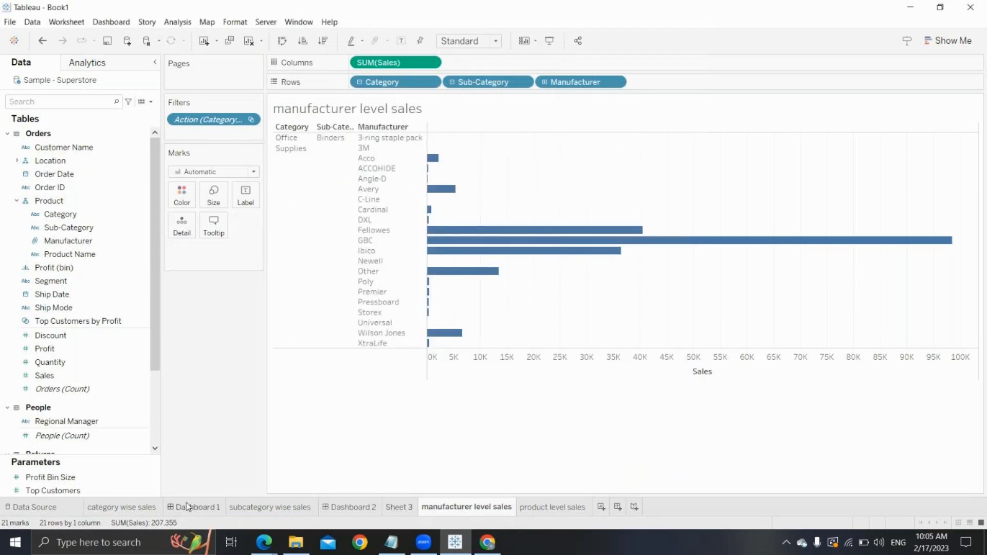
Step: Test the filter actions from the category wise sales sheet by following Technology, the Phones sub-category and the Apple manufacturer
click(122, 508)
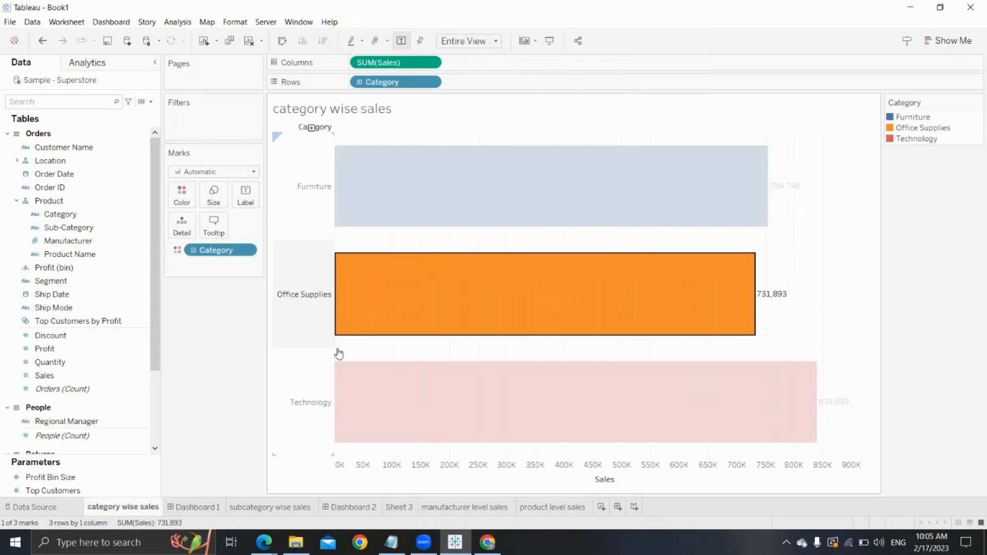
click(359, 350)
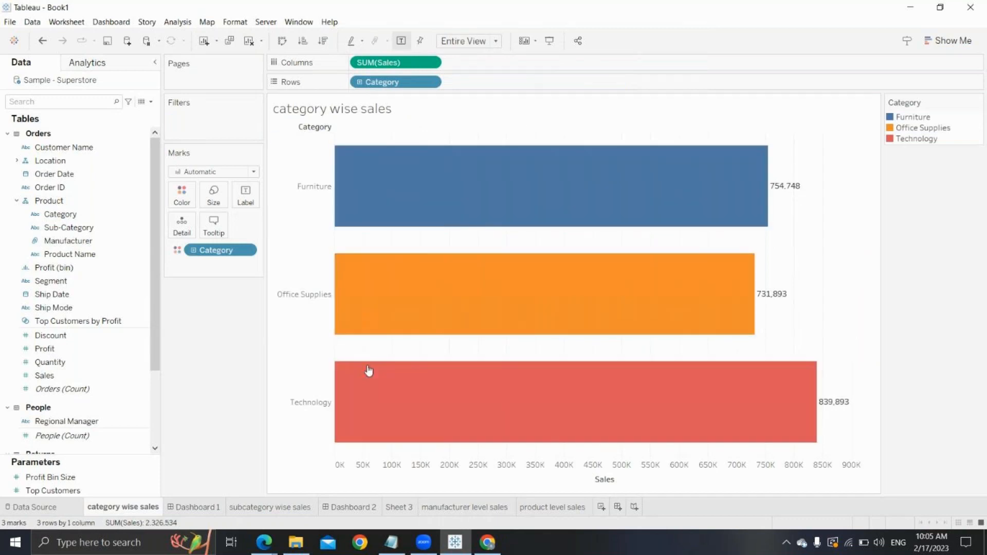
click(418, 394)
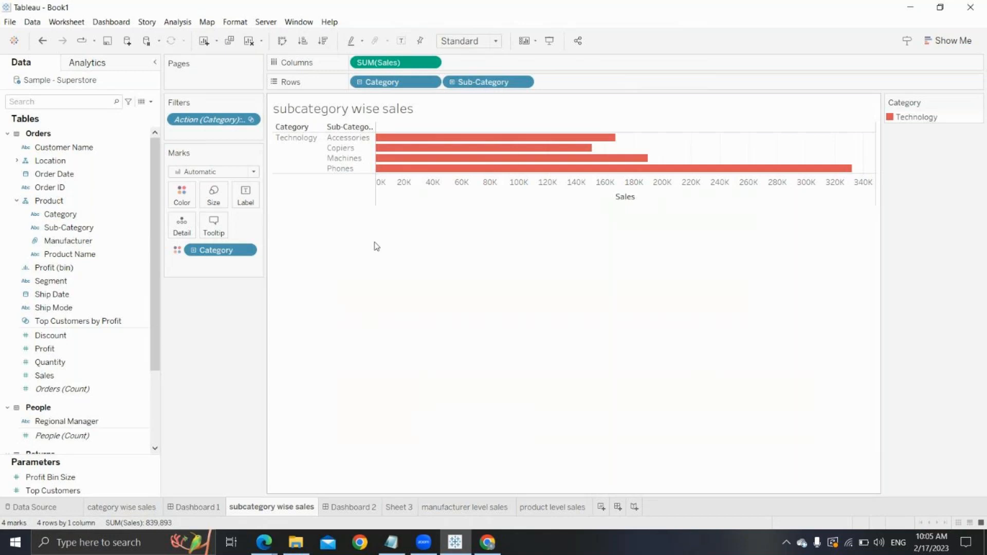
mouse_move(417, 174)
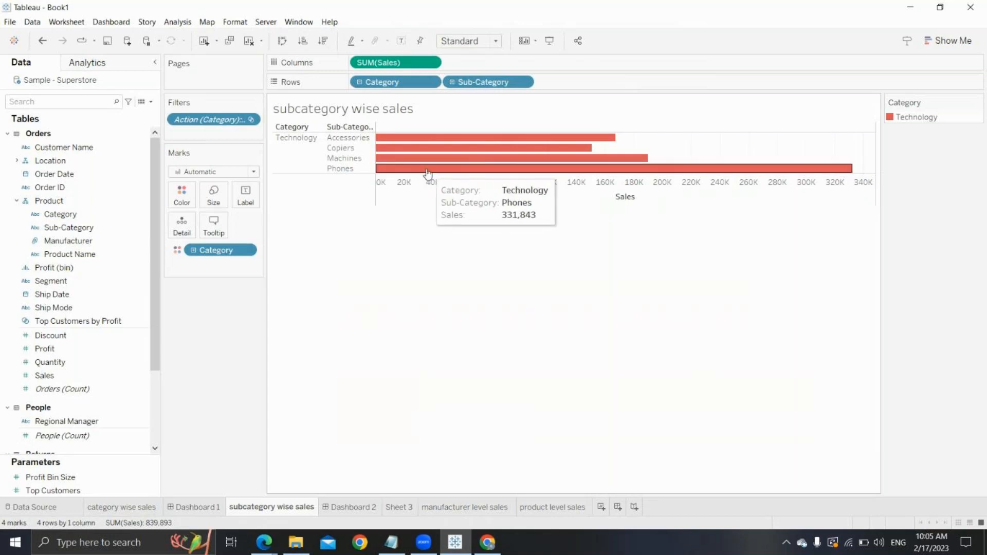
click(426, 174)
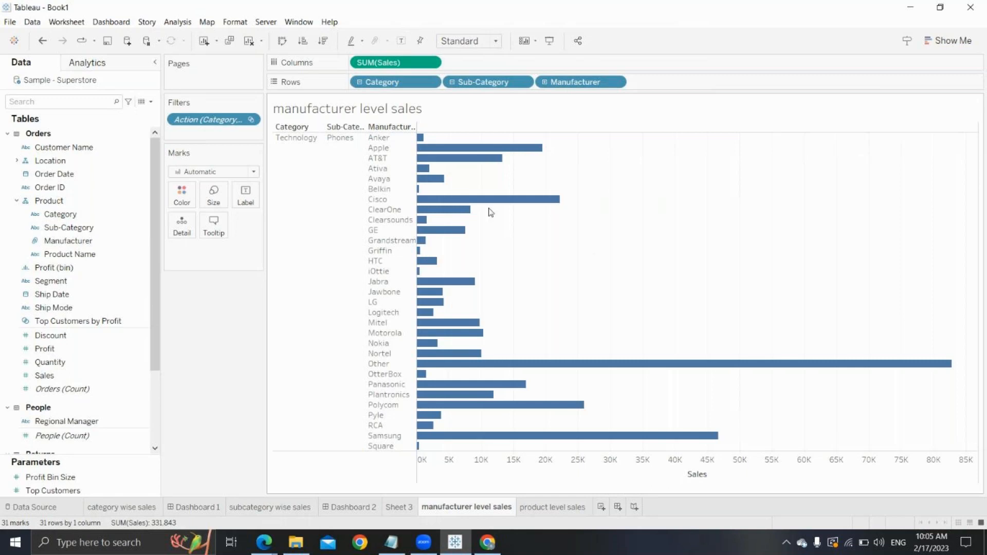
click(442, 149)
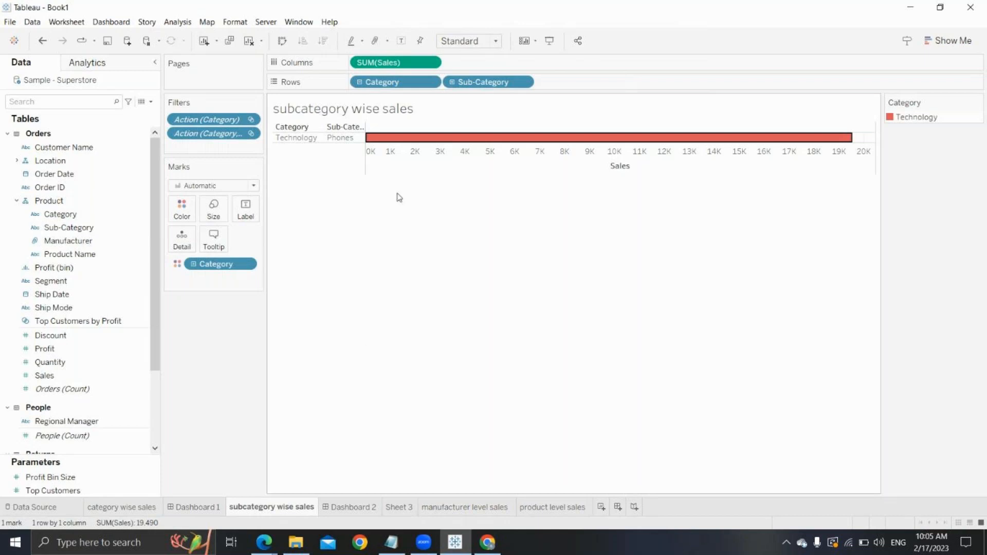
Step: Expand the rows of the subcategory wise sales sheet through Manufacturer down to Product Name
mouse_move(412, 143)
click(452, 83)
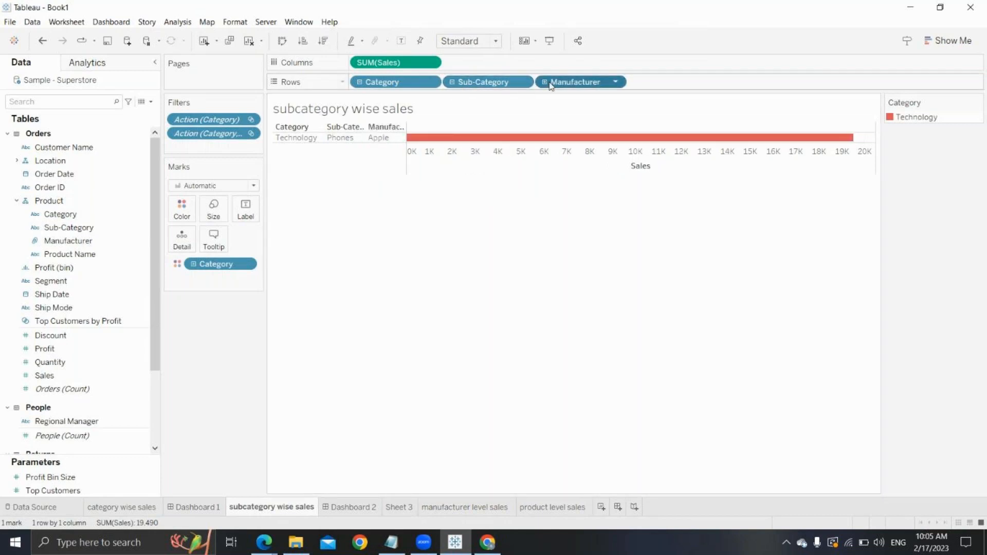
click(543, 83)
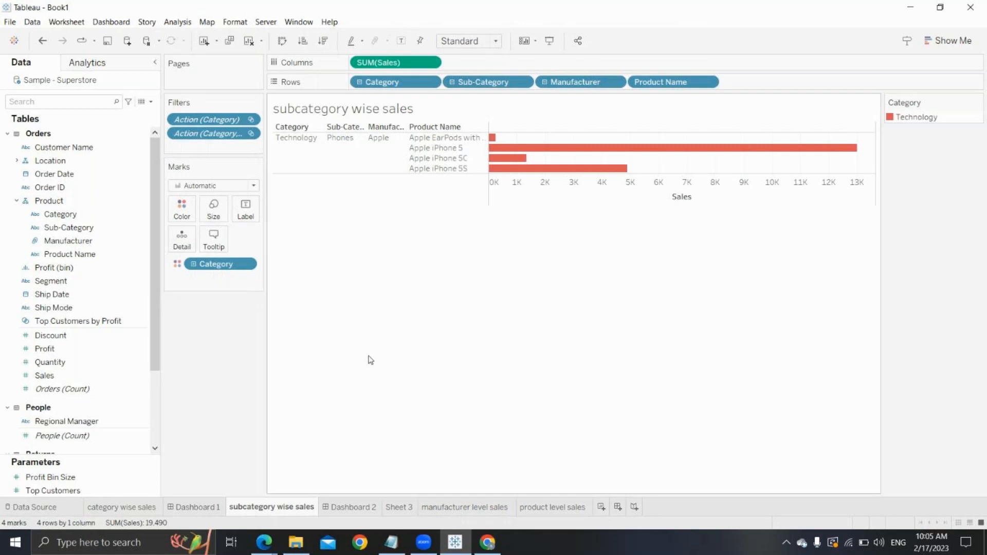
Step: Compare the category wise, subcategory wise and product level sales sheets
click(125, 508)
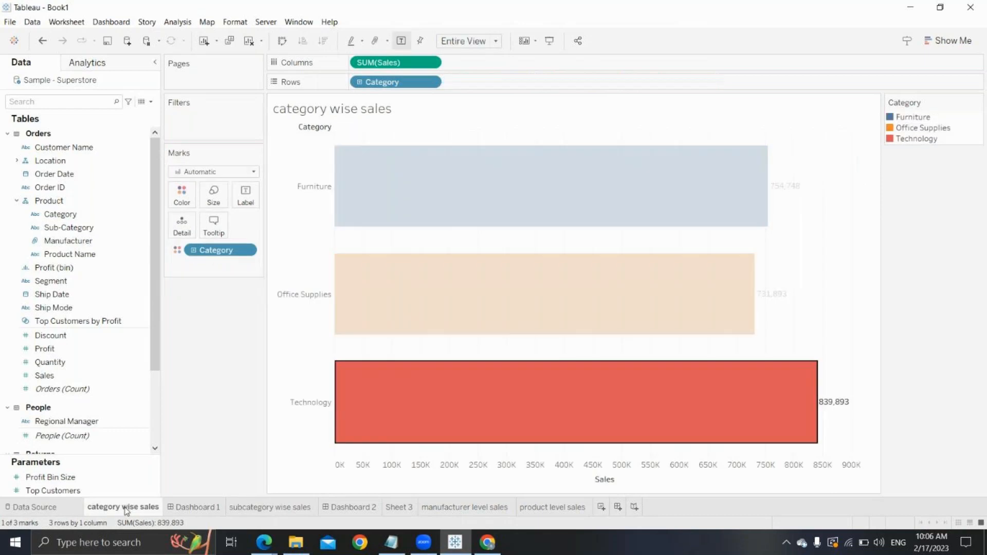
click(258, 508)
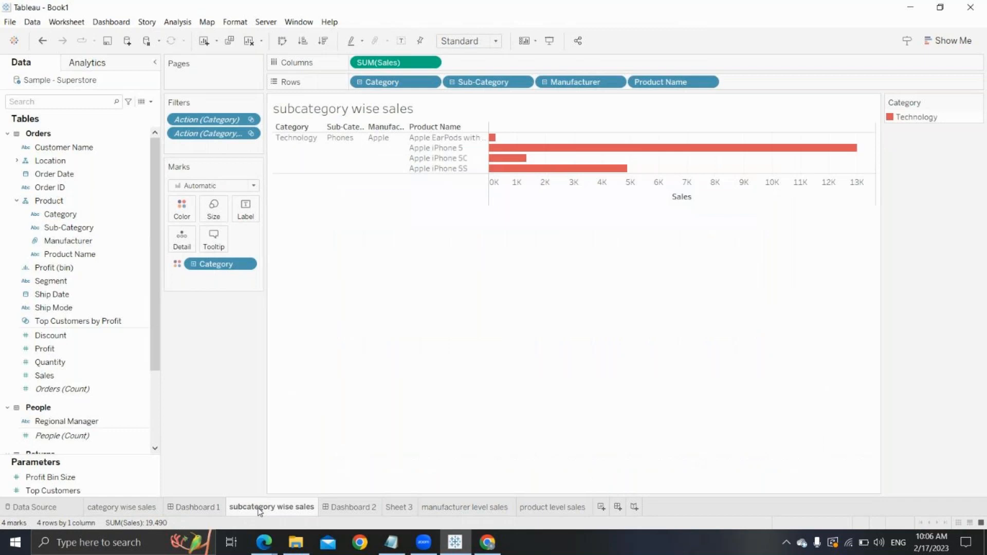
click(561, 507)
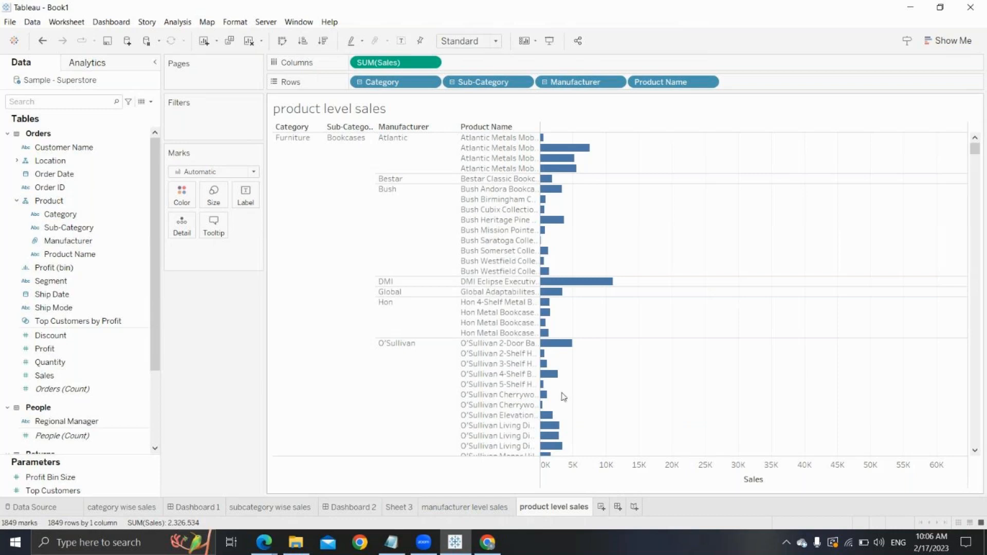
Step: Create a new dashboard named "category" and place the category wise sales sheet on it
click(616, 508)
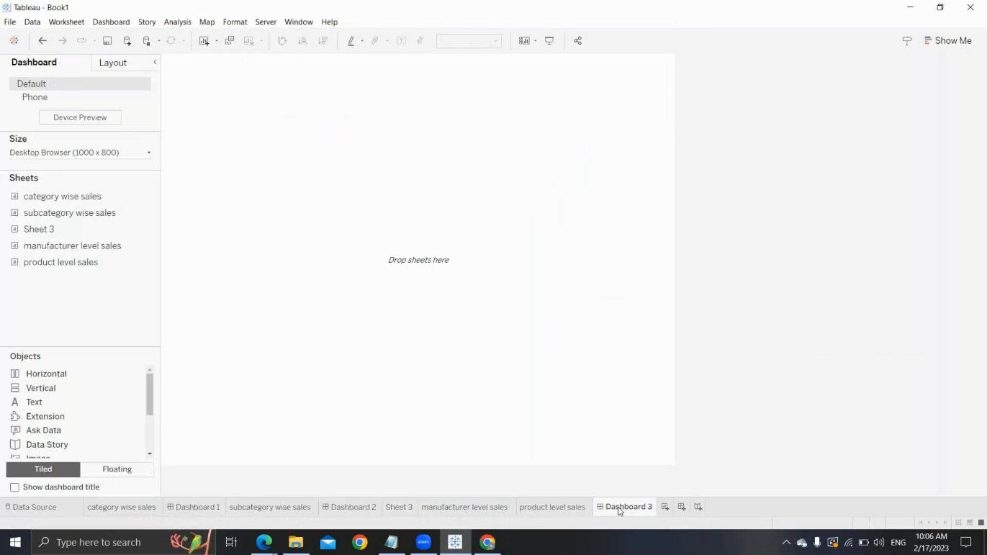
right_click(620, 510)
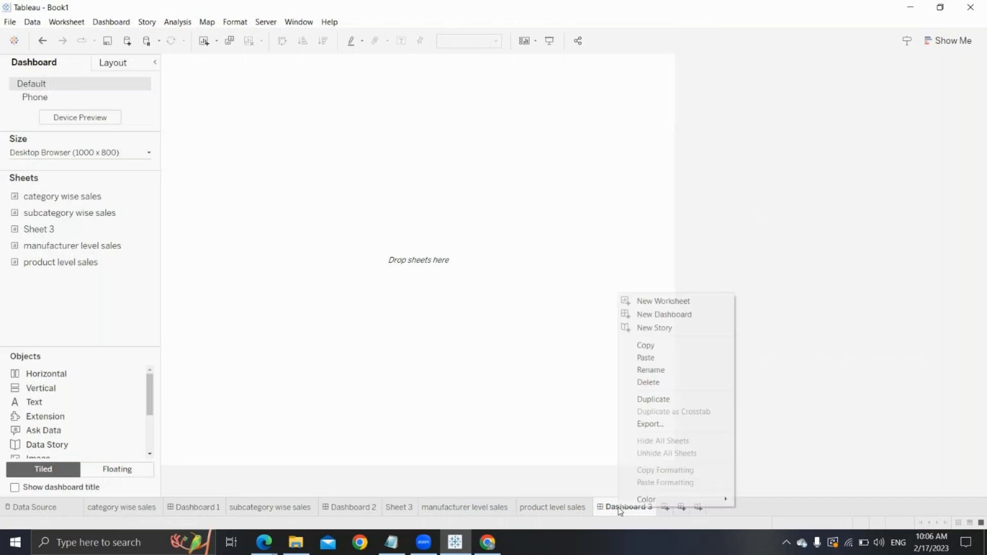
click(668, 372)
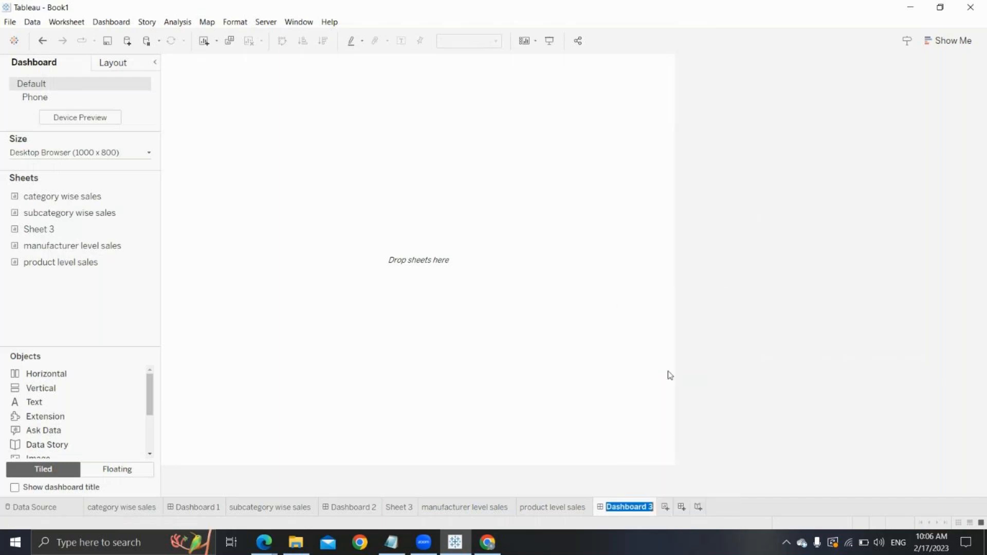
text(catev)
key(BackSpace)
text(gory)
key(Return)
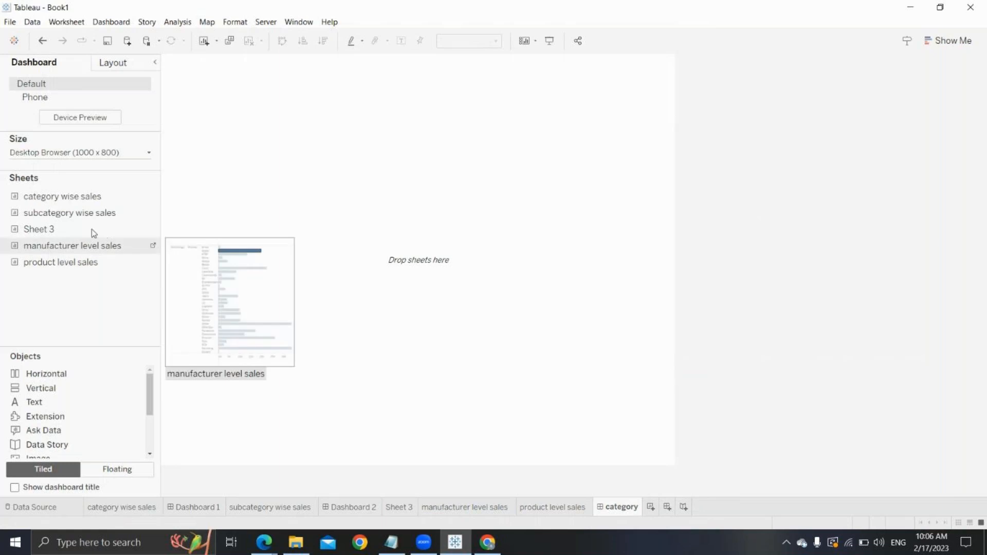
drag(72, 199, 311, 189)
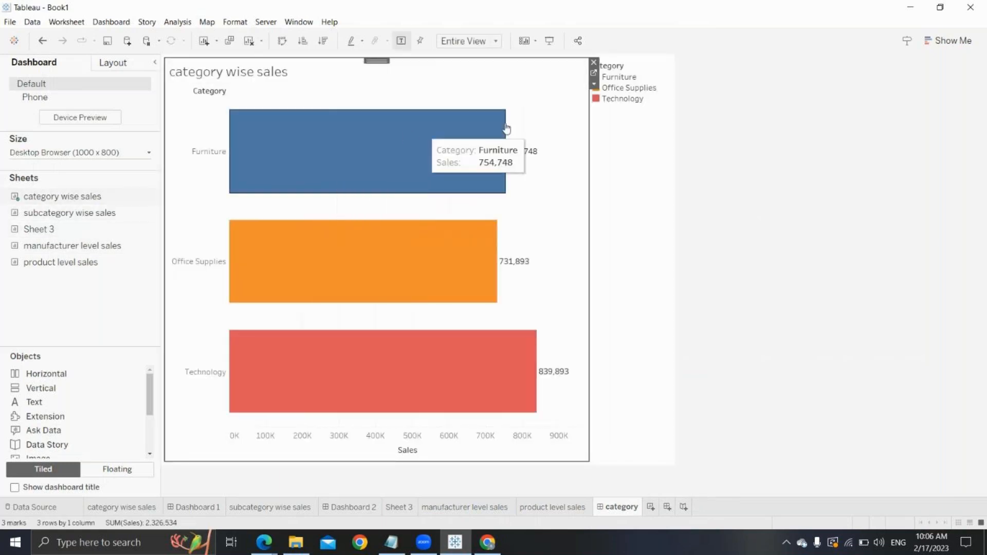
Step: Remove all the category, subcategory and manufacturer filter actions from the workbook, starting from the category wise sales sheet
click(107, 508)
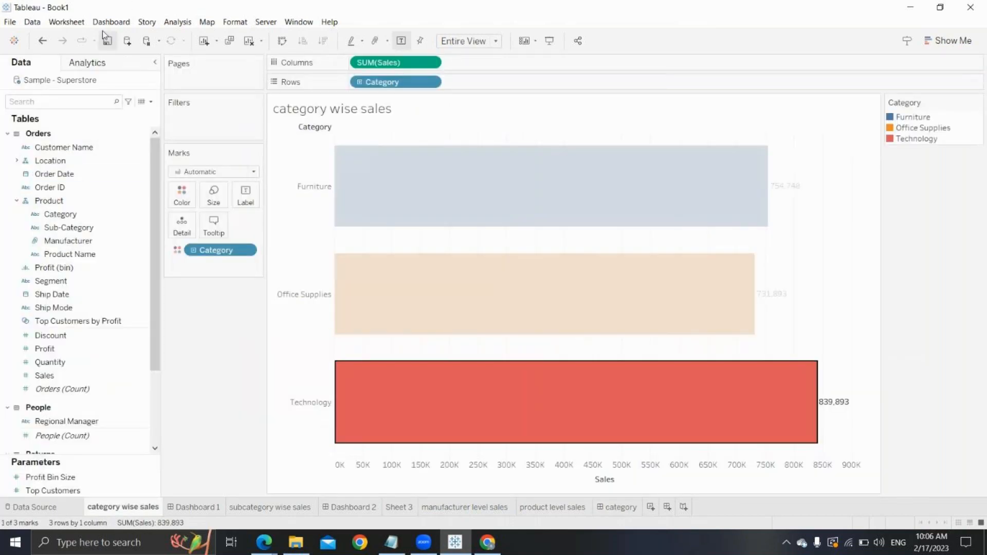
click(81, 22)
click(94, 98)
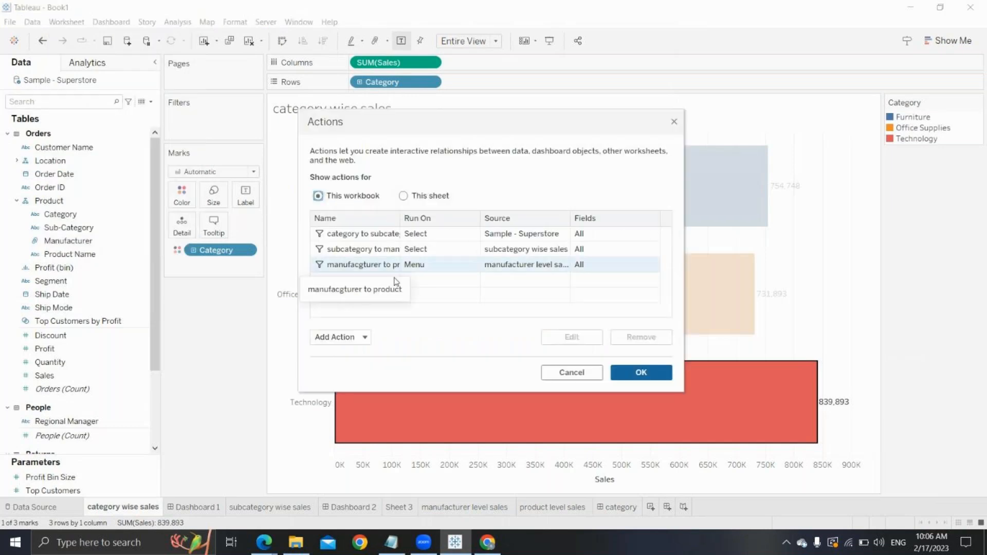
click(386, 267)
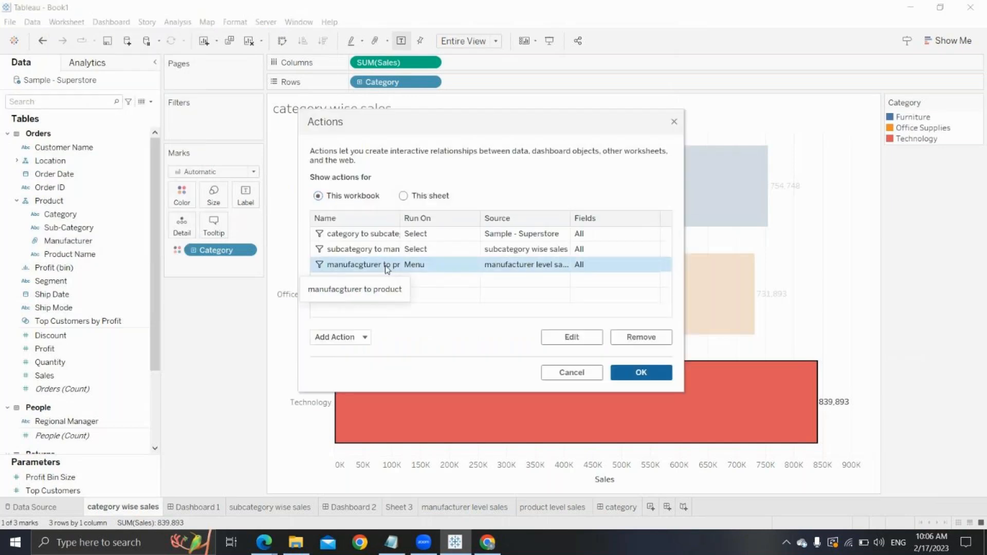
click(641, 337)
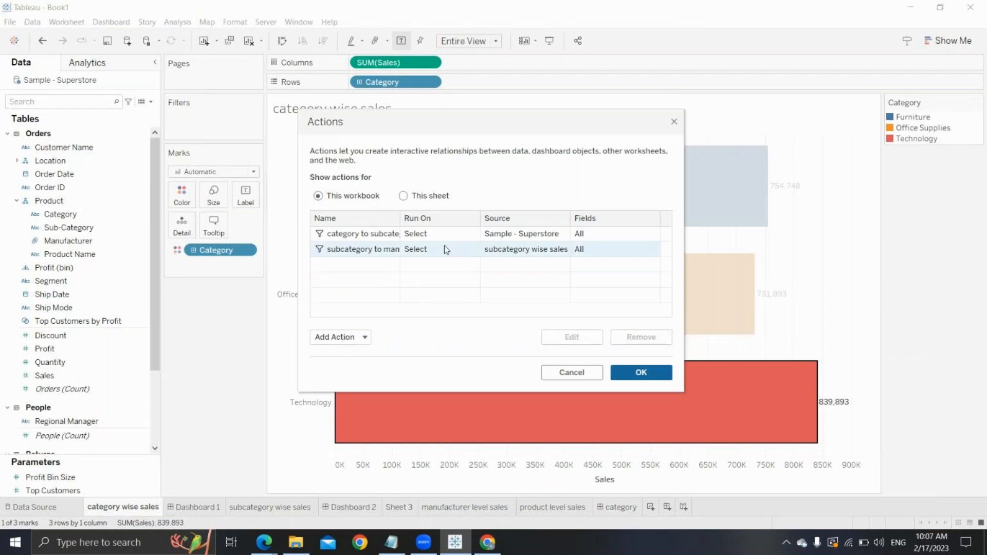
click(444, 249)
key(Delete)
click(628, 339)
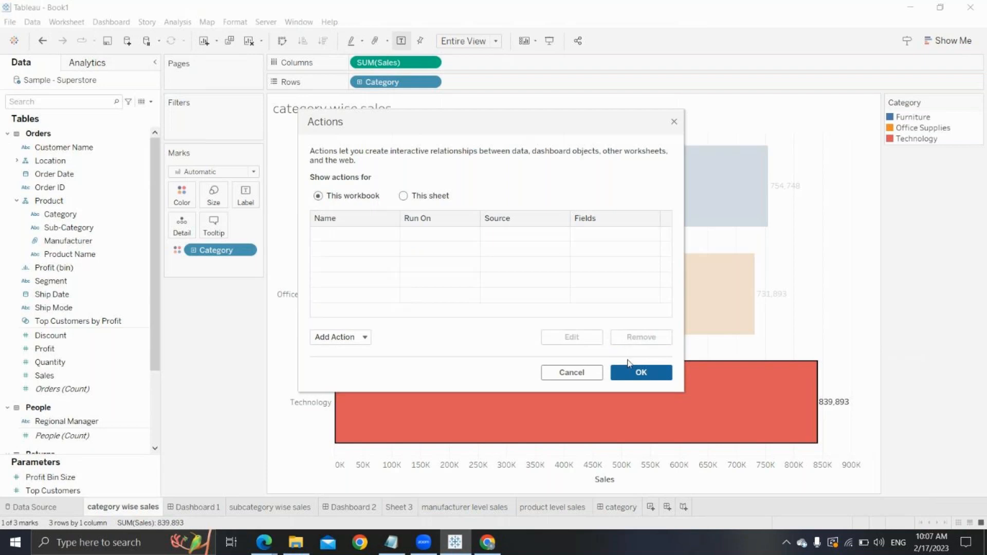
click(628, 372)
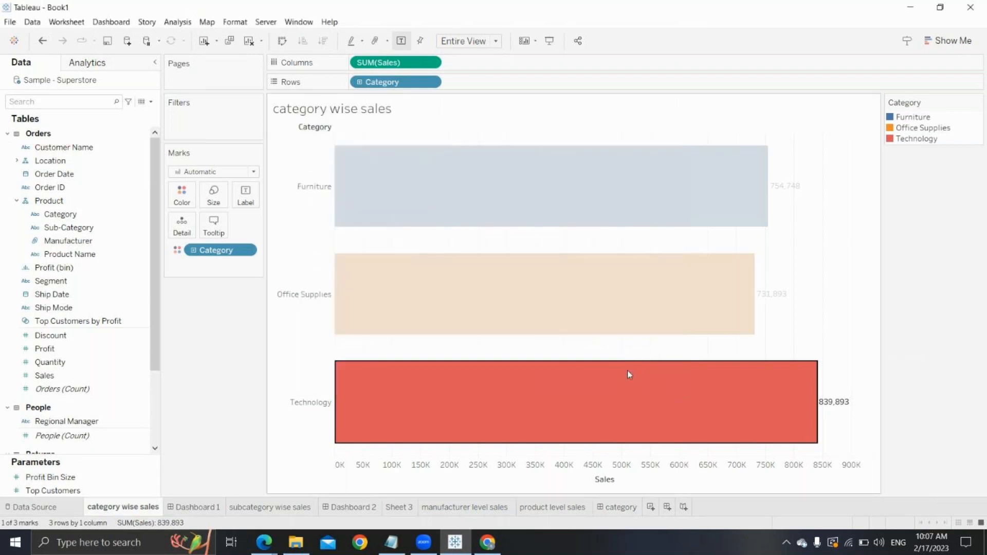
Step: Delete the layout container holding the Category legend from the category dashboard
click(617, 507)
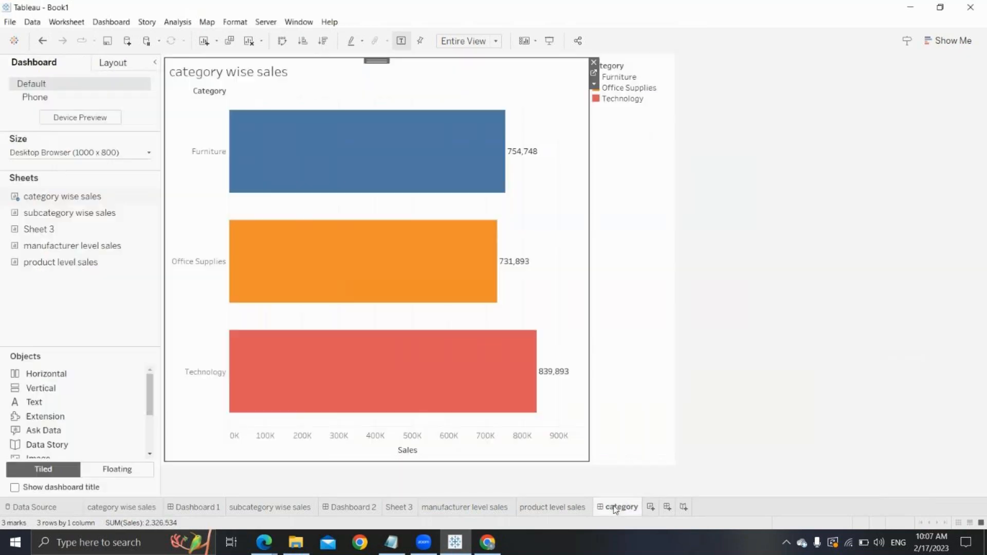
click(618, 140)
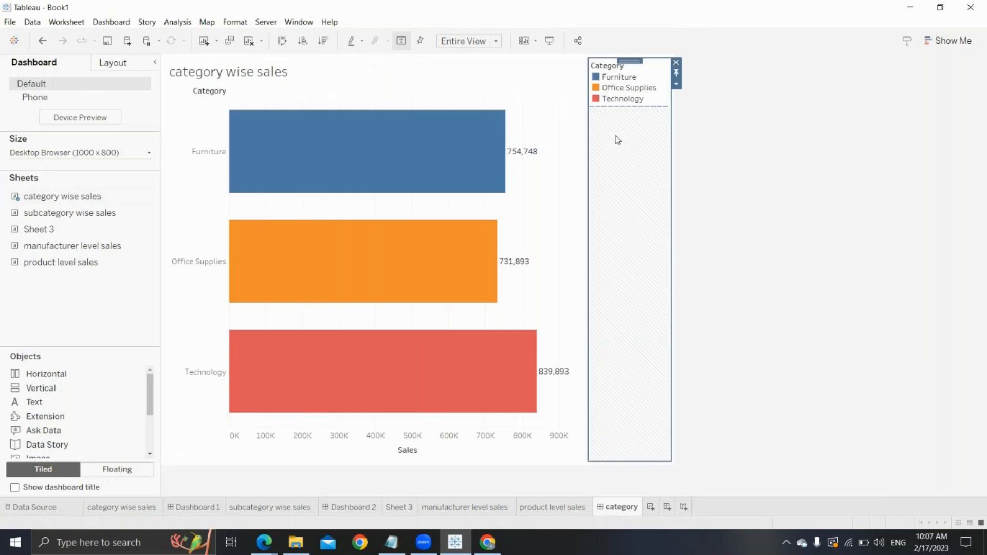
click(677, 62)
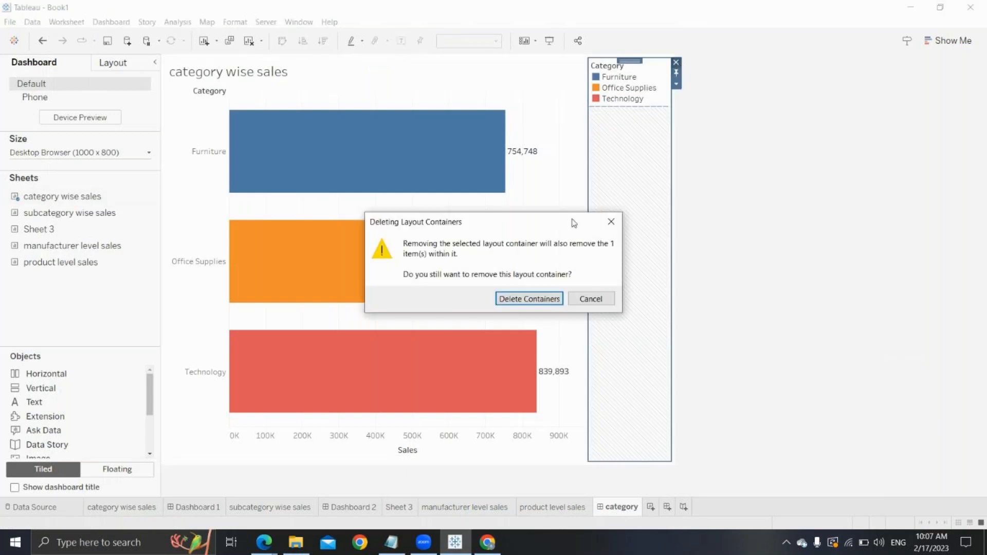
click(525, 299)
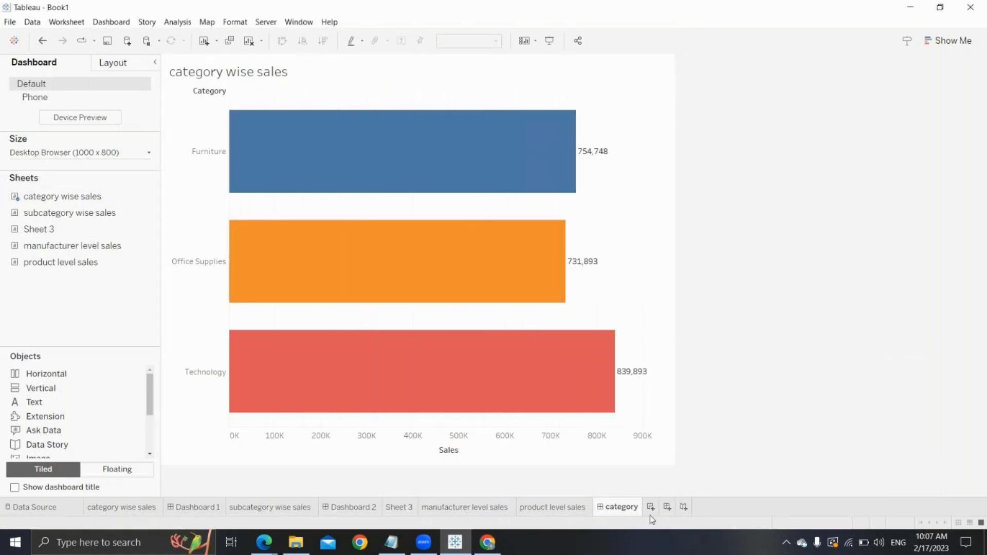
Step: Create another dashboard and place the subcategory wise sales sheet on it
click(666, 507)
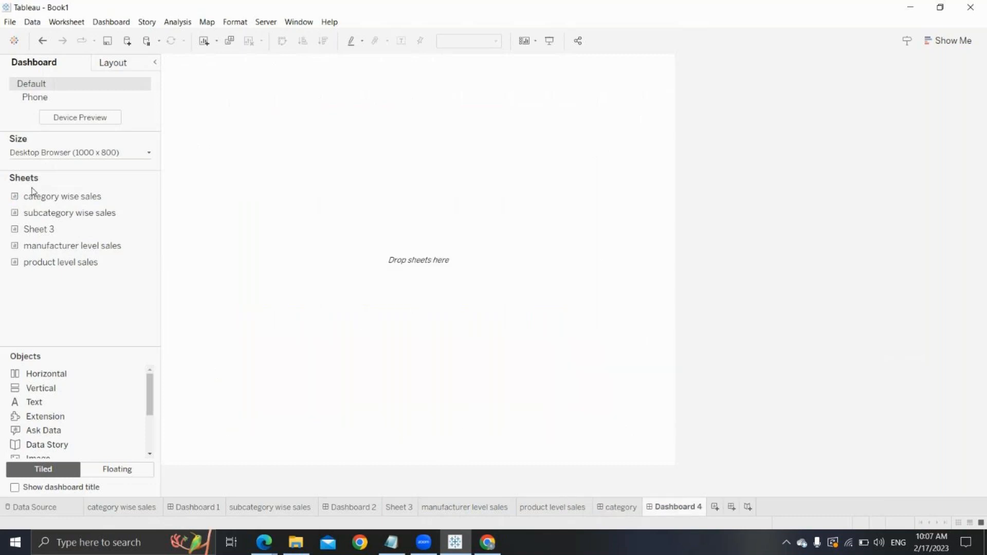
drag(51, 212, 363, 184)
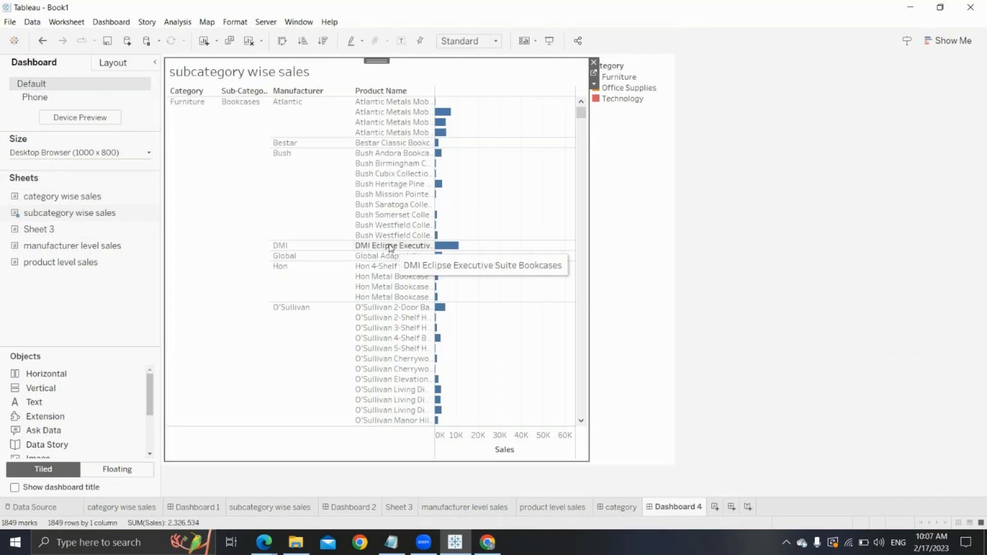
Step: Rebuild the rows of the subcategory wise sales sheet with only Category and Sub-Category, taking out Manufacturer and Product Name
click(593, 73)
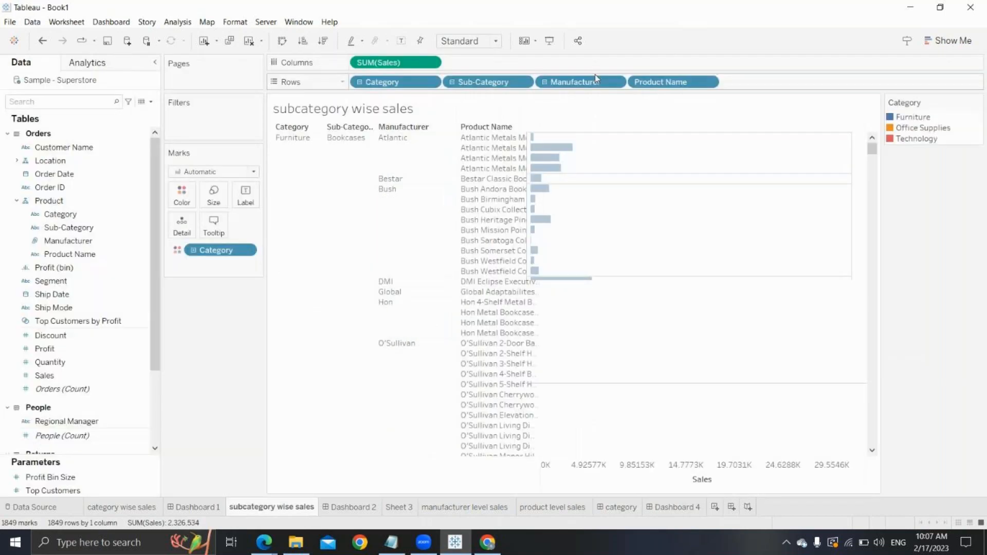
drag(468, 83, 632, 10)
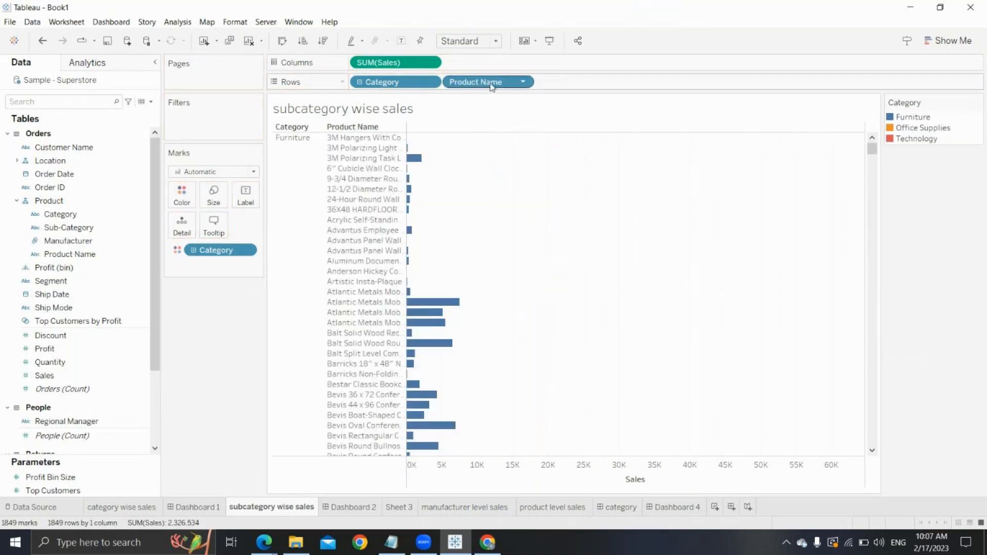
drag(491, 85, 605, 5)
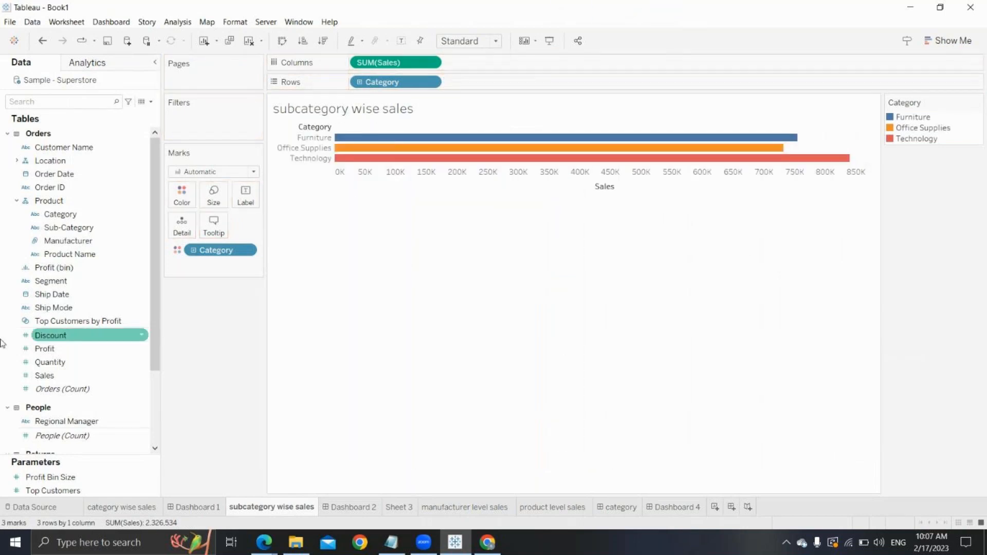
drag(62, 228, 469, 83)
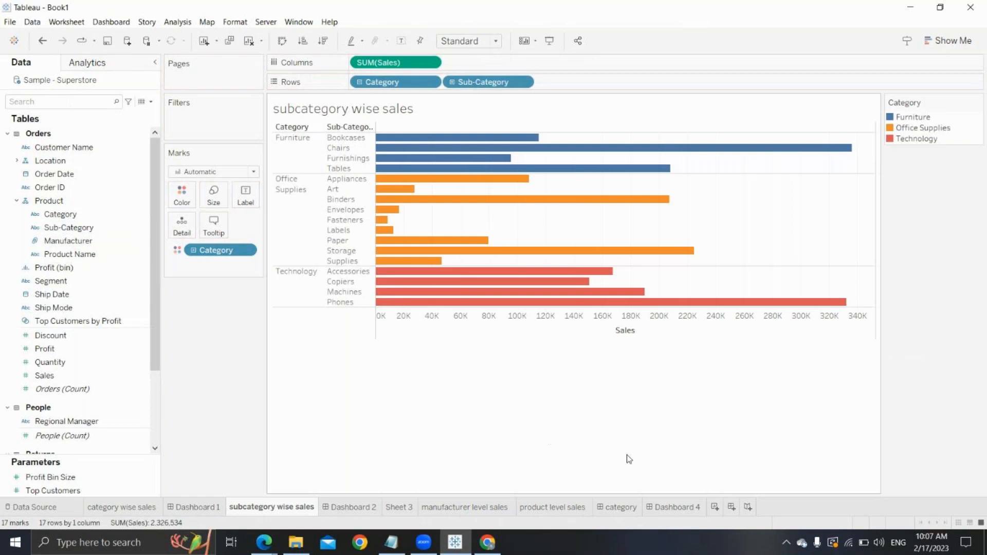
Step: Fit the subcategory wise sales sheet on Dashboard 4 to Entire View and delete the layout container holding the Category legend
click(680, 508)
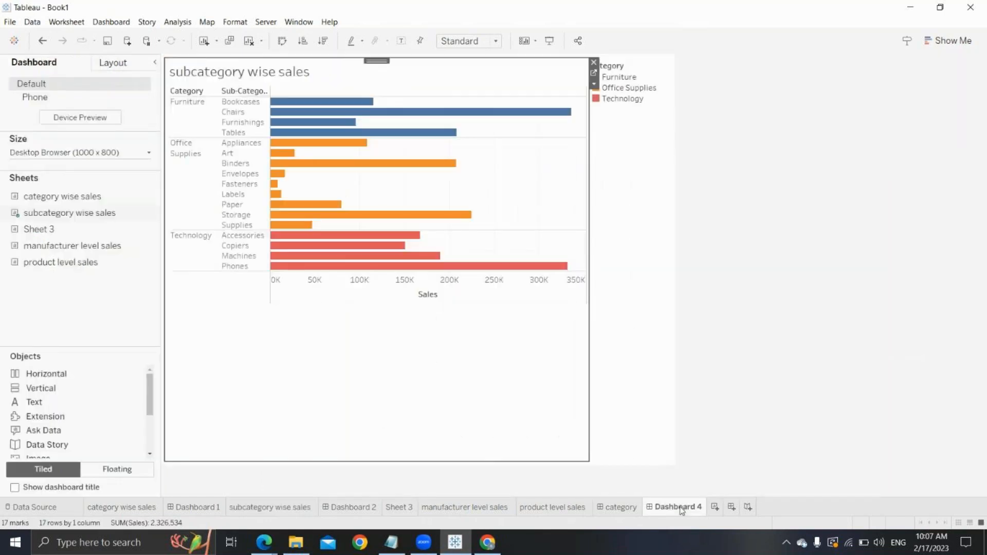
click(490, 43)
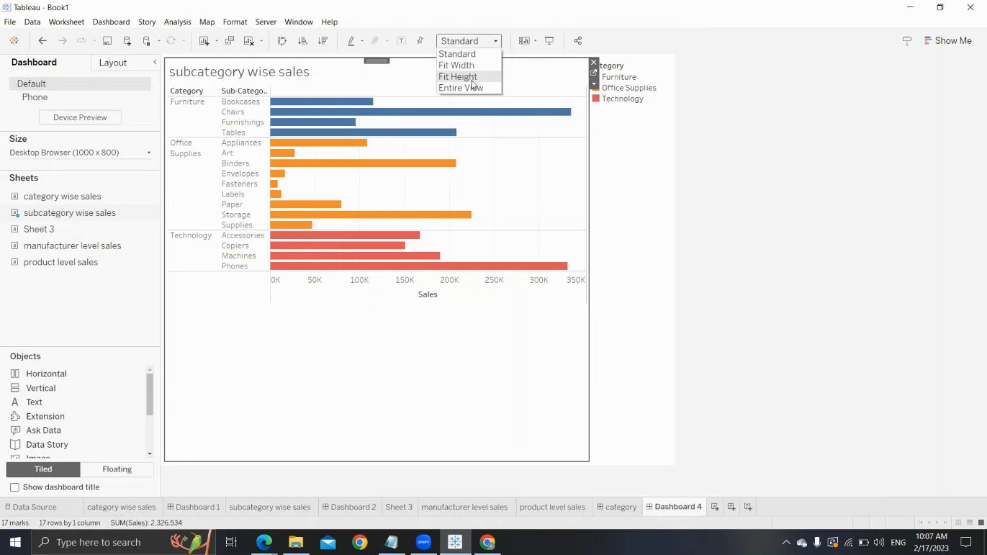
click(463, 85)
click(627, 129)
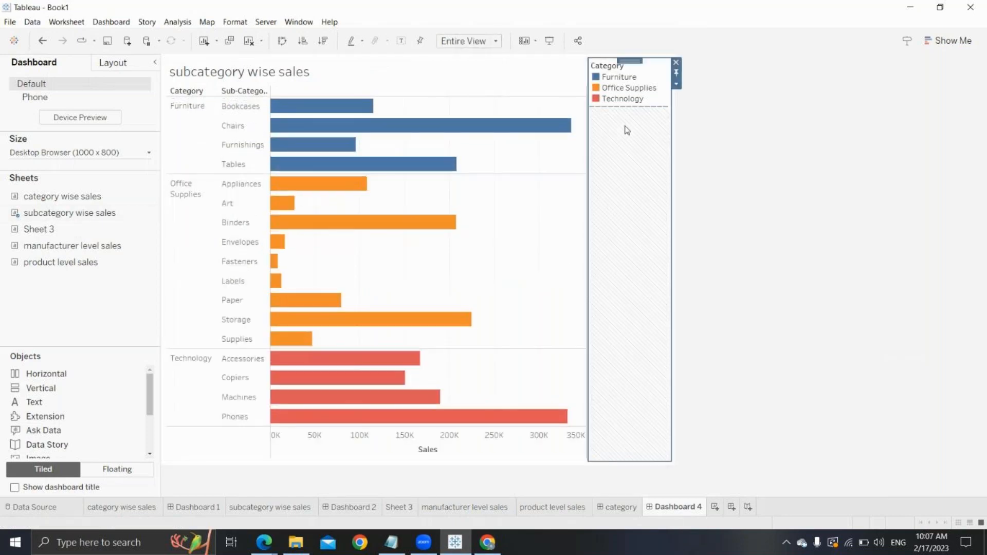
click(676, 63)
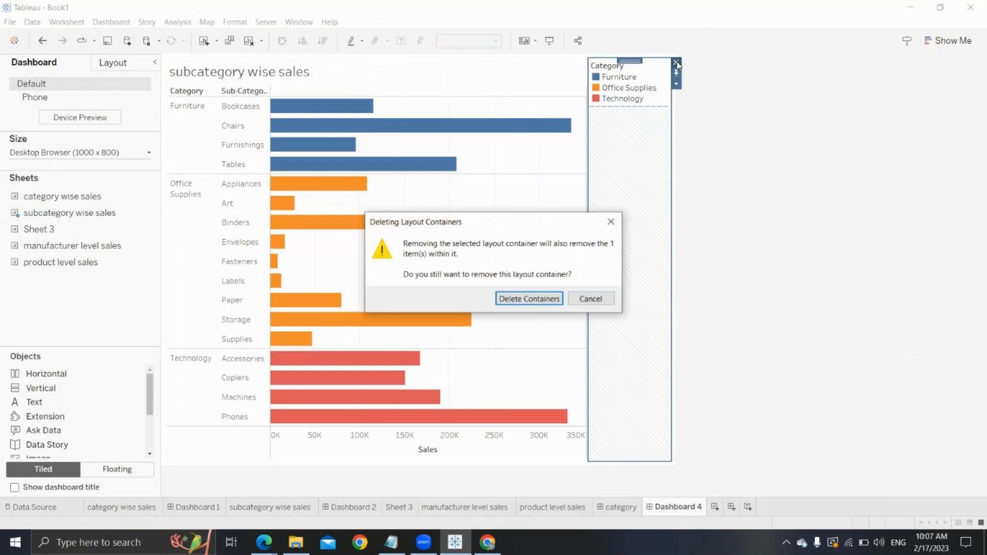
click(517, 301)
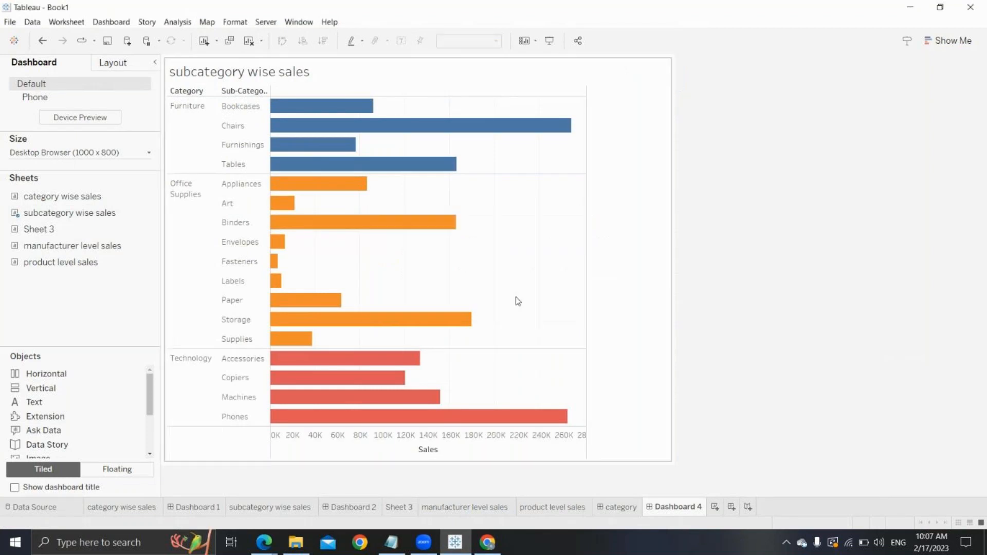
Step: Rename Dashboard 4 as subcategory
right_click(674, 508)
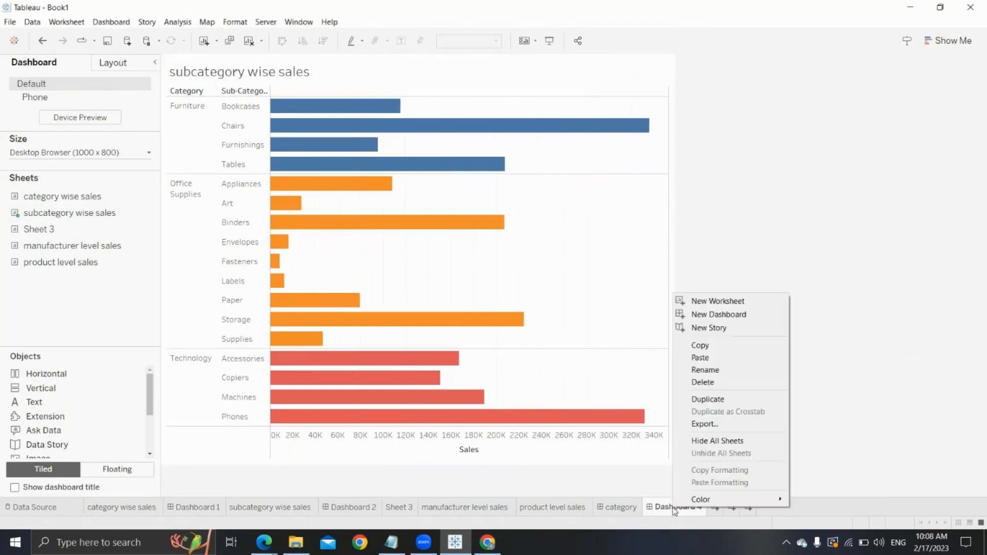
click(707, 369)
text(s)
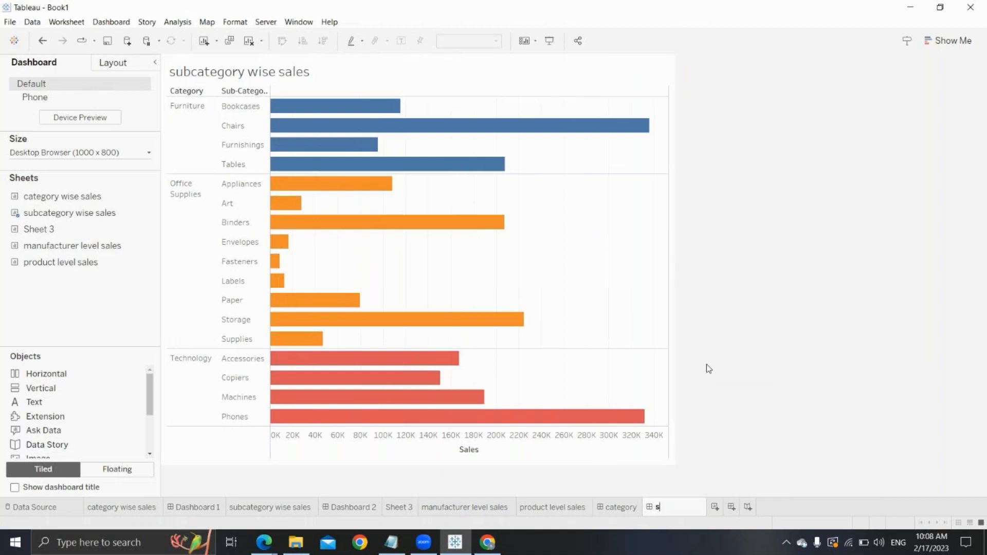
text(ubcategory)
key(Return)
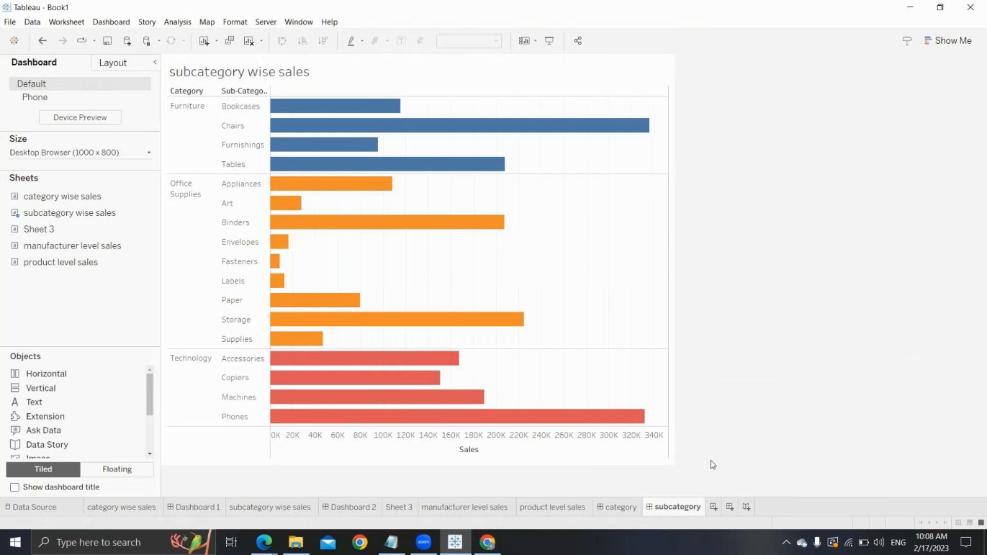
Step: Create a new dashboard holding the manufacturer level sales sheet and name it manfacturer
click(729, 507)
mouse_move(90, 250)
drag(90, 250, 335, 217)
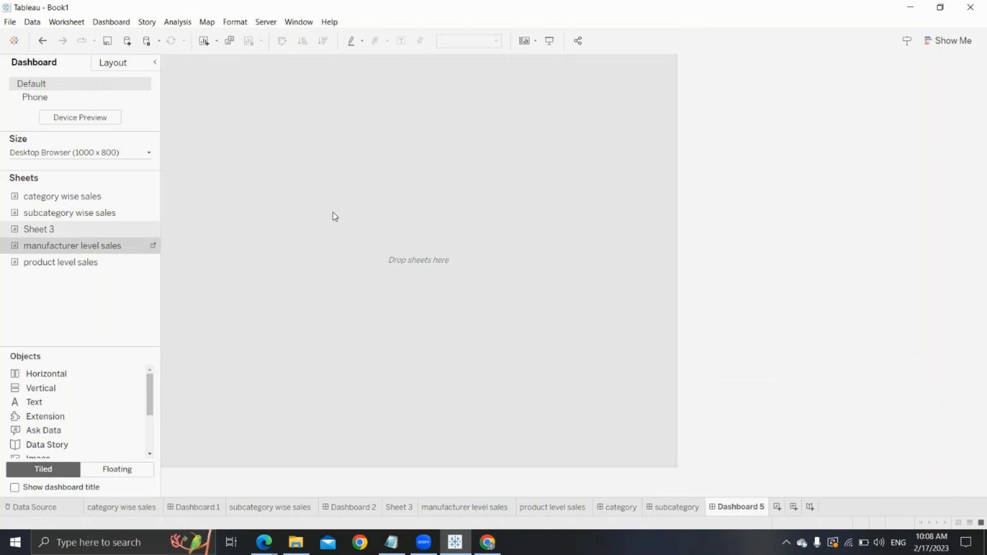
drag(334, 216, 335, 215)
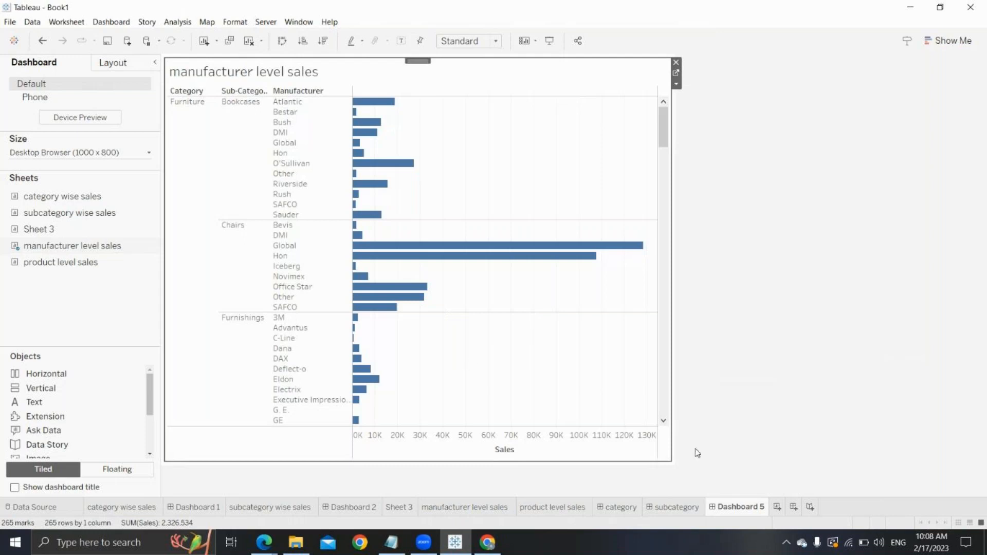
right_click(725, 507)
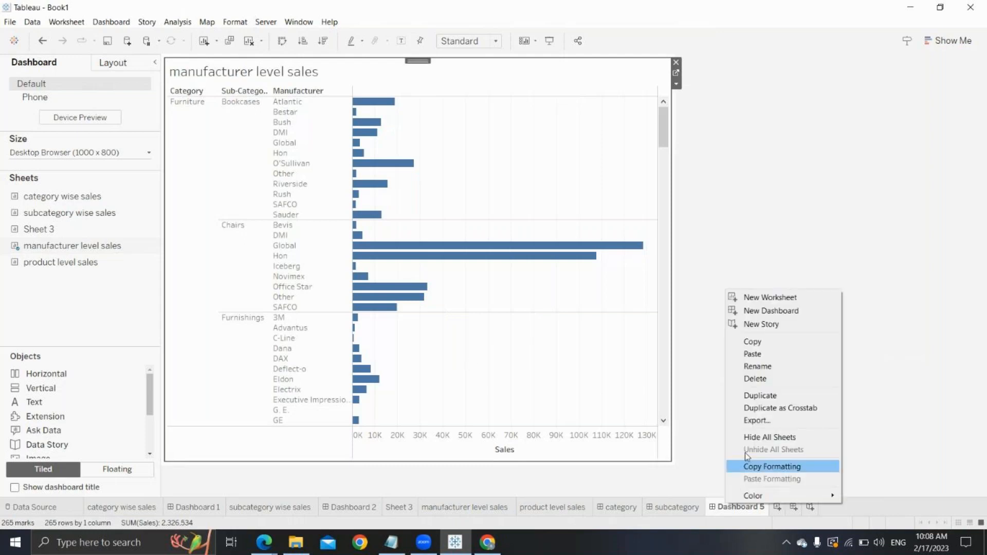
click(755, 365)
text(man)
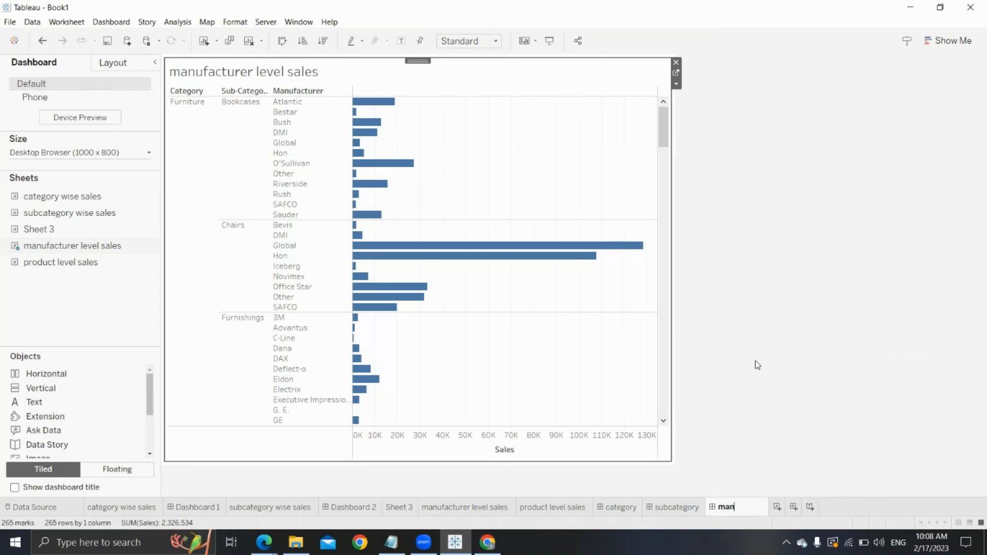
text(facturer)
key(Return)
Step: Create another dashboard holding the product level sales sheet and name it product
click(791, 508)
drag(88, 263, 345, 272)
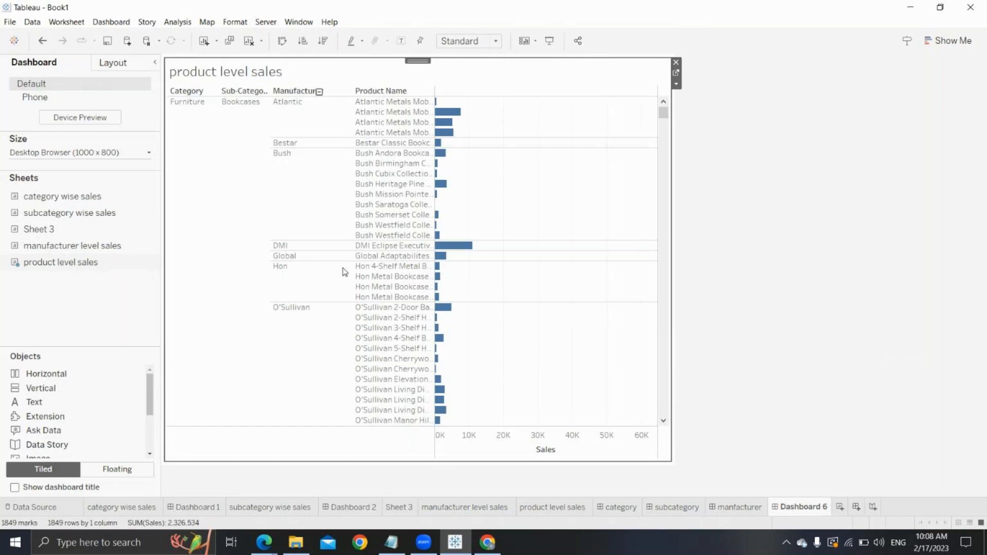
right_click(808, 507)
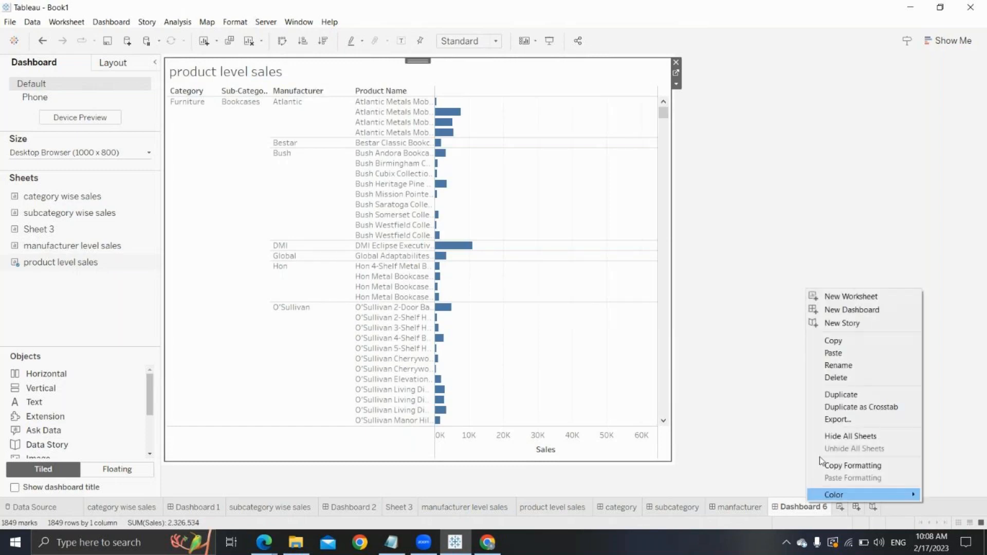
click(843, 365)
text(product)
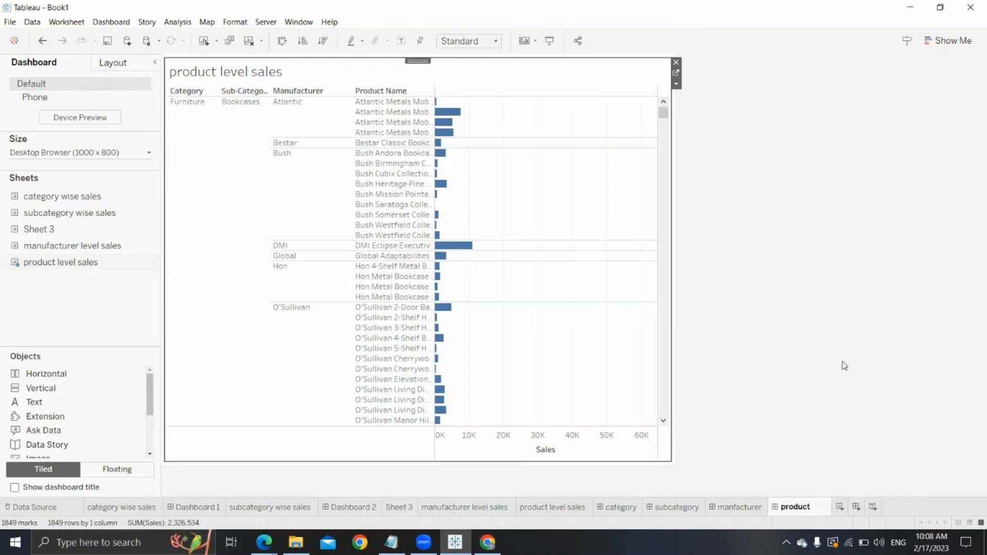
click(800, 359)
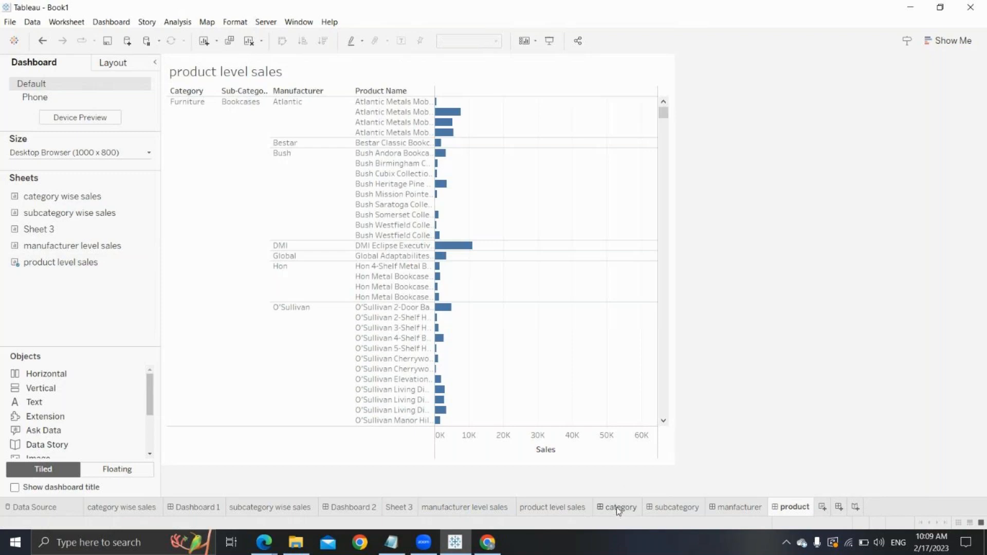
Step: Review the category, subcategory, manfacturer and product dashboards one after another
mouse_move(618, 510)
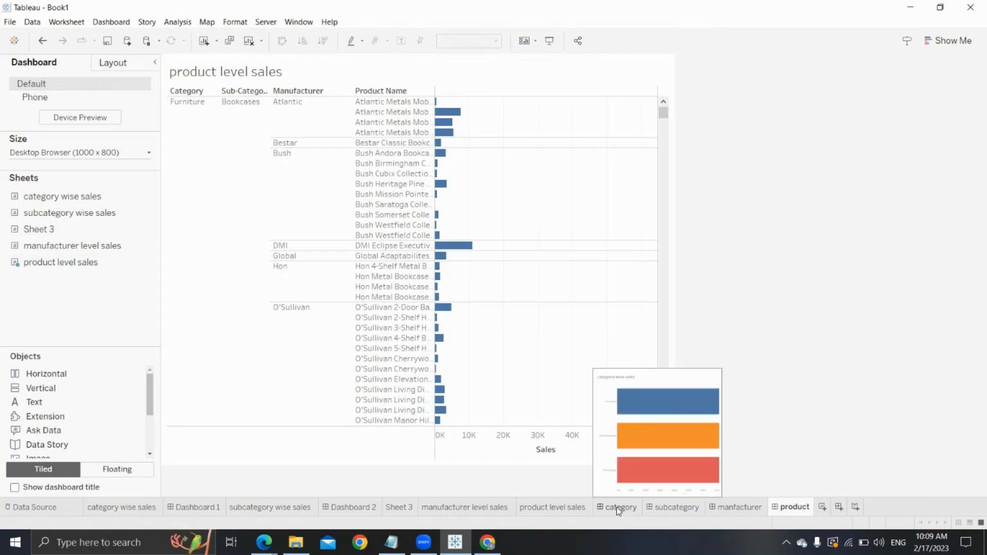
click(618, 508)
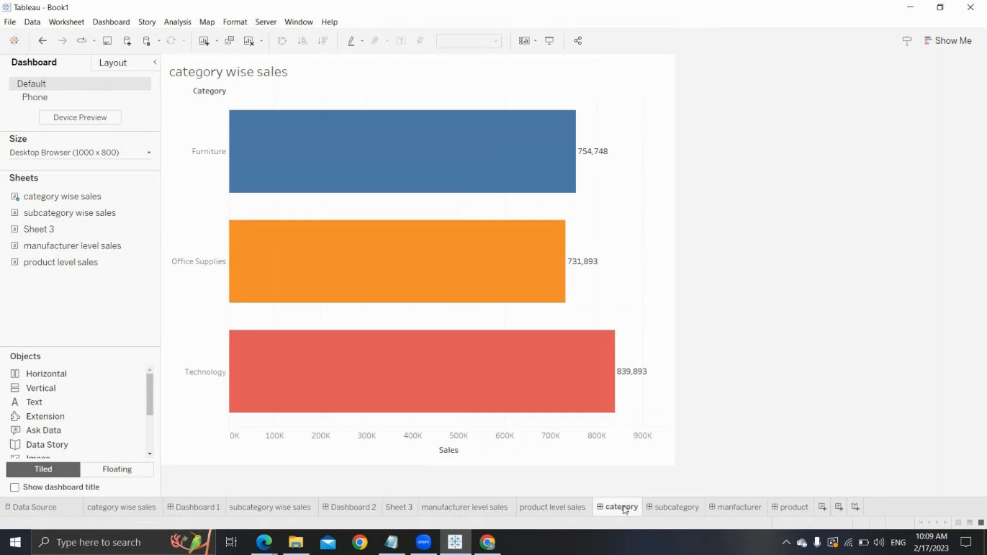
mouse_move(625, 509)
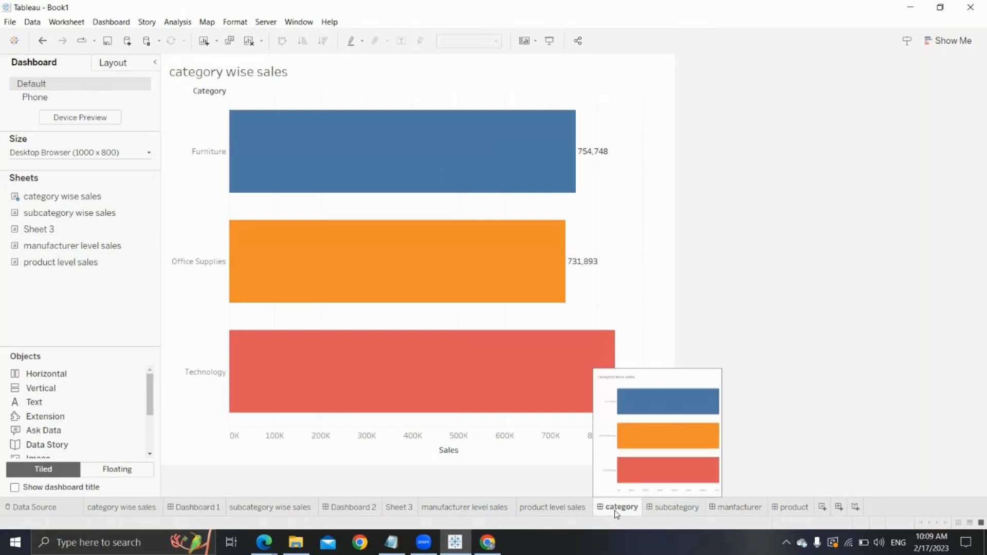
click(683, 510)
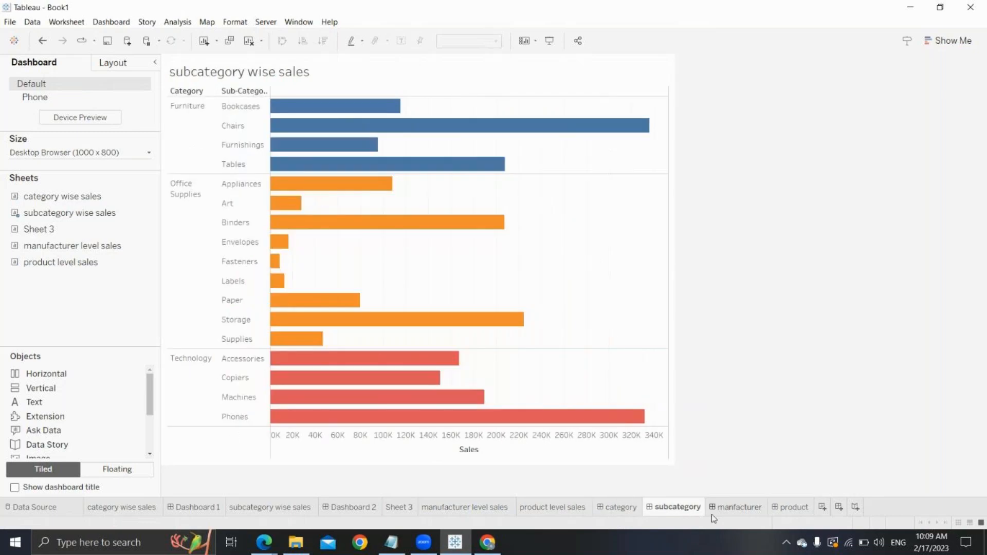
click(739, 509)
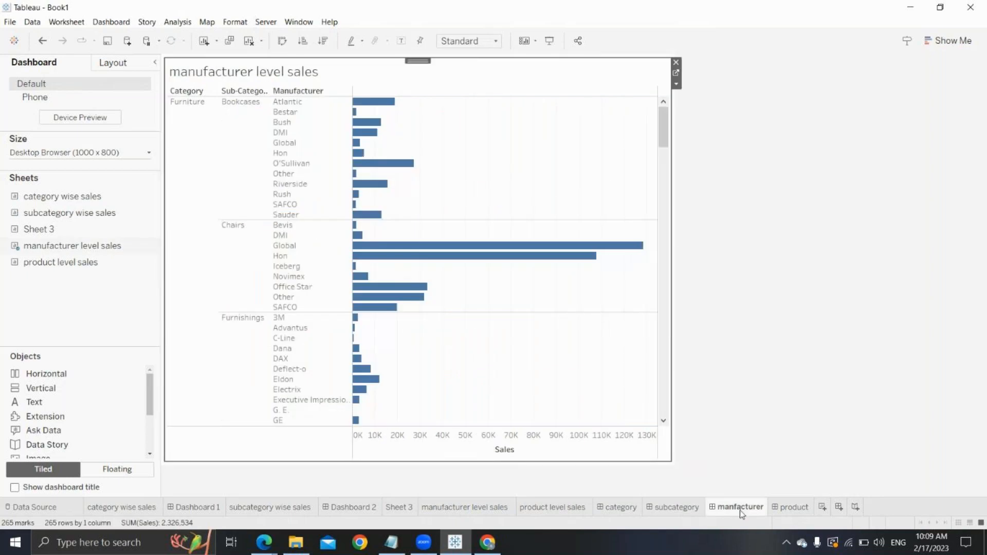
click(794, 507)
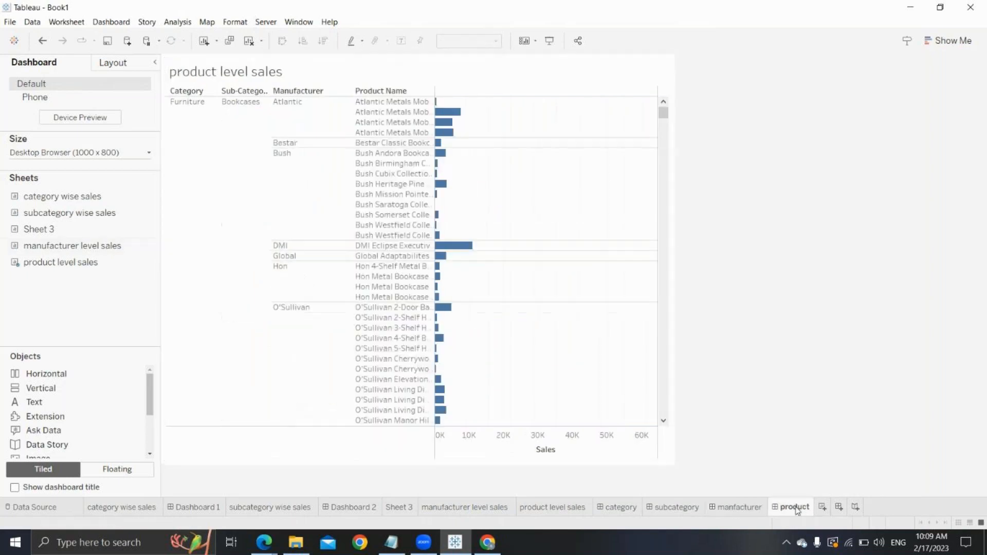
Step: Add a menu-run filter action on the category dashboard with category as source and the subcategory dashboard as target, for all fields
click(617, 506)
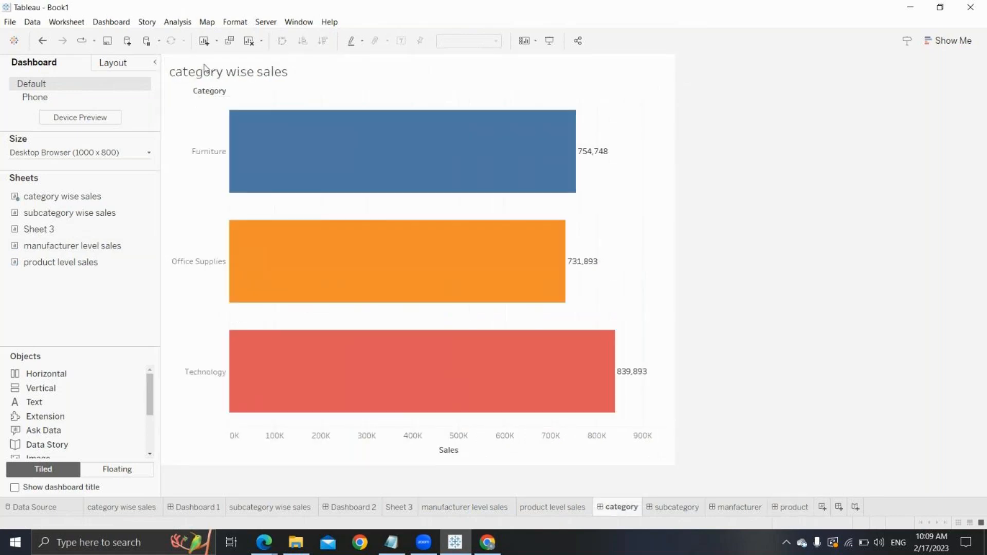
click(124, 23)
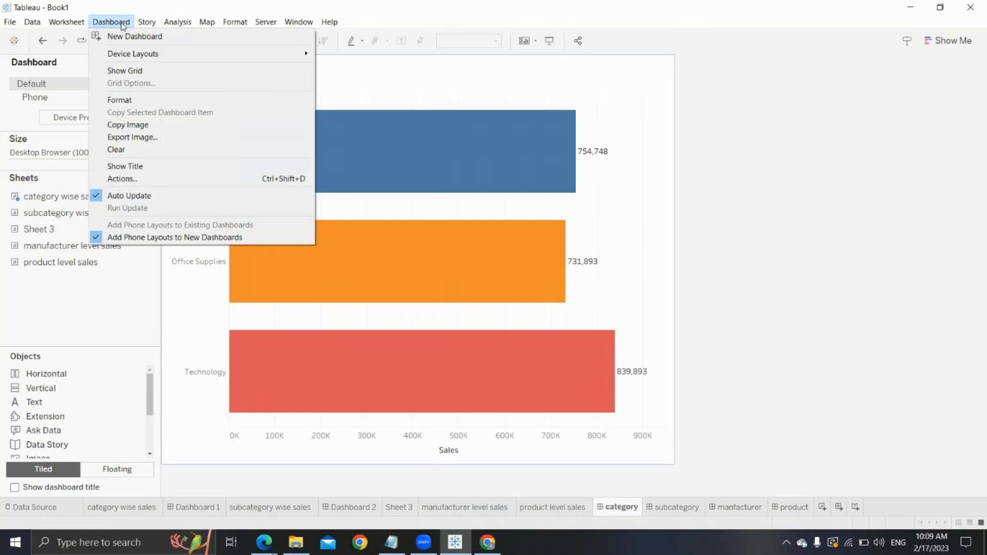
click(132, 178)
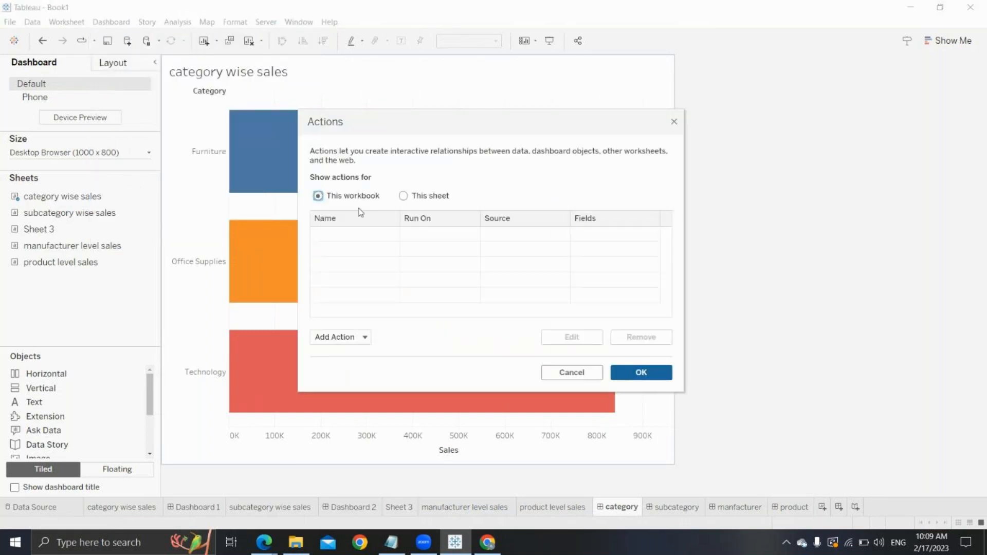
click(366, 337)
click(355, 255)
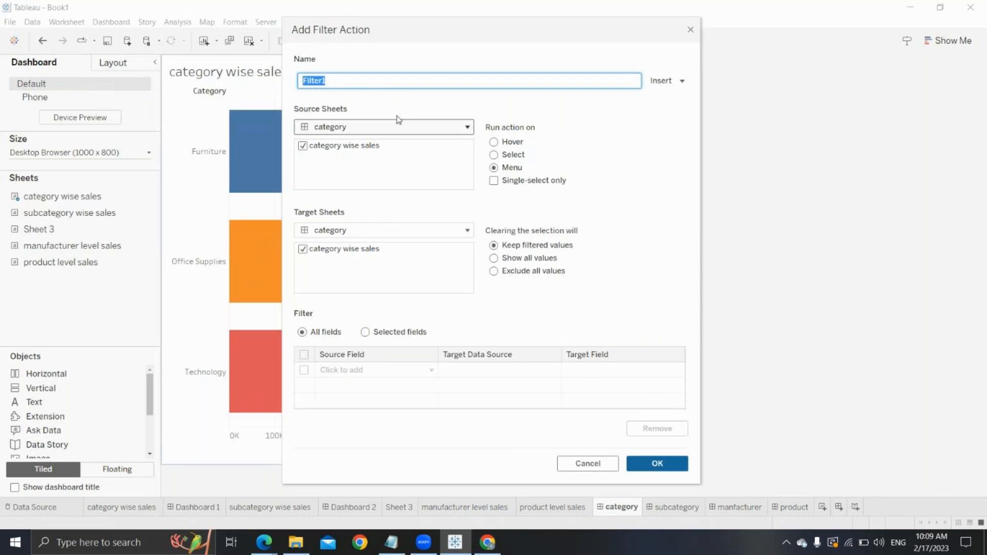
click(373, 127)
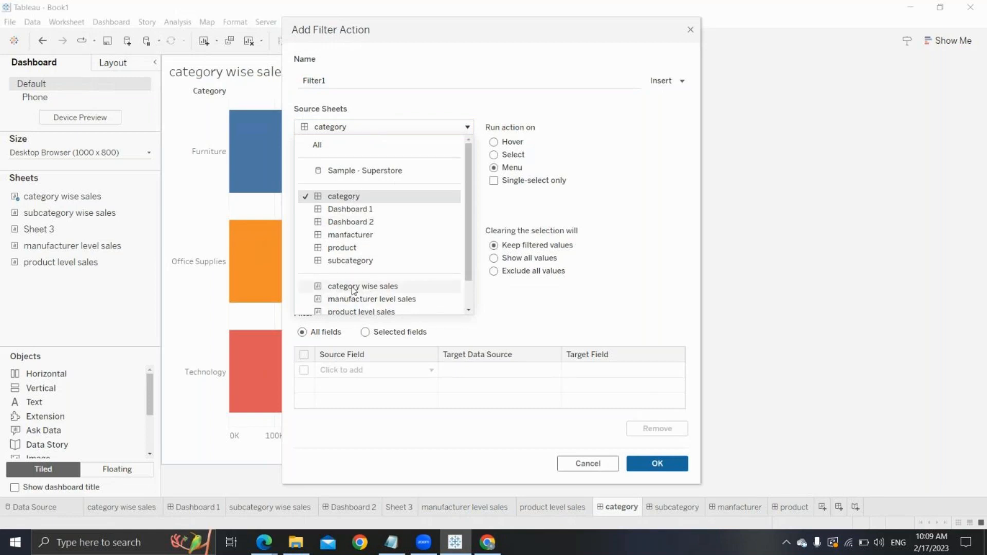
click(353, 199)
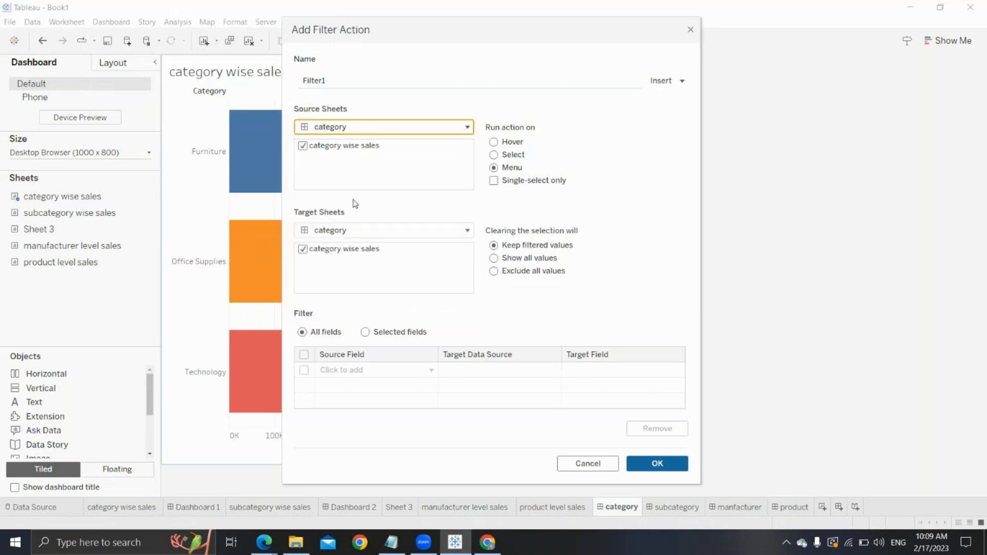
click(369, 233)
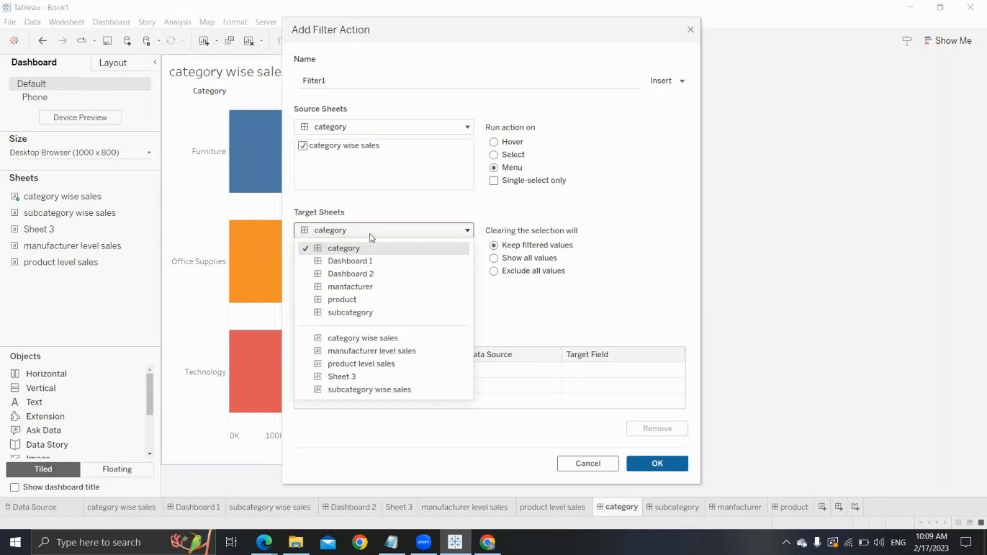
click(353, 314)
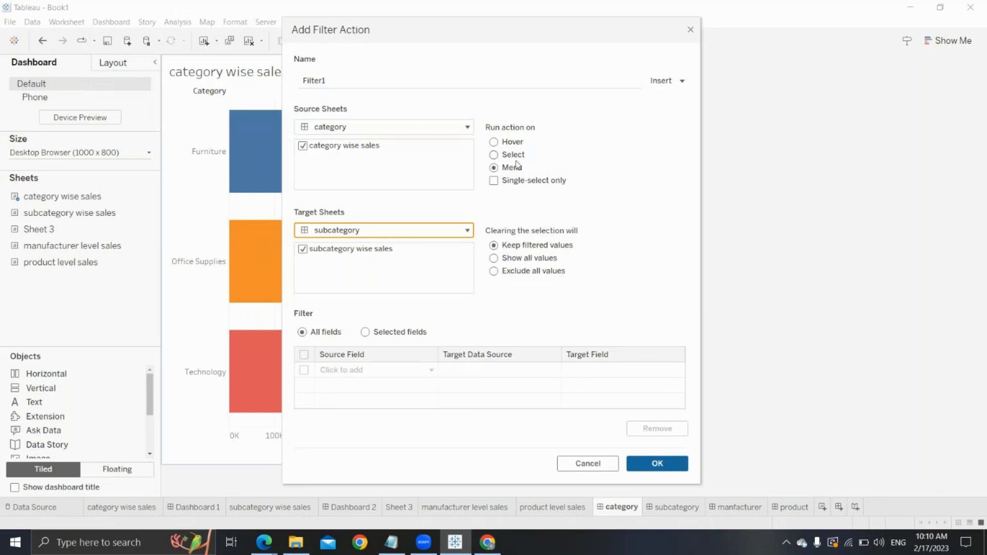
click(658, 464)
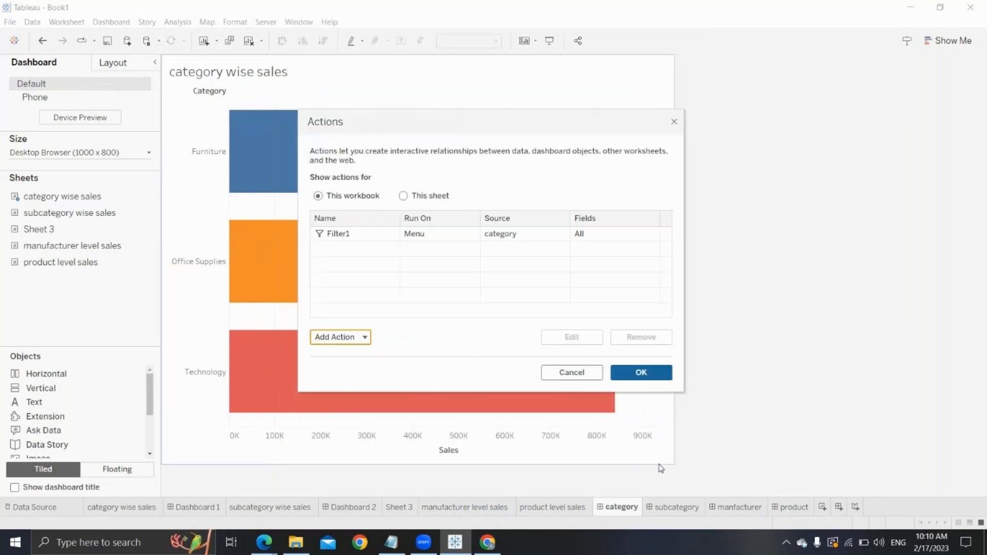
click(634, 375)
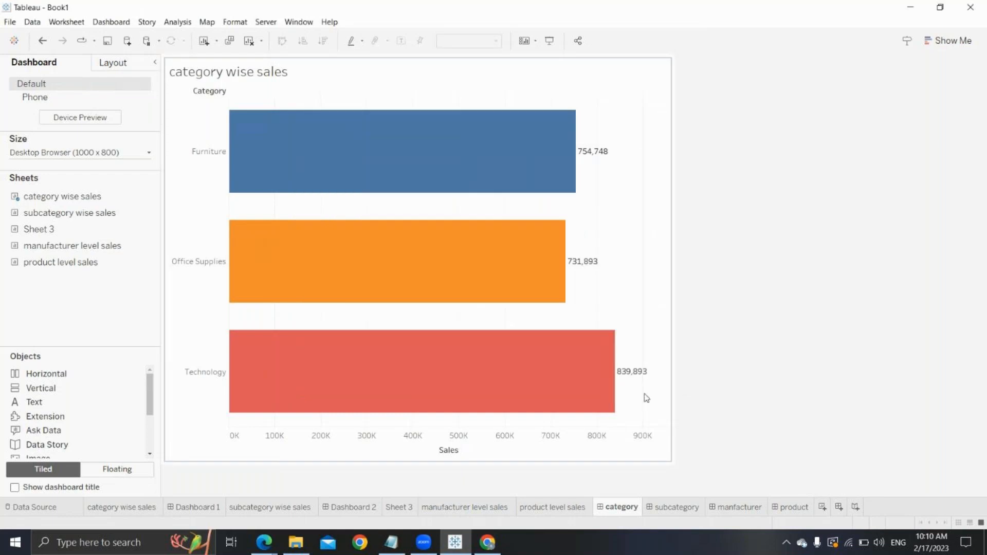
Step: Start a menu-run filter action on the subcategory dashboard, with subcategory as source and manfacturer as target dashboard
click(667, 509)
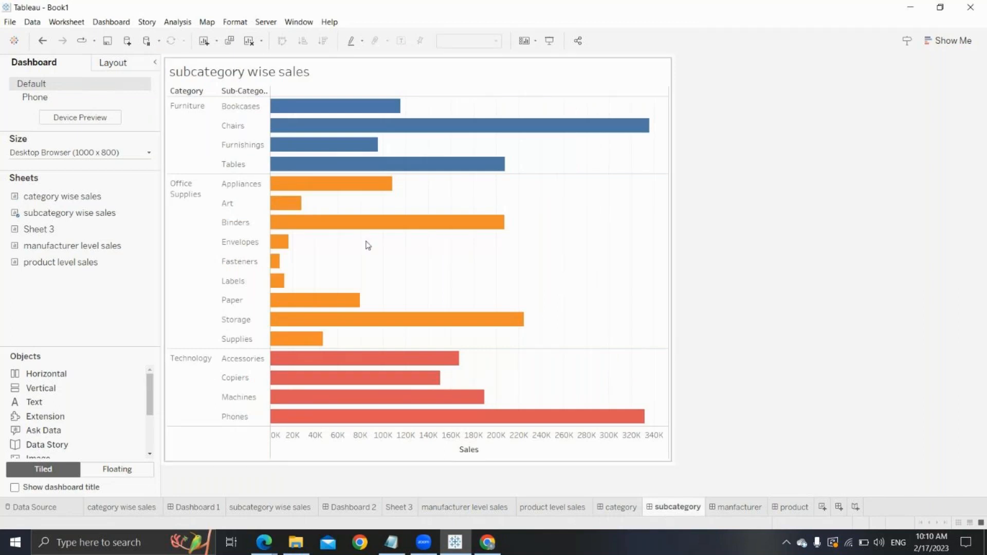
mouse_move(317, 160)
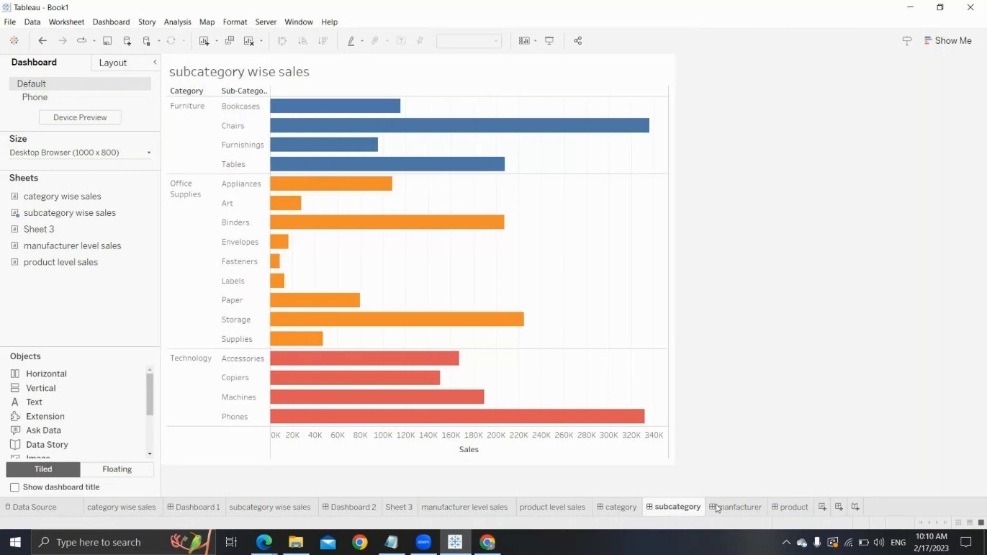
click(111, 22)
click(124, 179)
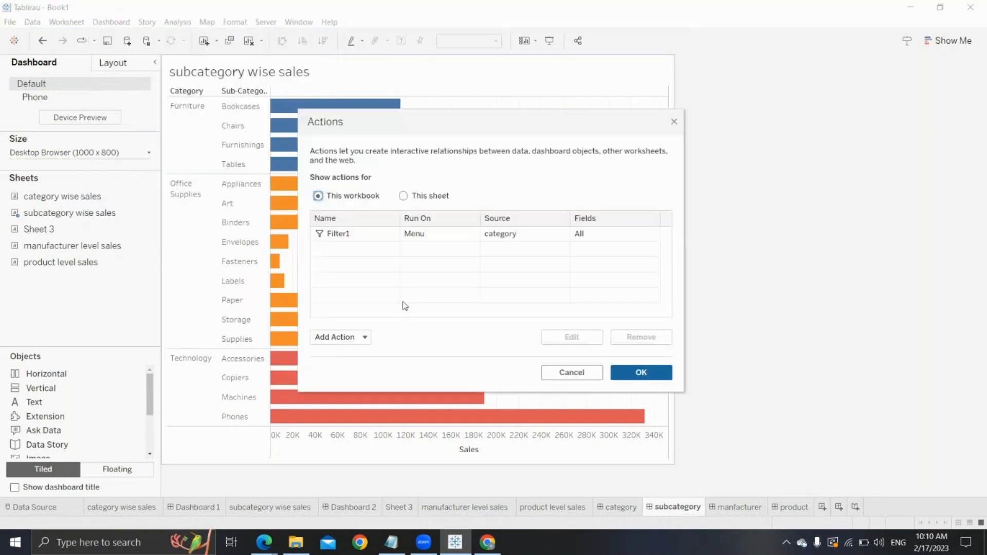
click(364, 337)
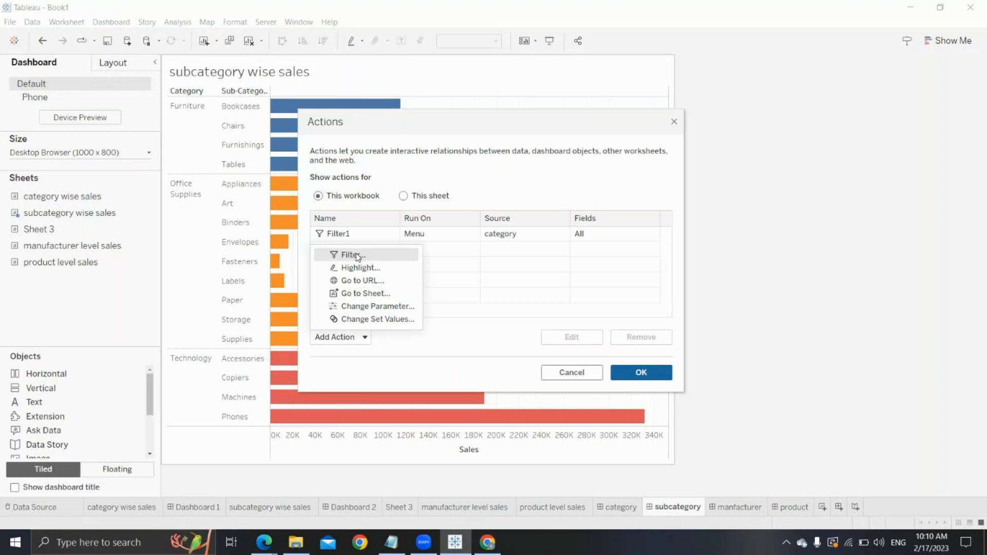
click(358, 255)
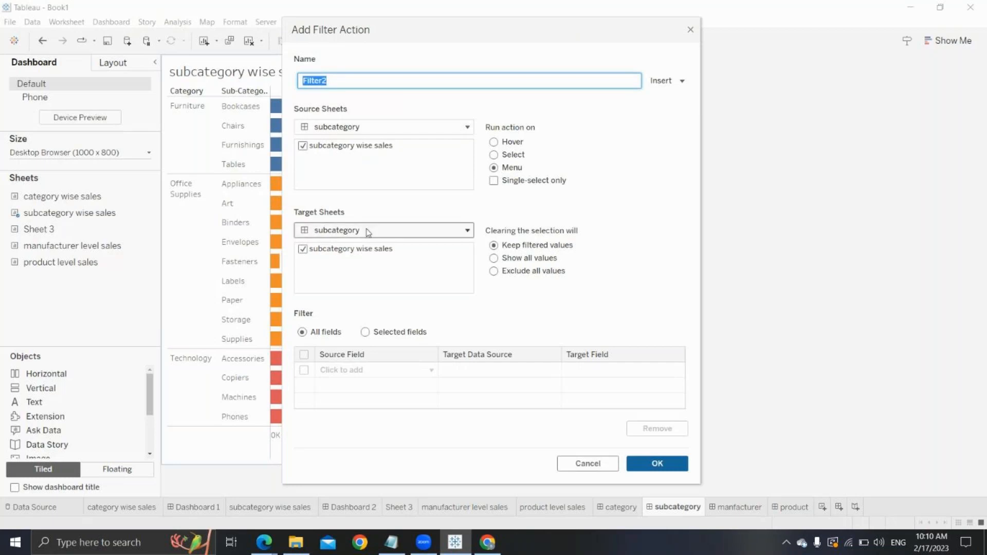
click(368, 233)
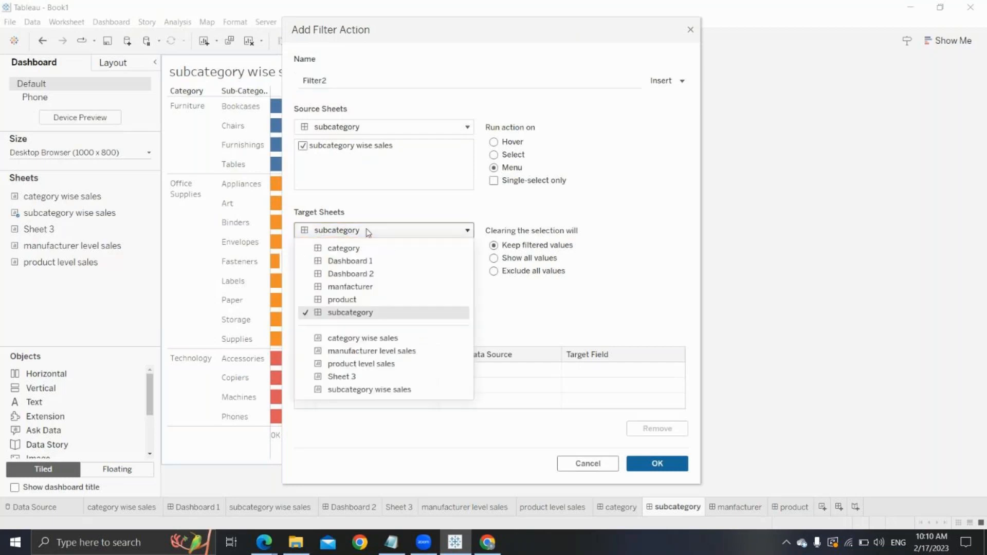
click(342, 287)
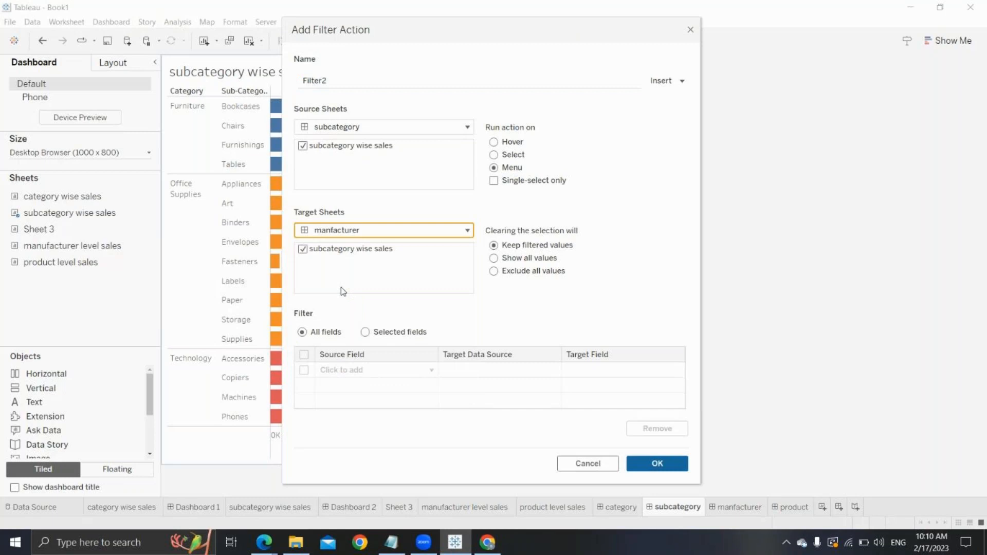
Step: Name the new filter action "sub to man" and save it with all fields filtered
click(337, 76)
key(BackSpace)
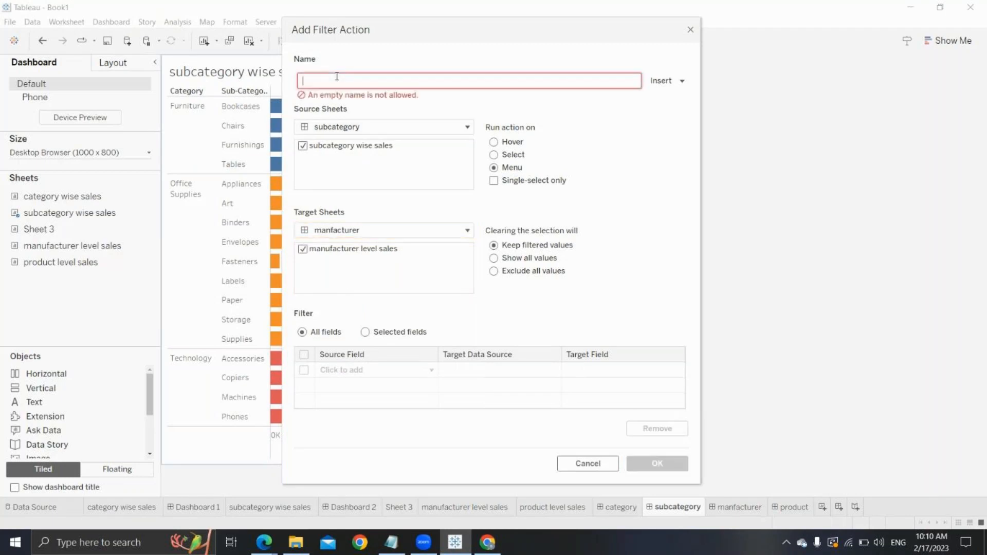
text(sub to)
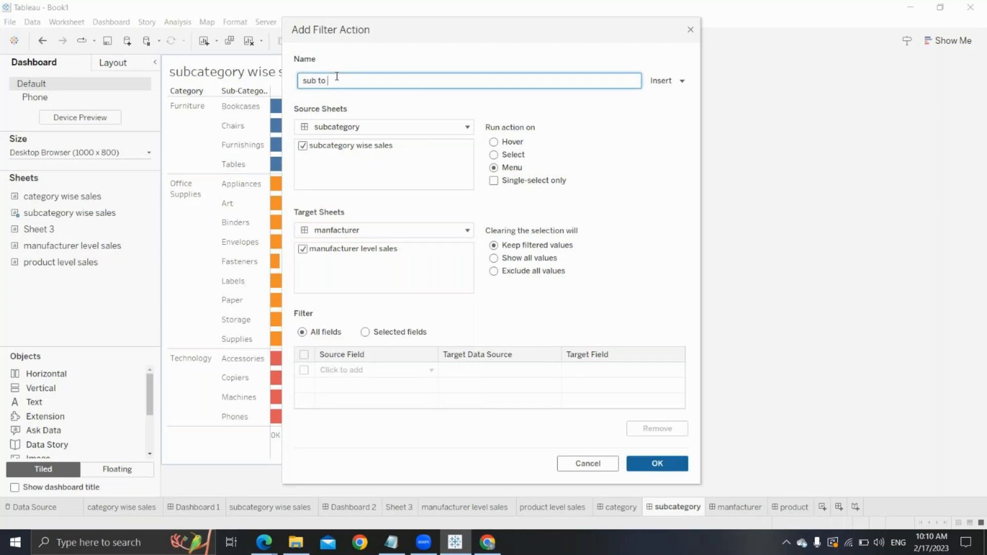
text( man)
click(642, 465)
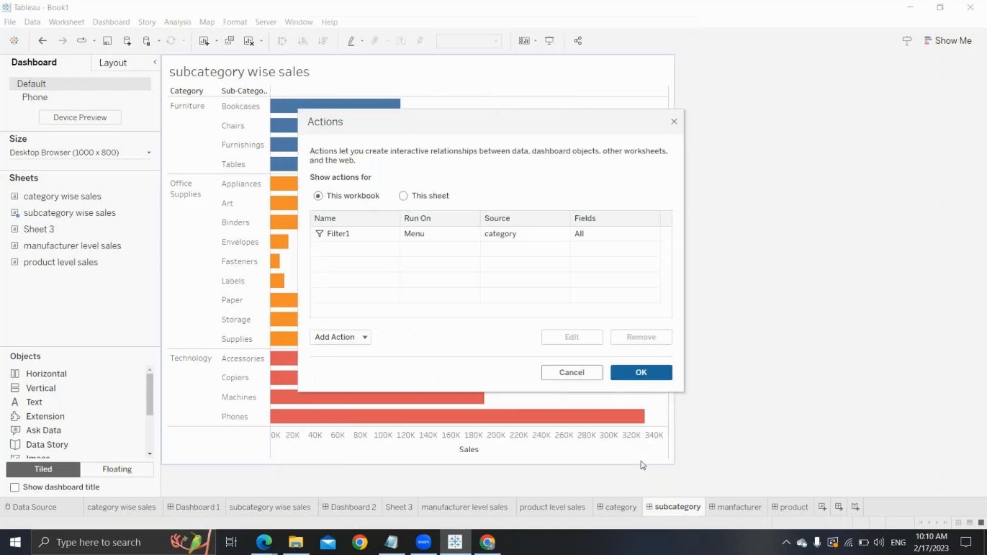
click(637, 375)
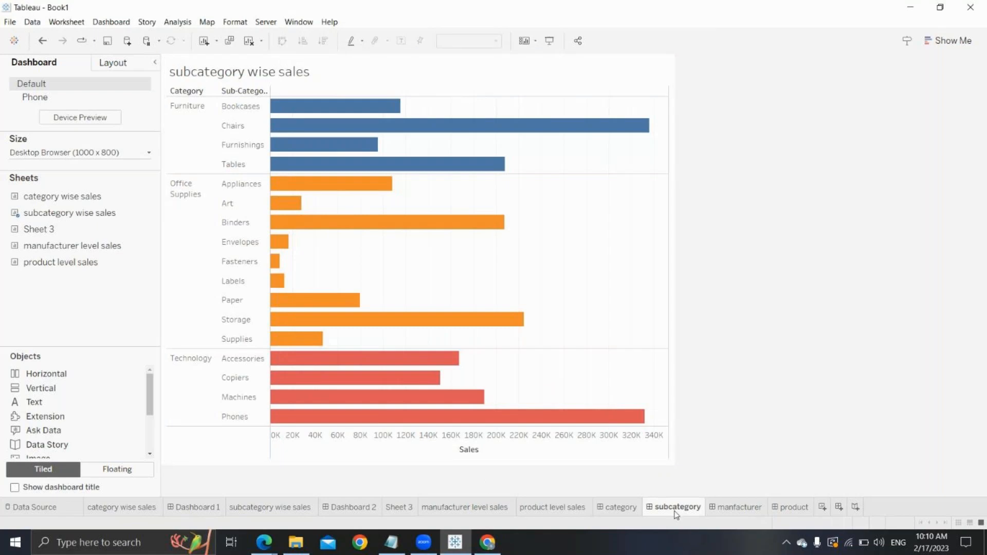
Step: Add a menu-run filter action named "man to prod" on the manfacturer dashboard, with product as target dashboard, for all fields
click(736, 508)
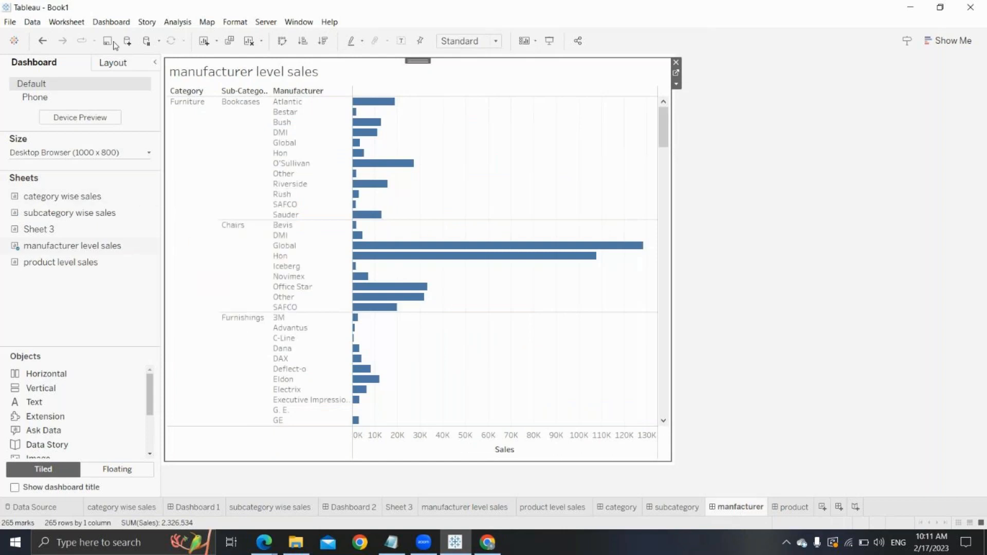
click(113, 22)
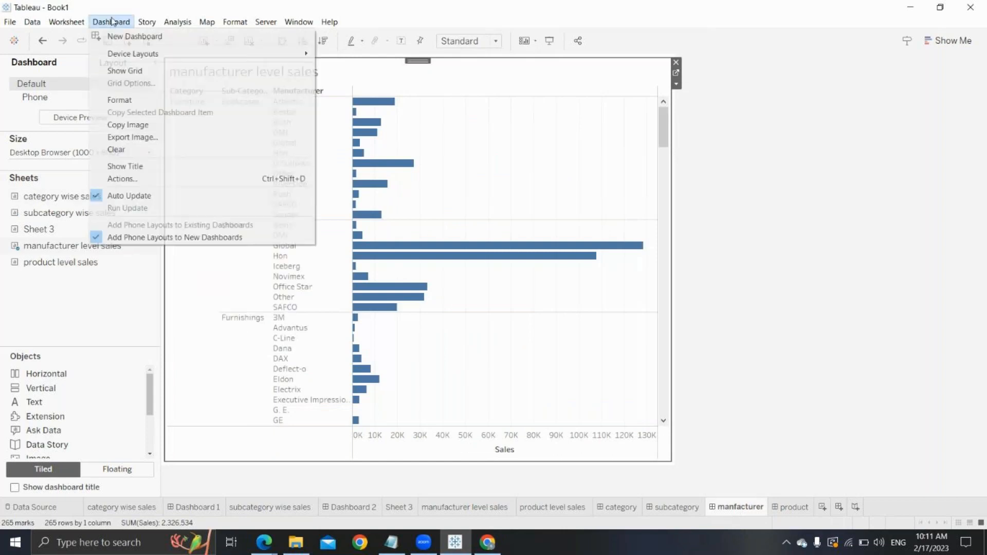
click(126, 178)
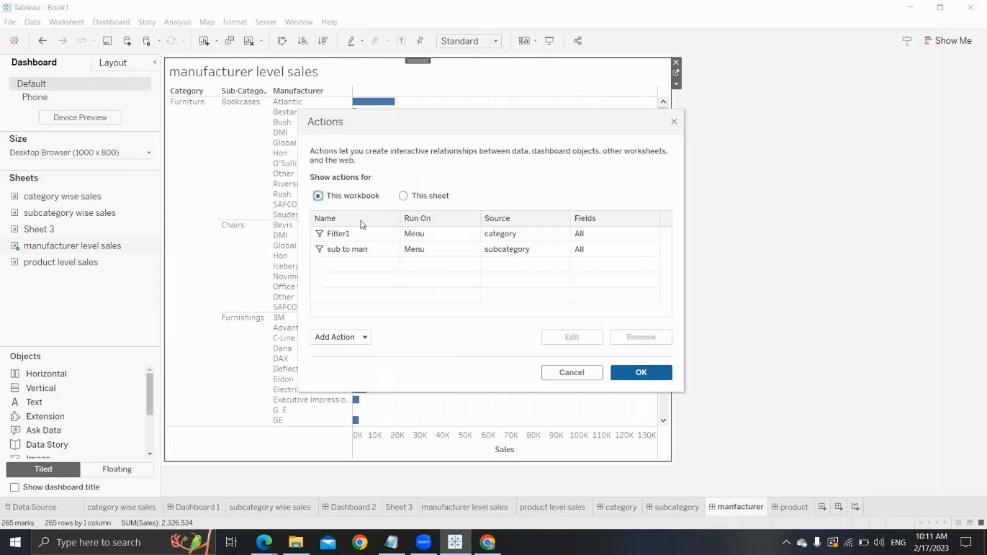
click(361, 337)
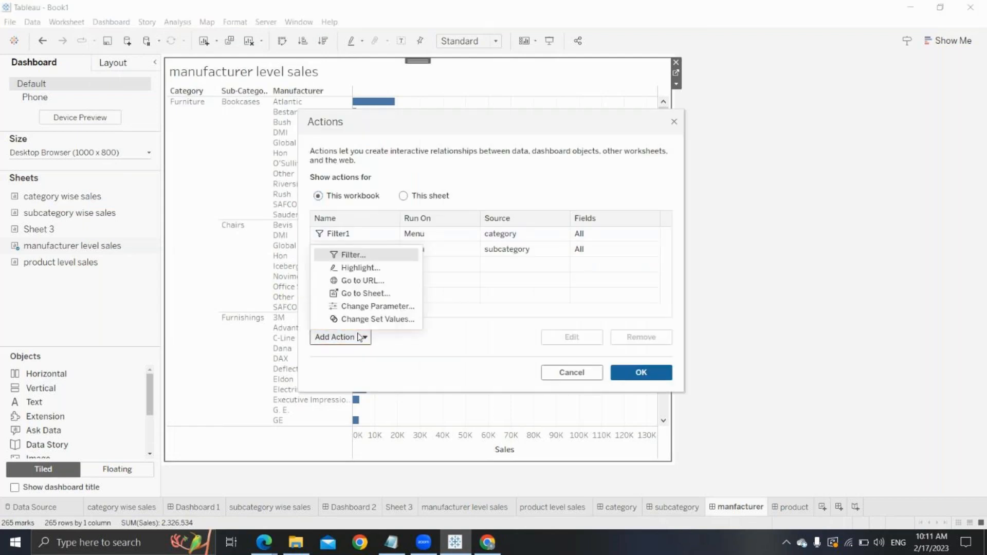
click(358, 254)
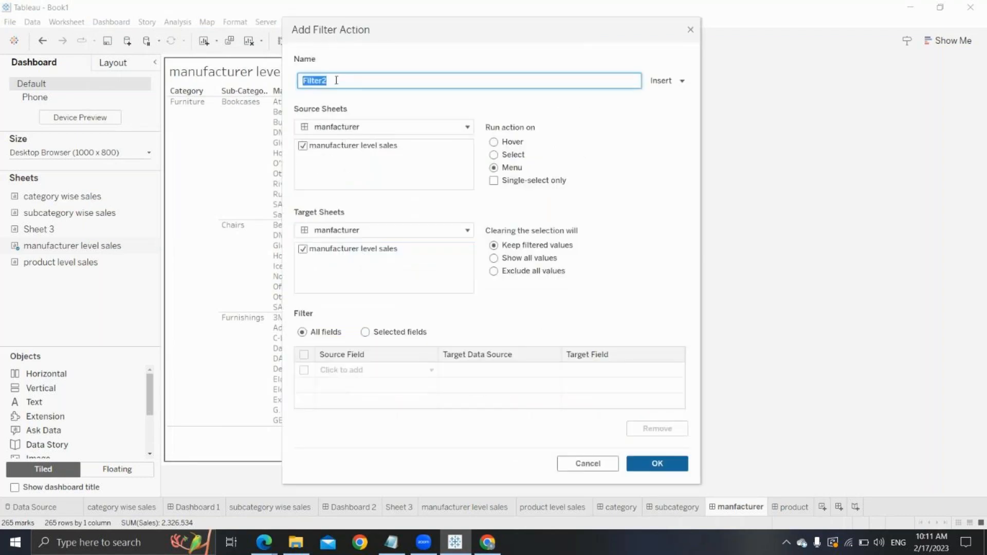
text(man to prod)
click(352, 232)
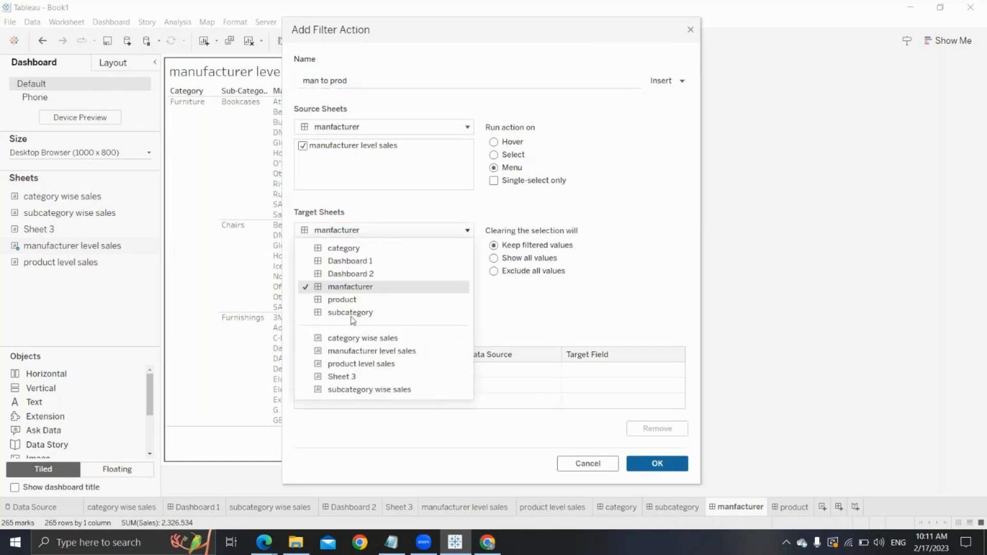
click(347, 298)
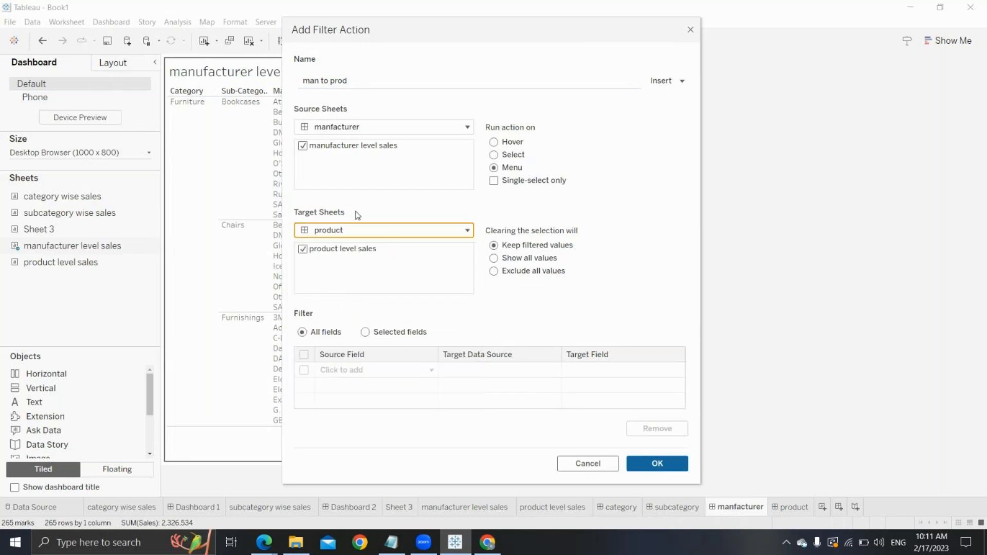
click(638, 462)
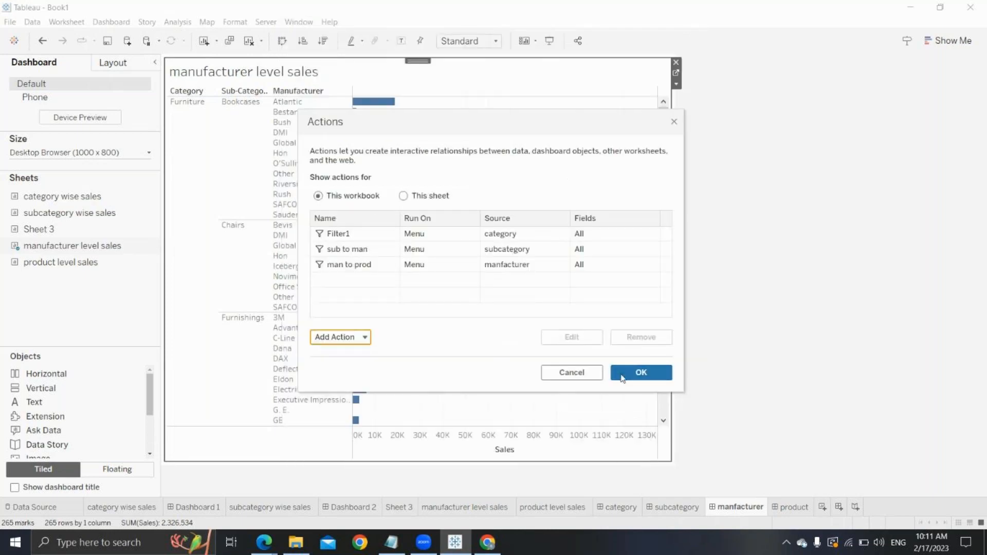
click(640, 372)
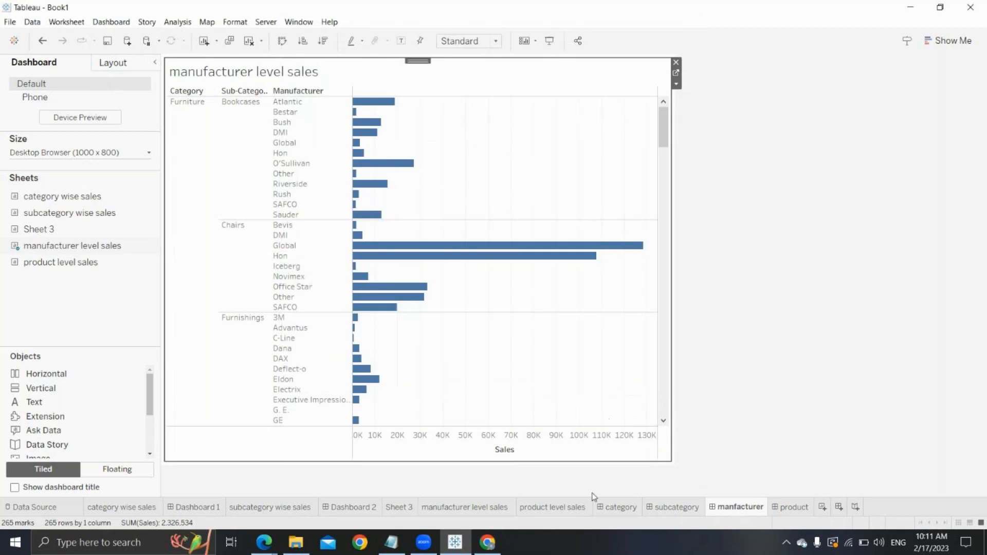
Step: Show the category dashboard in presentation mode and run Filter1 on Office Supplies to drill into its subcategories
click(609, 507)
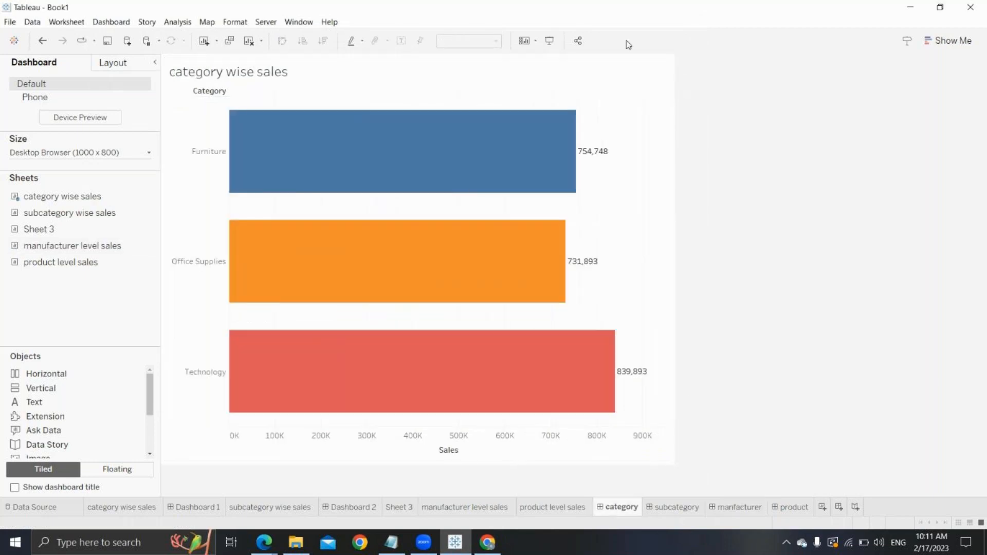
click(549, 44)
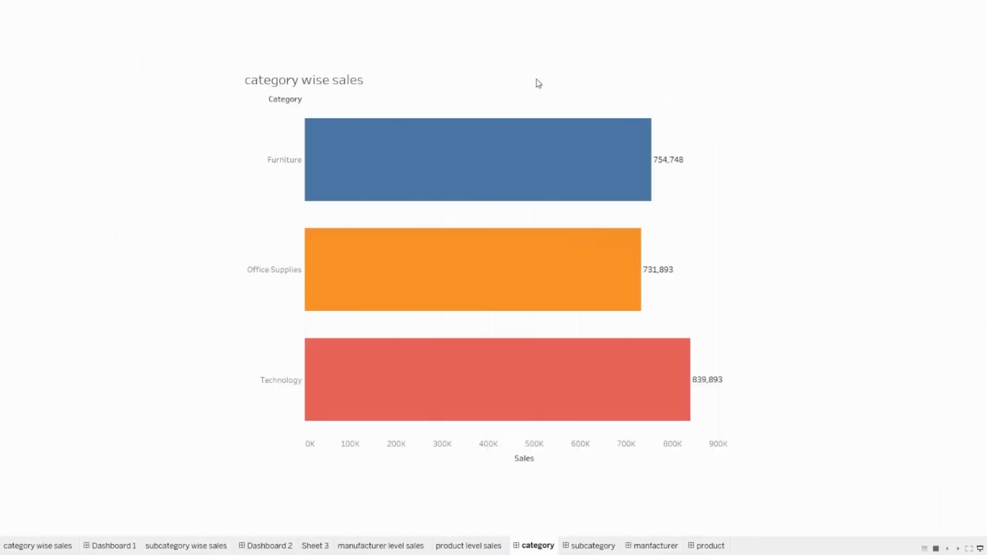
click(384, 399)
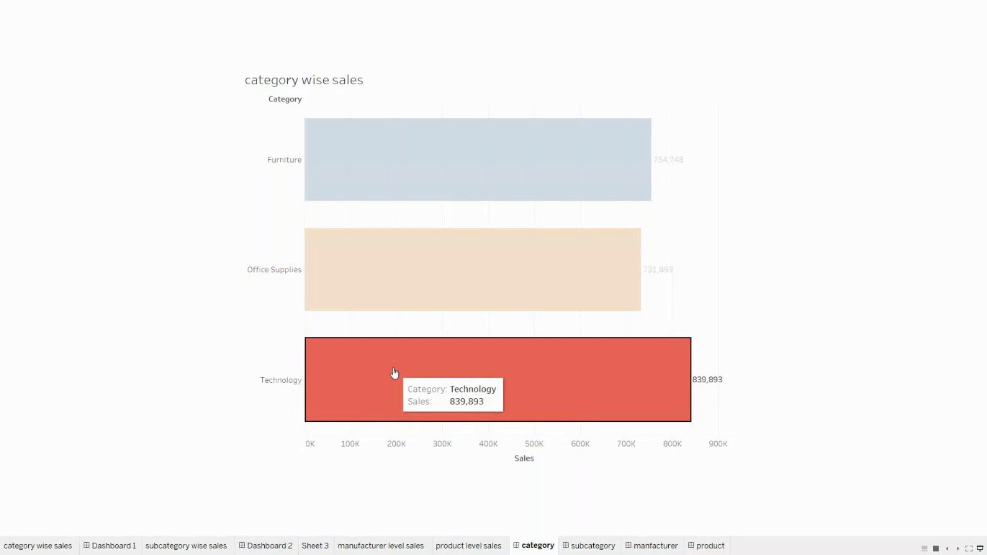
click(420, 274)
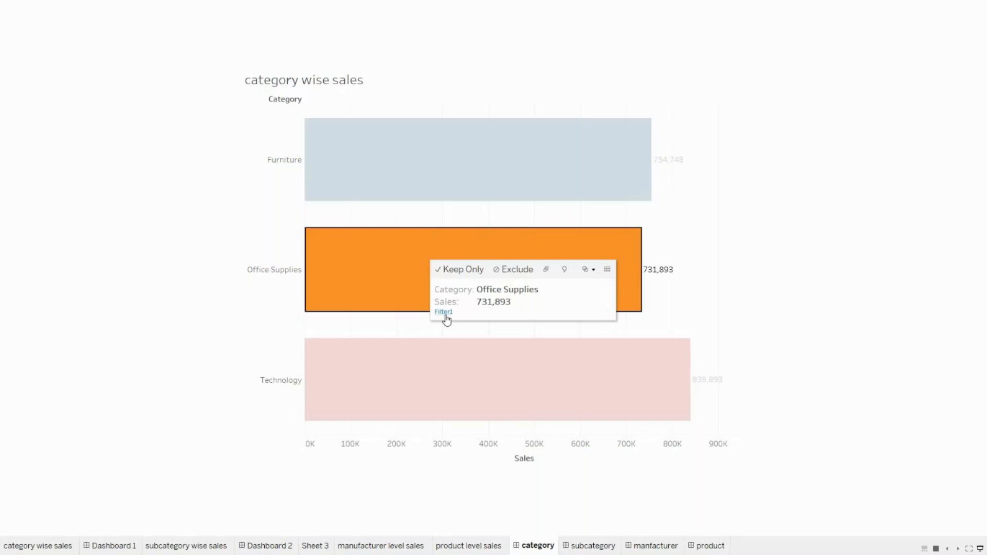
click(445, 315)
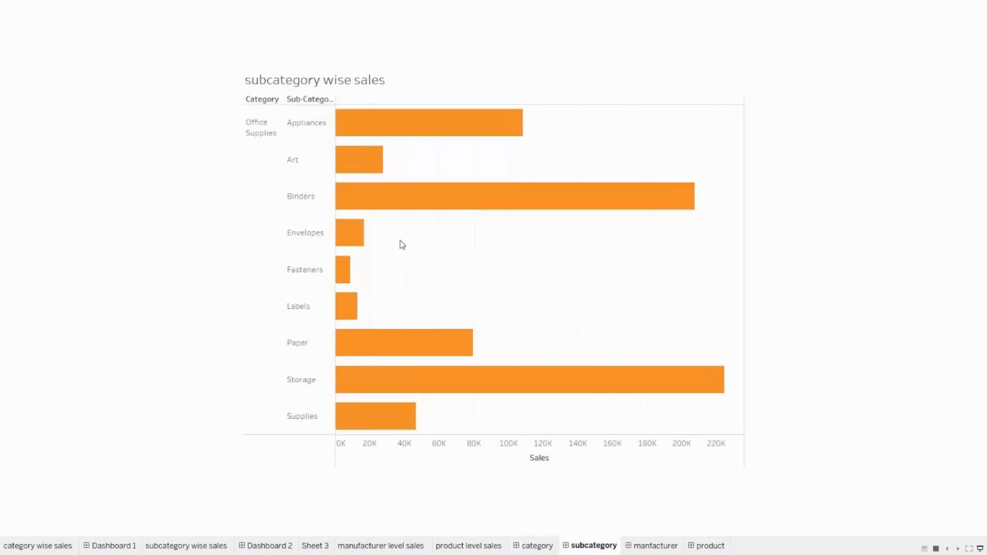
Step: Drill from Binders with "sub to man" and from manufacturer Other with "man to prod", and examine the product level sales
click(438, 196)
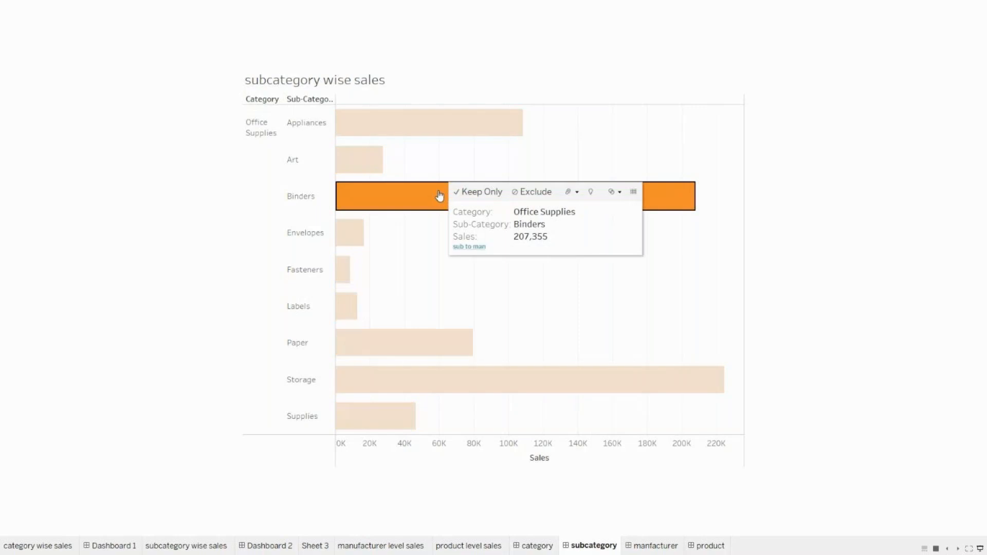
click(474, 250)
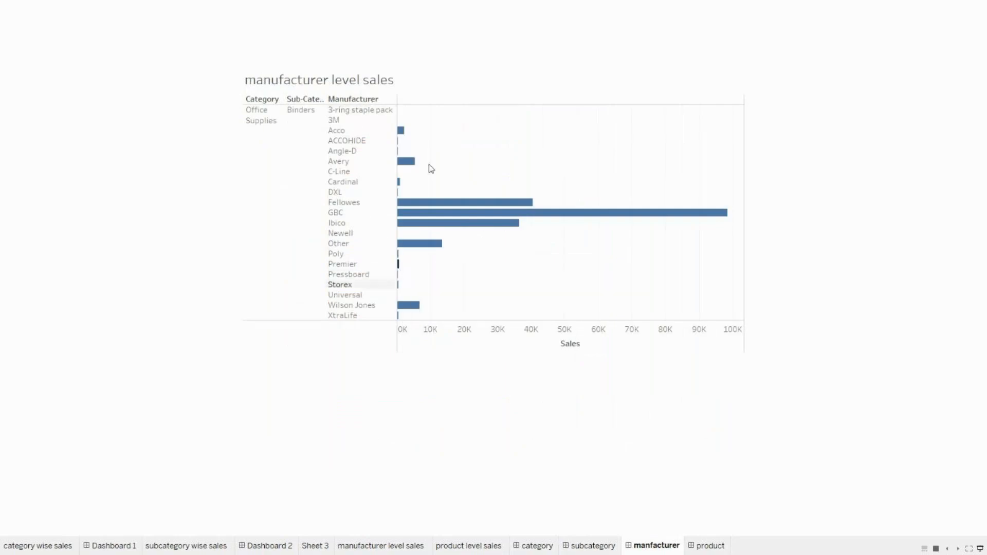
mouse_move(446, 212)
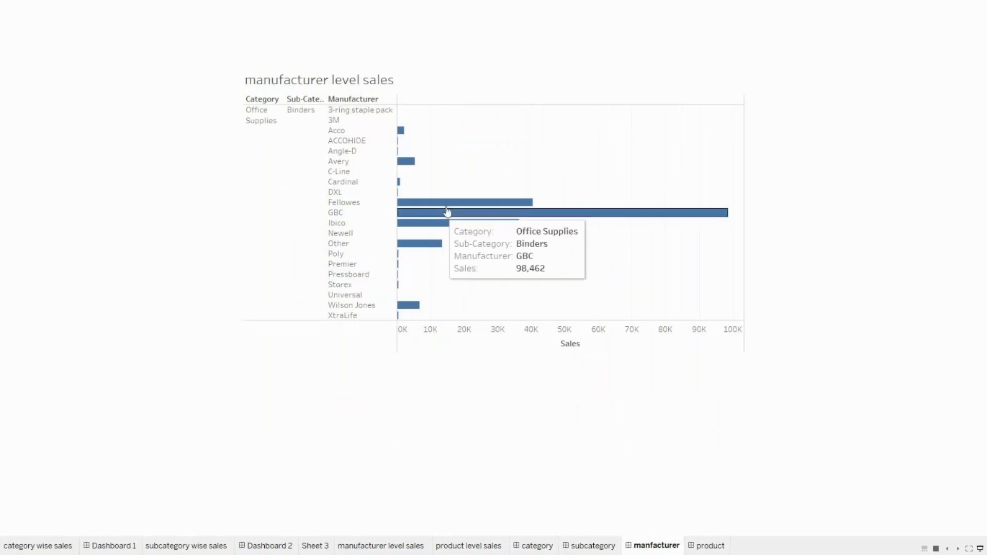
mouse_move(426, 246)
click(426, 247)
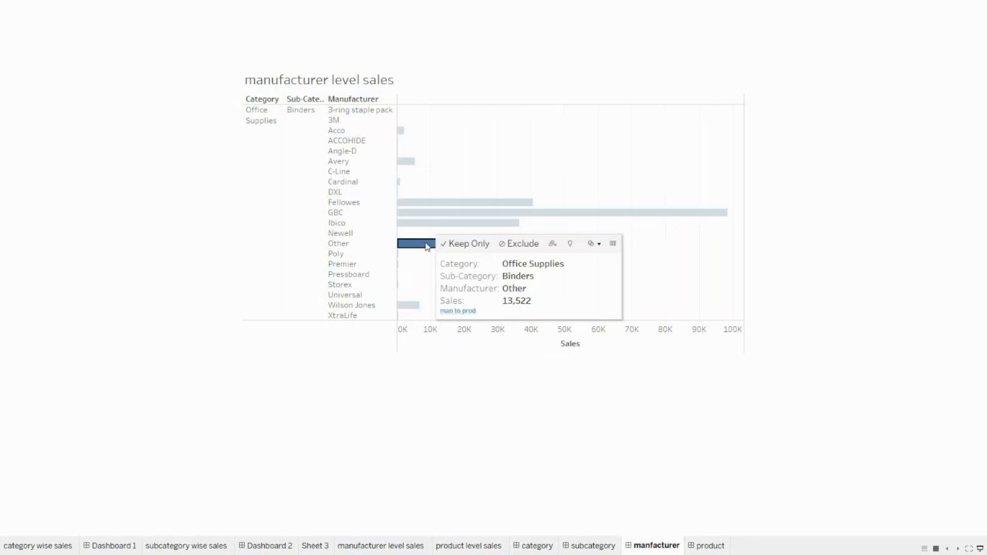
click(458, 312)
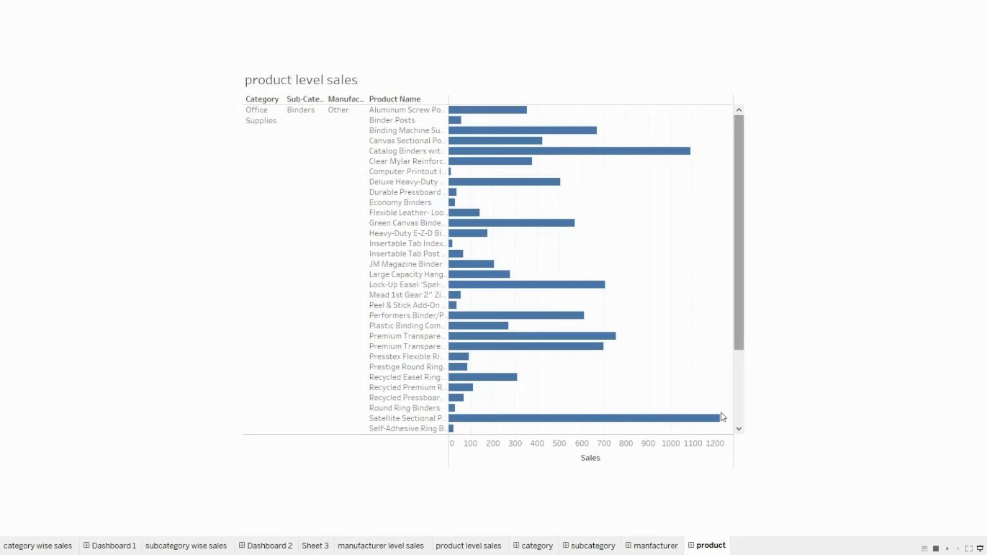
scroll(722, 416, down, 3)
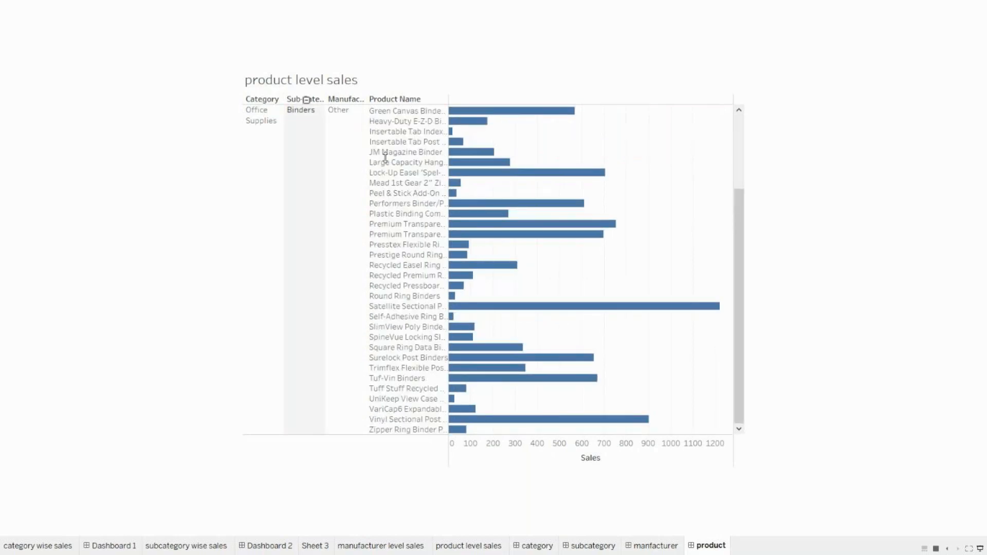
mouse_move(507, 311)
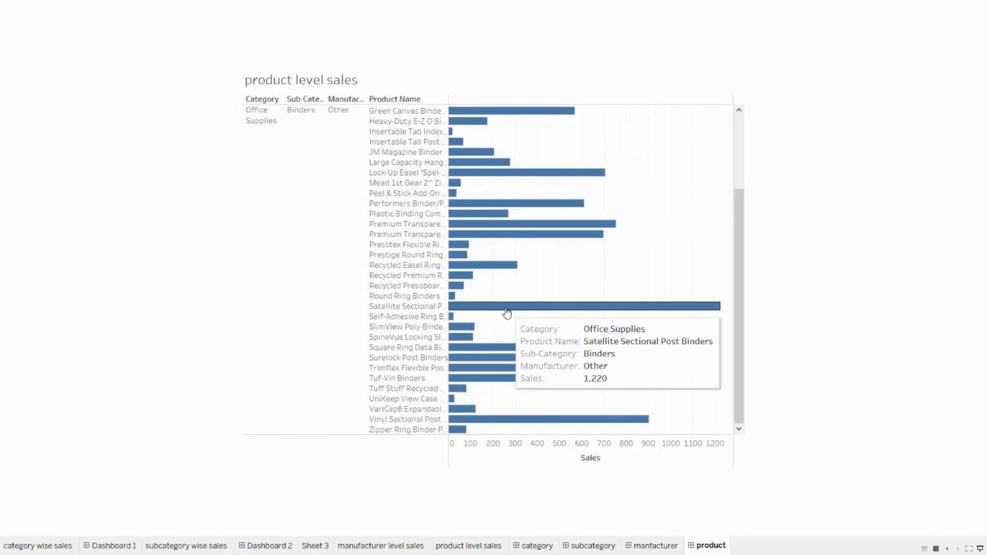
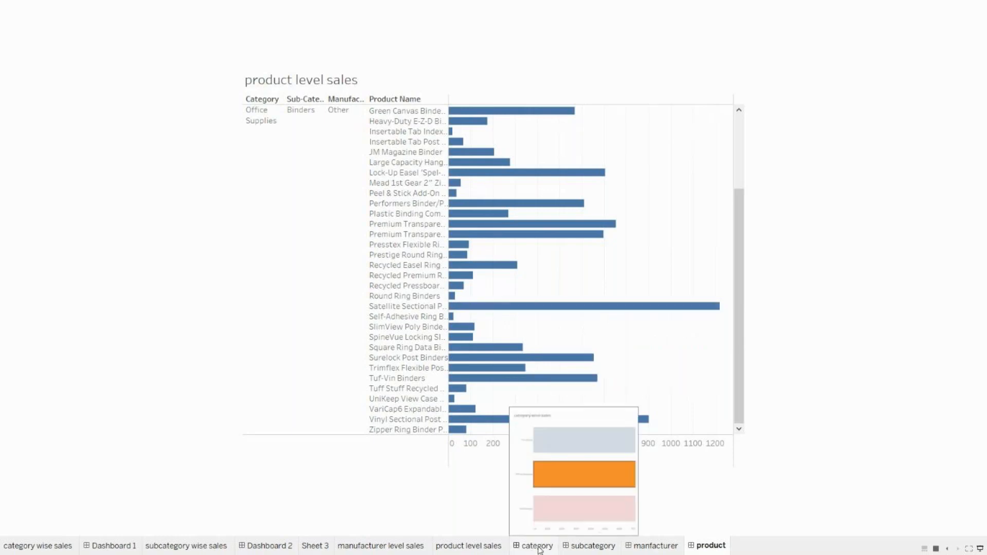
Step: Return to the category dashboard, highlight Furniture and Office Supplies in turn, and leave presentation mode
click(537, 545)
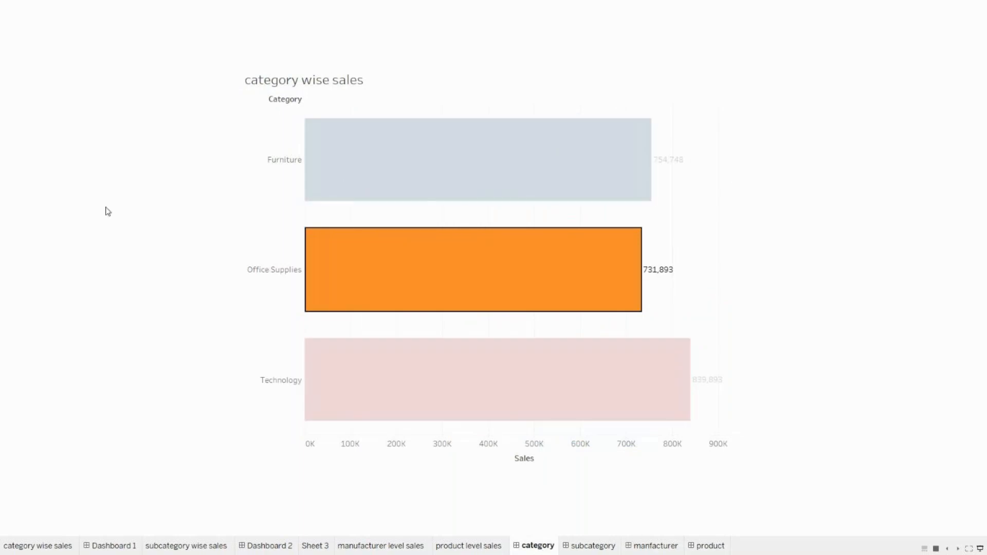
click(248, 220)
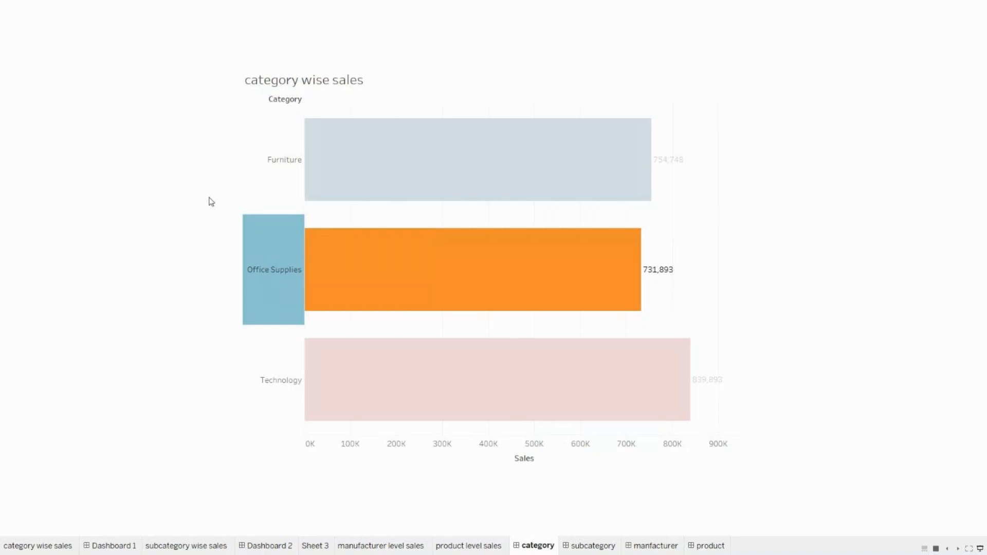
click(254, 193)
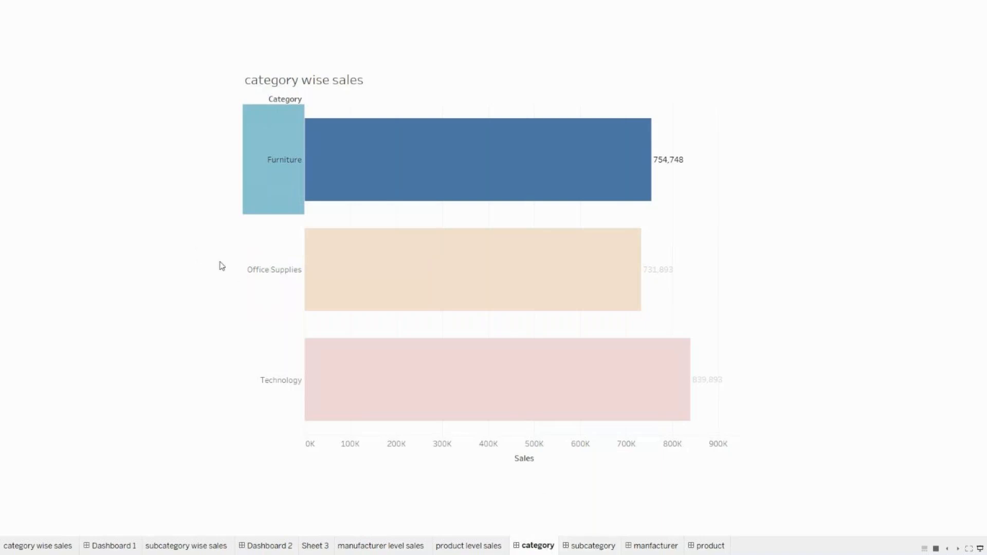
click(254, 234)
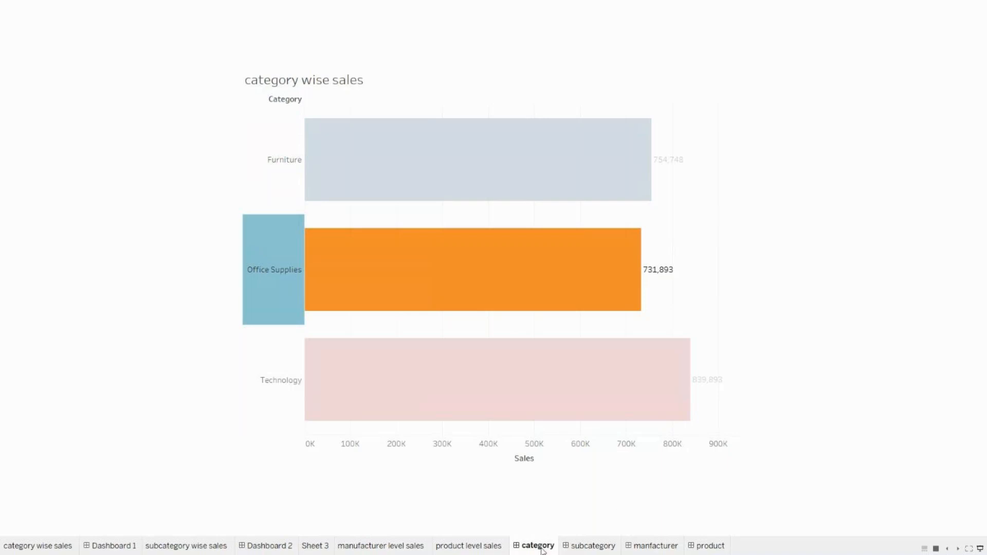
click(980, 548)
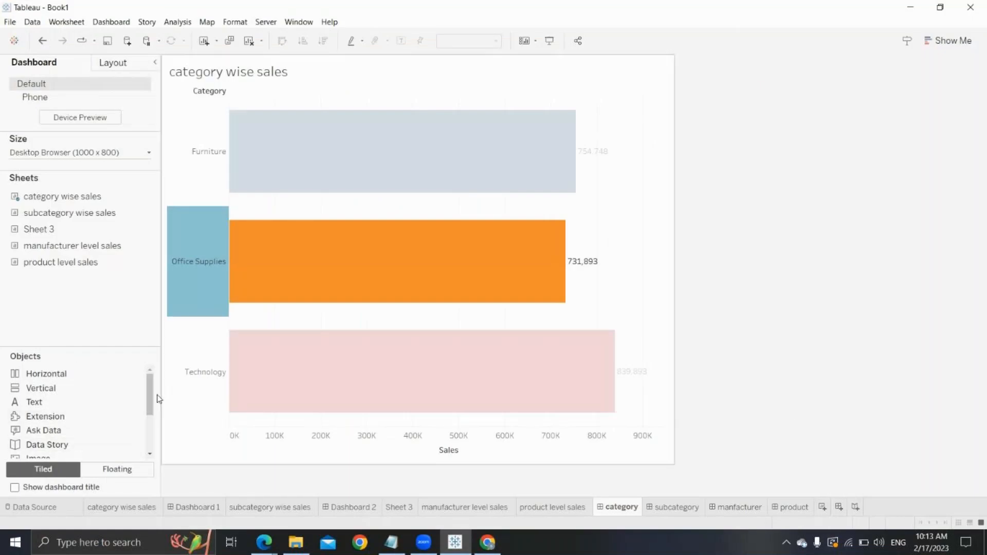
Step: Place a tiled Navigation object beside the product level sales chart on the product dashboard
drag(152, 396, 143, 445)
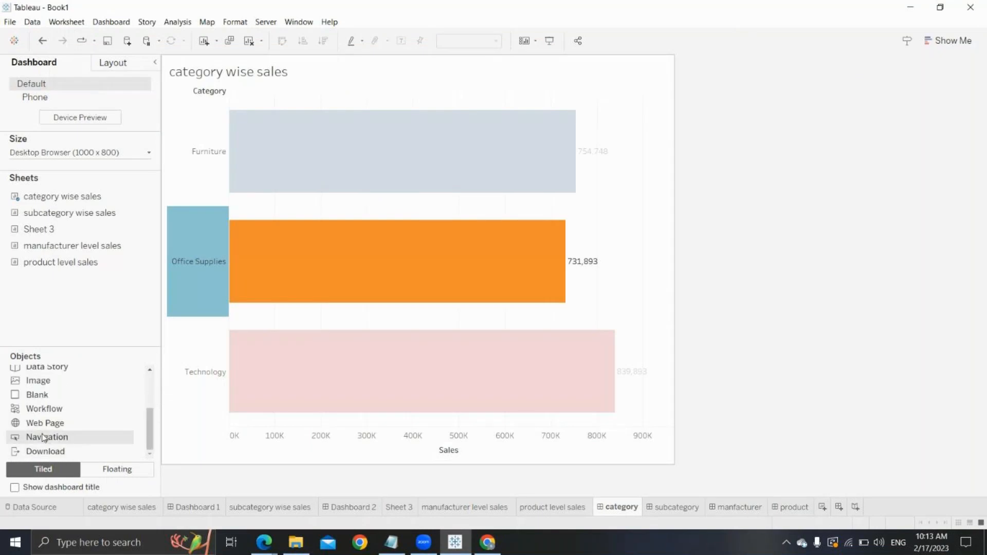
click(797, 507)
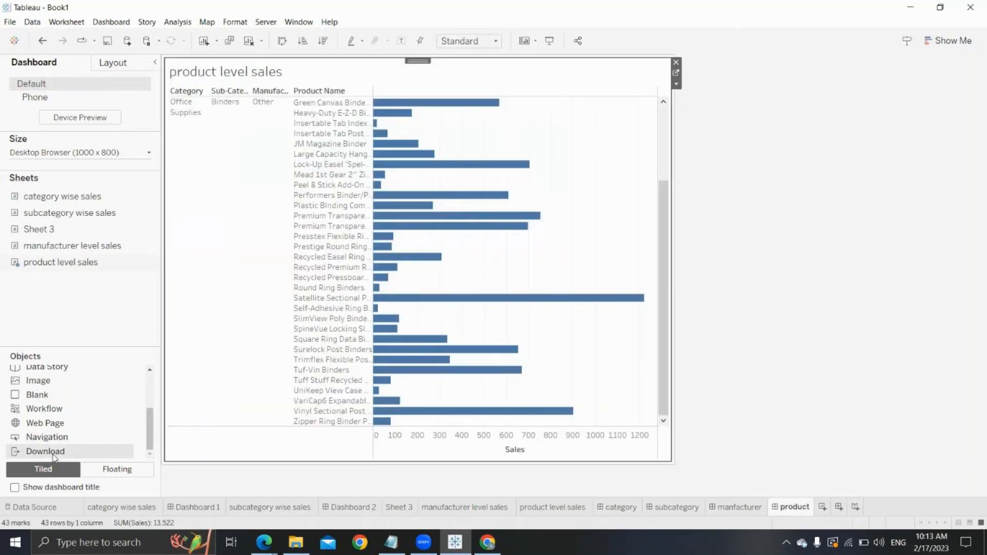
drag(47, 440, 669, 100)
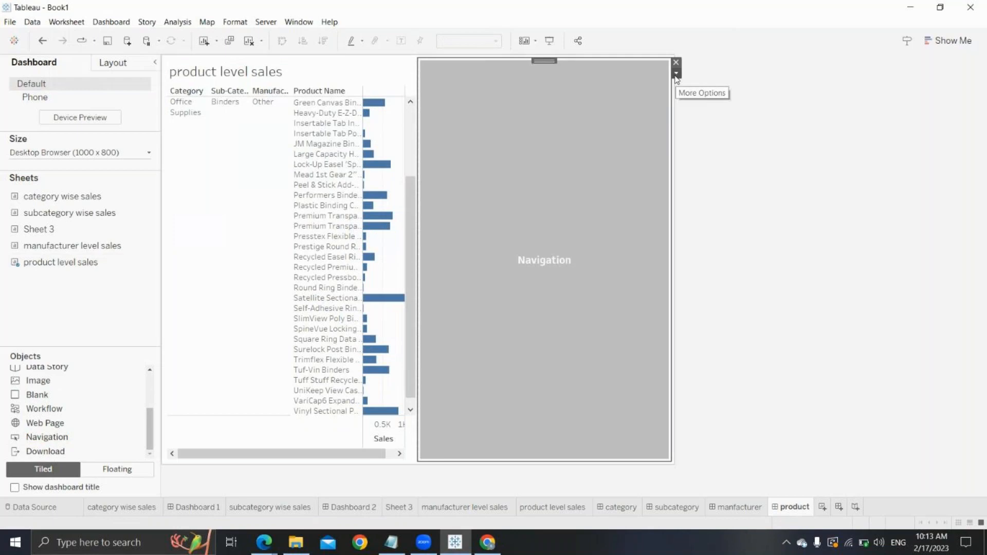
Step: Set the product dashboard's navigation button to open manfacturer, with the title "Return to Manfacturer"
click(676, 75)
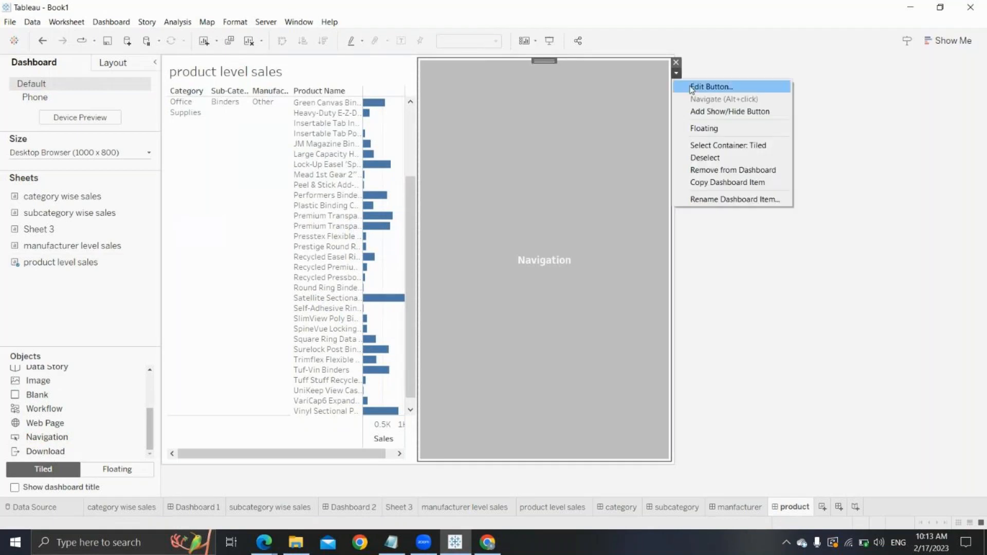
click(692, 88)
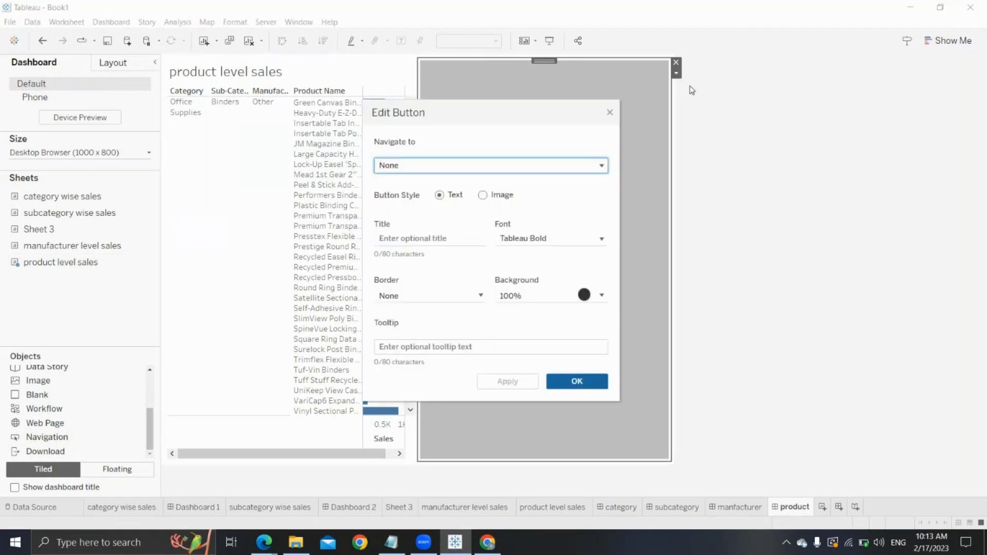
click(497, 169)
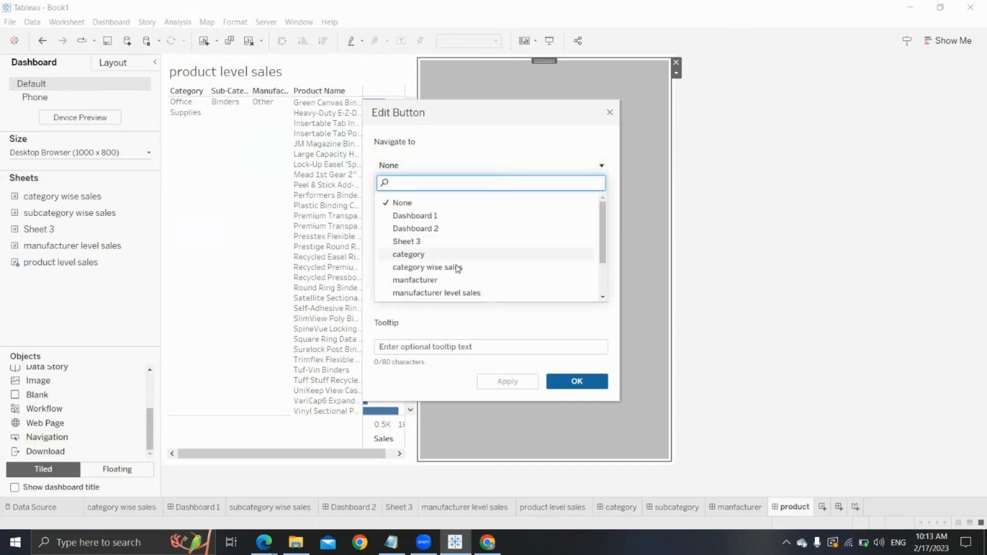
click(442, 279)
click(421, 238)
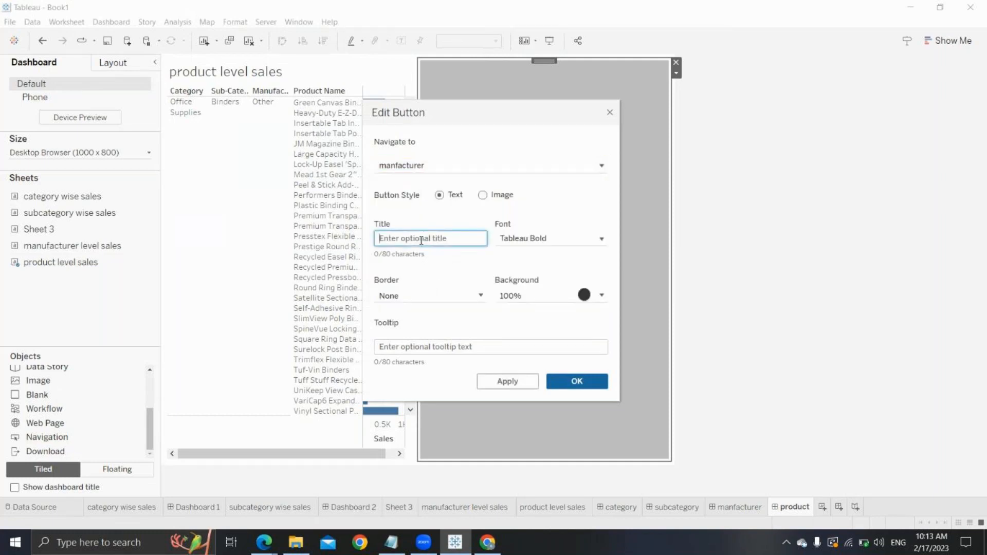
text(Return to Man)
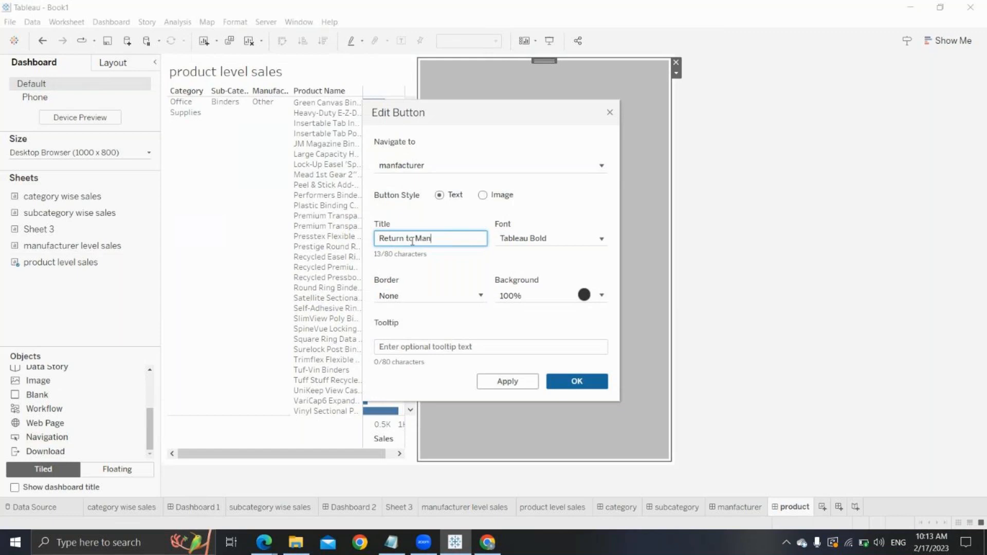
text(facturer)
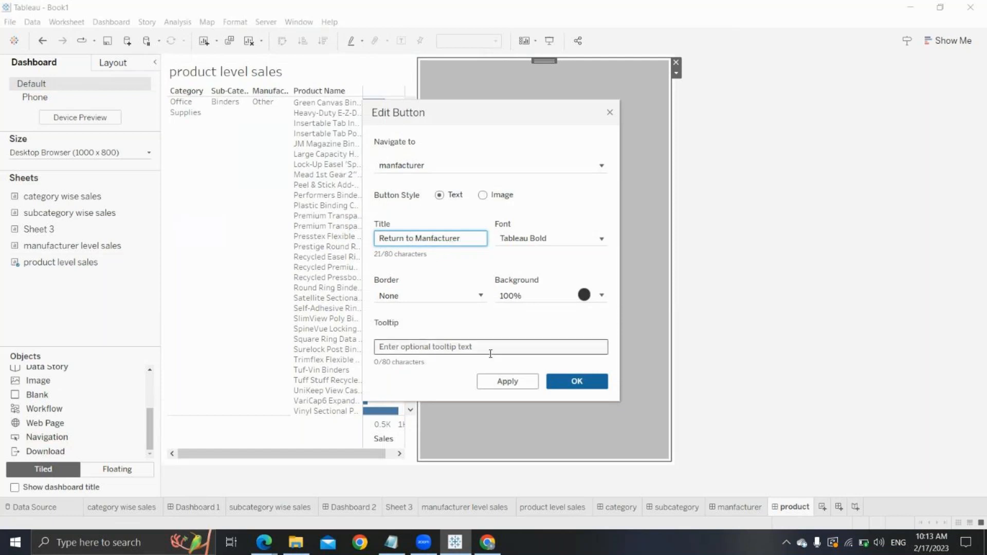
click(577, 384)
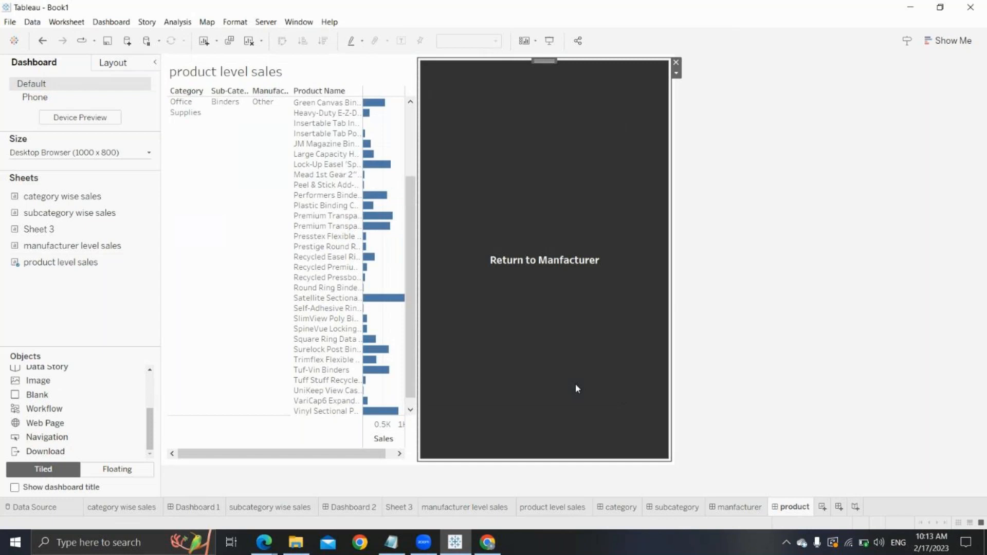
Step: Make the "Return to Manfacturer" button floating, move it to the dashboard's upper-right corner and widen it to fit its title
click(676, 74)
click(683, 130)
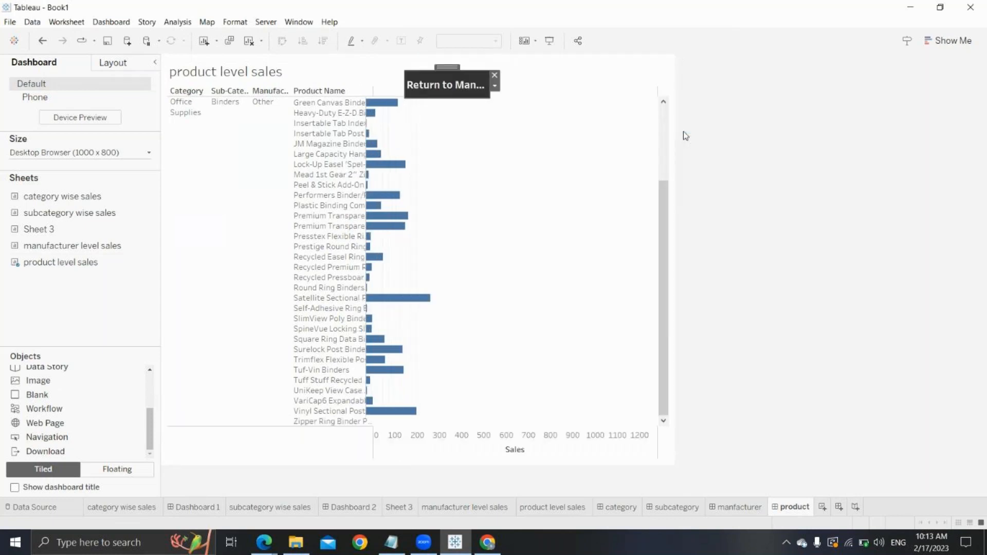
drag(451, 66, 597, 58)
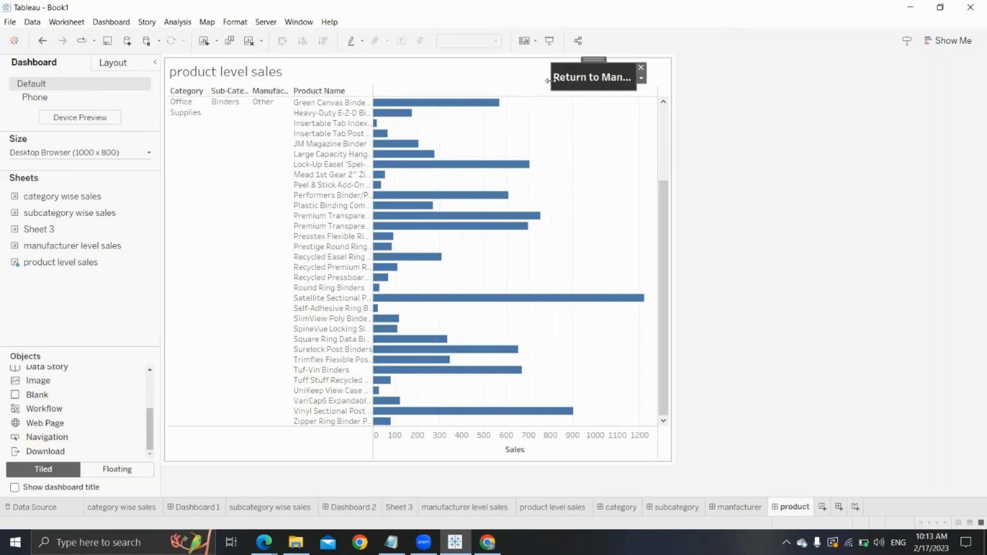
drag(548, 81, 516, 79)
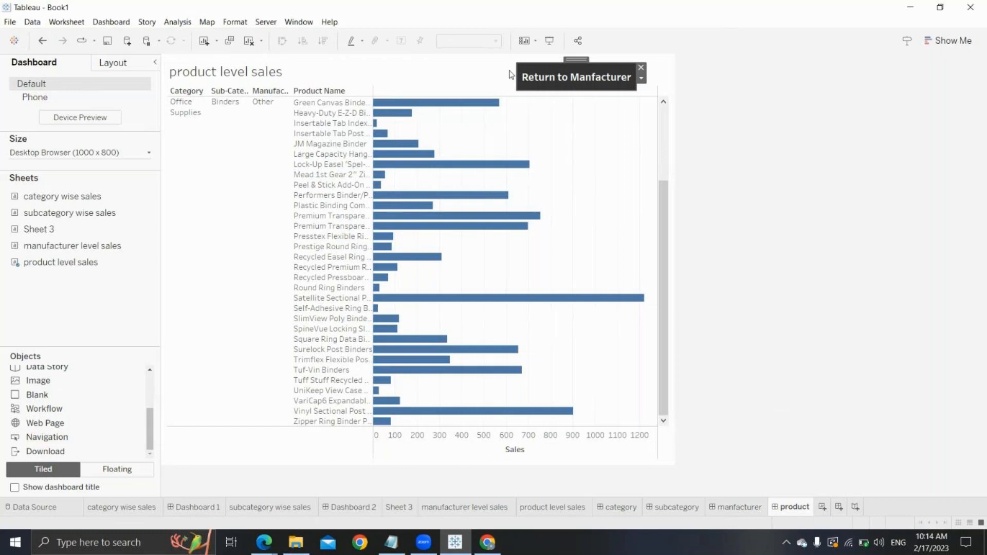
Step: Test the "Return to Manfacturer" button in presentation mode, and return to editing
click(549, 41)
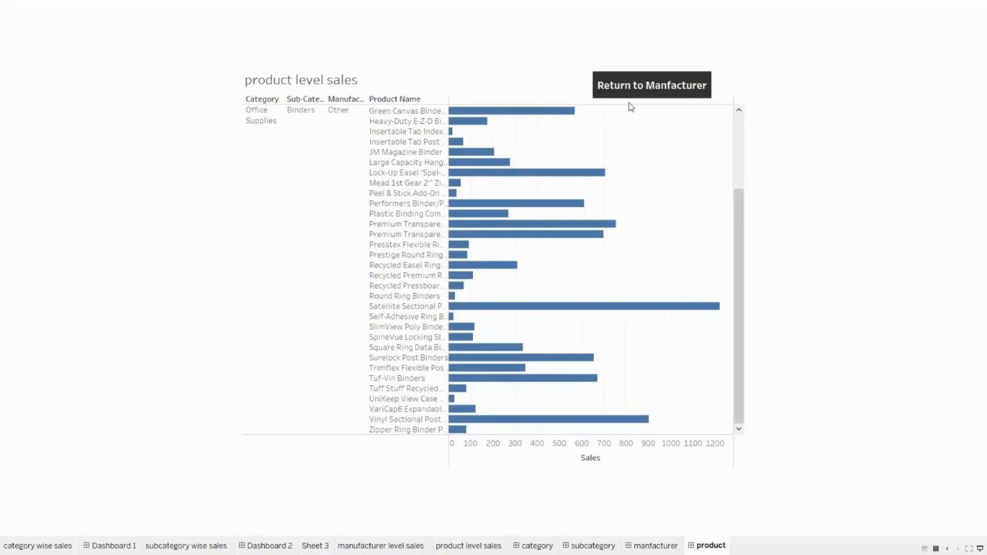
click(646, 88)
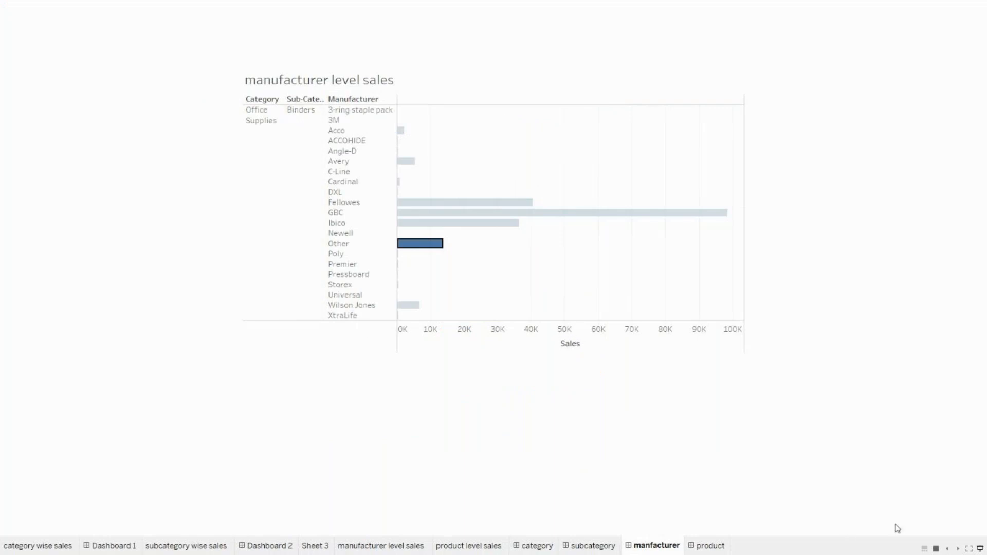
click(980, 548)
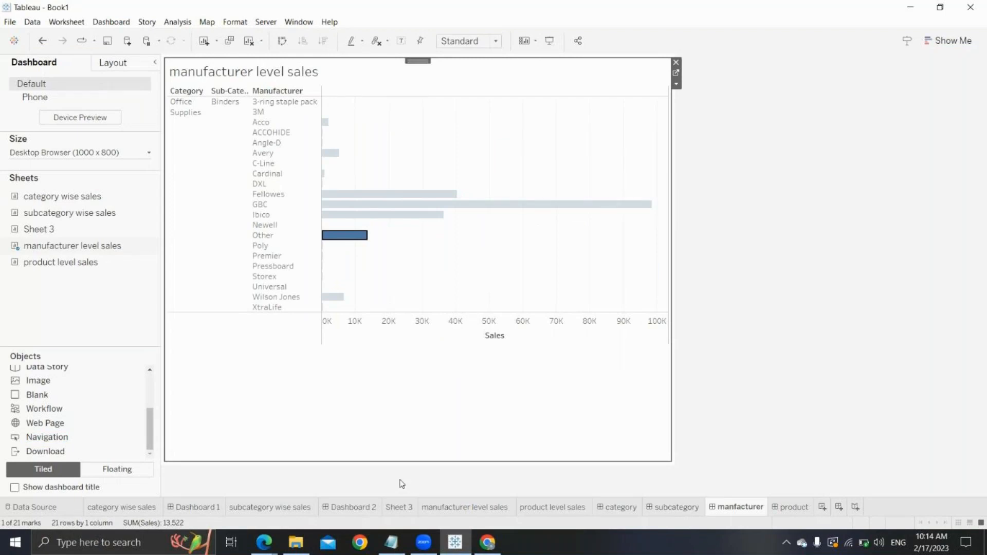
Step: Add a navigation button to the manfacturer dashboard that opens subcategory, titled "Return to subcategory"
drag(35, 435, 482, 248)
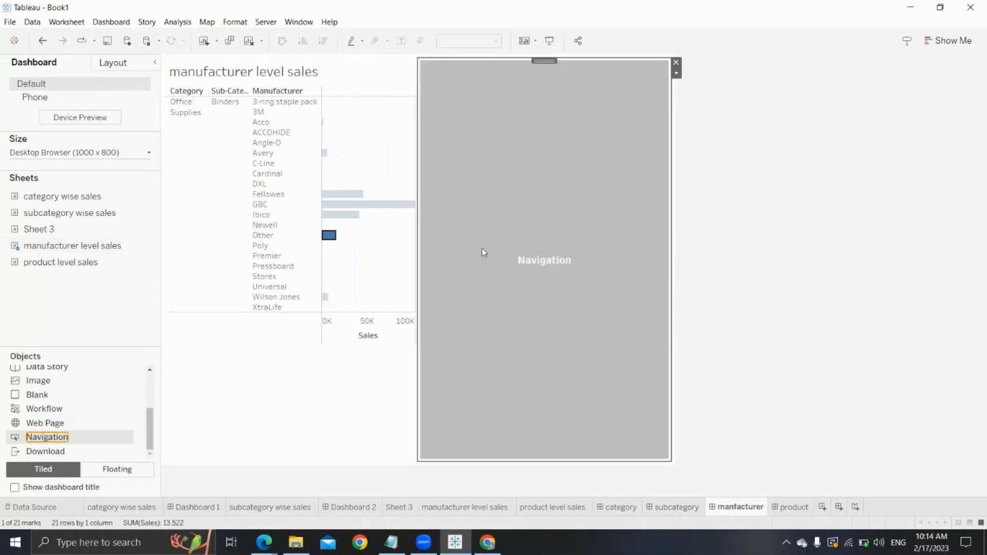
click(676, 73)
click(684, 86)
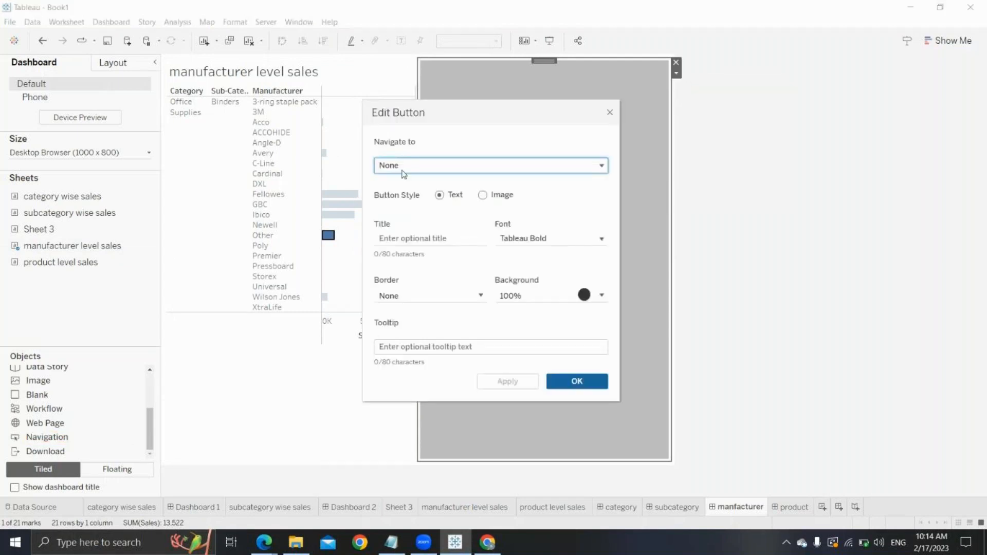
click(406, 171)
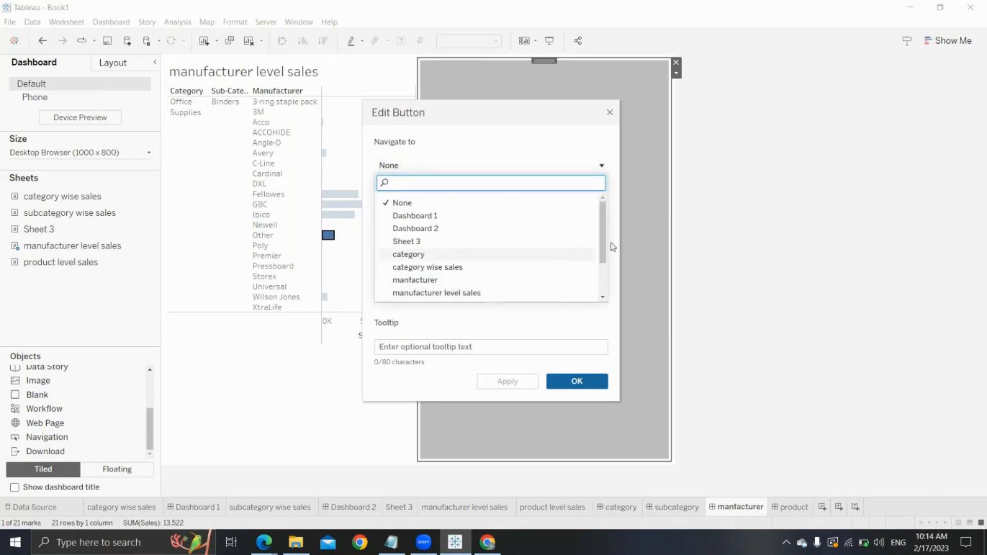
drag(600, 227, 599, 260)
click(423, 278)
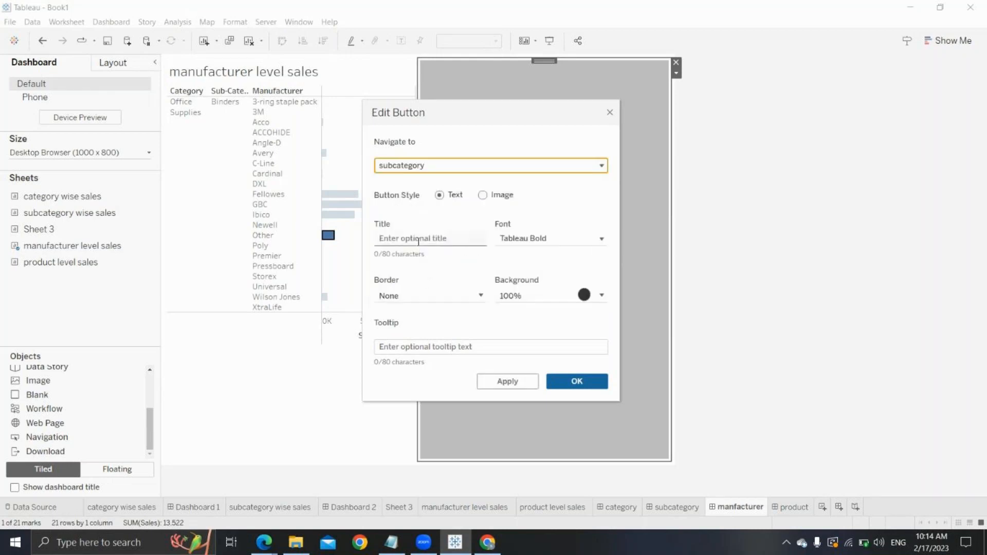
click(418, 241)
text(Return to subcategory)
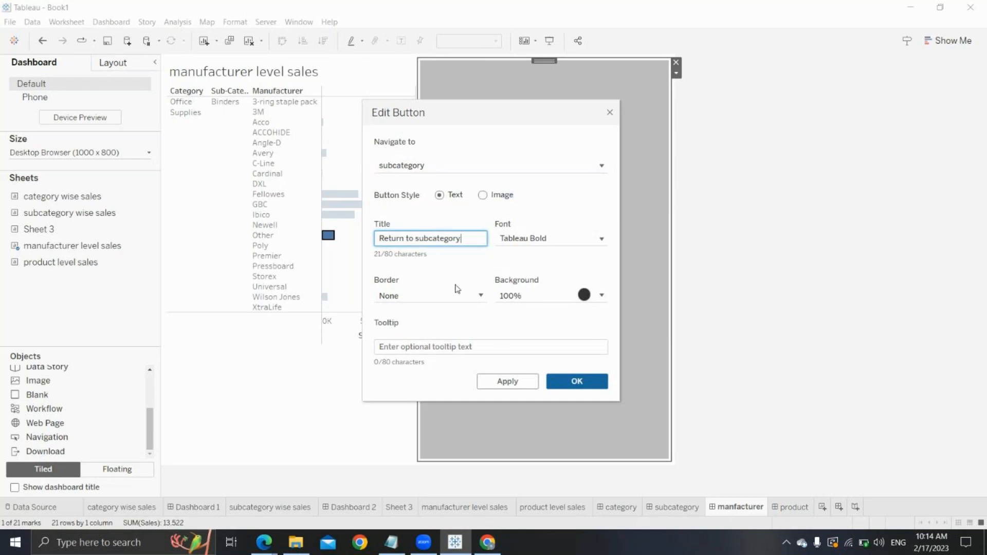
click(519, 384)
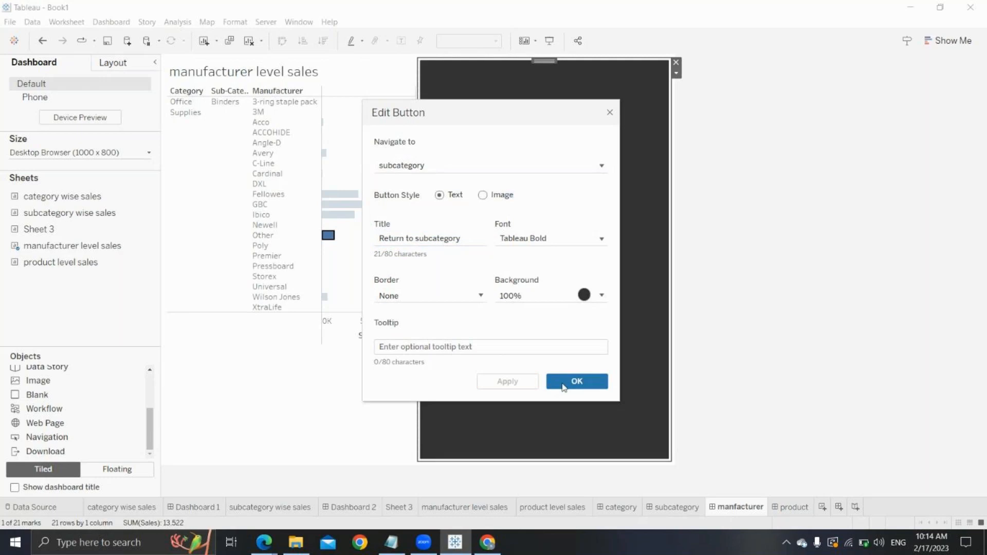
click(564, 386)
Step: Make the "Return to subcategory" button floating, move it to the dashboard's upper-right corner and widen it to fit its title
click(676, 73)
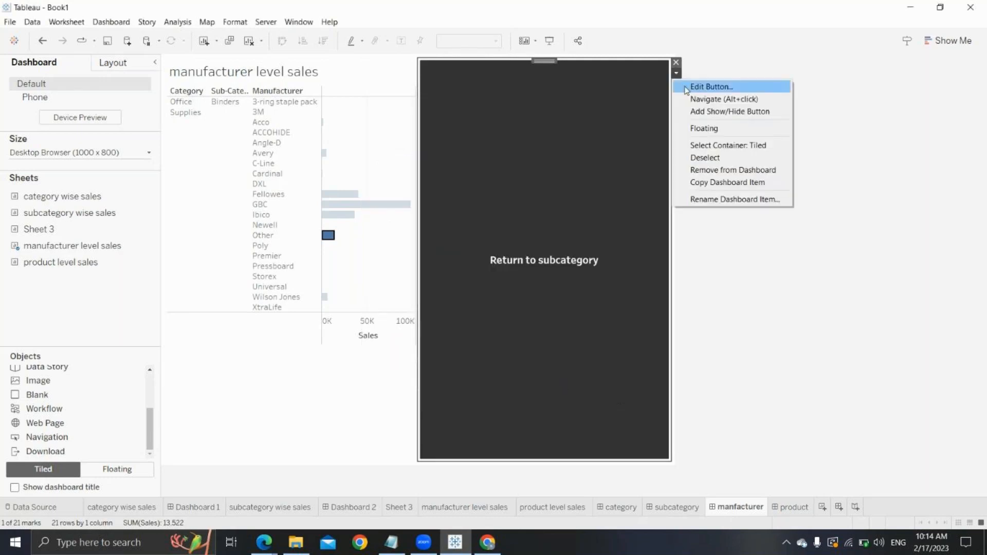
click(689, 130)
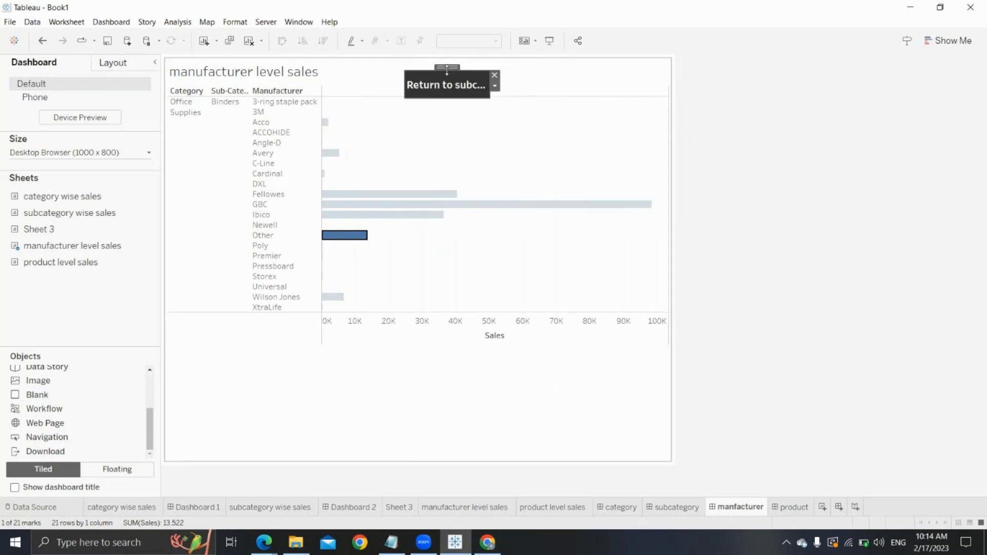
drag(551, 70, 552, 70)
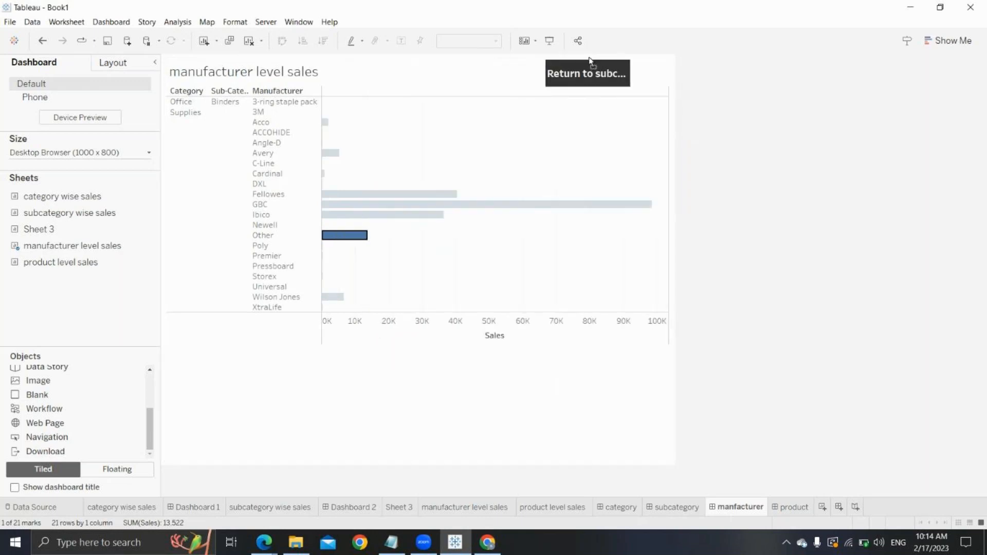
drag(544, 72, 495, 75)
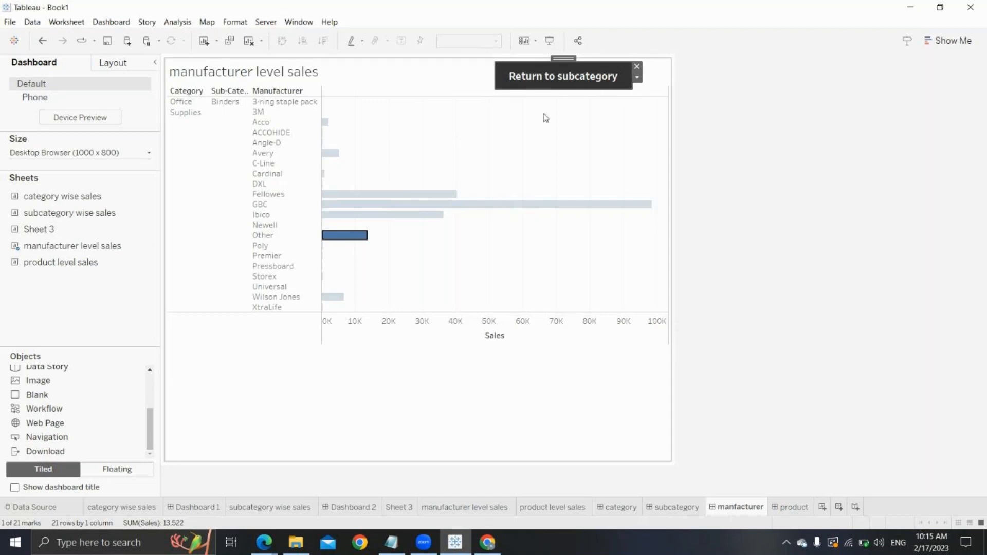
Step: Test the "Return to subcategory" button in presentation mode, and return to editing
click(551, 45)
click(610, 90)
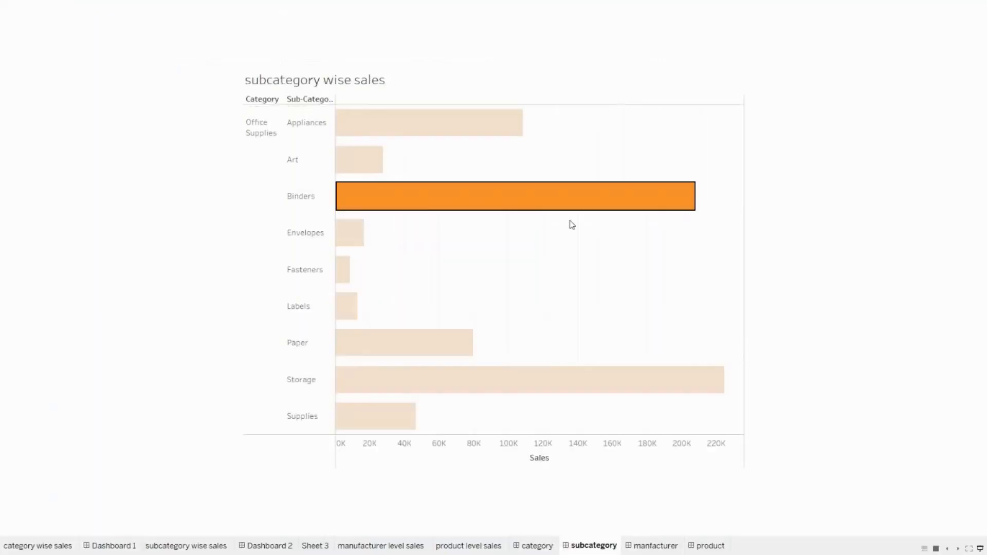
click(980, 548)
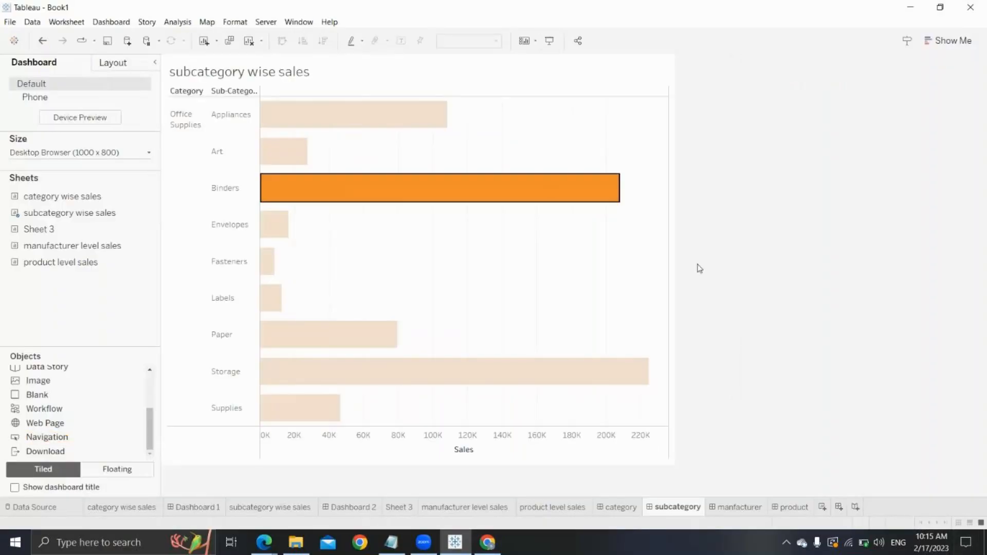
Step: Add a navigation button to the subcategory dashboard and set it to navigate to category
click(462, 274)
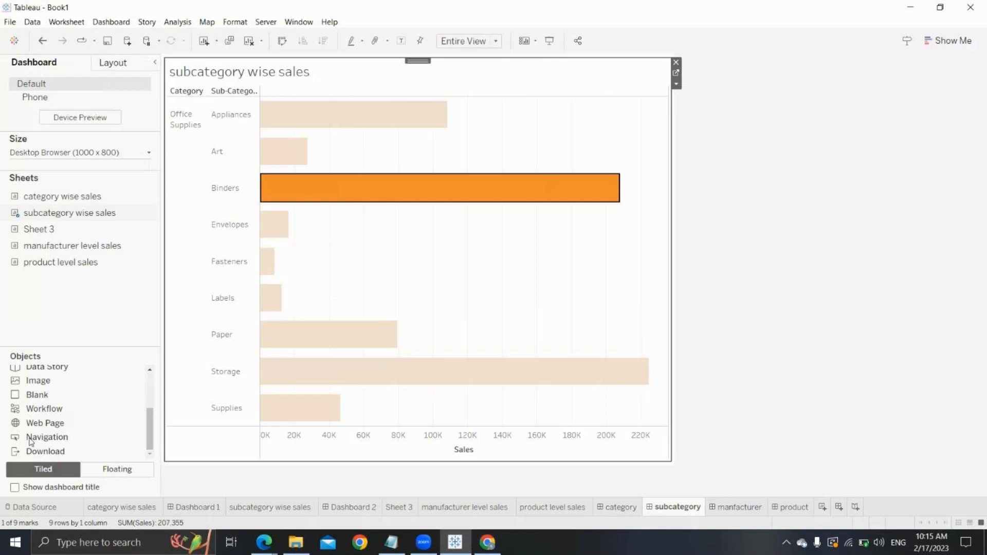
drag(36, 437, 598, 143)
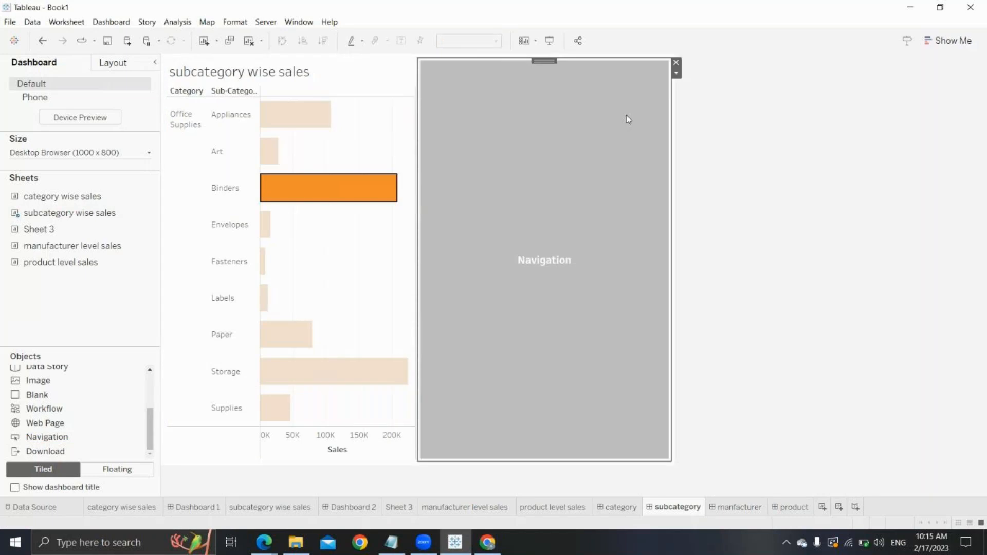
click(675, 73)
click(689, 87)
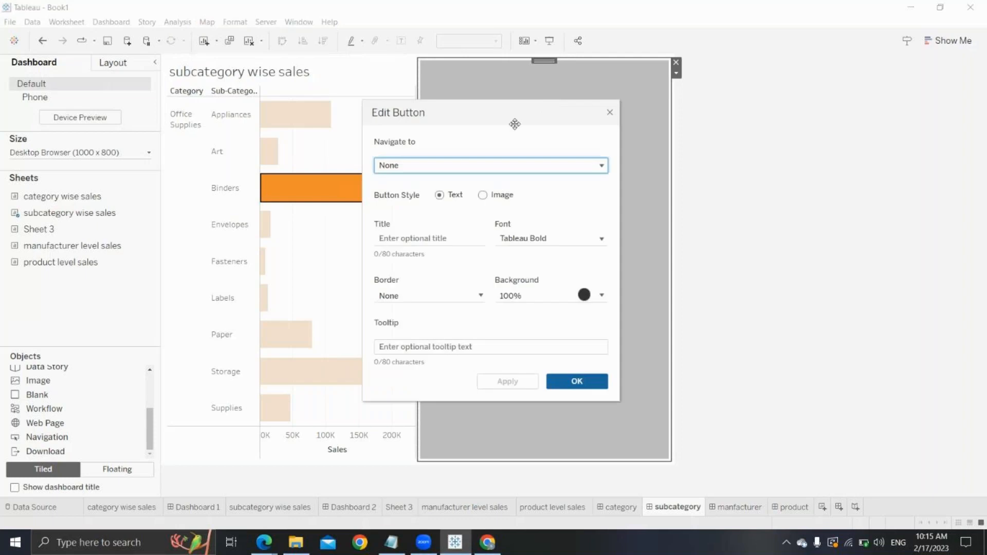
click(482, 165)
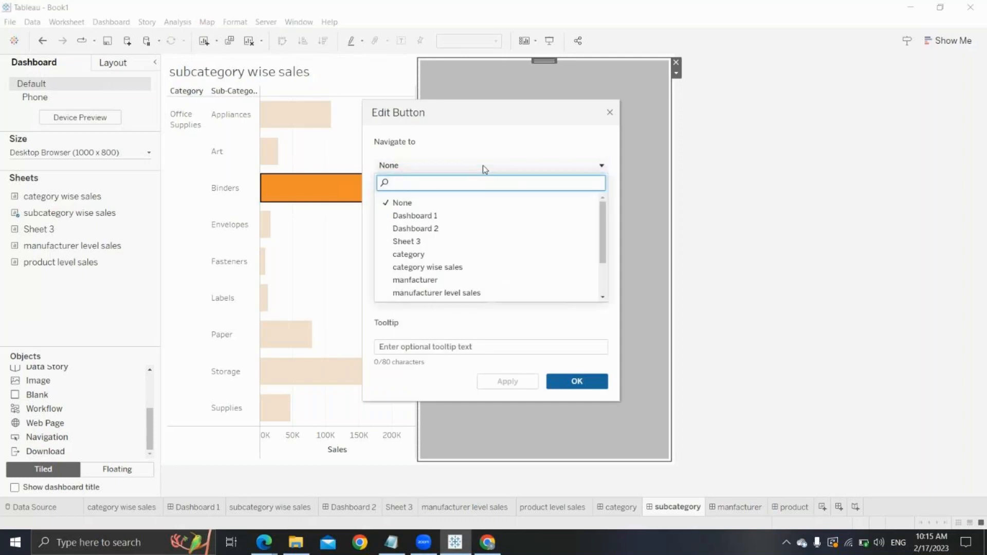
click(436, 257)
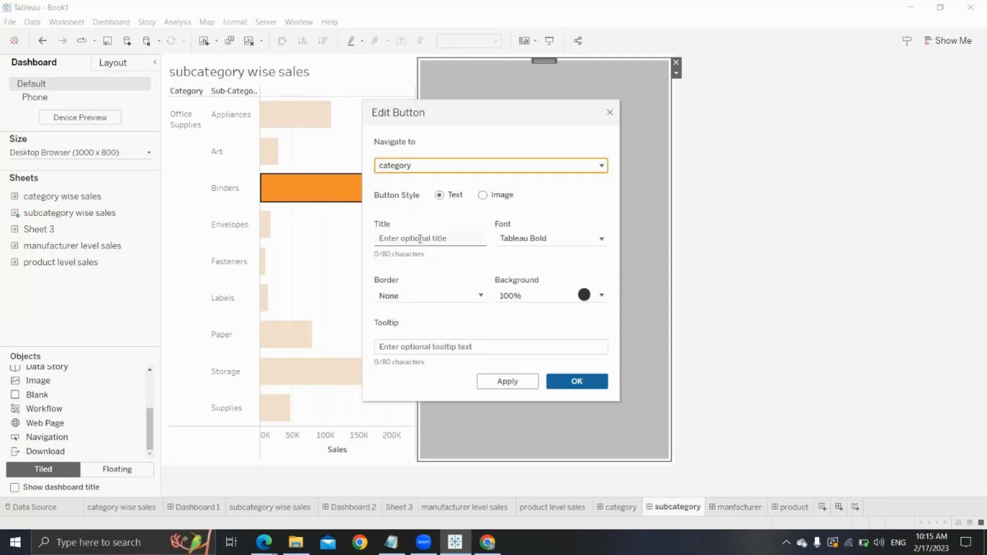
Step: Title the new navigation button "Return to Category" and apply the button settings
click(418, 238)
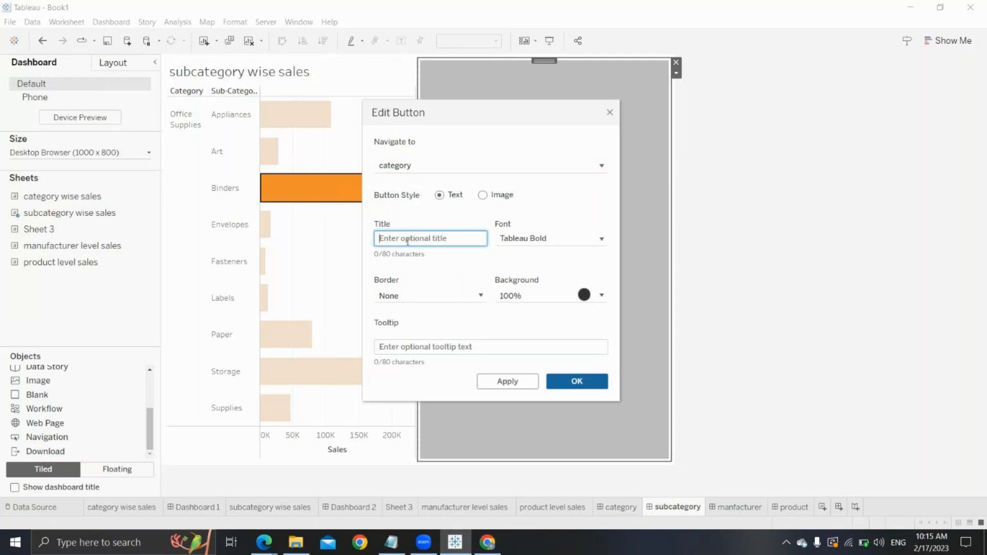
text(R)
key(BackSpace)
text(Retn)
key(BackSpace)
text(urn to Category)
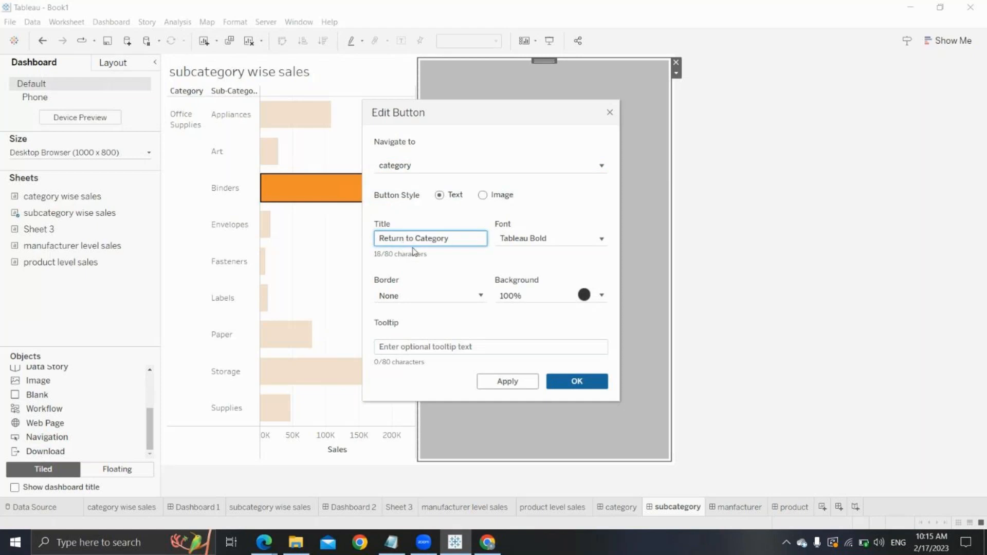
click(527, 387)
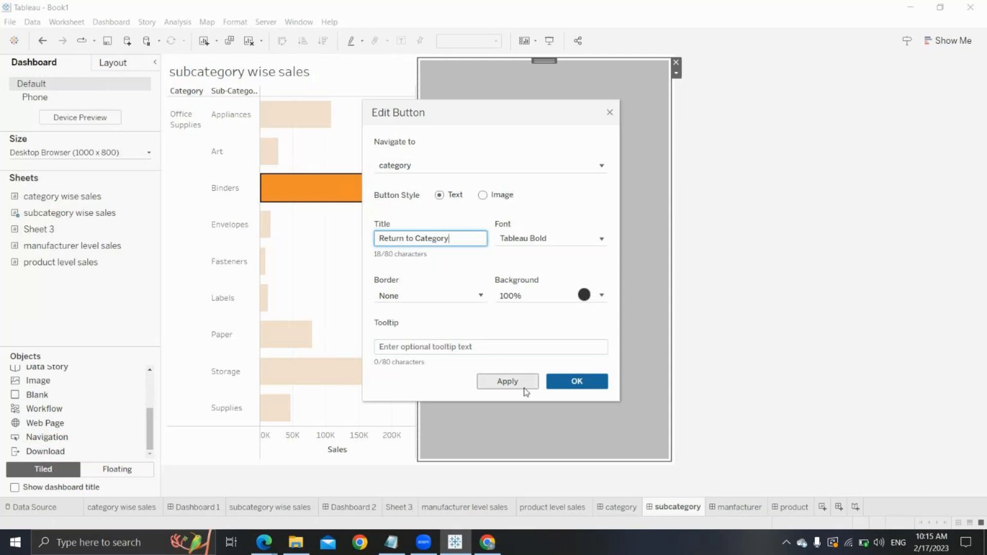
click(577, 381)
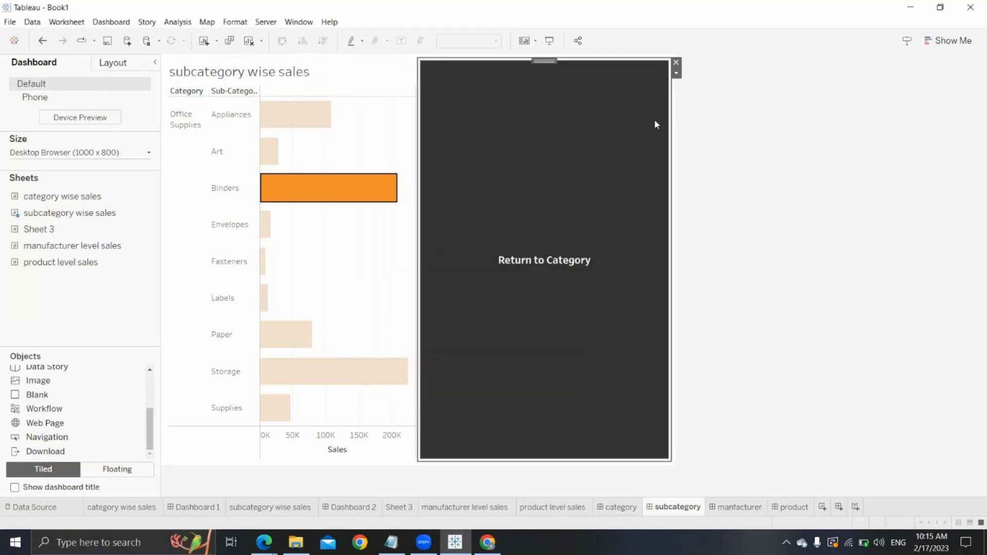
Step: Make the "Return to Category" button floating, move it to the dashboard's upper-right corner and widen it to fit its title
click(676, 73)
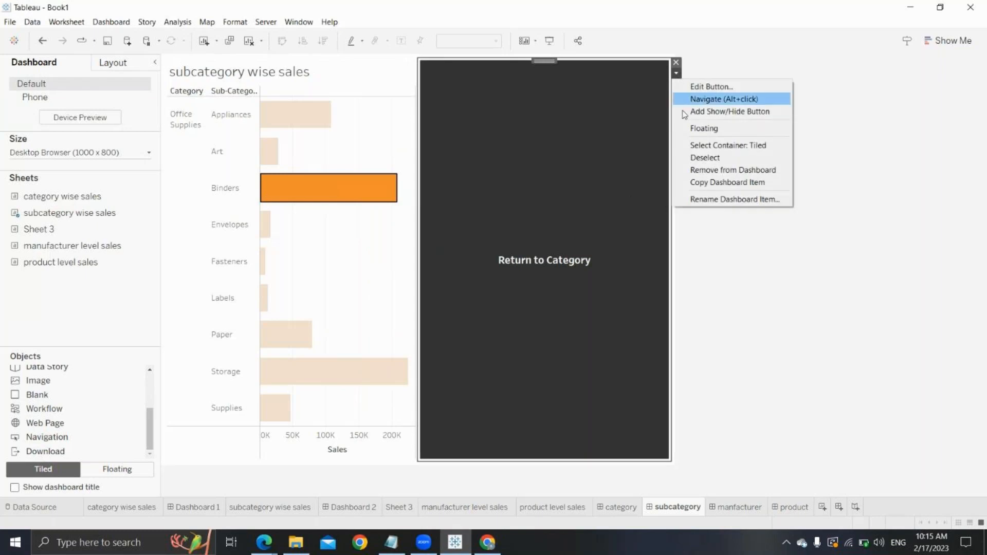
click(692, 128)
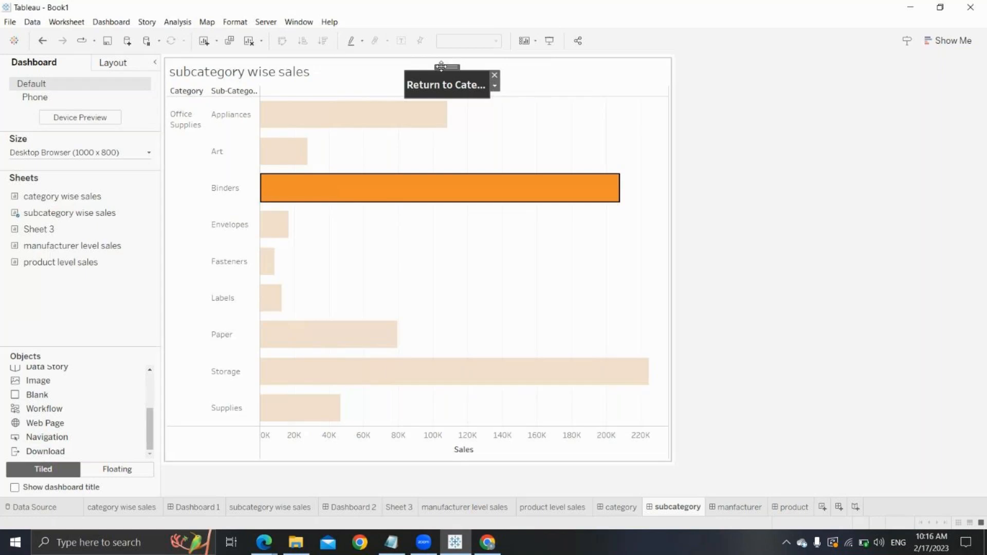
drag(441, 66, 612, 58)
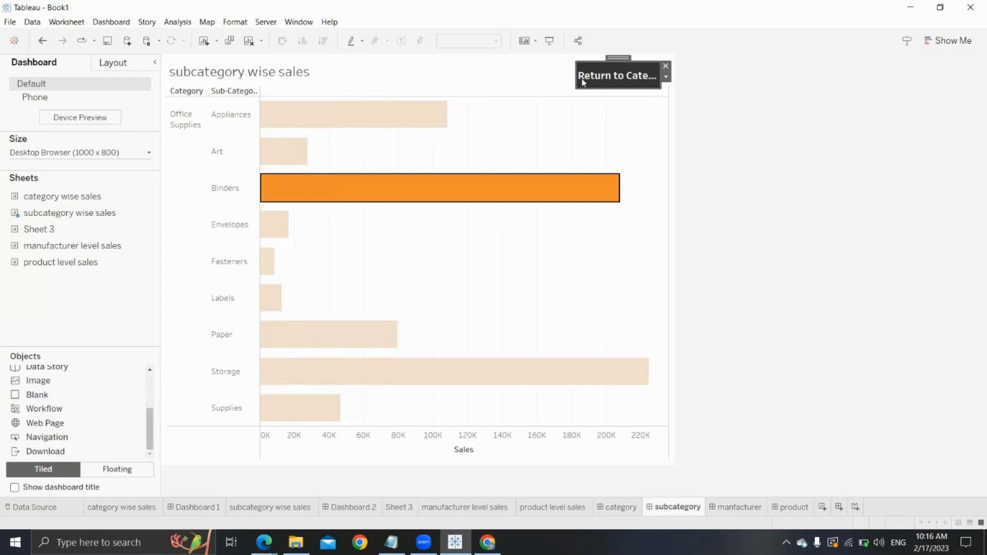
drag(573, 76, 430, 352)
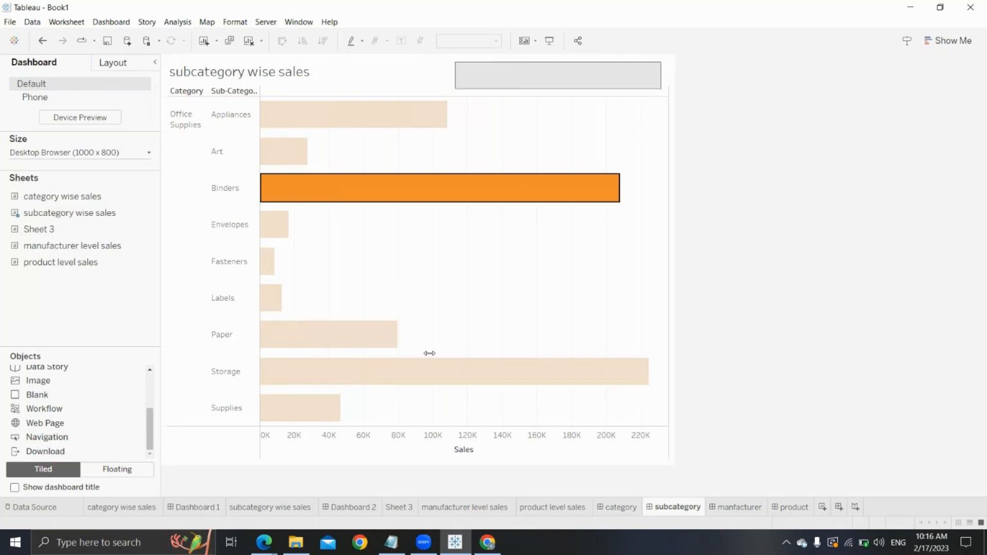
Step: Test the "Return to Category" button in presentation mode, and clear the selection on the category chart
click(552, 39)
click(596, 87)
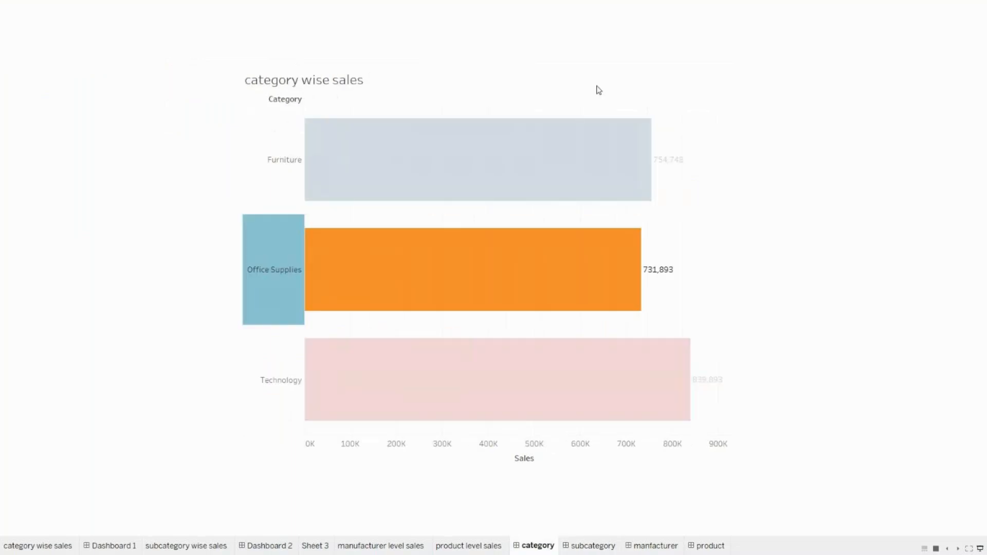
click(745, 97)
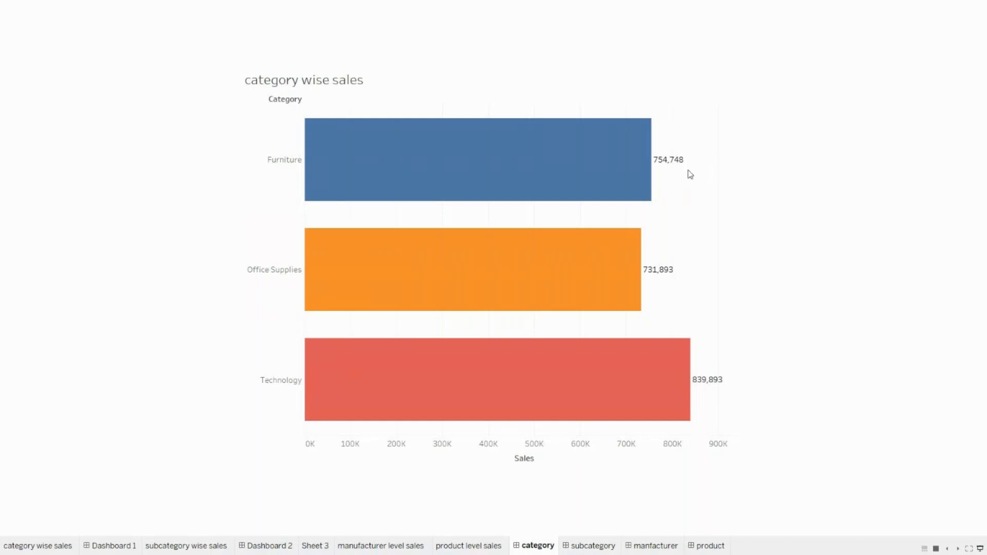
Step: Select the Furniture bar on the category dashboard to bring up its Filter1 drill-down link
mouse_move(398, 182)
click(402, 164)
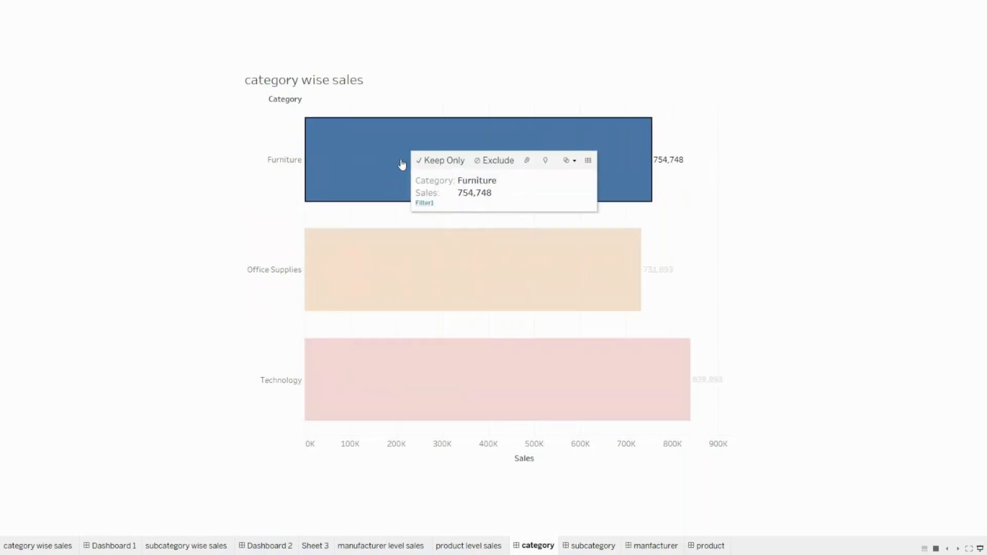
click(432, 194)
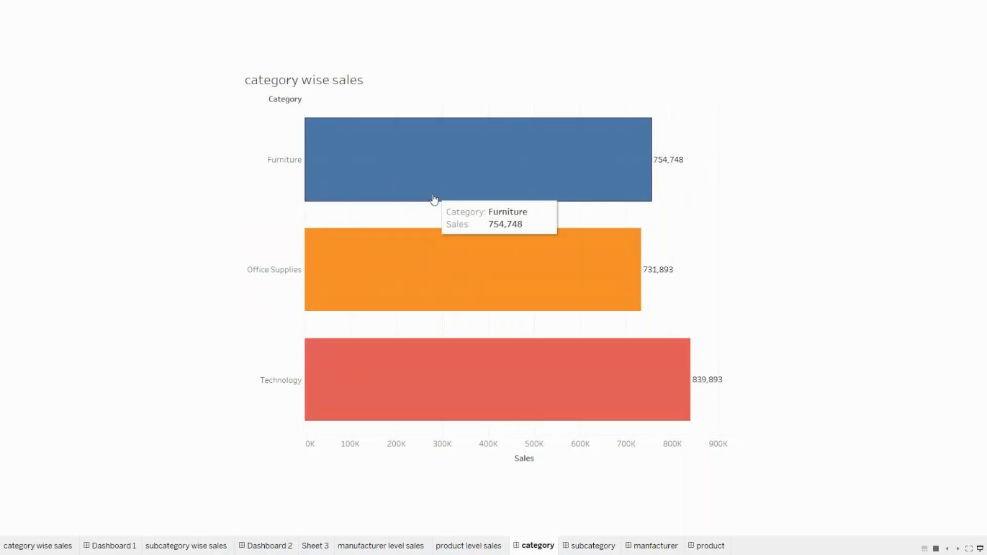
click(436, 168)
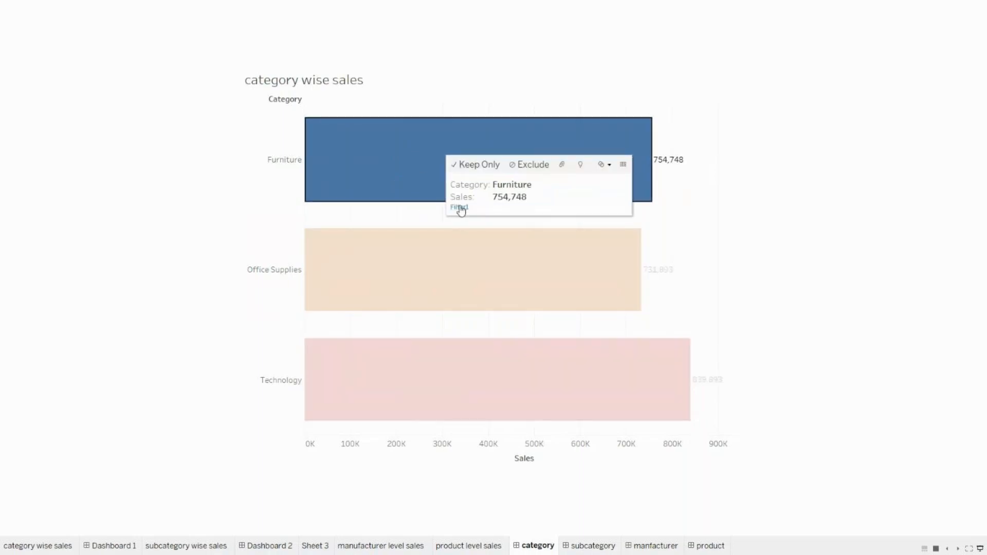
Step: Drill down from Furniture through the Chairs subcategory and the Hon manufacturer to the product level sales
click(459, 207)
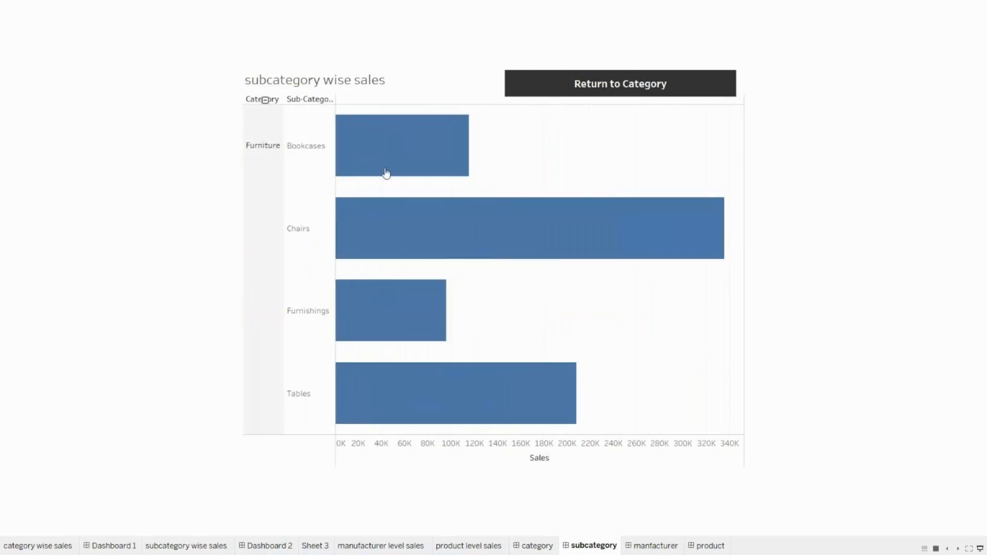
click(448, 239)
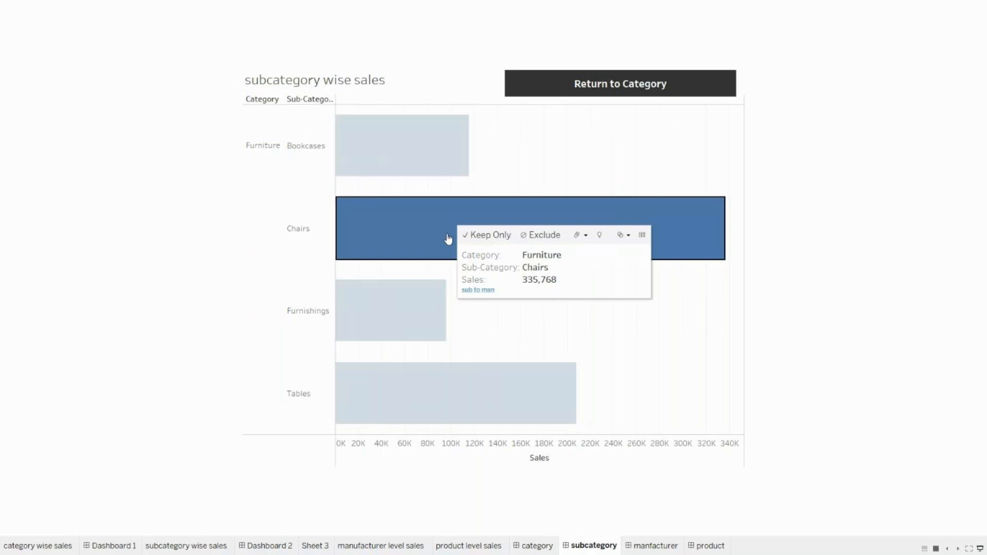
click(484, 292)
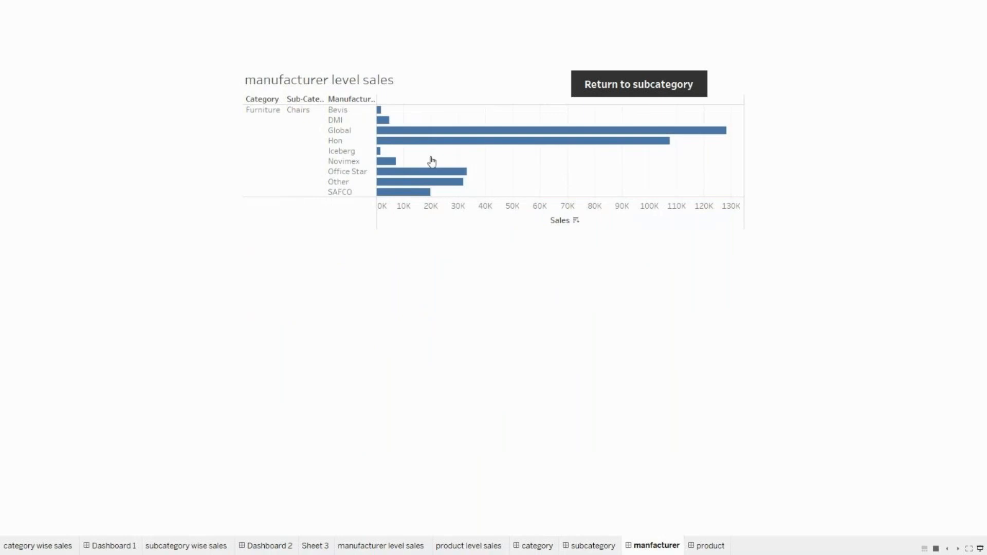
mouse_move(397, 185)
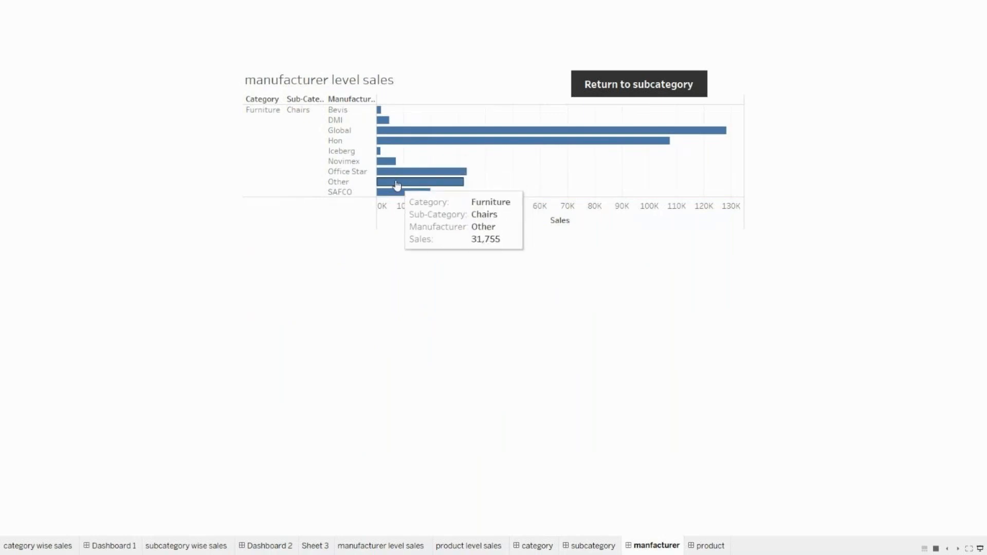
click(411, 141)
click(442, 209)
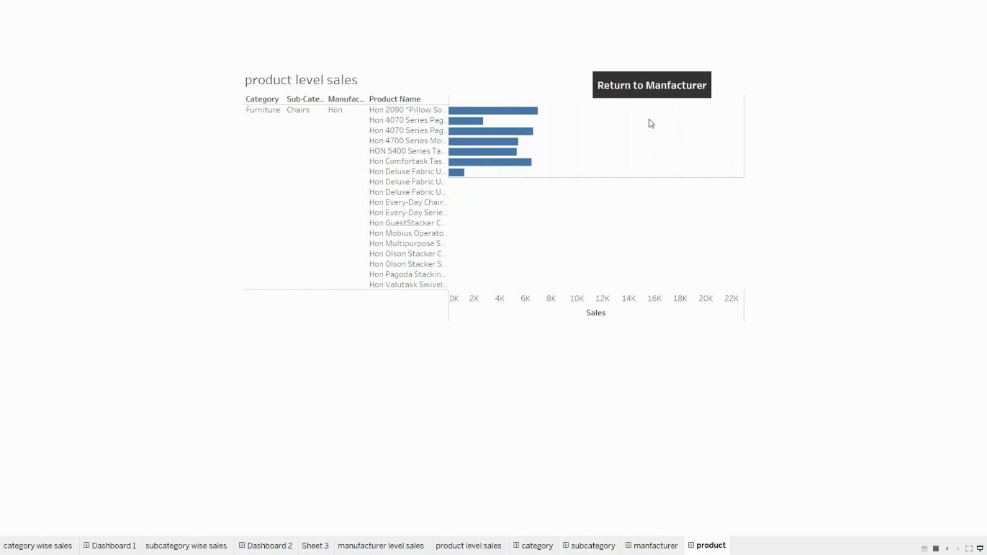
Step: Go back level by level through the manufacturer and subcategory dashboards to the category dashboard using the return buttons
click(648, 91)
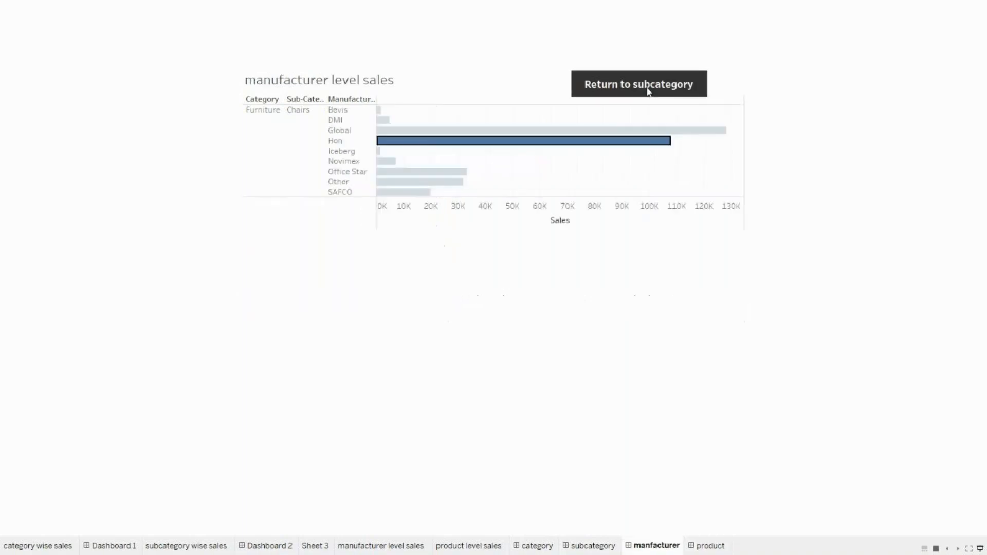
click(648, 91)
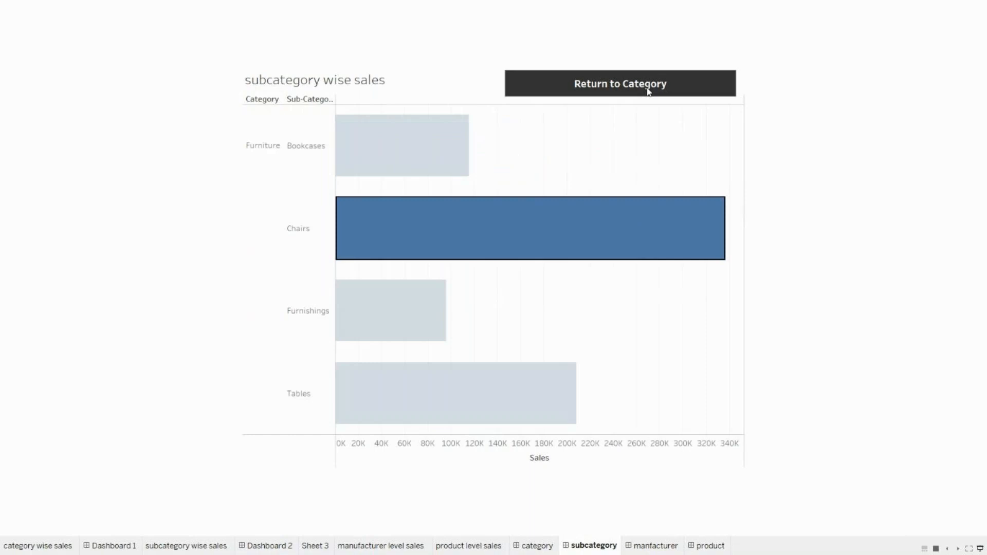
click(648, 91)
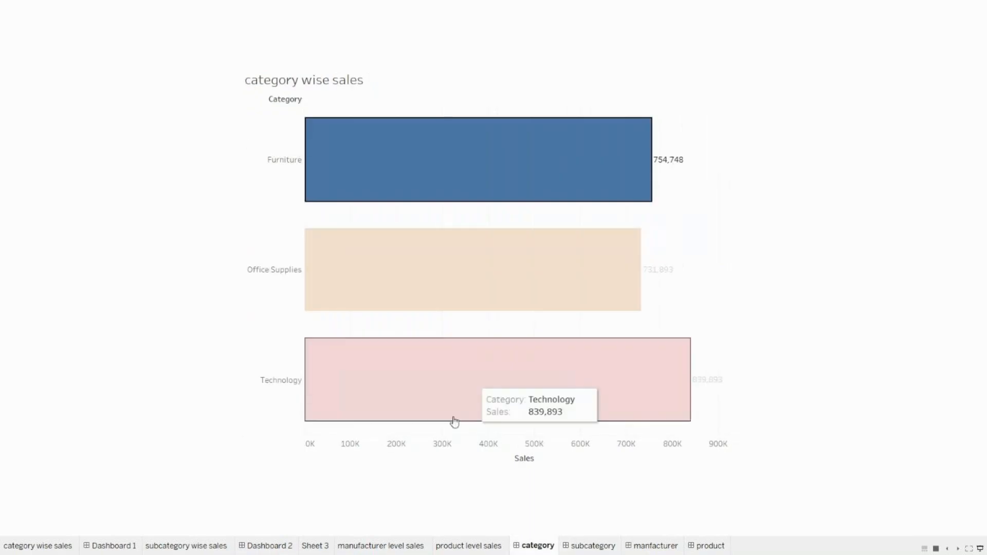
click(443, 398)
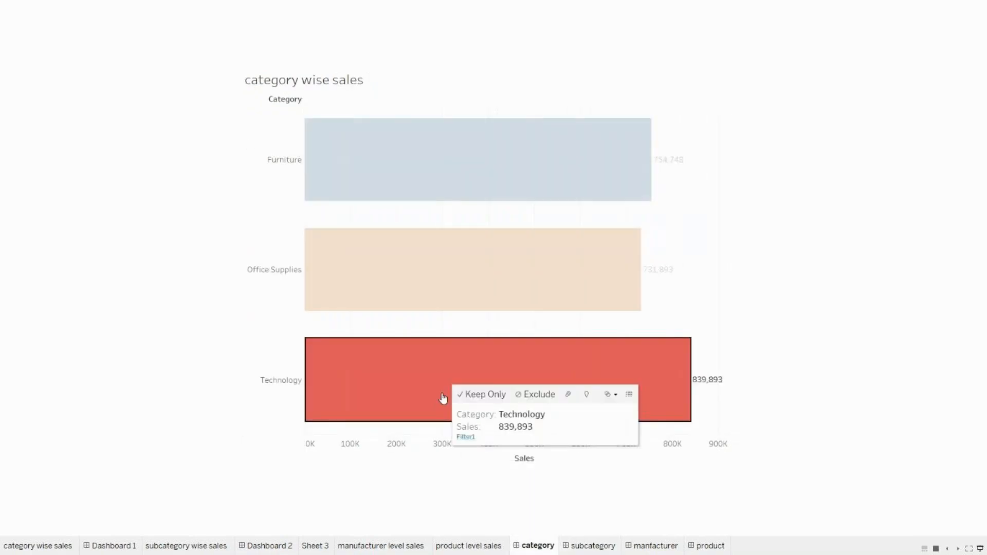
click(441, 380)
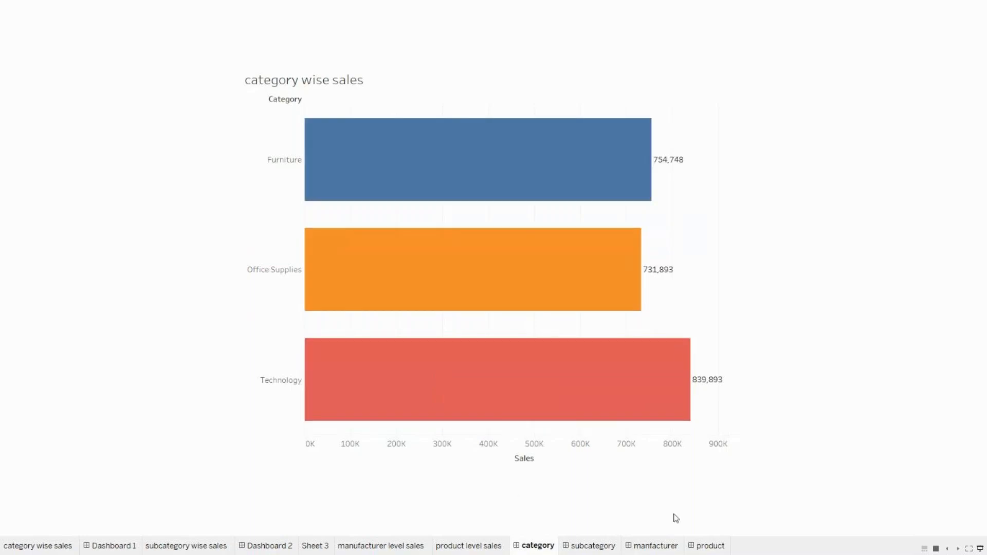
Step: Leave presentation mode on the product dashboard and move the Return to Manfacturer button into the empty area below the chart
click(704, 548)
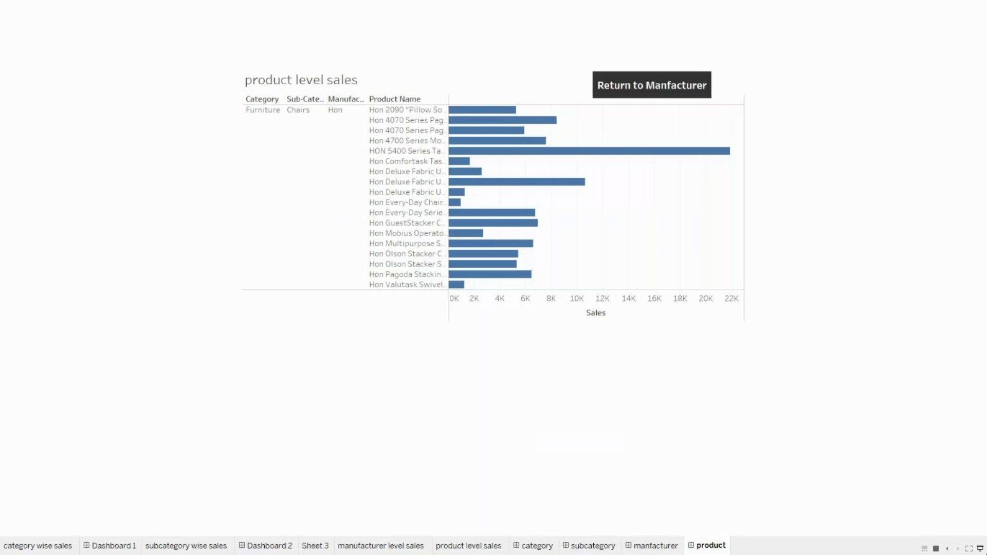
click(979, 549)
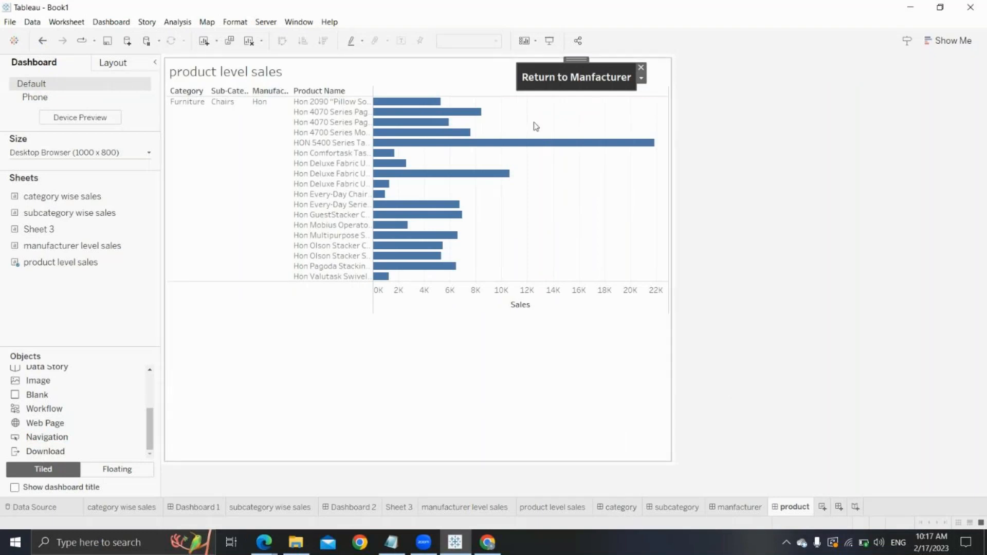
drag(543, 90, 545, 82)
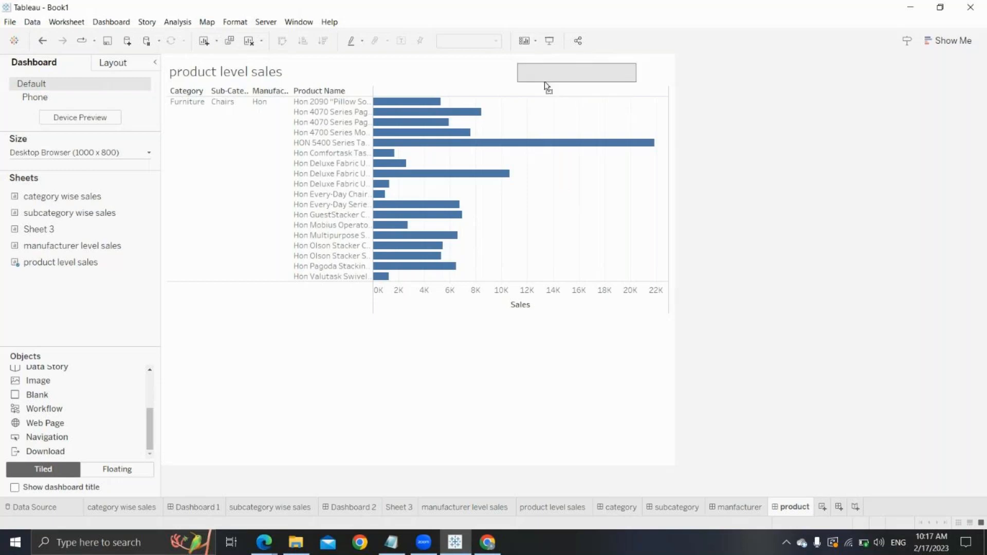
drag(544, 81, 568, 325)
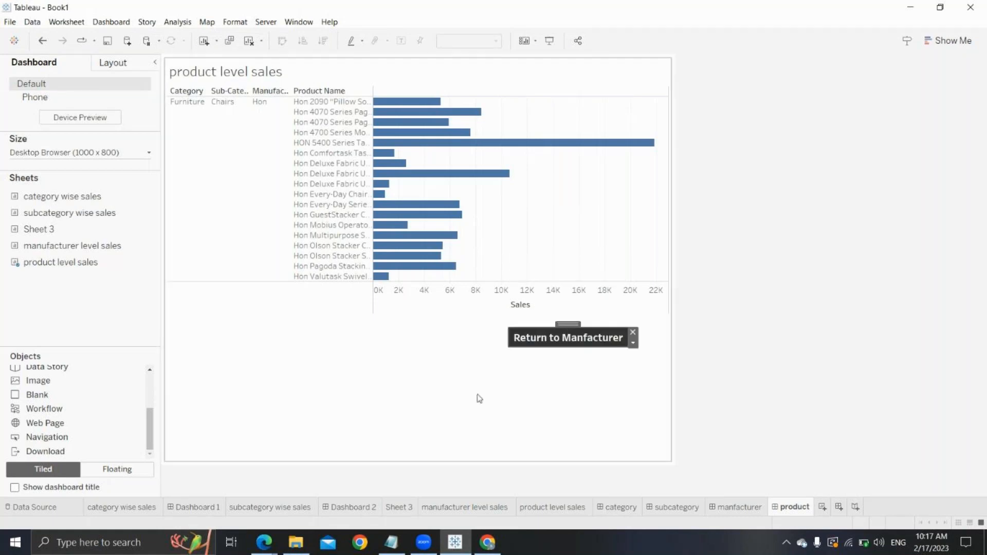
click(501, 389)
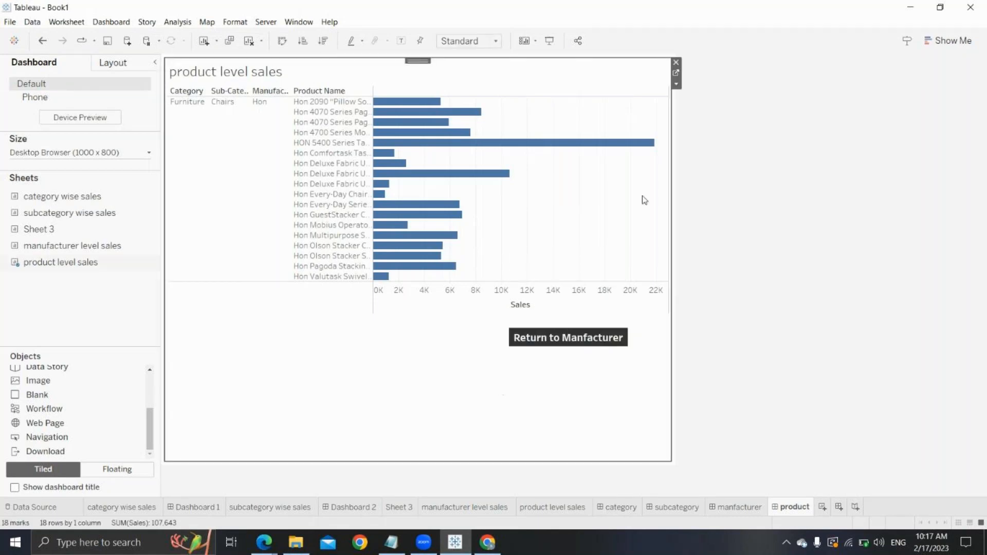
Step: Add a floating Navigation object under the Return to Manfacturer button and widen it to about that button's width
mouse_move(46, 435)
mouse_down()
mouse_move(225, 414)
mouse_move(348, 445)
mouse_move(511, 412)
mouse_up()
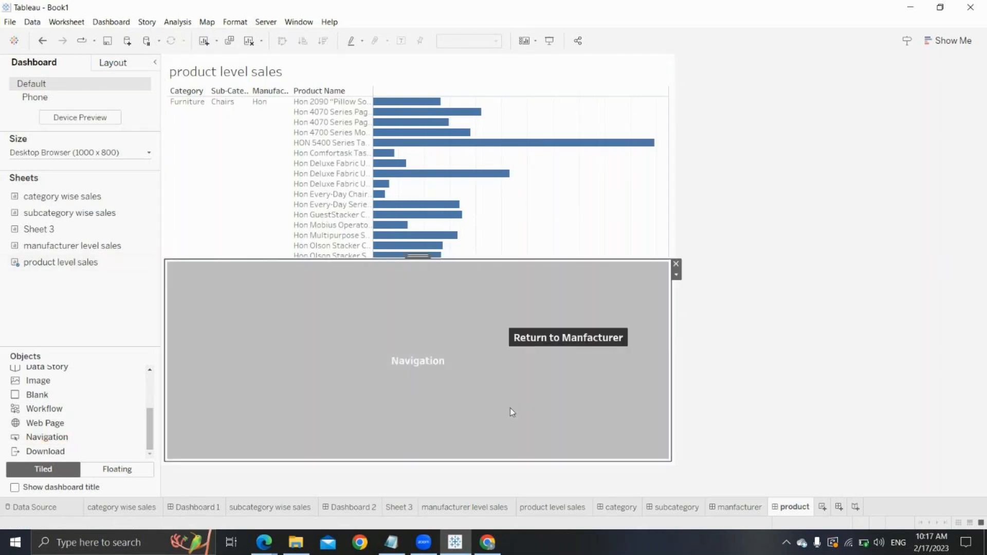
click(677, 280)
click(696, 338)
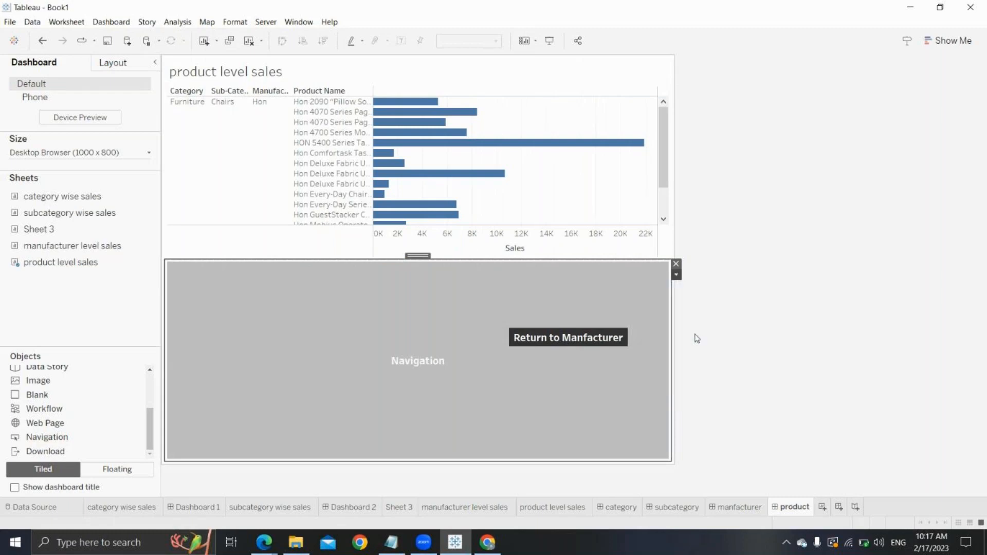
drag(225, 239, 554, 351)
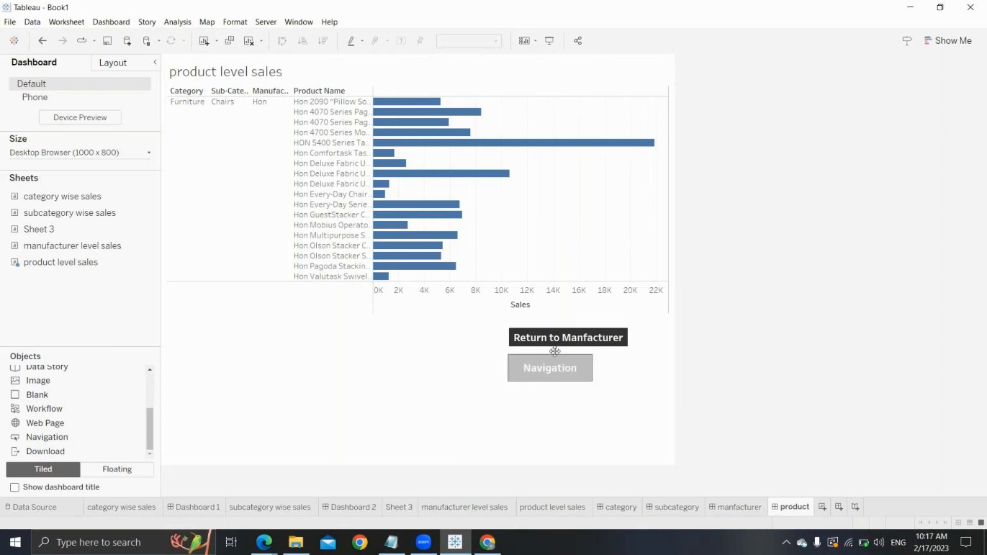
drag(554, 351, 631, 365)
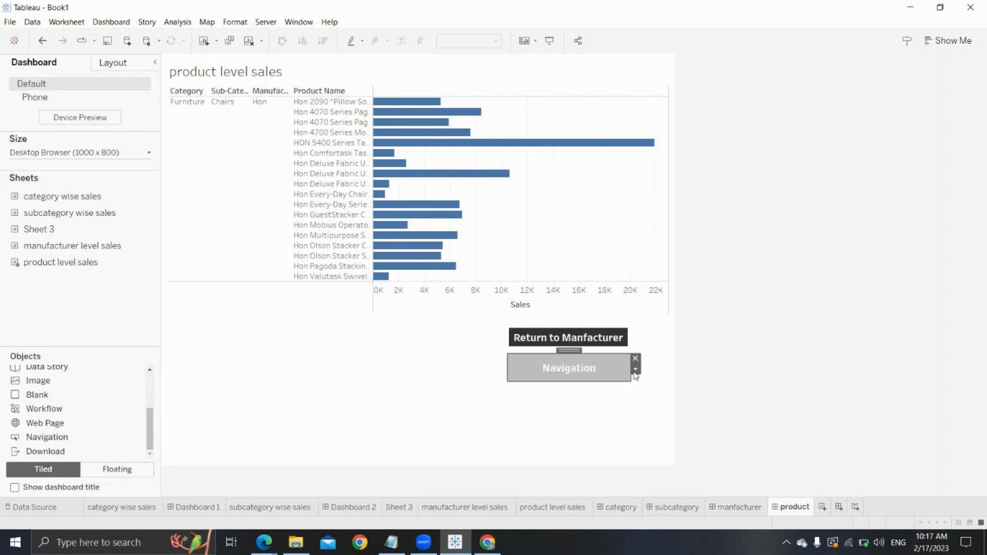
Step: Set the new navigation button's target to the category dashboard
click(636, 369)
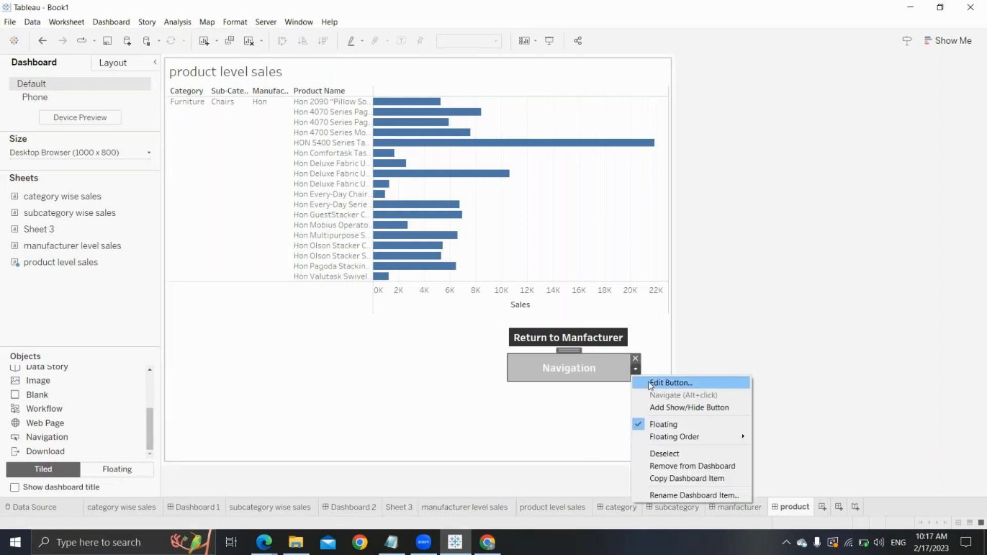
click(653, 386)
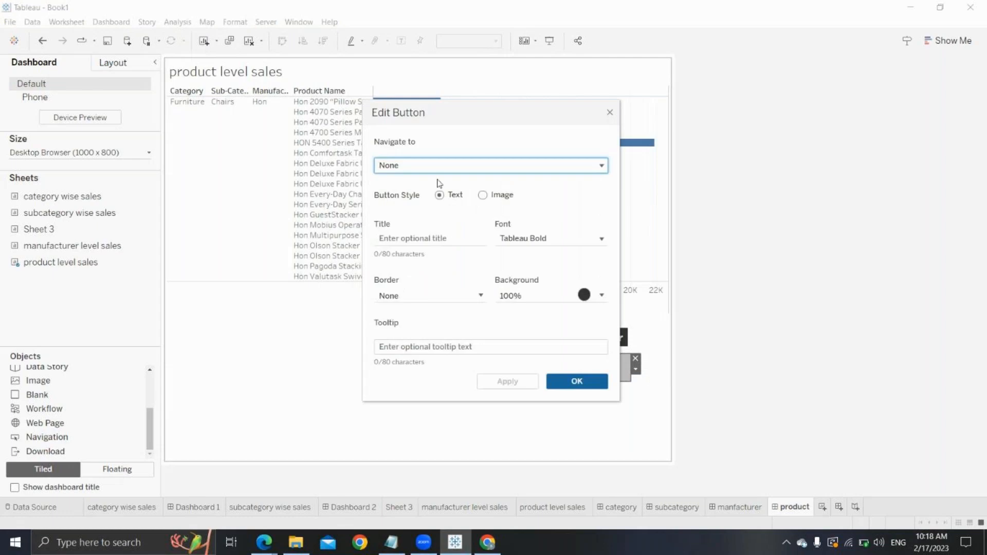
click(601, 167)
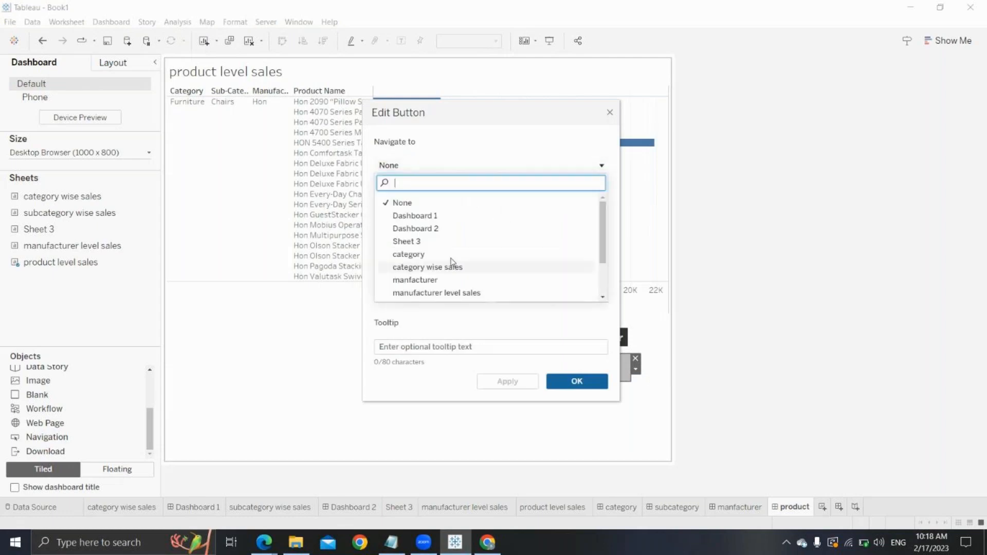
click(409, 255)
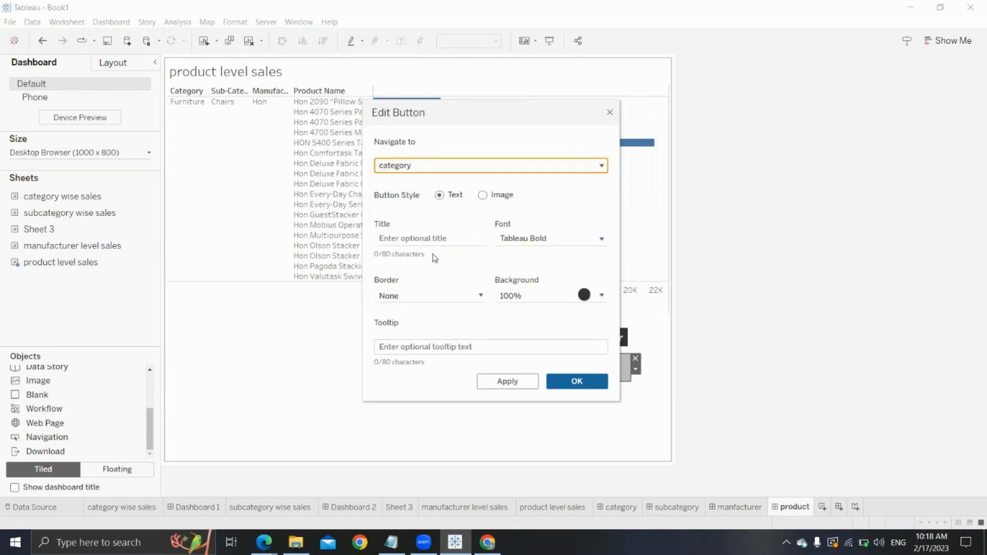
Step: Title the navigation button "Return to Category" and apply the button settings
click(410, 239)
text(Ret)
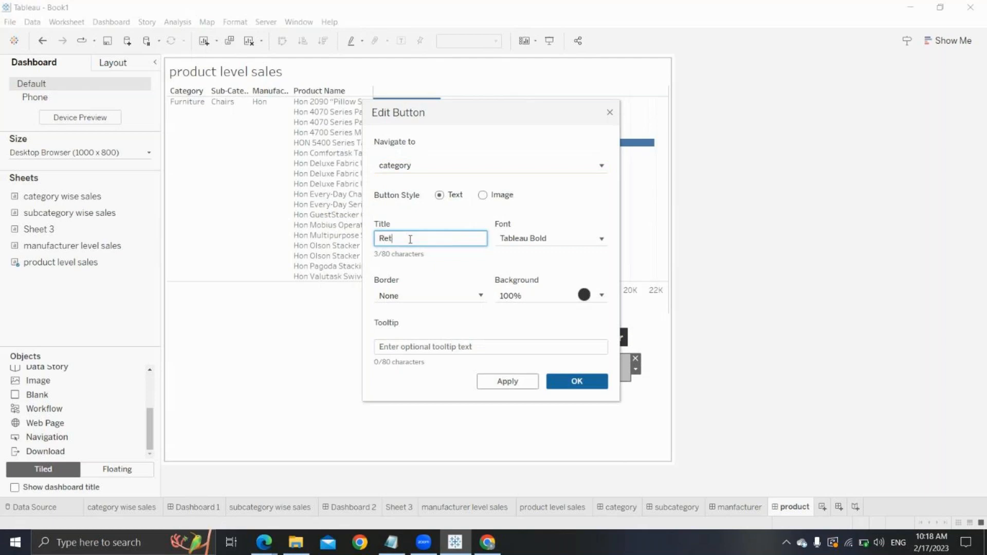
text(rurnt To)
key(BackSpace)
key(BackSpace)
key(BackSpace)
key(BackSpace)
text(to Category)
click(529, 379)
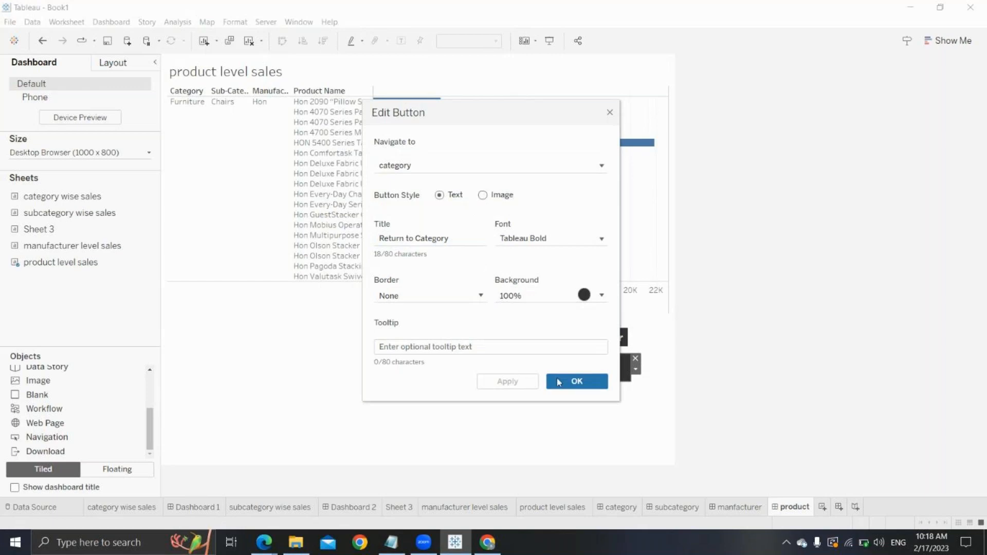
click(570, 388)
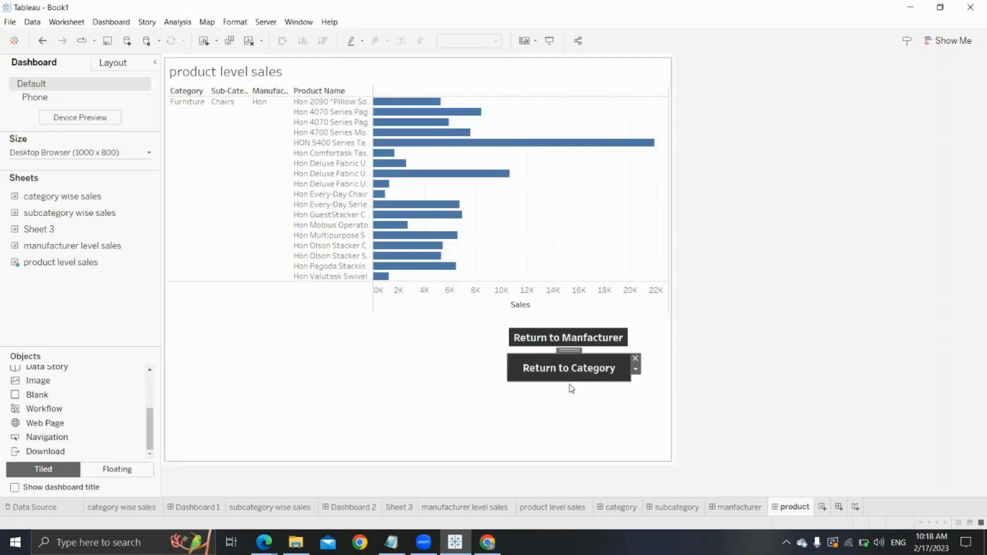
Step: Test the Return to Category button in presentation mode, and drill down into the Office Supplies subcategories
click(549, 40)
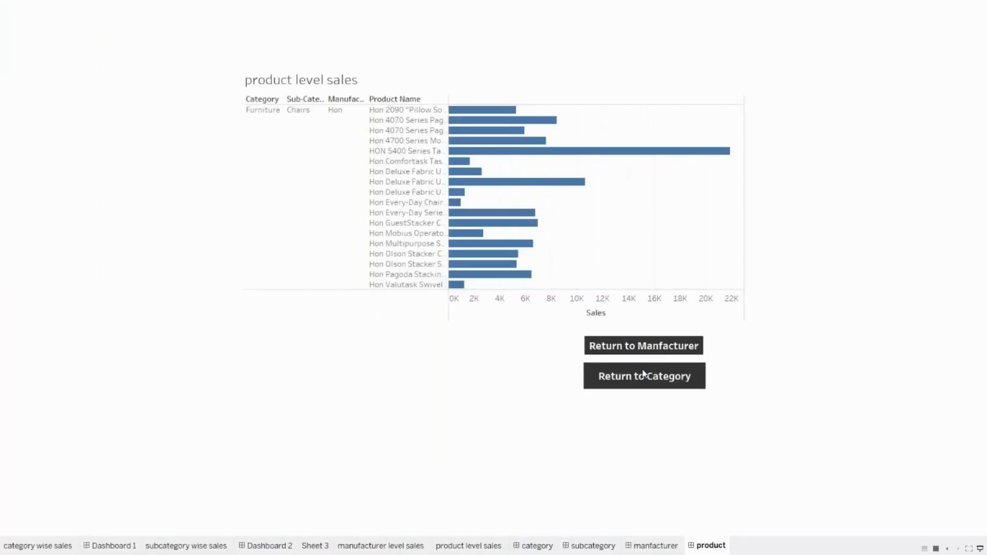
click(641, 383)
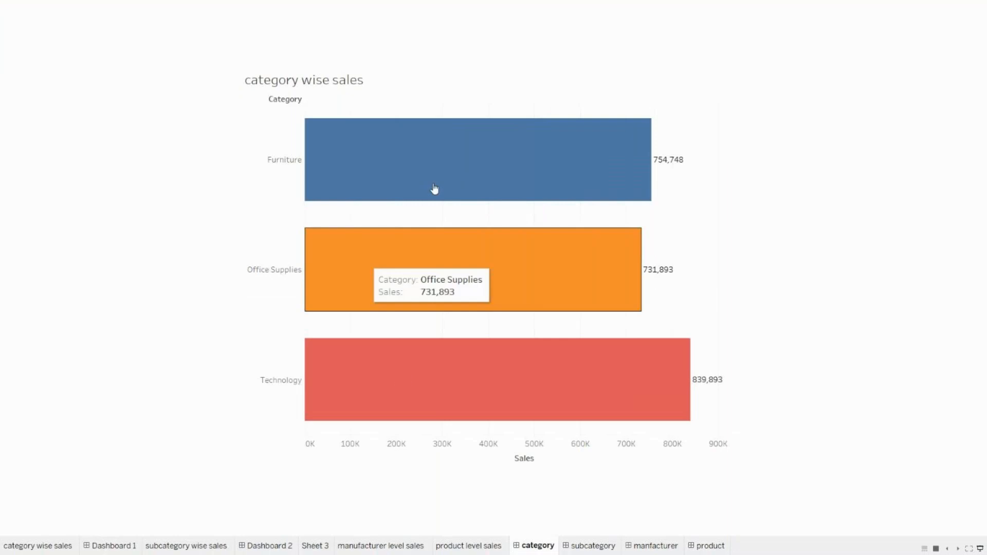
click(415, 251)
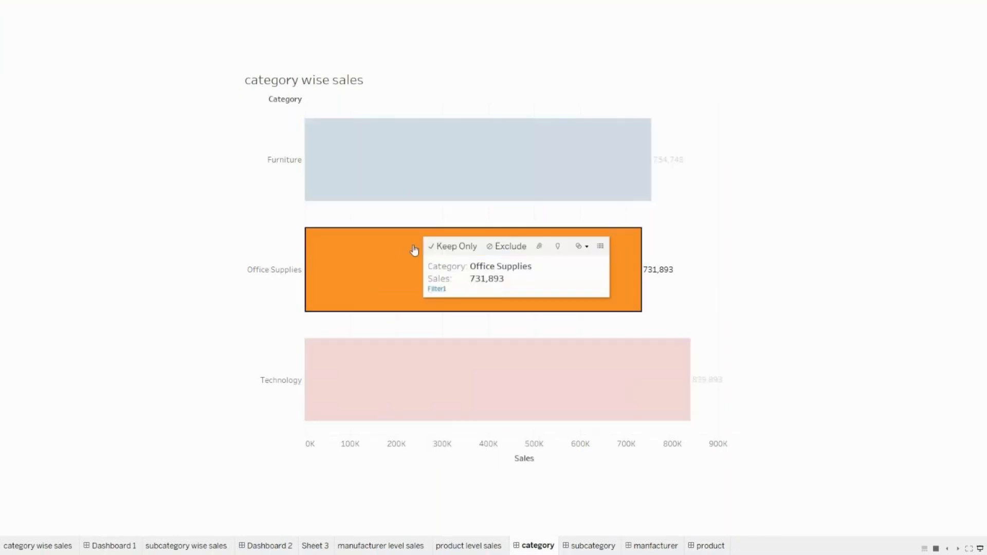
click(437, 289)
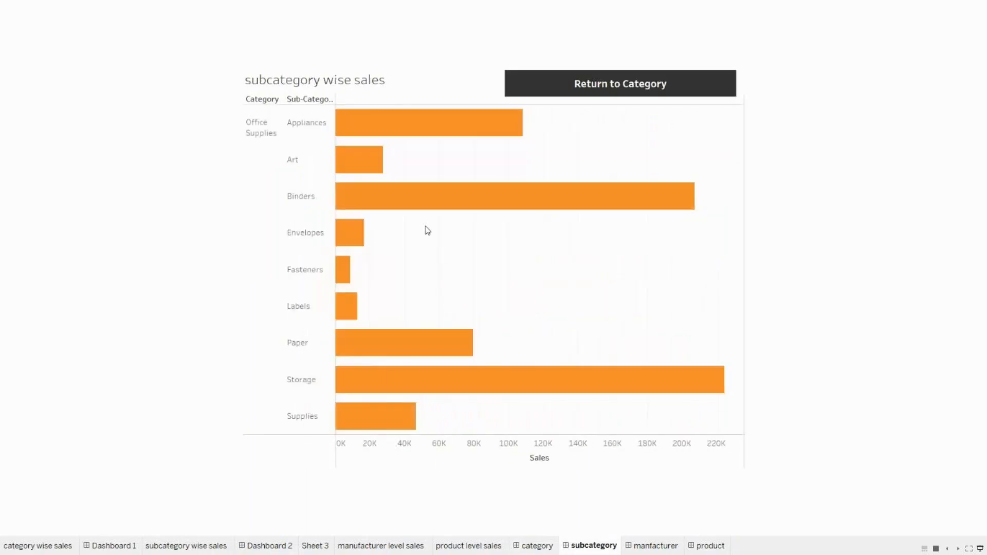
Step: Drill down from the Paper subcategory through the manufacturer Other to its product level sales
click(428, 201)
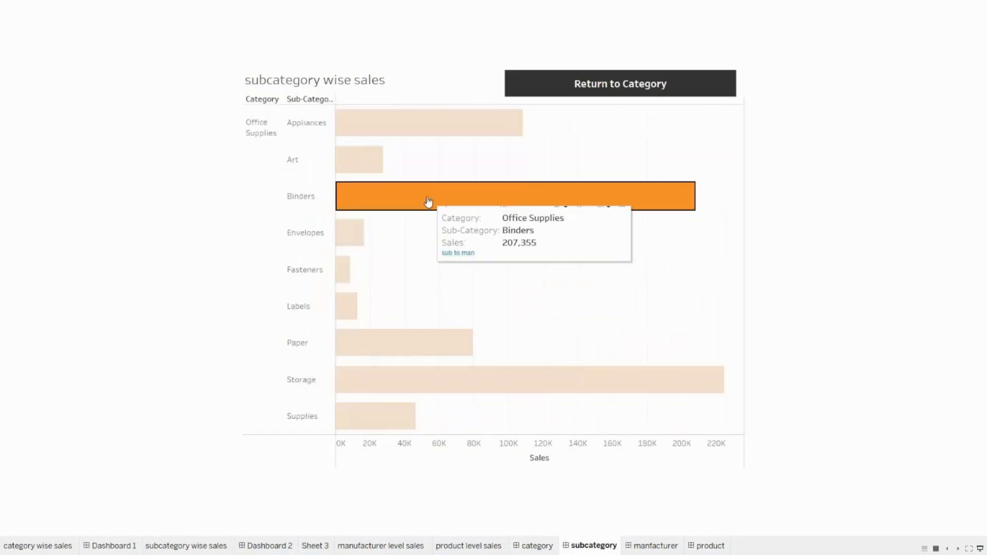
click(398, 353)
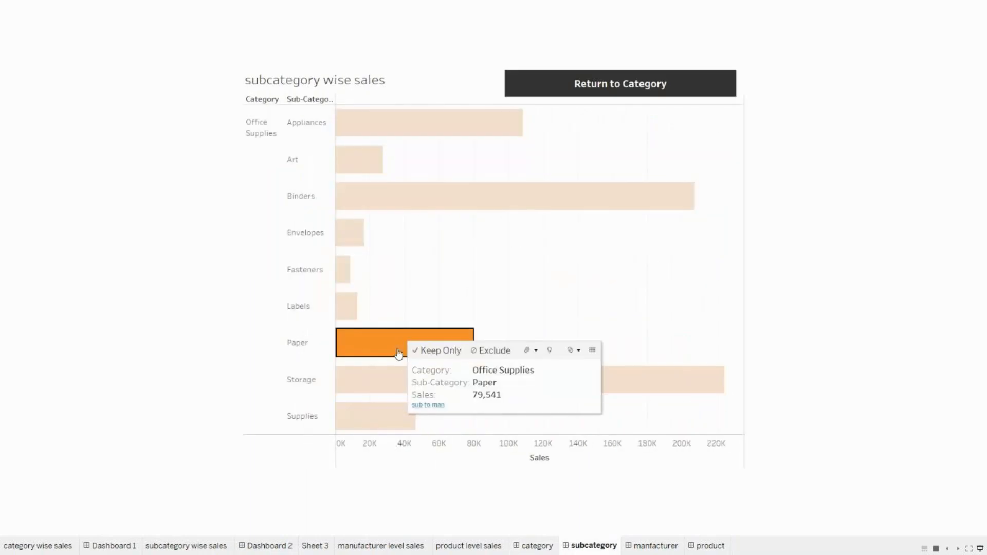
click(426, 406)
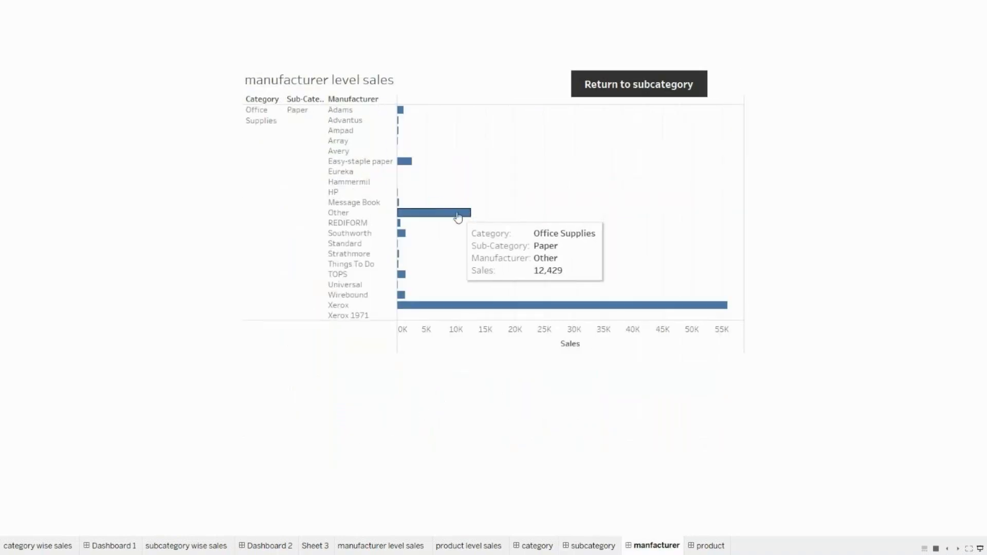
click(458, 212)
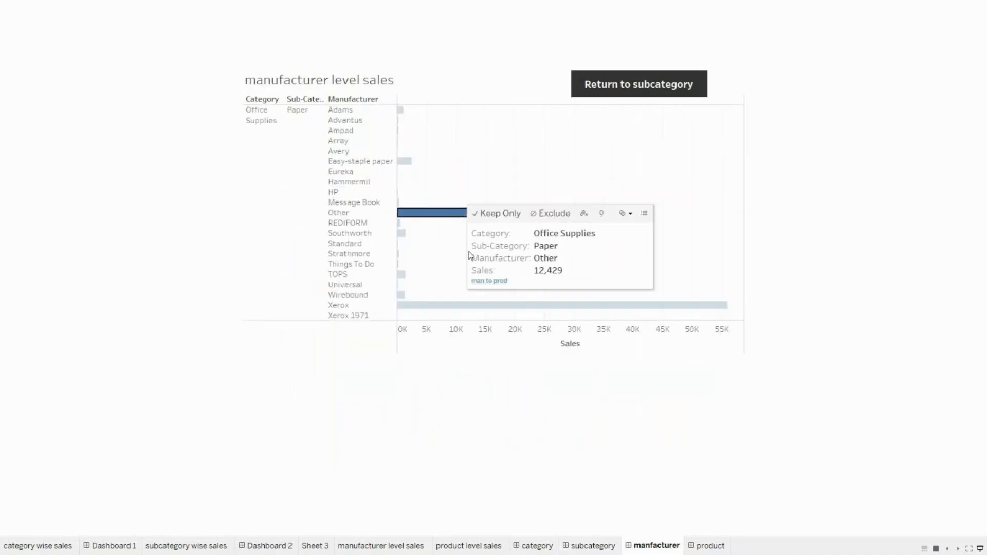
click(483, 281)
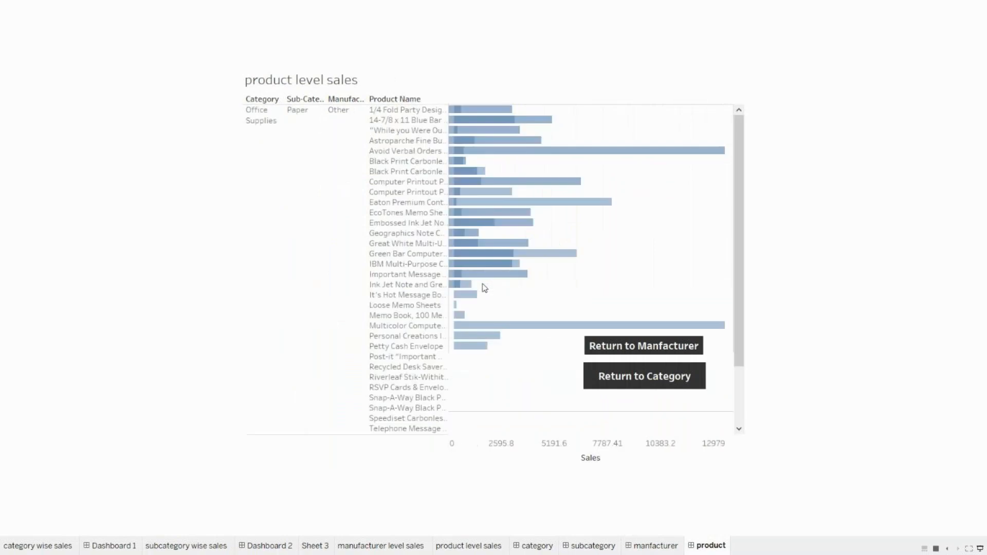
Step: Test the return to the category dashboard, leave presentation mode and clear the Office Supplies selection
click(636, 383)
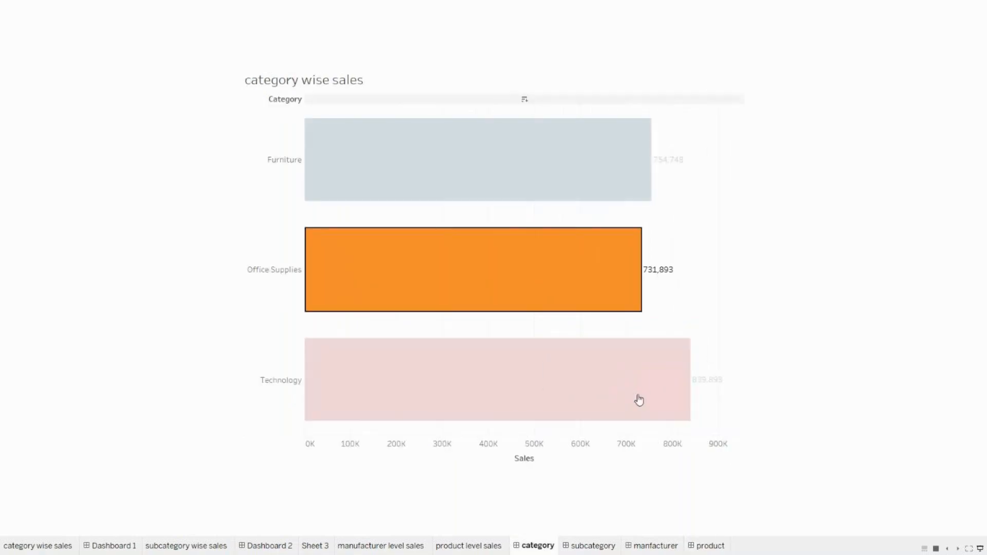
click(979, 549)
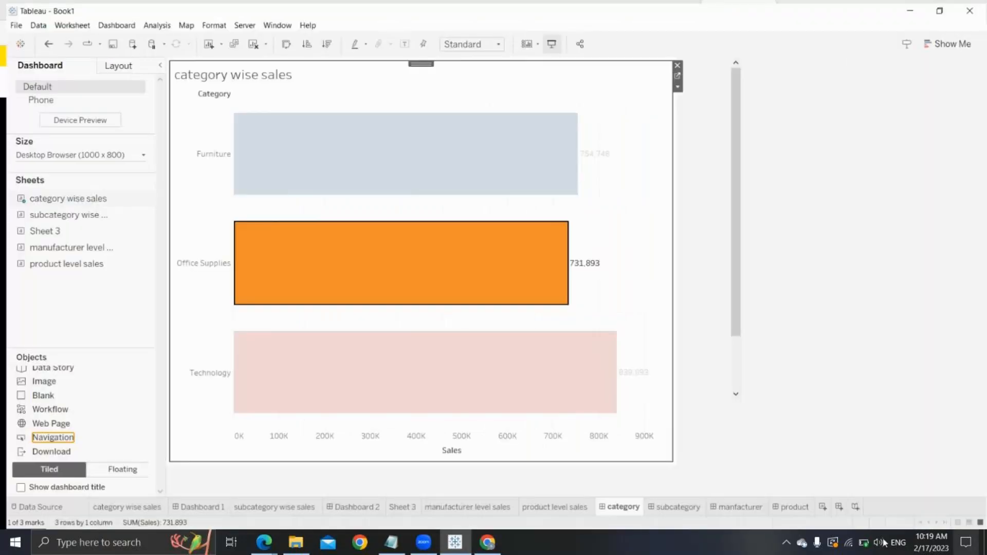
click(641, 268)
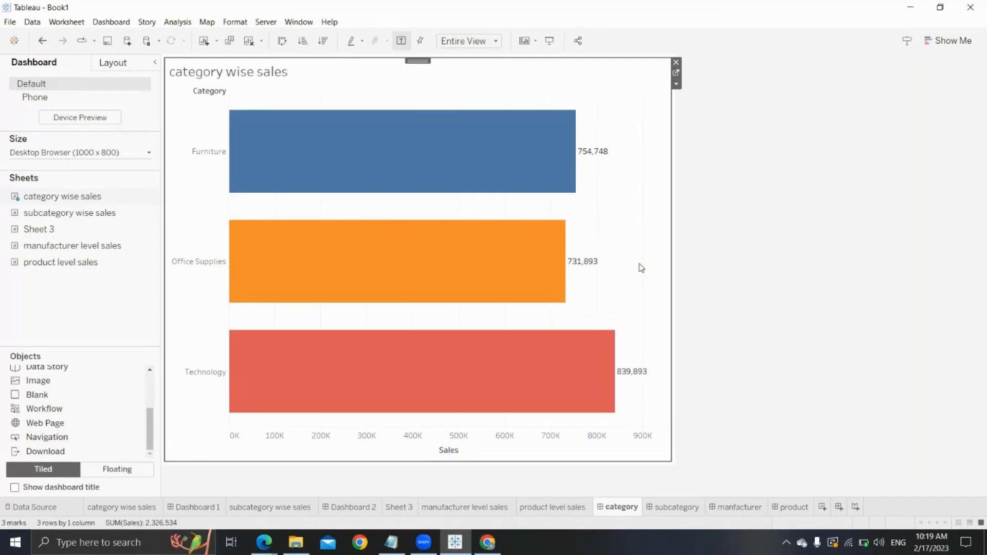
Step: Add a new worksheet after the product dashboard and widen its Marks card area slightly
click(822, 508)
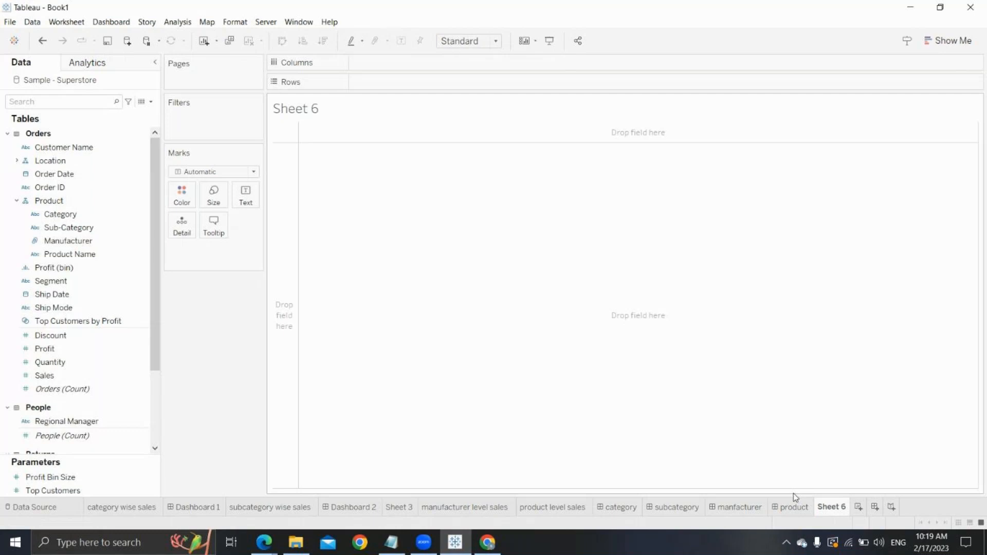
mouse_move(792, 516)
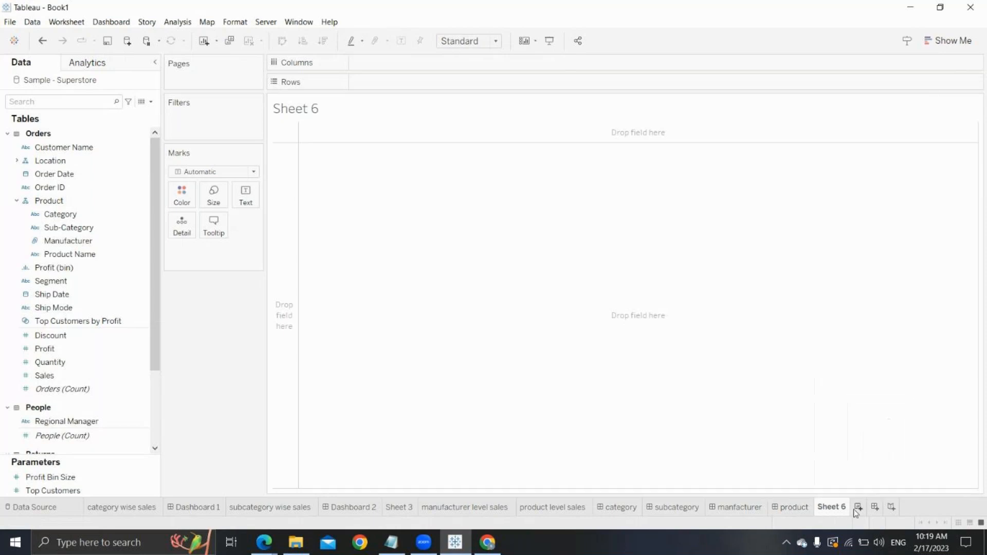
click(105, 339)
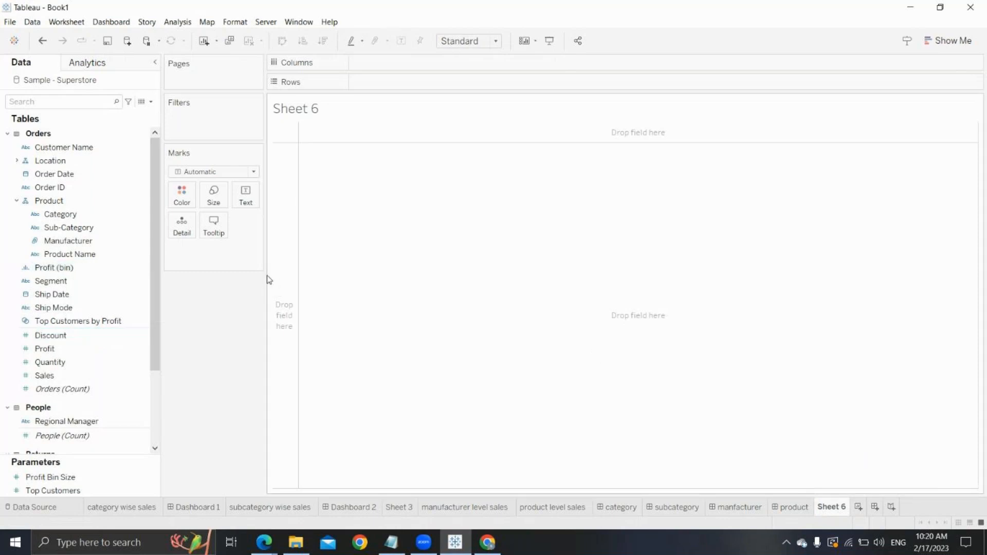
drag(266, 275, 299, 281)
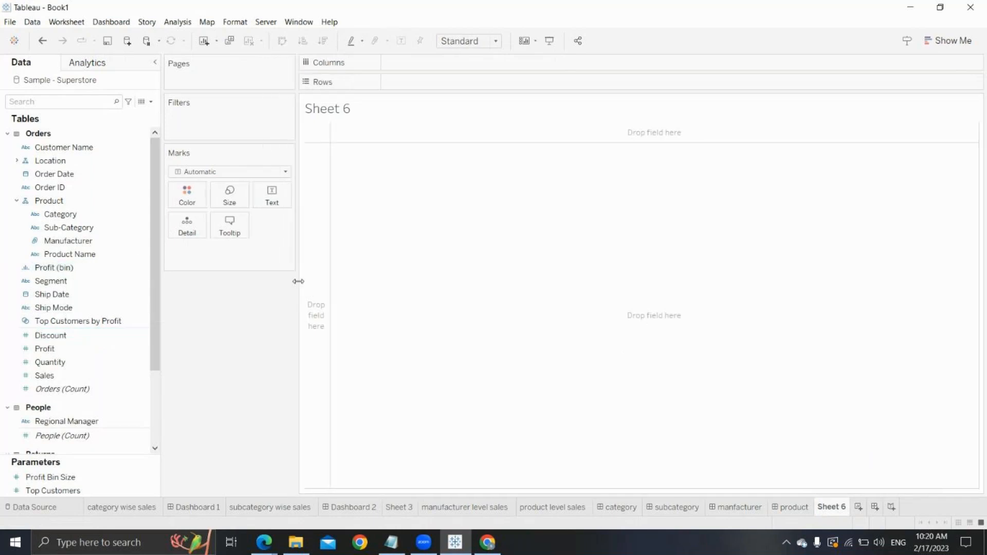
Step: Expand the Location hierarchy and build a filled map of Country/Region
click(940, 43)
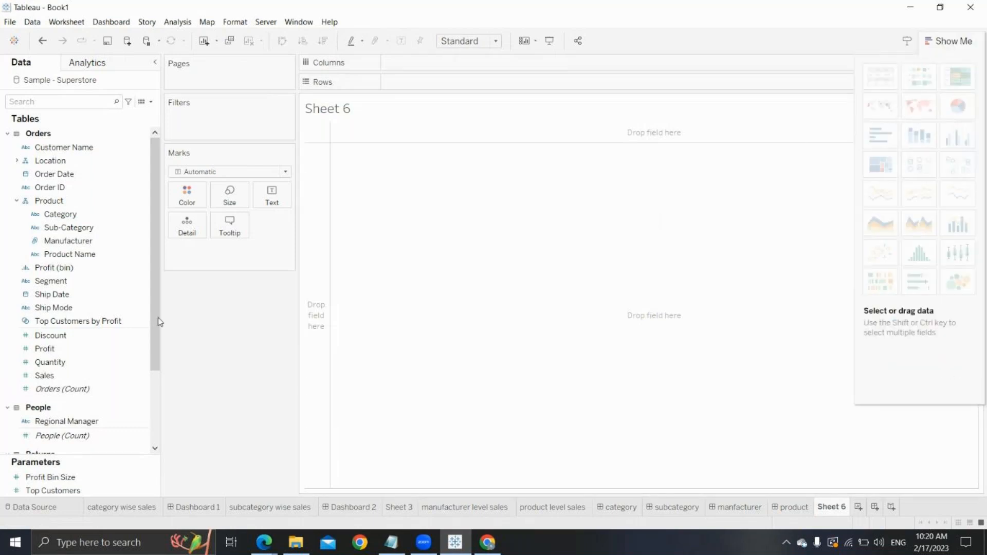
click(113, 228)
click(16, 160)
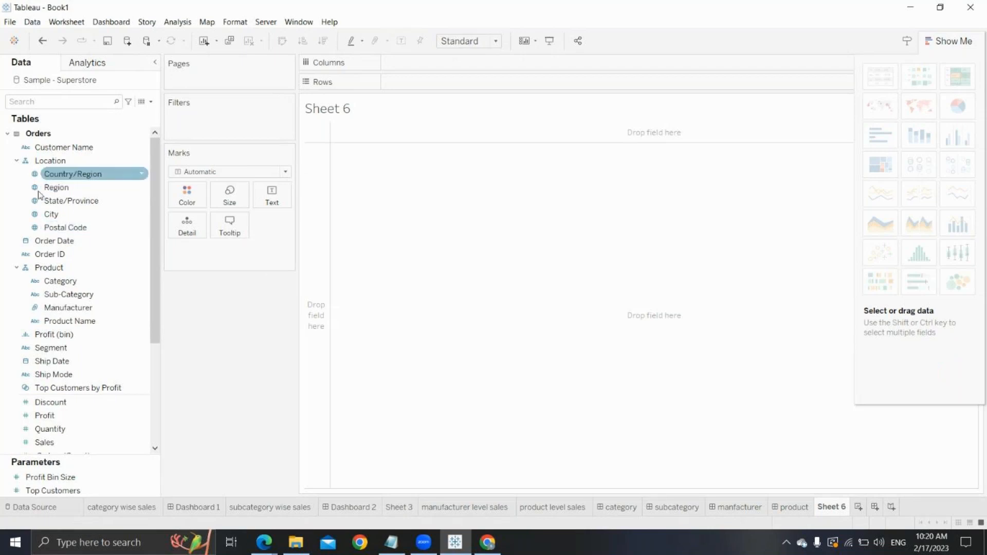
click(56, 174)
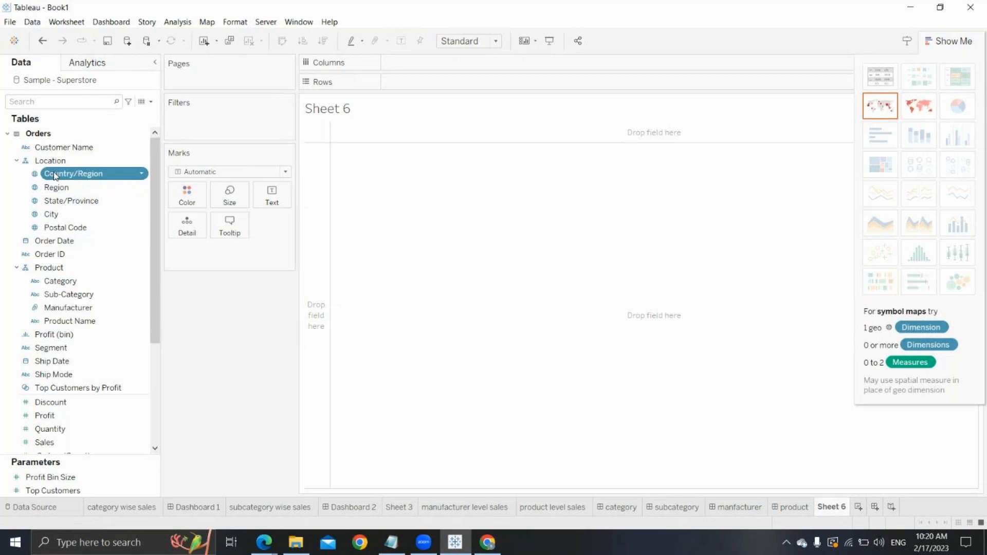
double_click(56, 175)
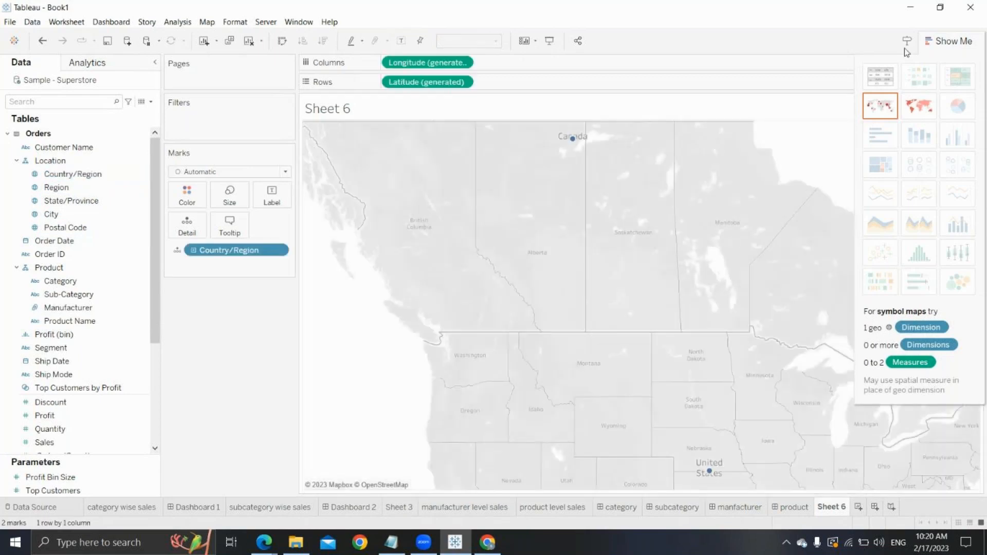
click(918, 106)
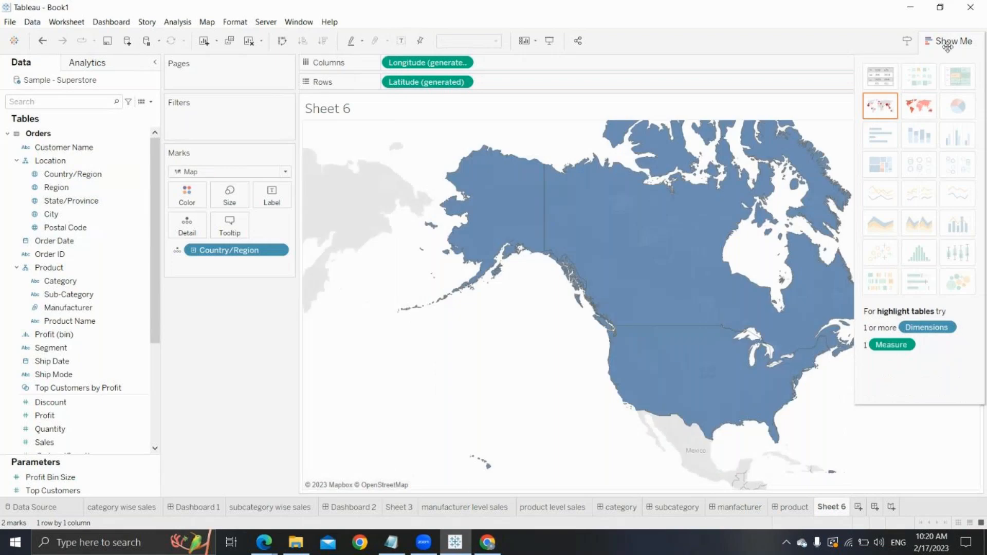
click(947, 45)
Step: Label each country on the map with its Country/Region name and Sales
click(86, 323)
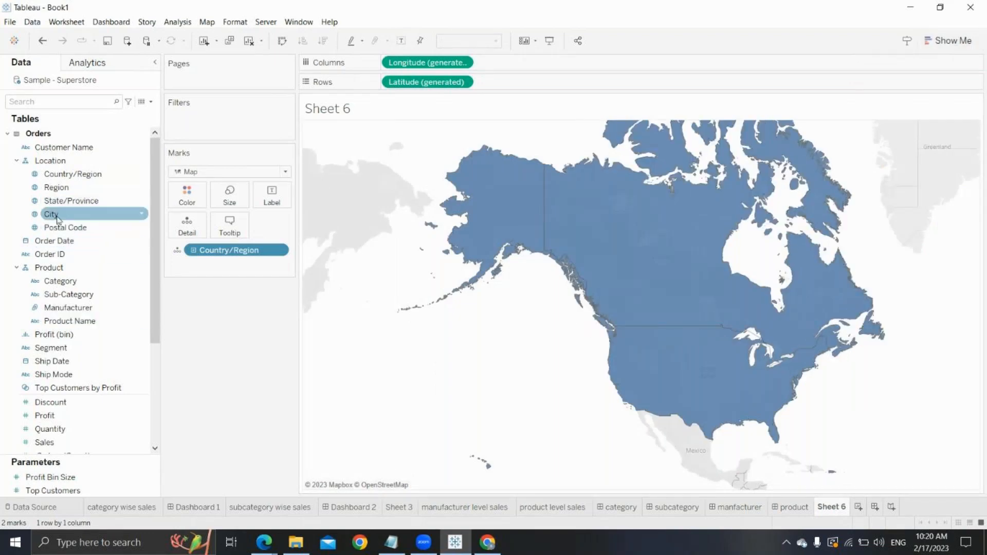
drag(62, 174, 271, 193)
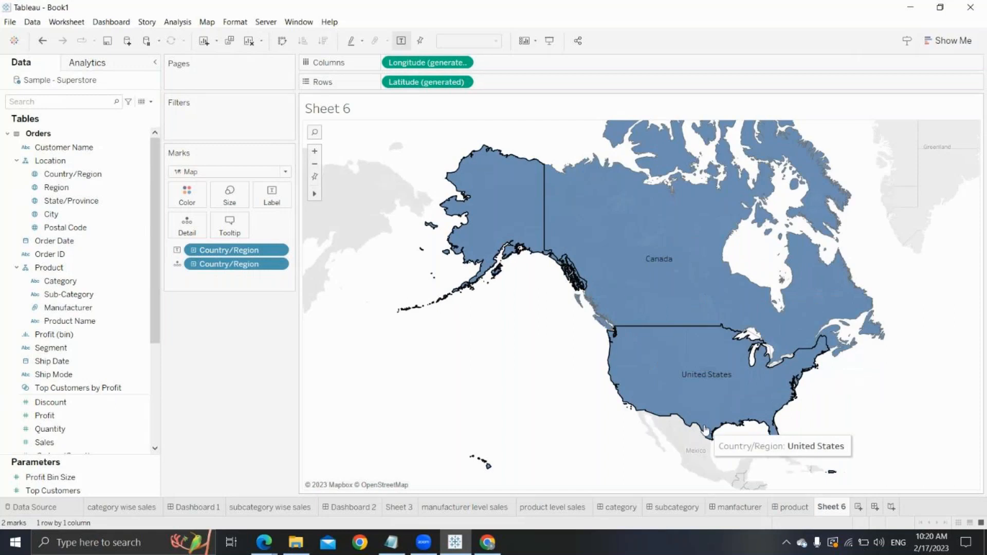
drag(45, 442, 272, 197)
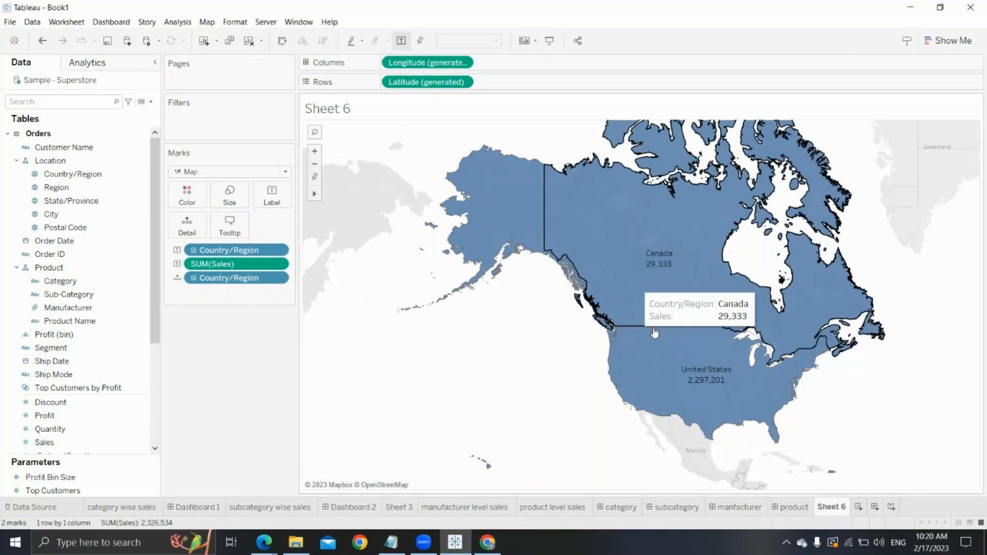
Step: Rename the country map worksheet as "country wise sales"
right_click(826, 512)
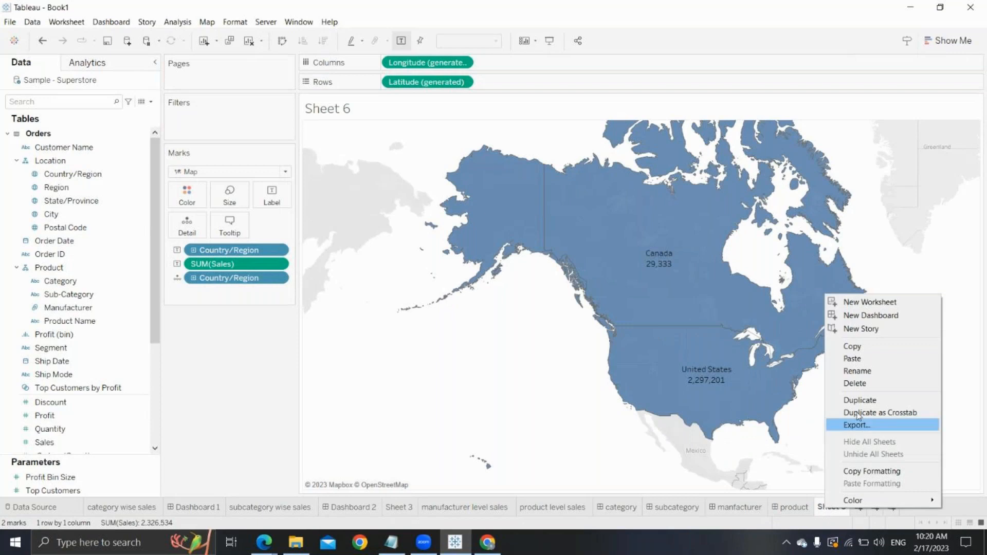
click(847, 400)
text(courntyer)
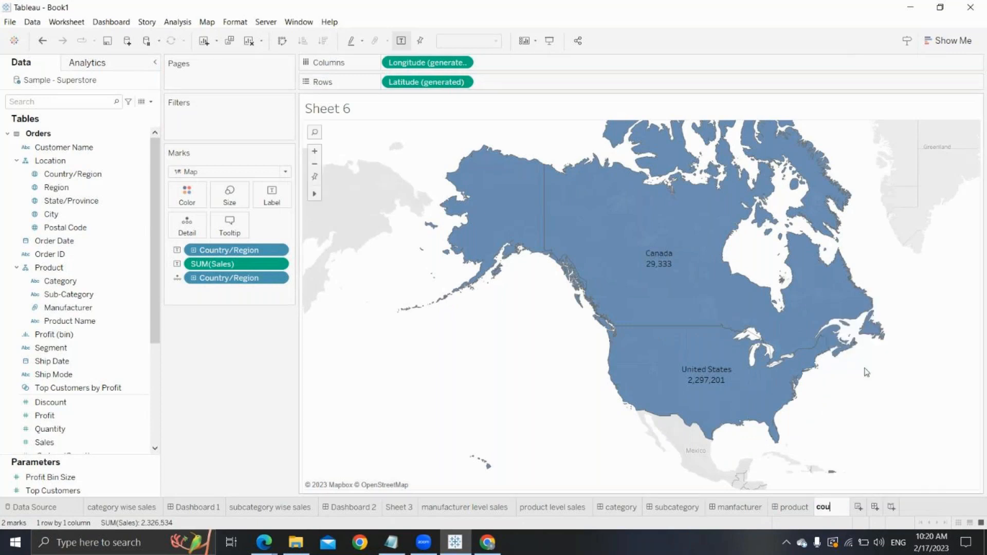
key(BackSpace)
key(BackSpace)
key(BackSpace)
key(BackSpace)
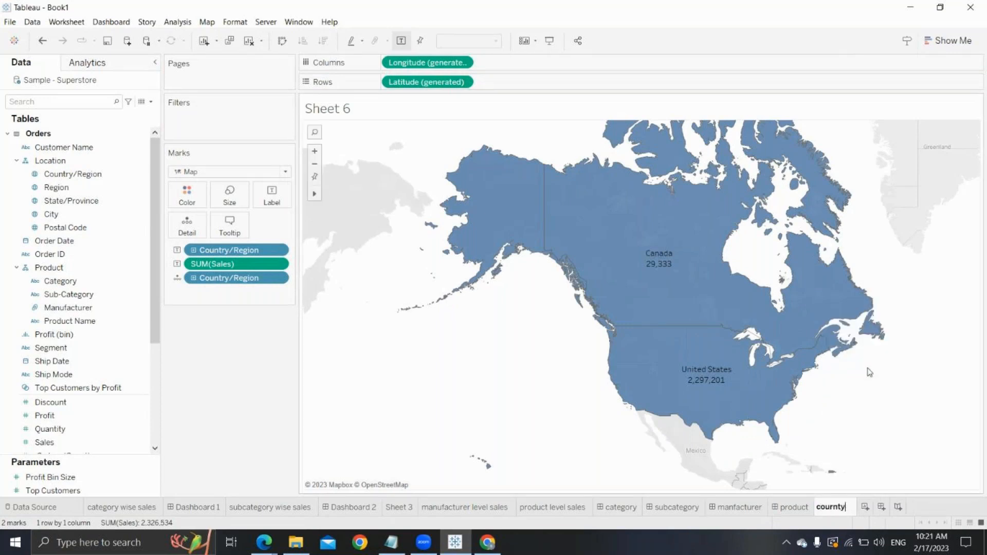
key(BackSpace)
key(BackSpace)
text(ntry wise sales)
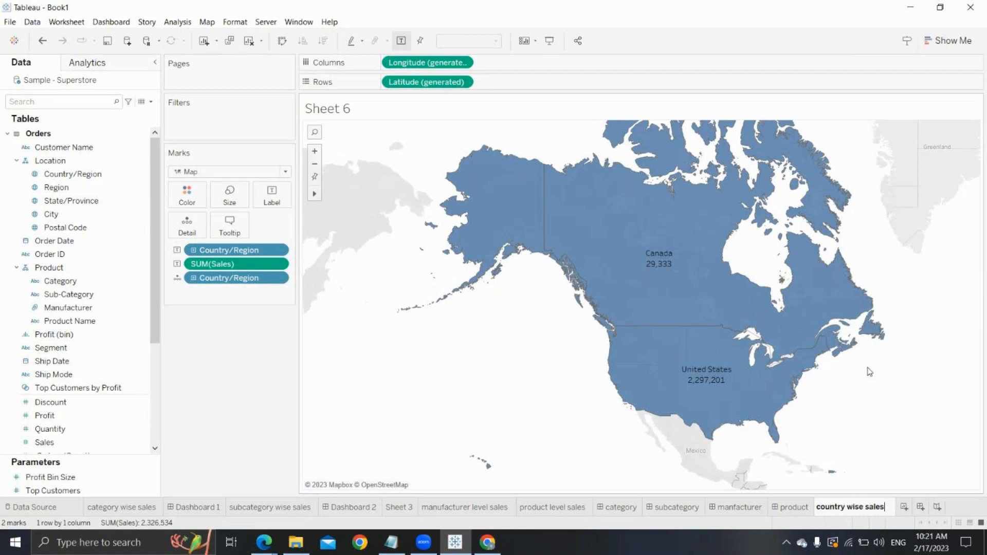
key(Return)
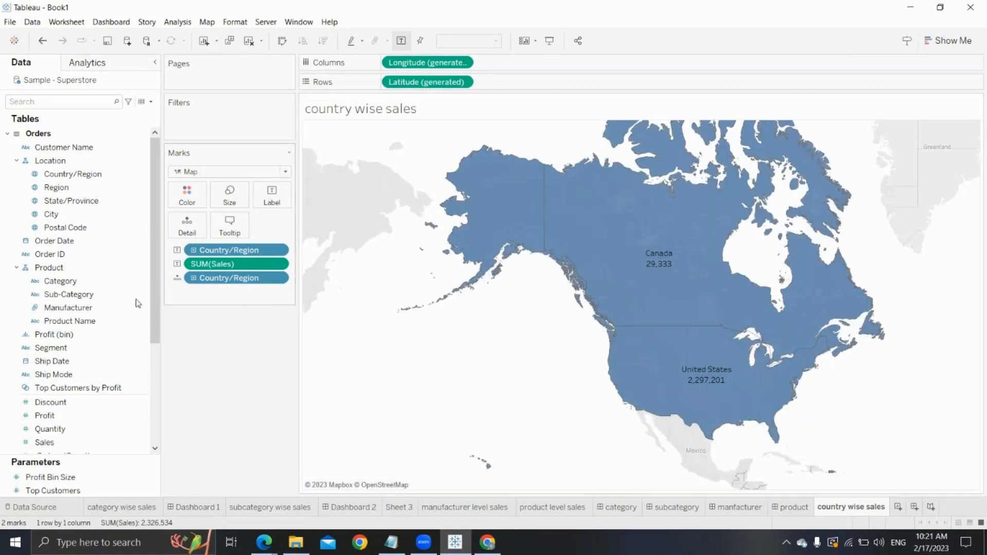
Step: Color the countries on the map by Country/Region
click(94, 295)
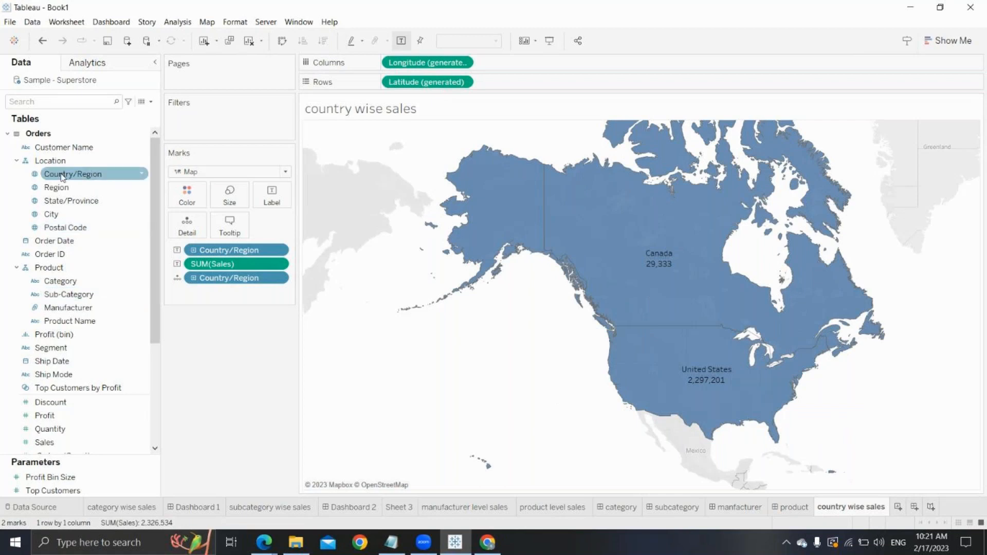
drag(60, 176, 188, 204)
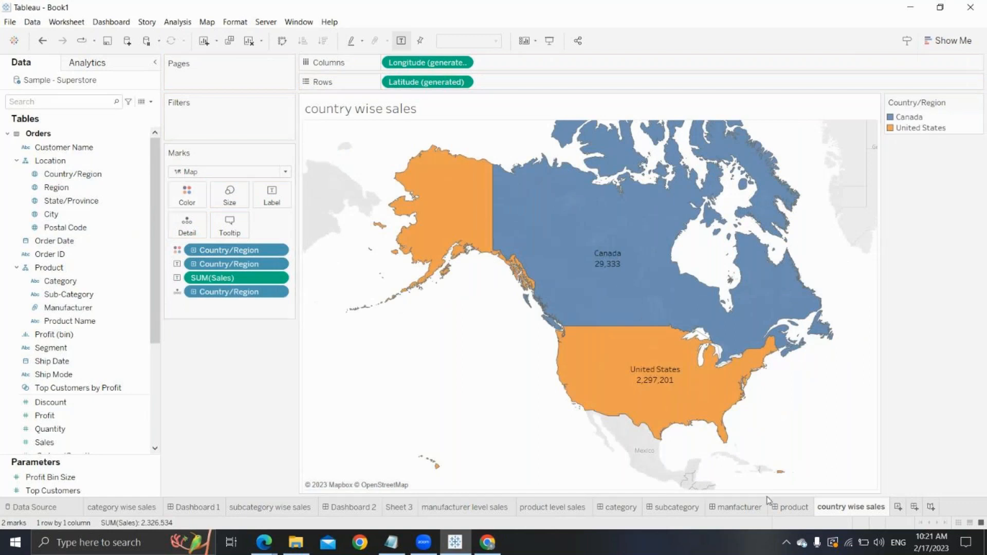
Step: Add another new worksheet and build a filled map of Region in it
click(898, 506)
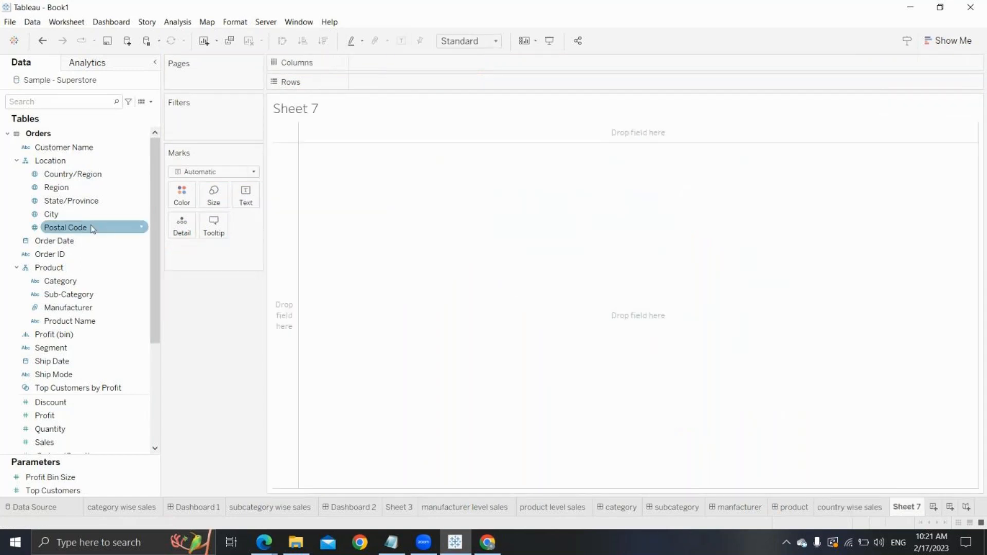
click(61, 188)
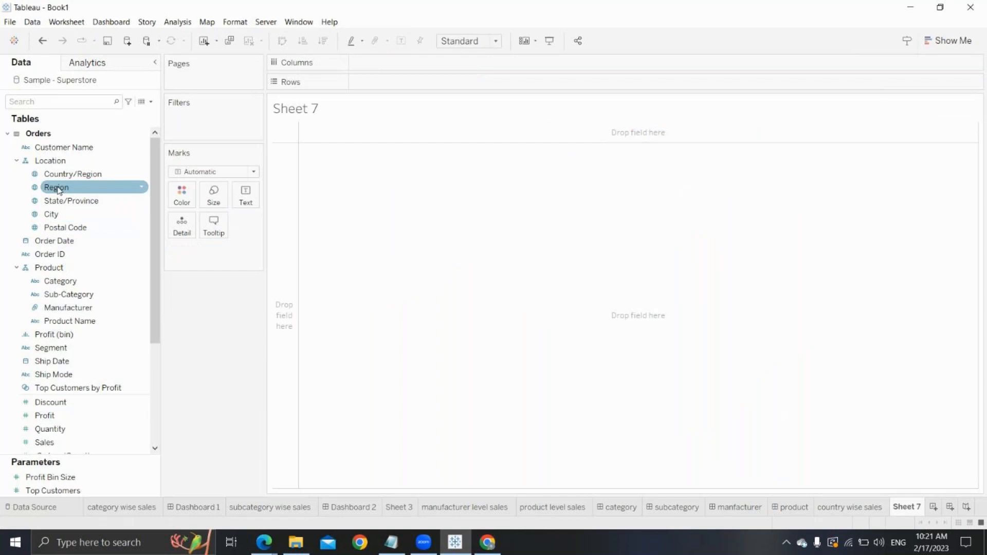
click(58, 190)
double_click(58, 190)
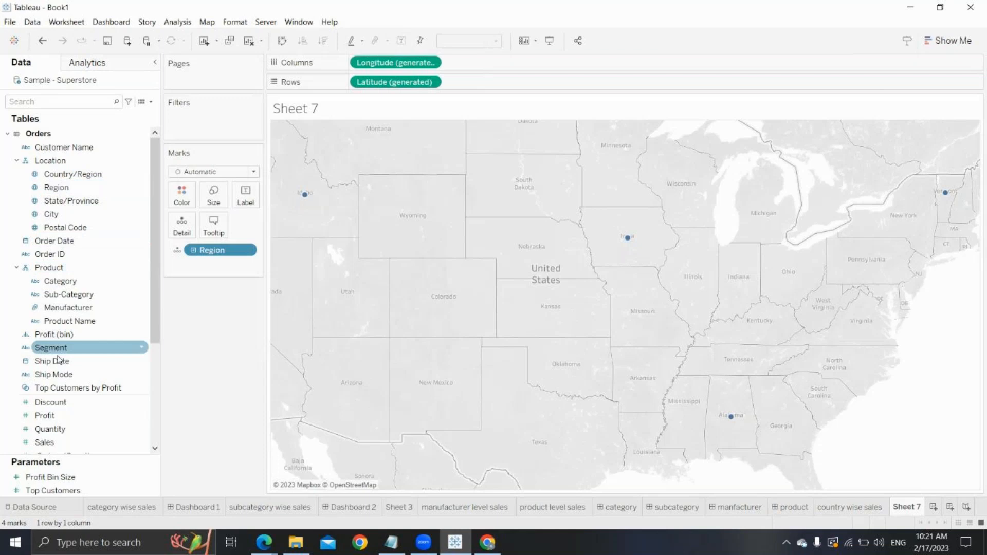
click(948, 41)
click(923, 106)
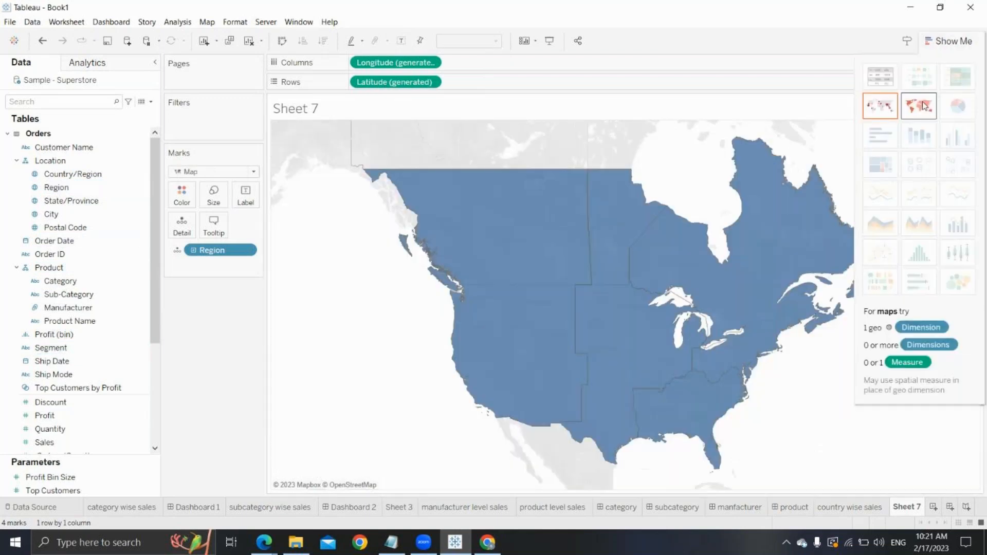
click(950, 41)
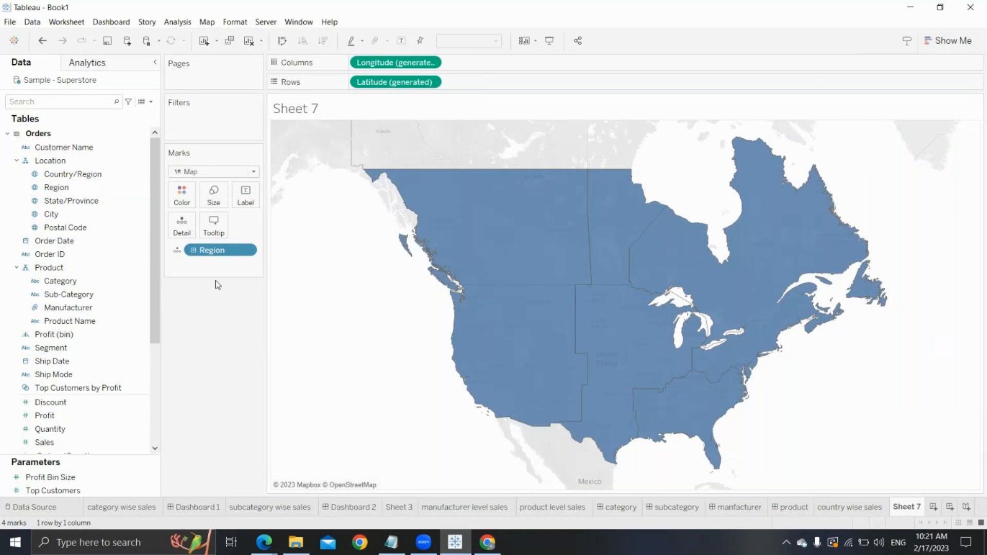
Step: Color the region map by Region and label each area with its Region name and Sales
drag(58, 190, 181, 195)
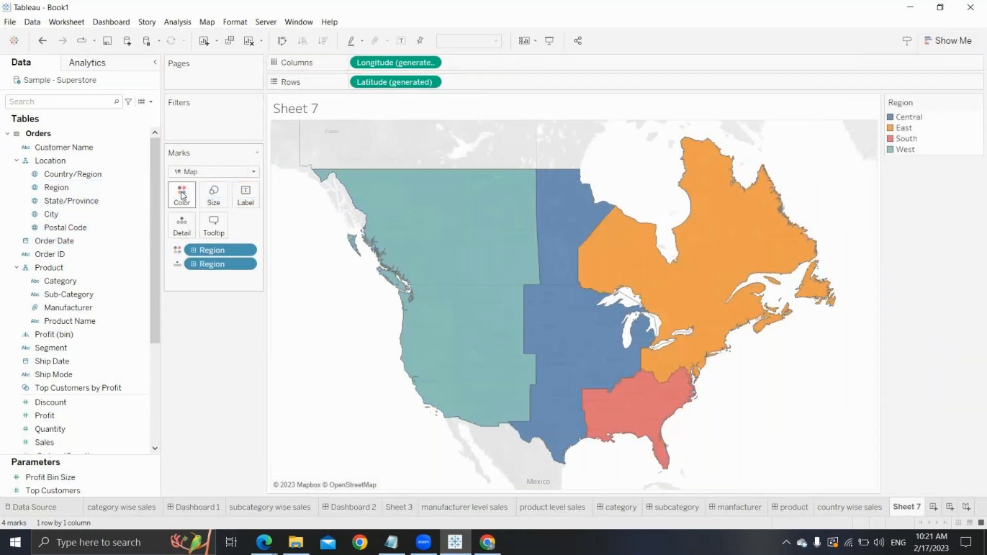
drag(57, 189, 256, 197)
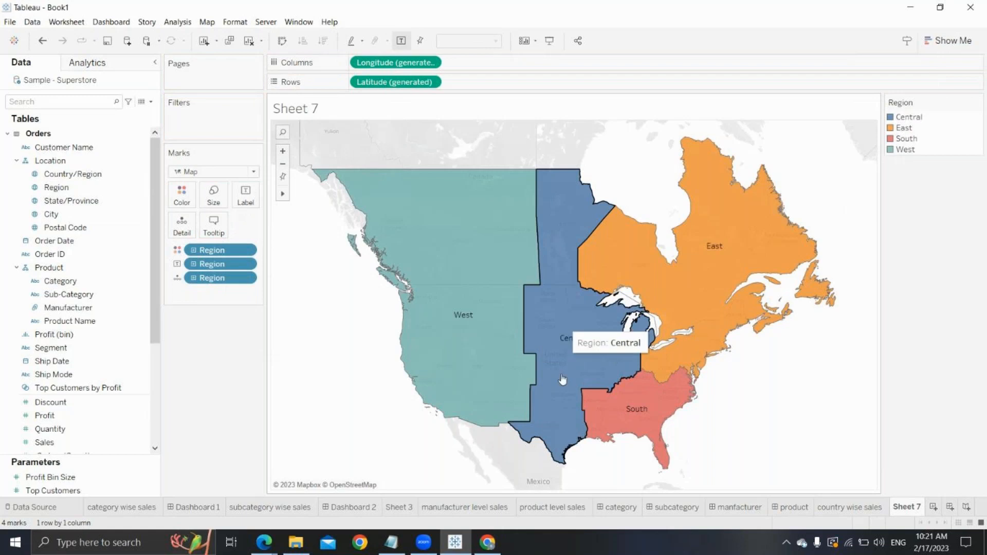
drag(43, 442, 249, 197)
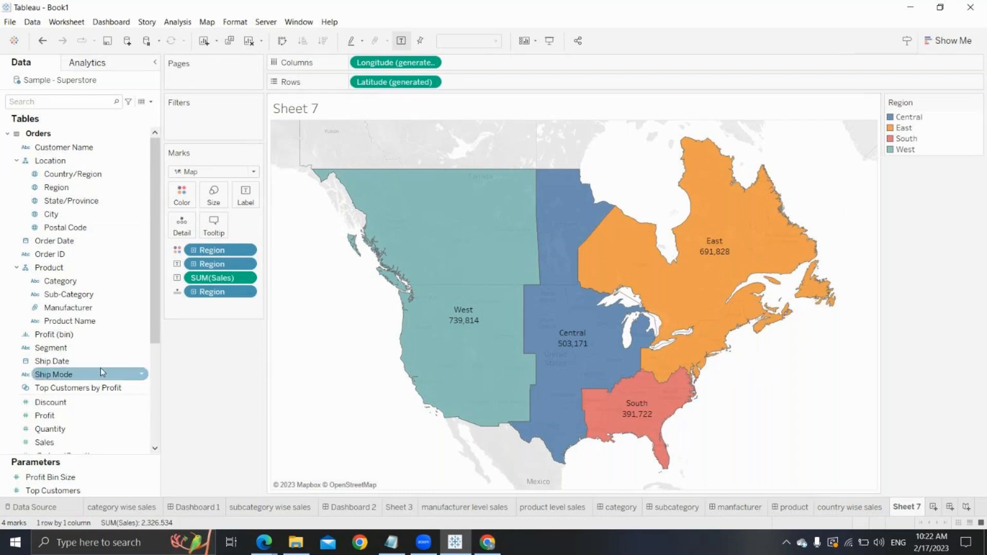
Step: Add Country/Region as a detail on the region map and place it above the Region detail
drag(54, 175, 181, 228)
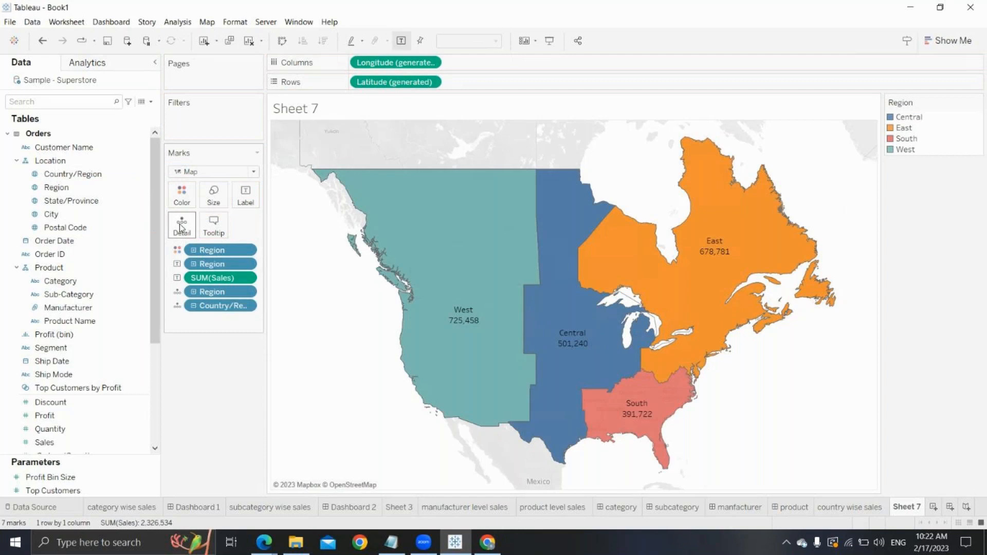
drag(211, 292, 209, 311)
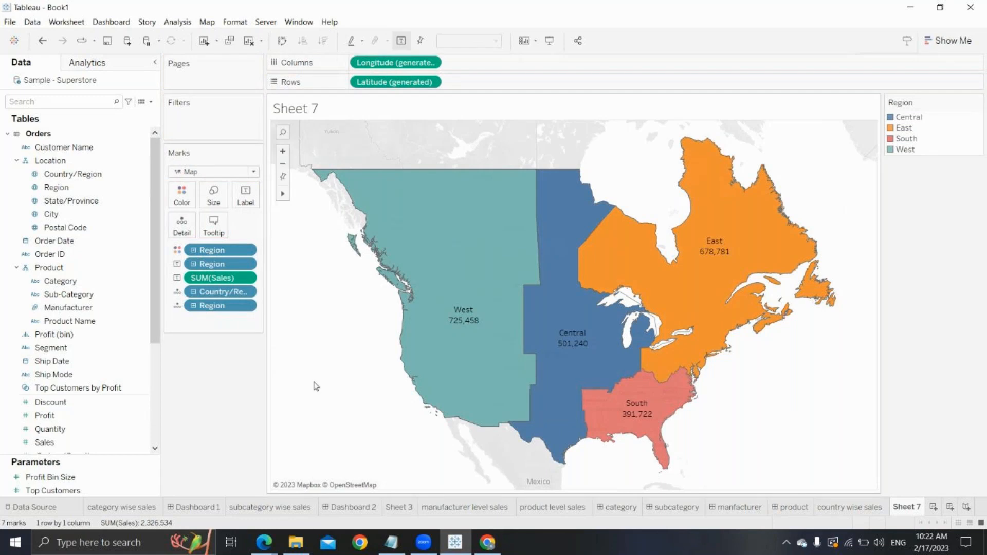
Step: Rename the region map's worksheet as "region wise sales"
right_click(905, 506)
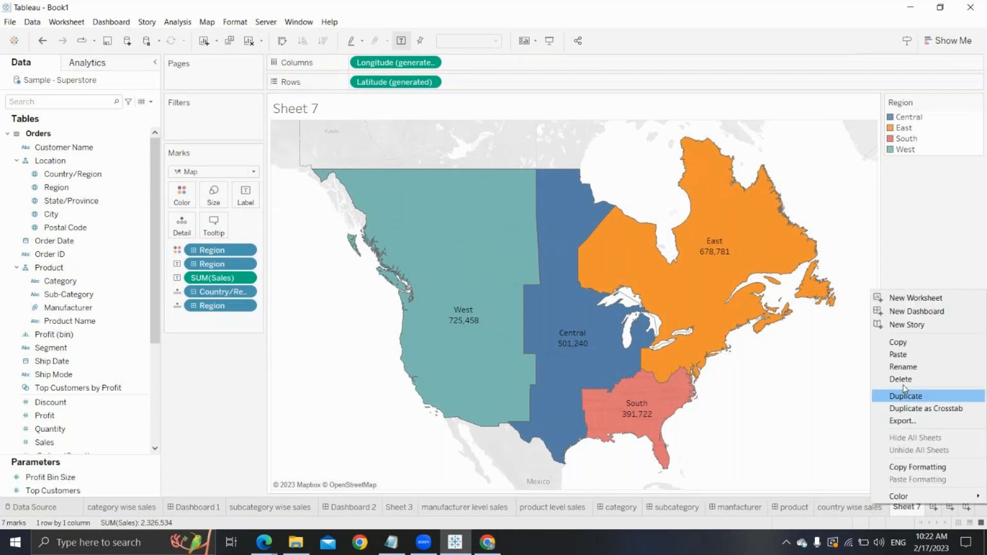
click(905, 366)
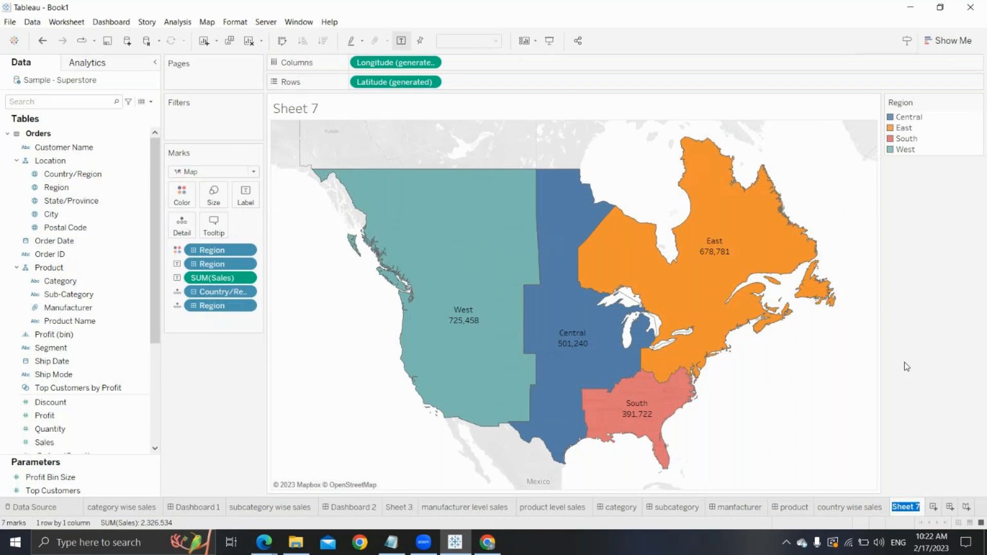
mouse_move(649, 418)
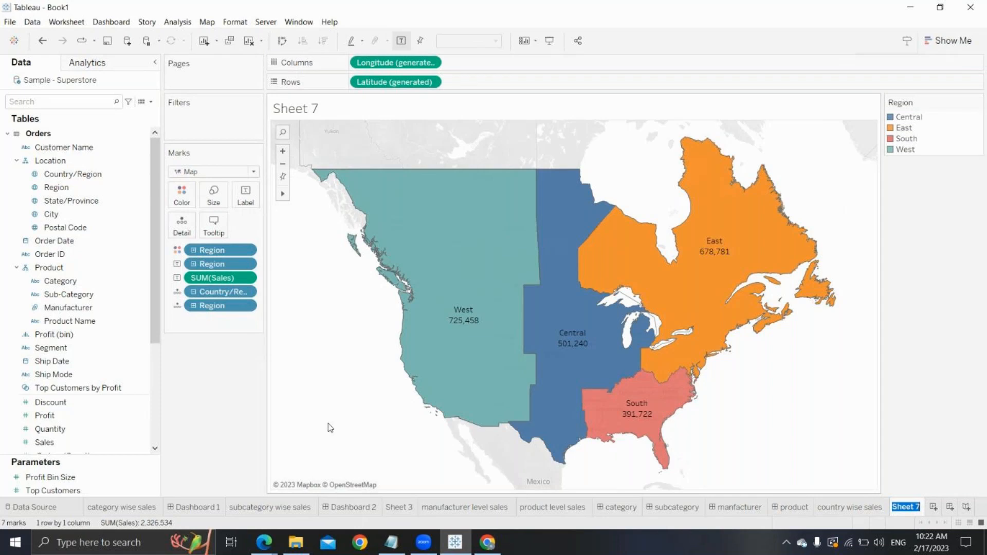
text(region wise sales)
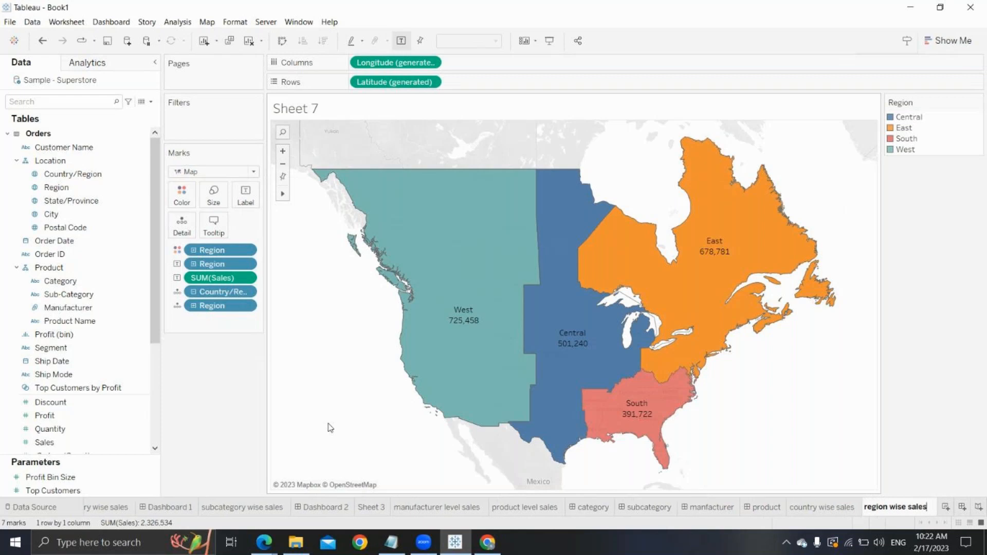
key(Return)
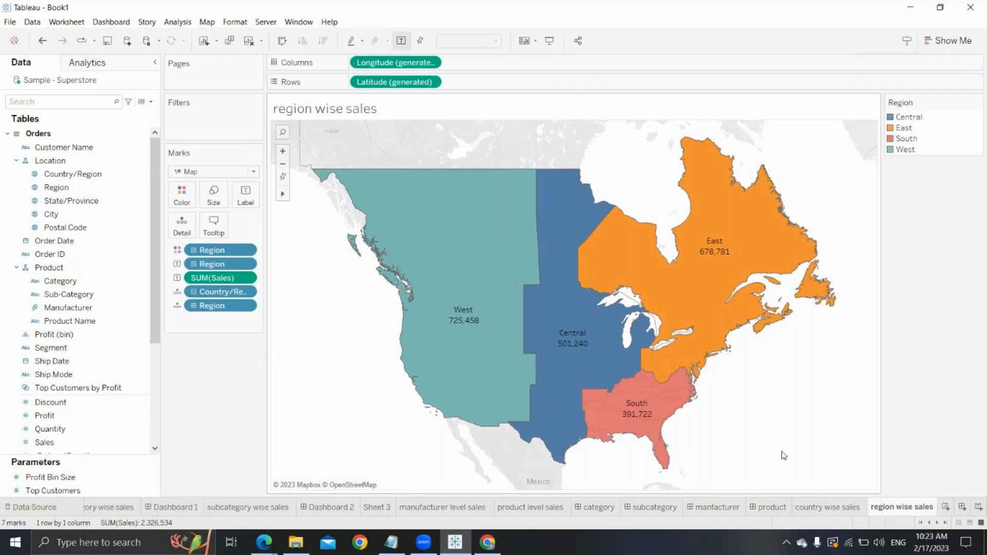
Step: Add a new worksheet and build a map with Country/Region, Region and State/Province as details
click(946, 508)
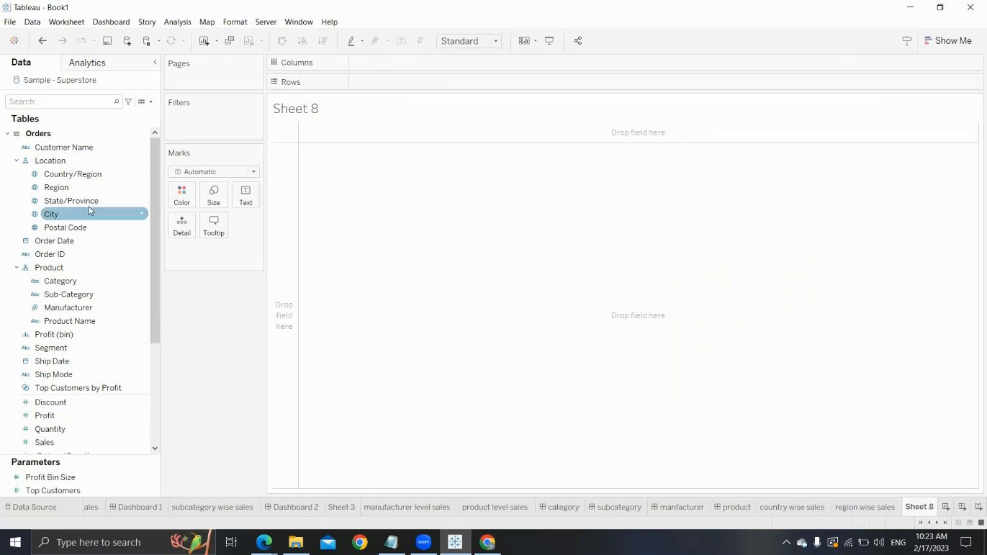
drag(65, 173, 180, 231)
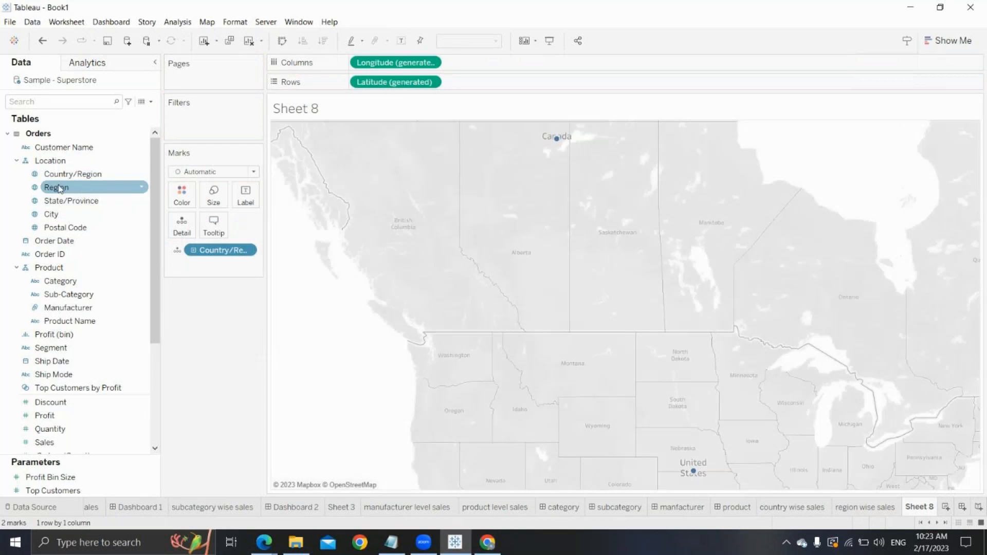
drag(55, 190, 181, 227)
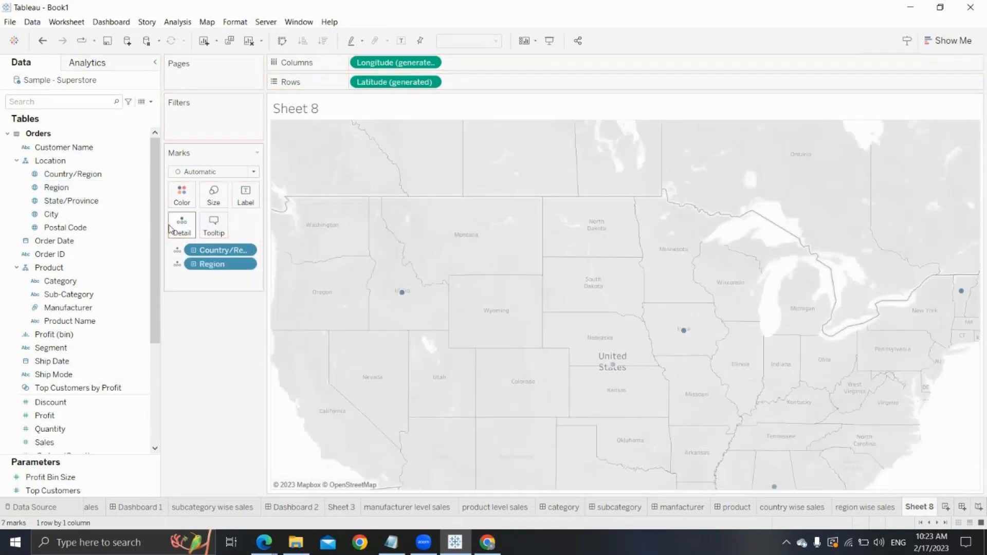
drag(66, 200, 181, 231)
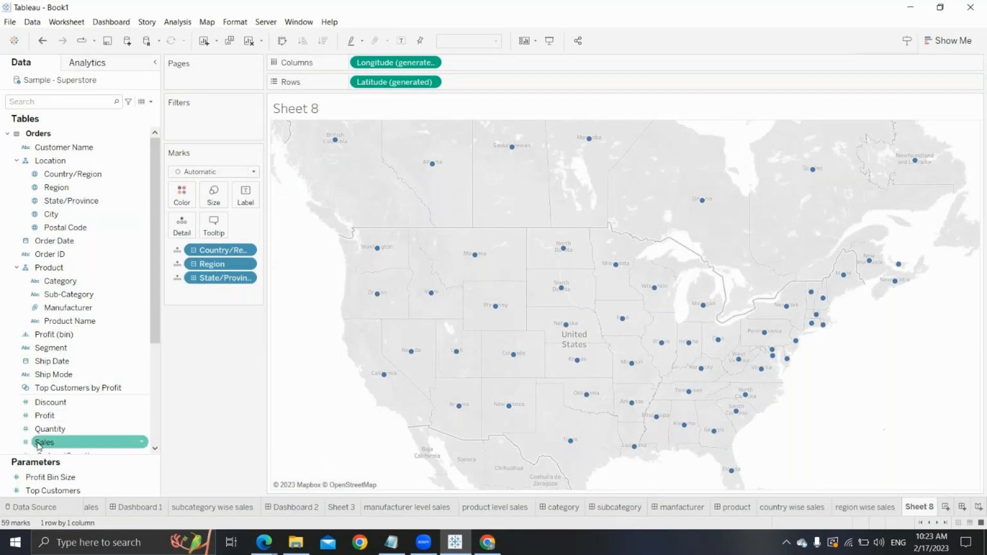
Step: Turn the state map into a filled map shaded by Sales and label each state with its Sales and State/Province
drag(70, 445, 245, 195)
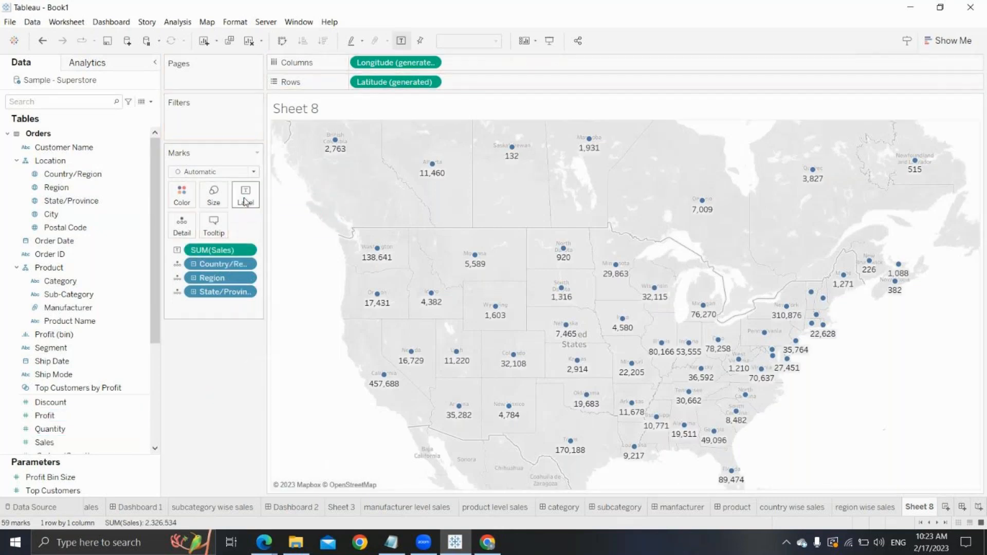
click(952, 45)
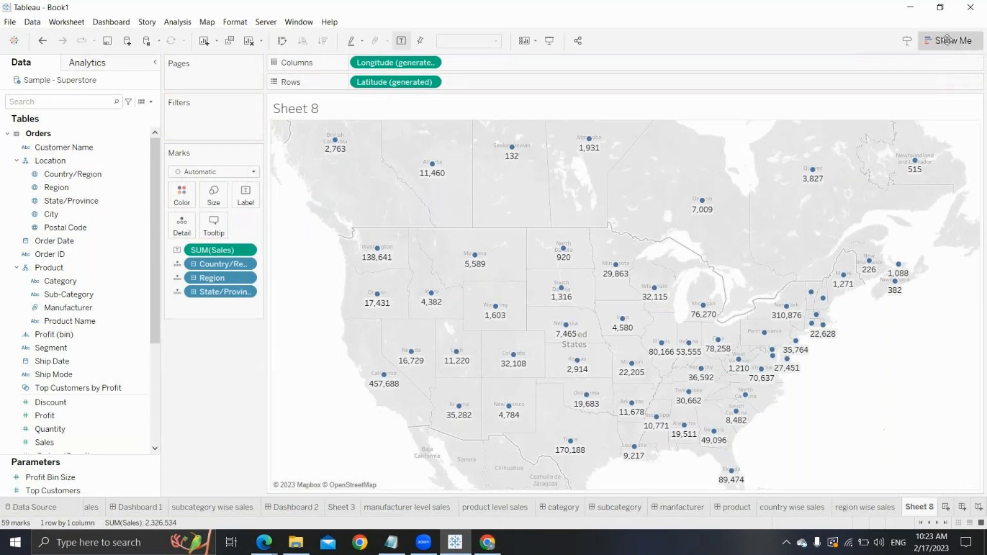
click(947, 45)
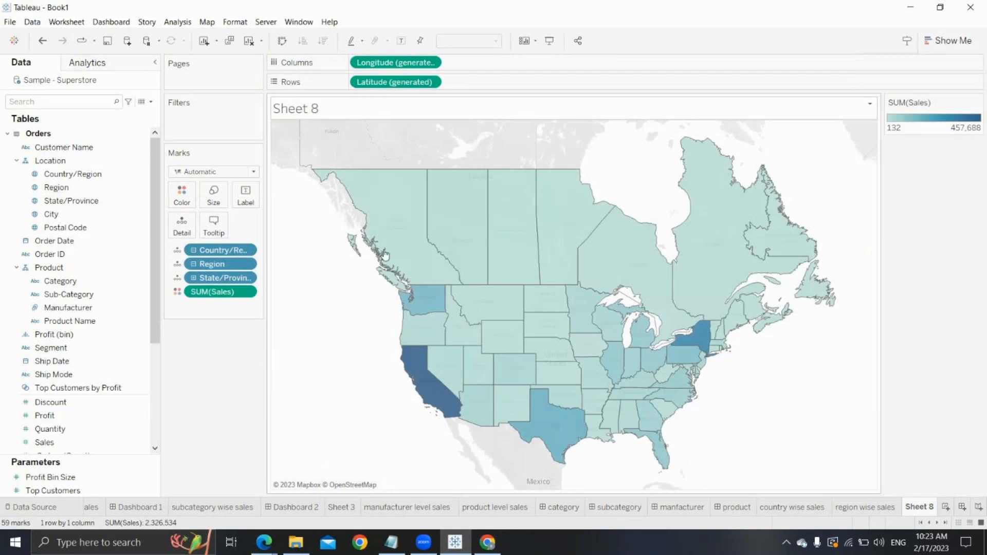
drag(44, 442, 245, 198)
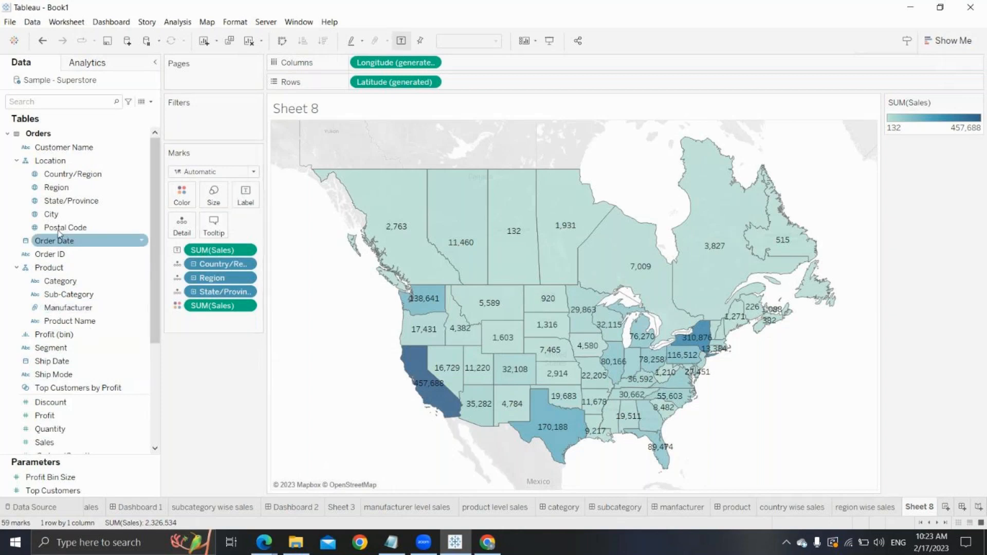
drag(60, 200, 247, 200)
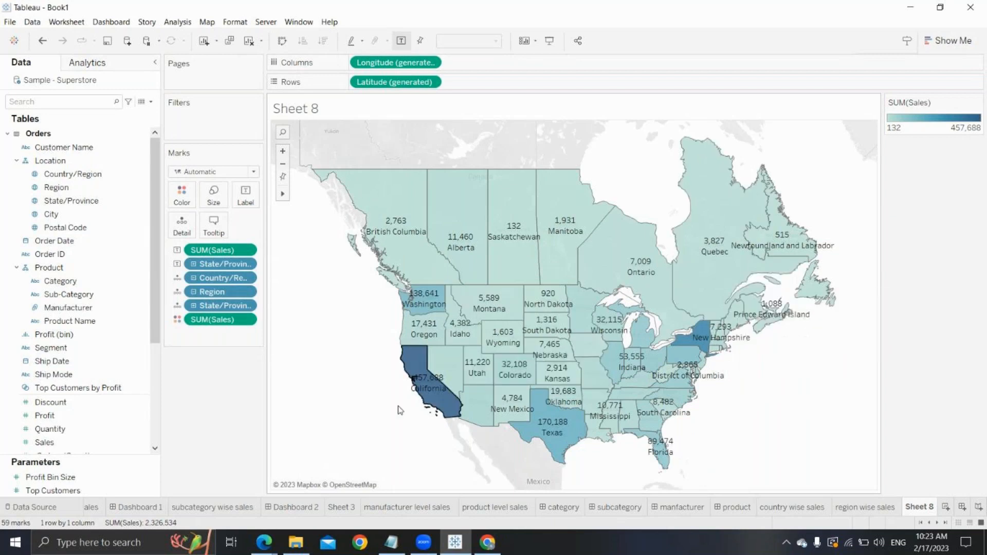
Step: Rename the state map's worksheet as "state wise sales"
right_click(916, 509)
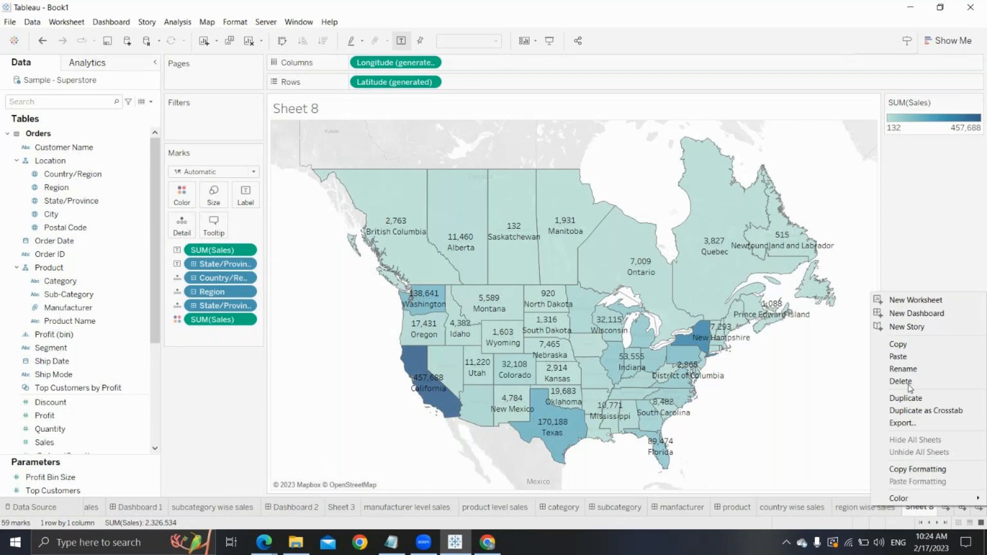
click(912, 367)
text(state)
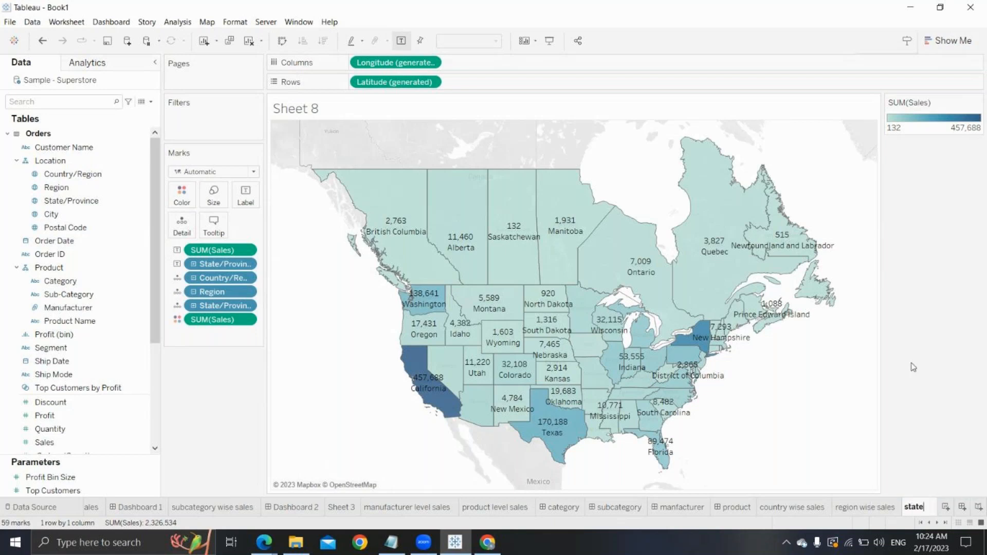
text( wise sales)
key(Return)
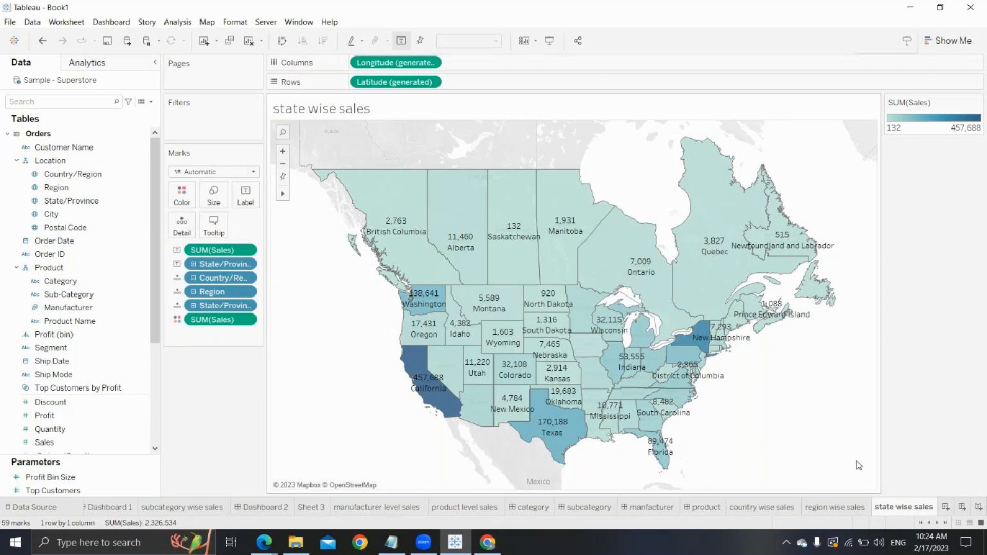
Step: Duplicate the state wise sales worksheet and name the copy "city wise sales"
right_click(904, 508)
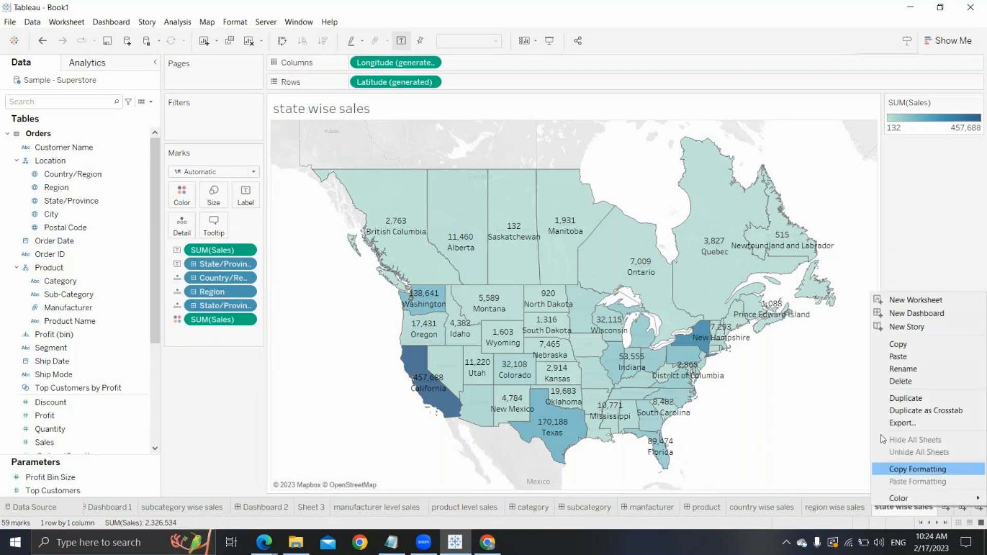
click(892, 399)
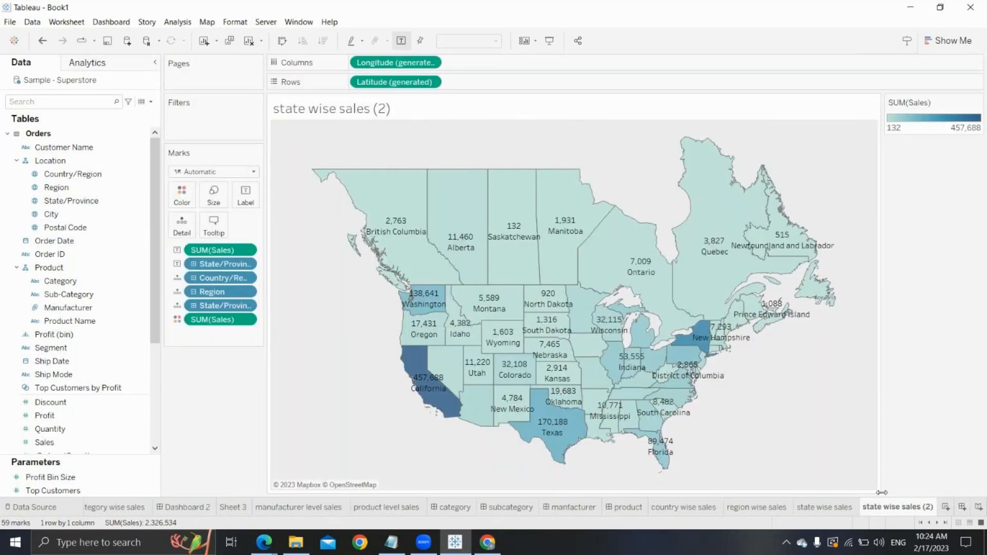
right_click(882, 510)
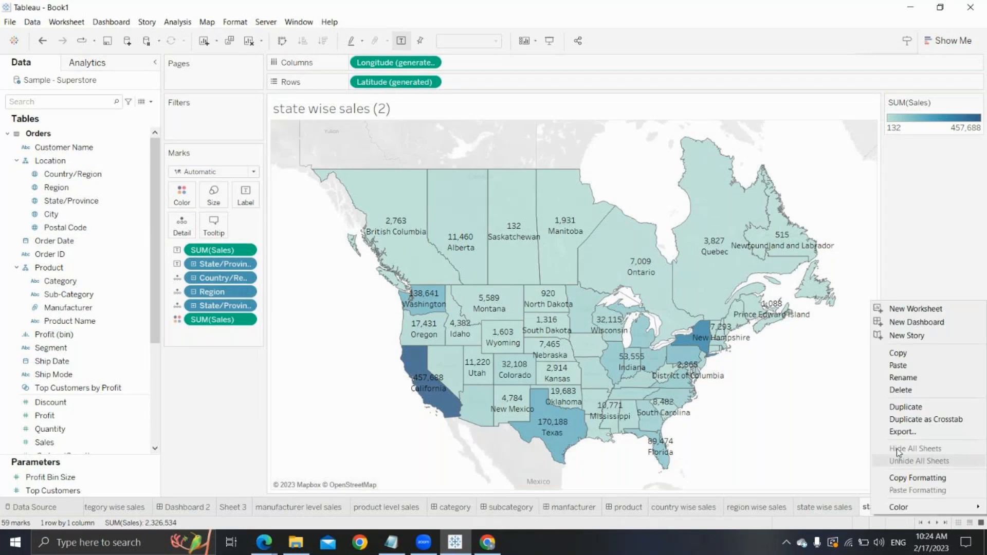
click(909, 378)
text(city wise)
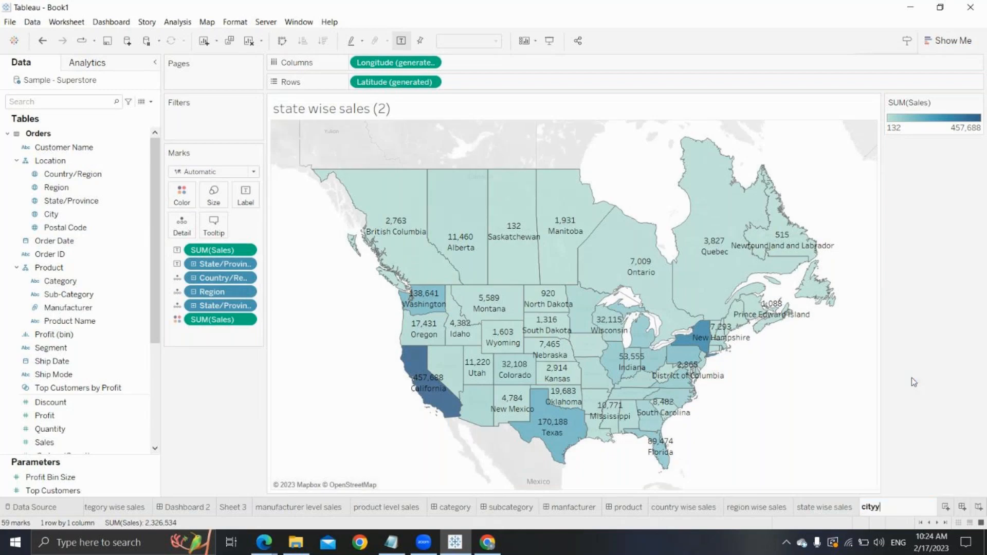
text( sales)
key(Return)
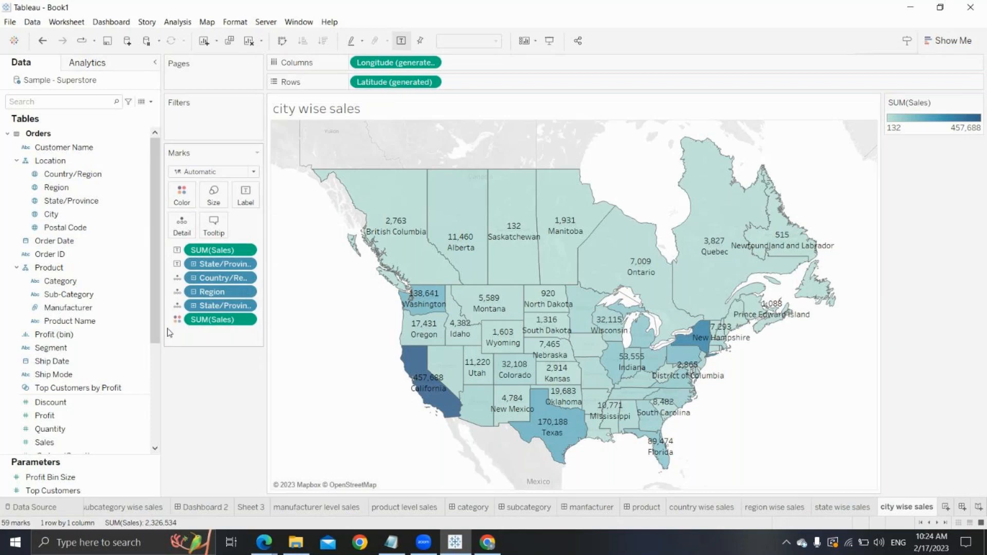
Step: Add City as a detail on the city wise sales map and convert it to a symbol map sized by Sales
drag(74, 234, 187, 232)
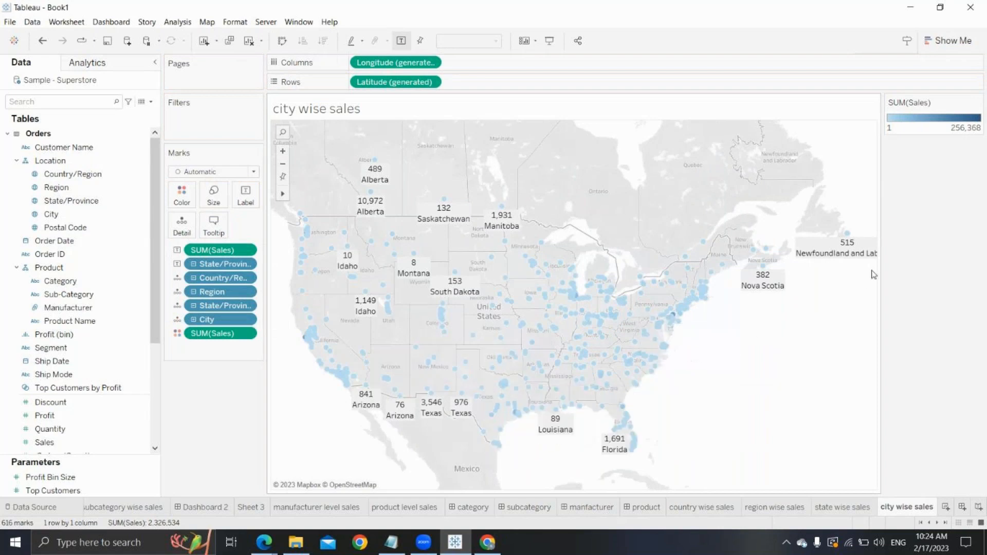
click(948, 42)
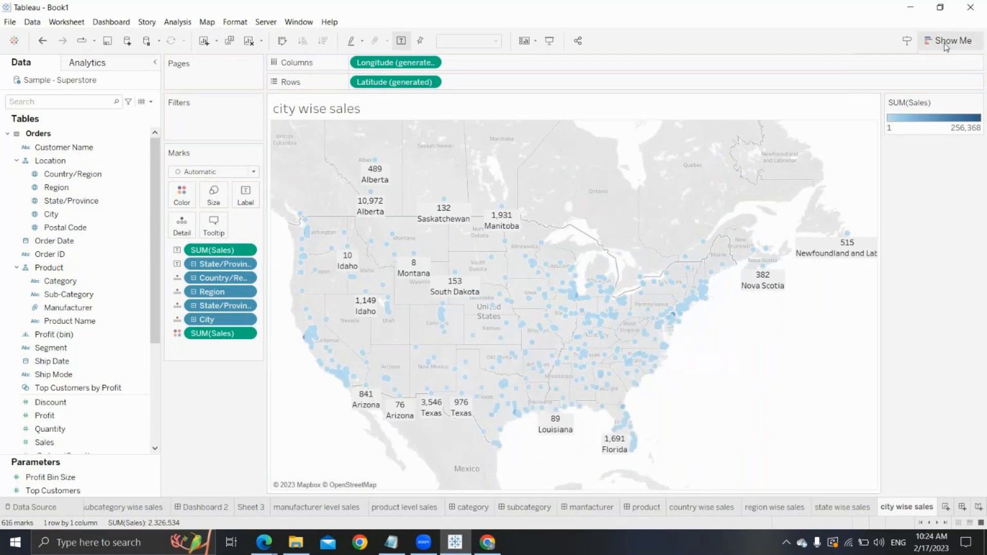
click(919, 108)
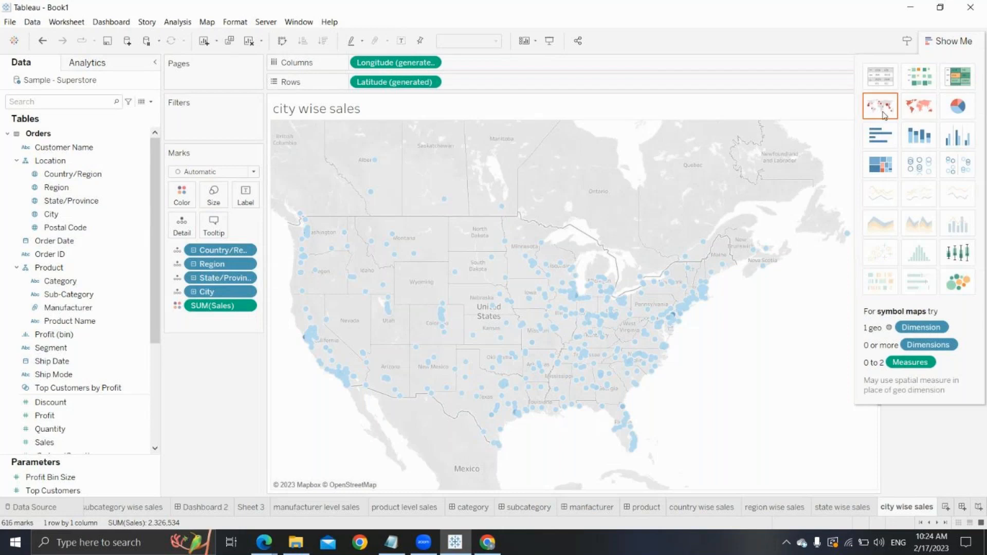
click(881, 109)
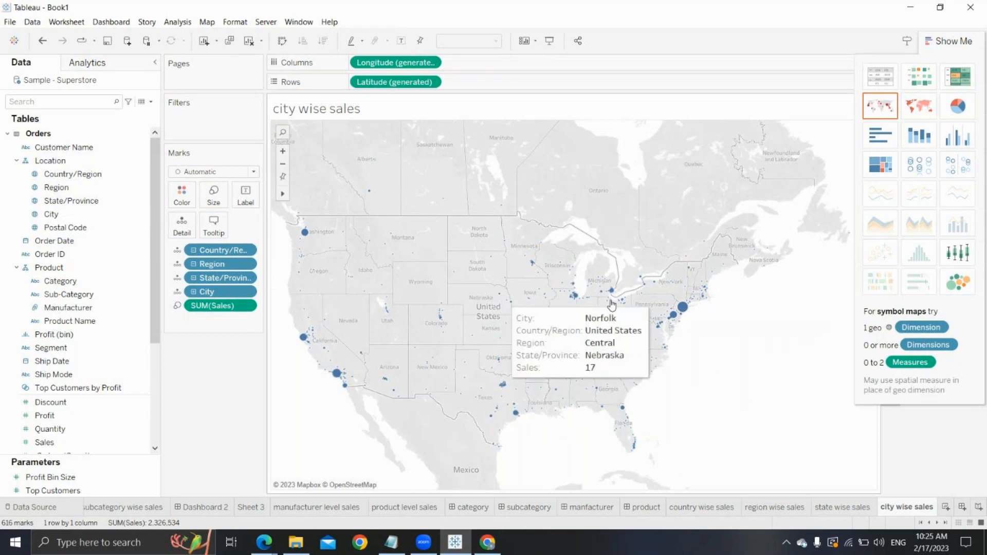
click(103, 328)
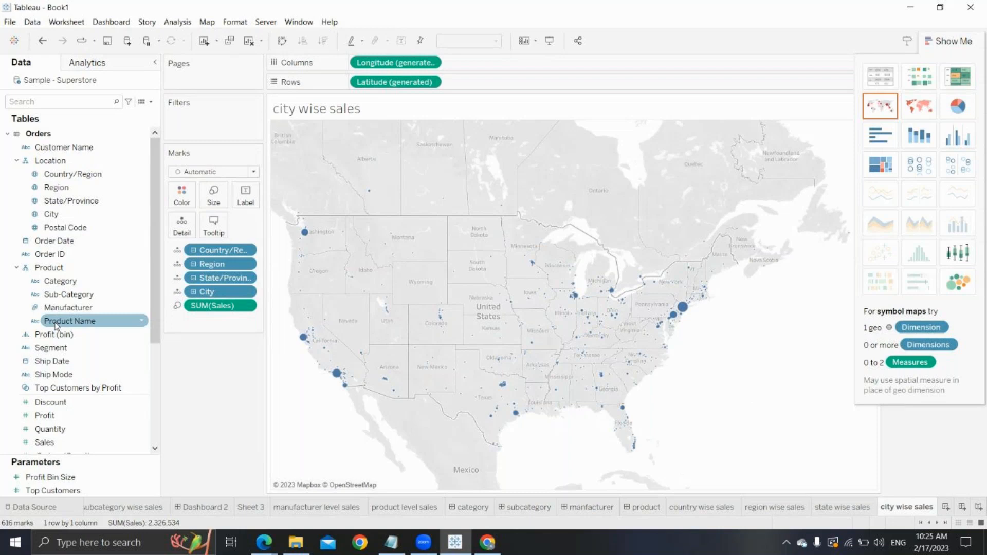
click(951, 41)
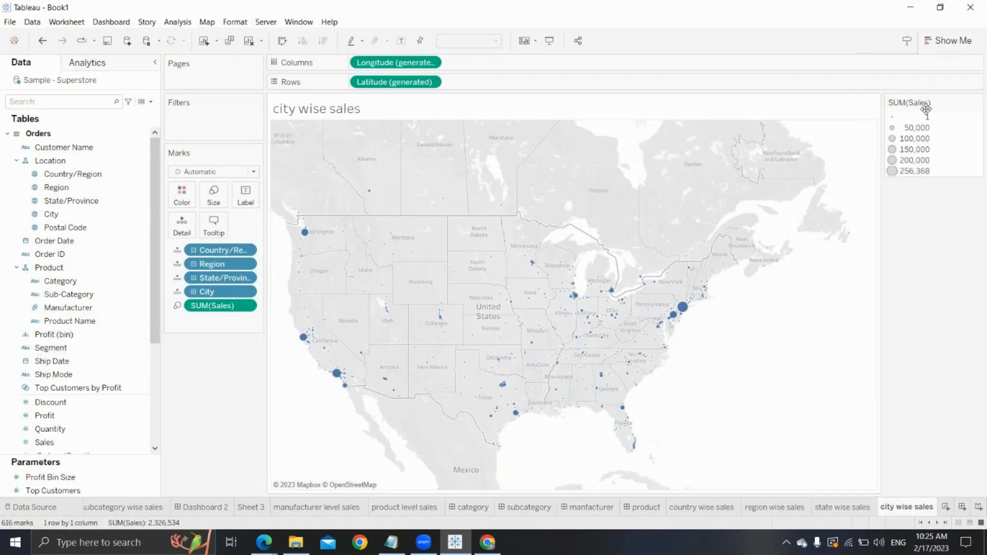
Step: Color the city symbols by Sales and enlarge the marks
click(74, 375)
drag(44, 442, 191, 200)
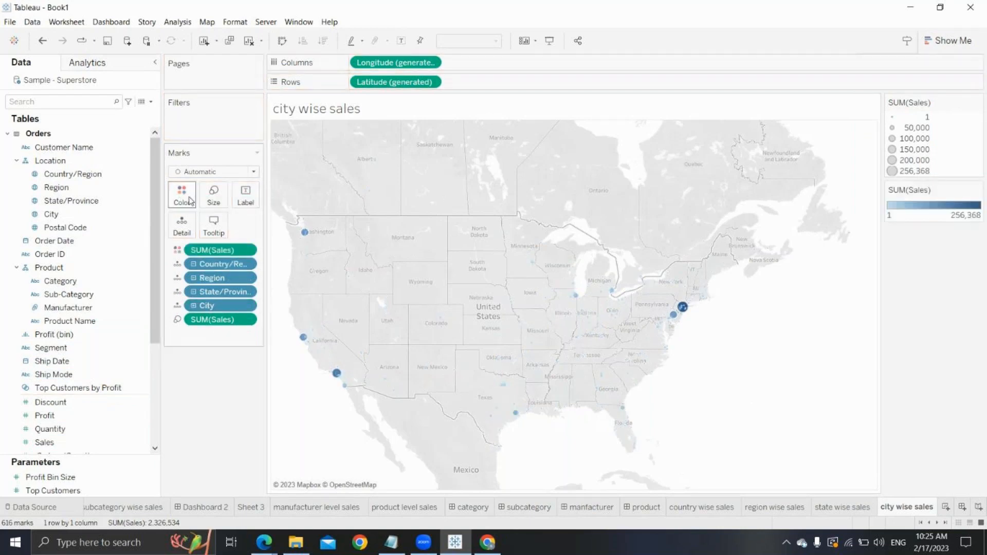
click(213, 195)
drag(229, 224, 253, 226)
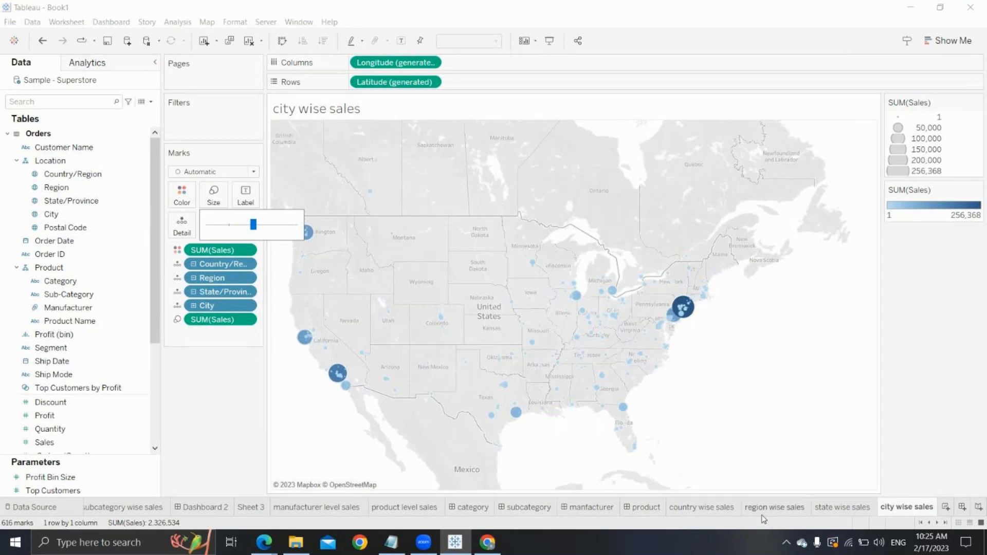
Step: Add a new dashboard and name the region dashboard "region level sales"
click(962, 507)
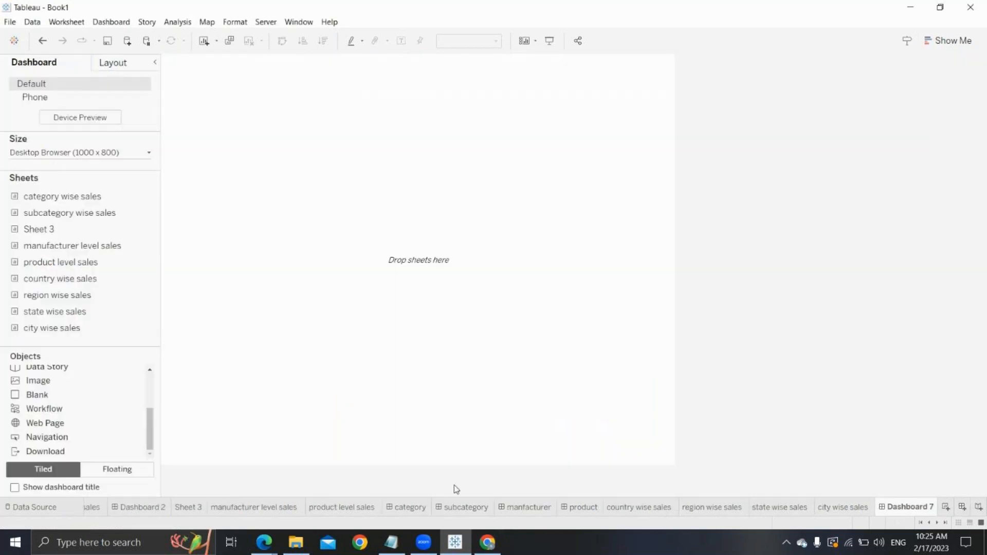
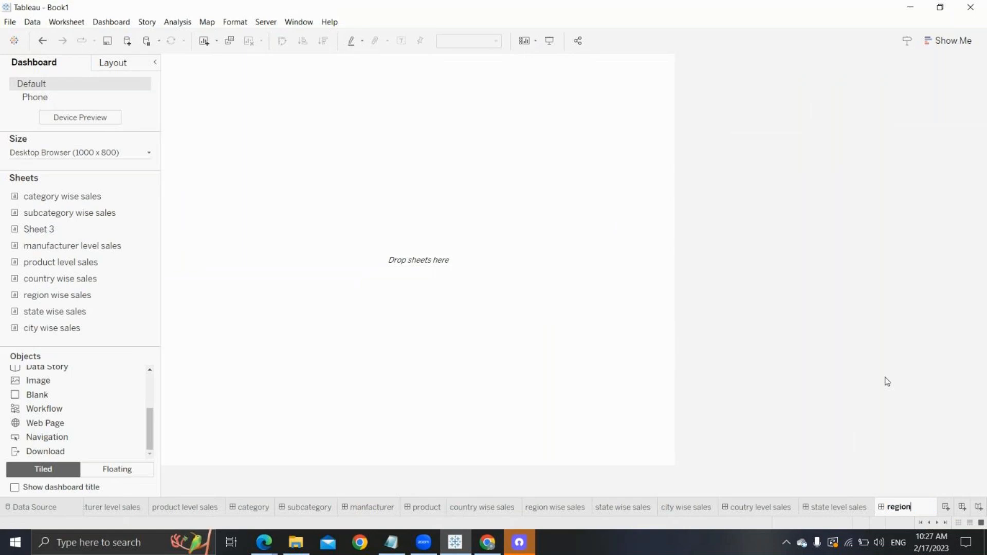
text(level sales)
key(Return)
Step: Place the region wise sales sheet on the region level sales dashboard and delete the Region legend's layout container
mouse_move(31, 317)
drag(41, 295, 289, 281)
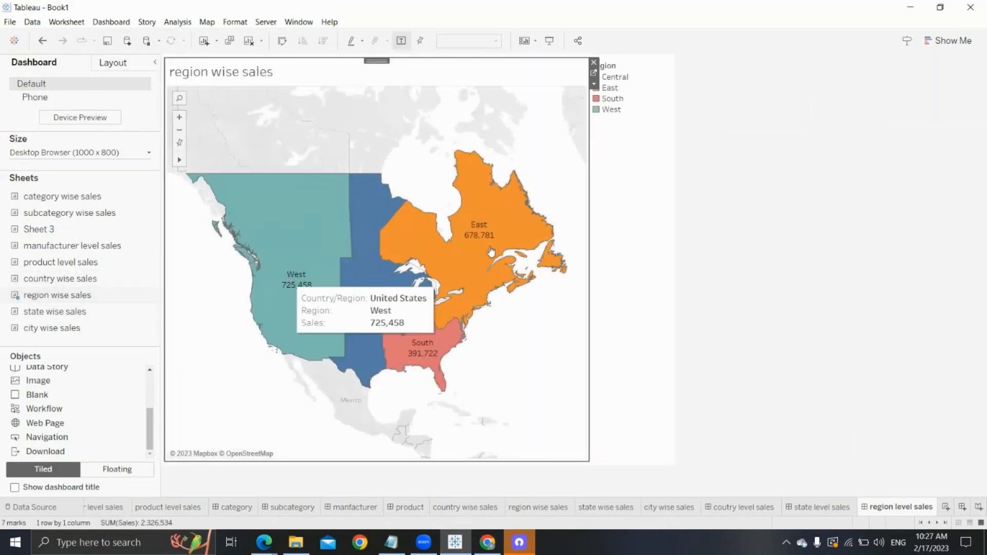
click(676, 62)
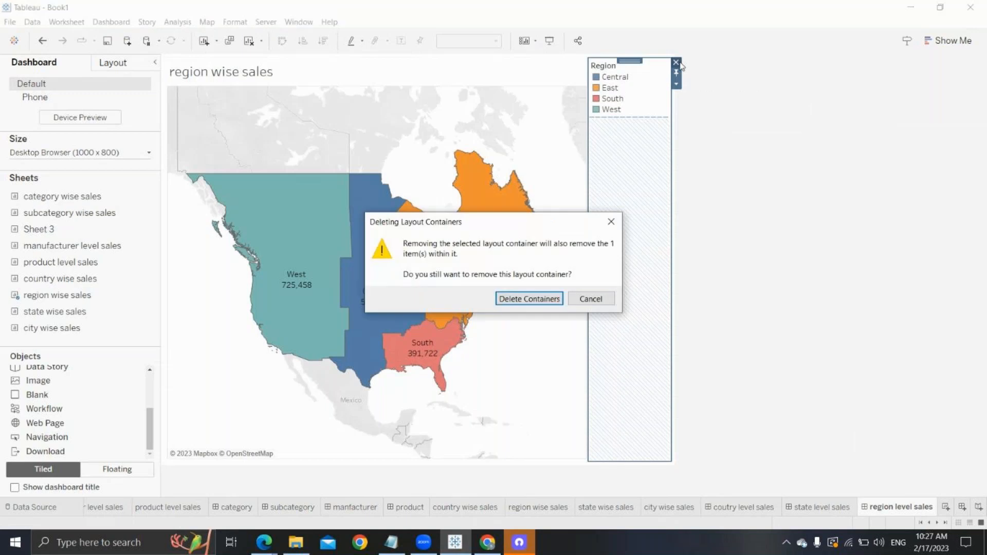
click(531, 302)
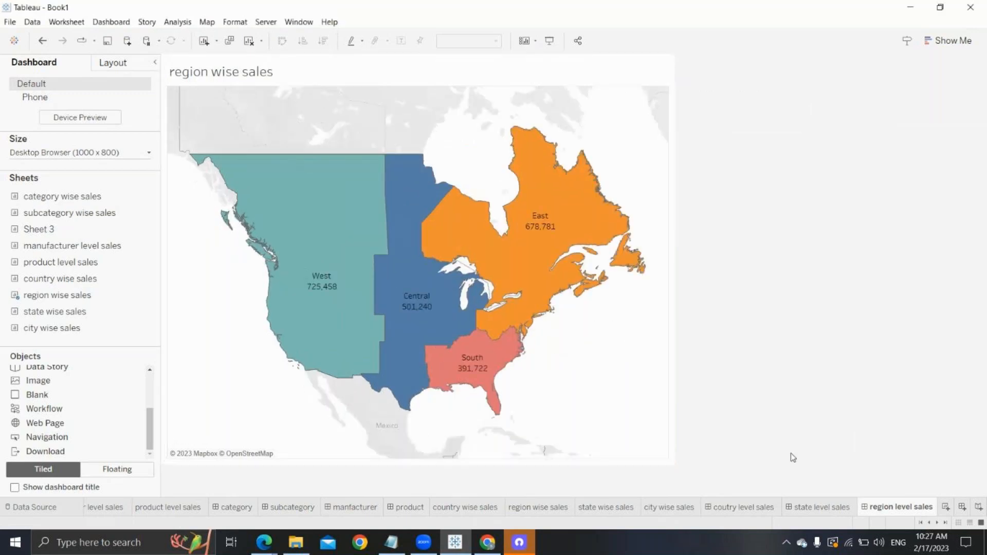
Step: Place the state wise sales sheet on the state level sales dashboard and delete the Sales legend's layout container
click(827, 511)
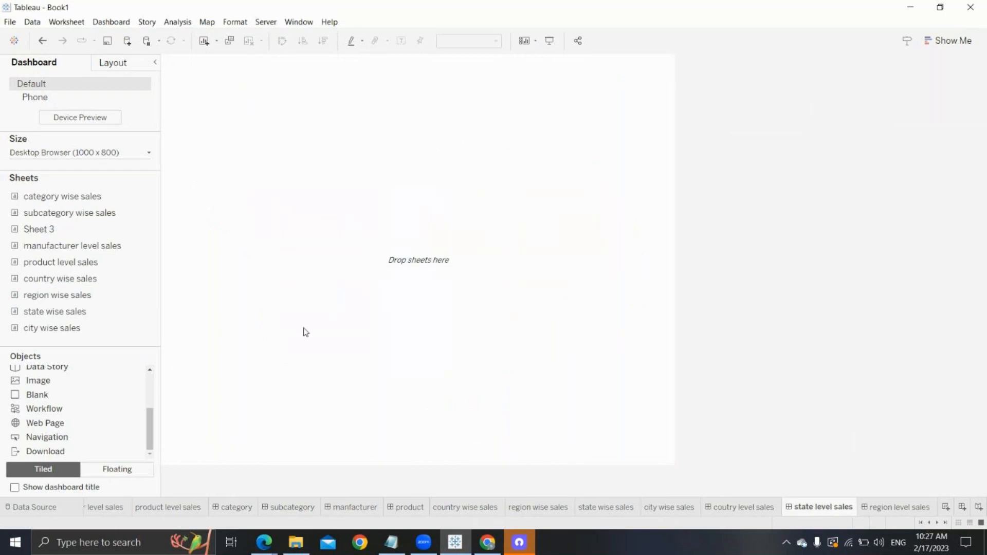
drag(55, 311, 285, 273)
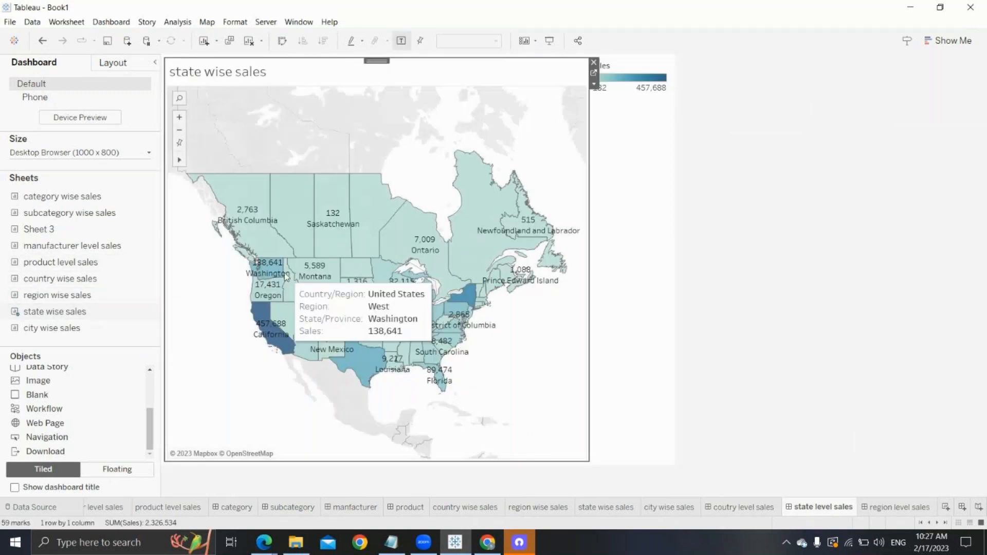
click(615, 141)
click(676, 62)
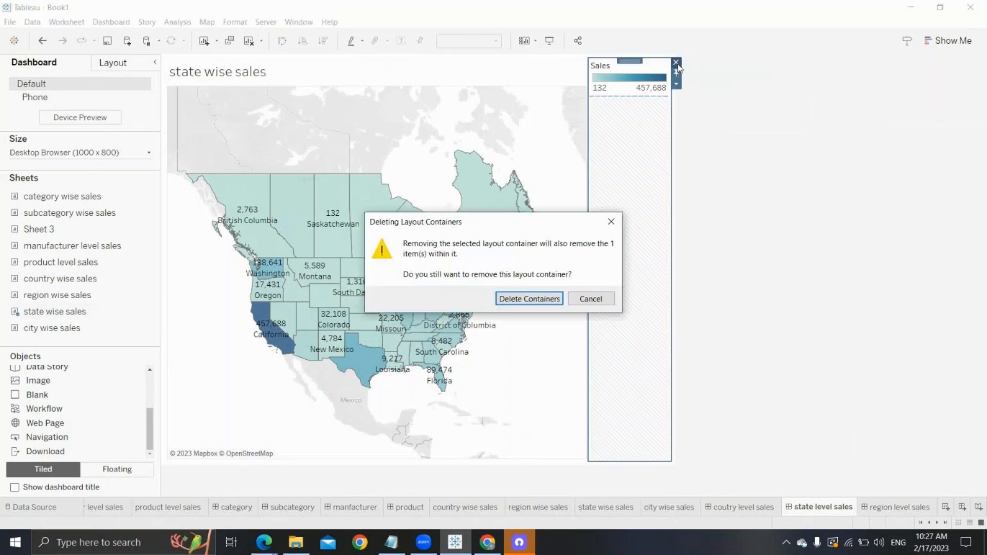
click(530, 300)
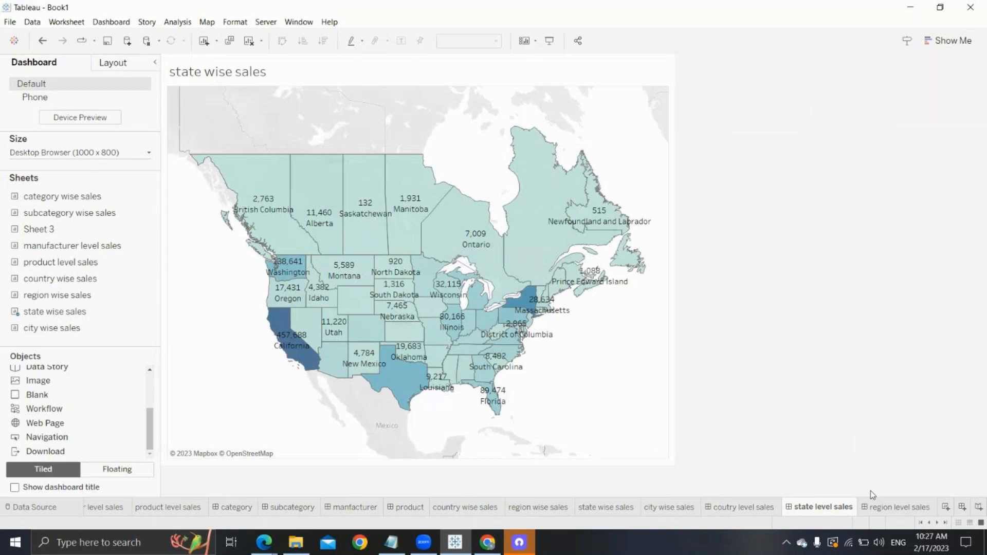
Step: Add a new dashboard and name it "city level sales"
click(961, 507)
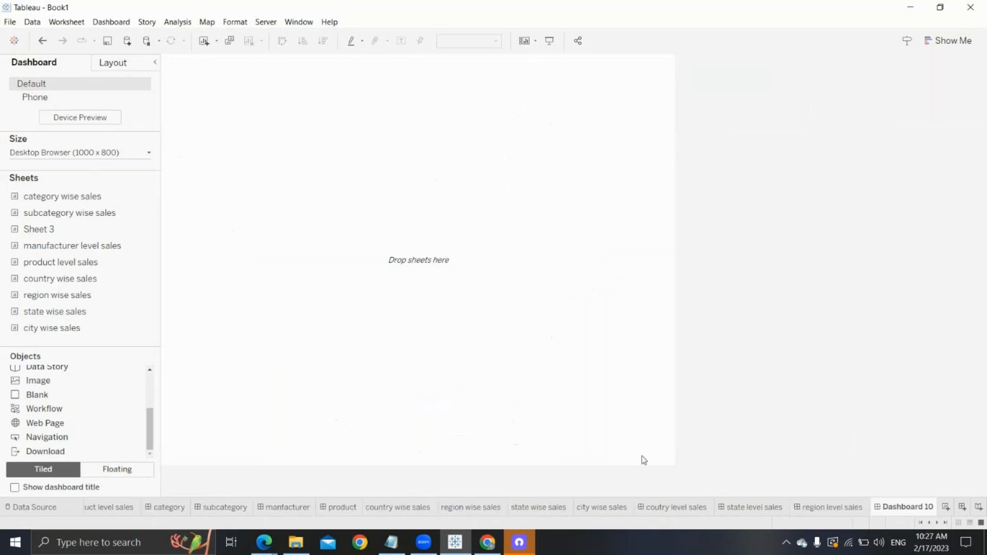
mouse_move(894, 506)
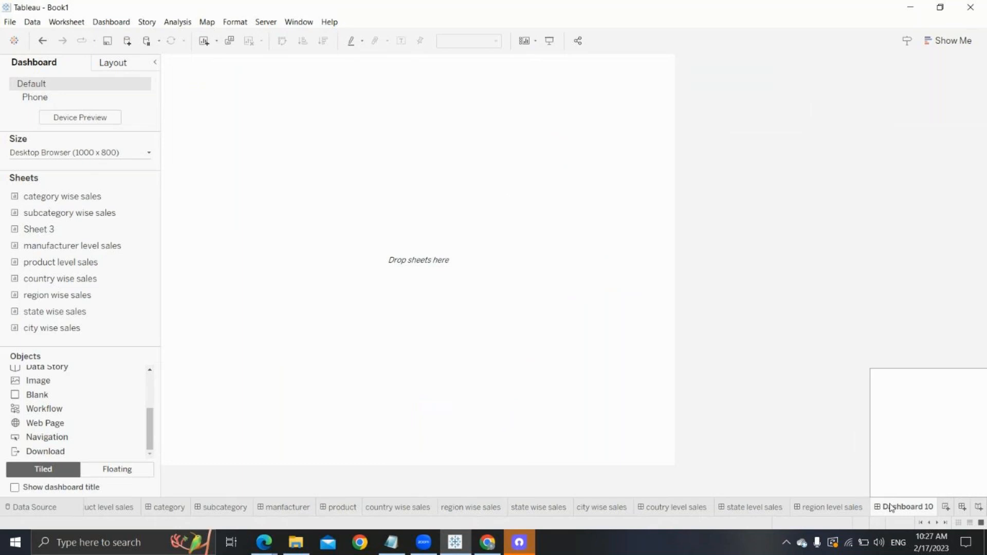
double_click(890, 507)
text(c)
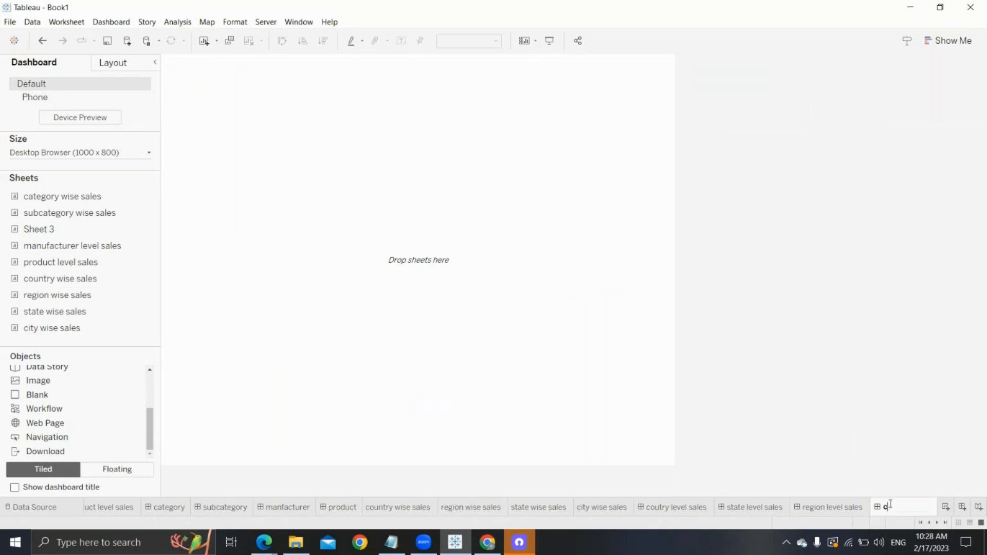
text(ity le)
key(BackSpace)
text(level sales)
key(Return)
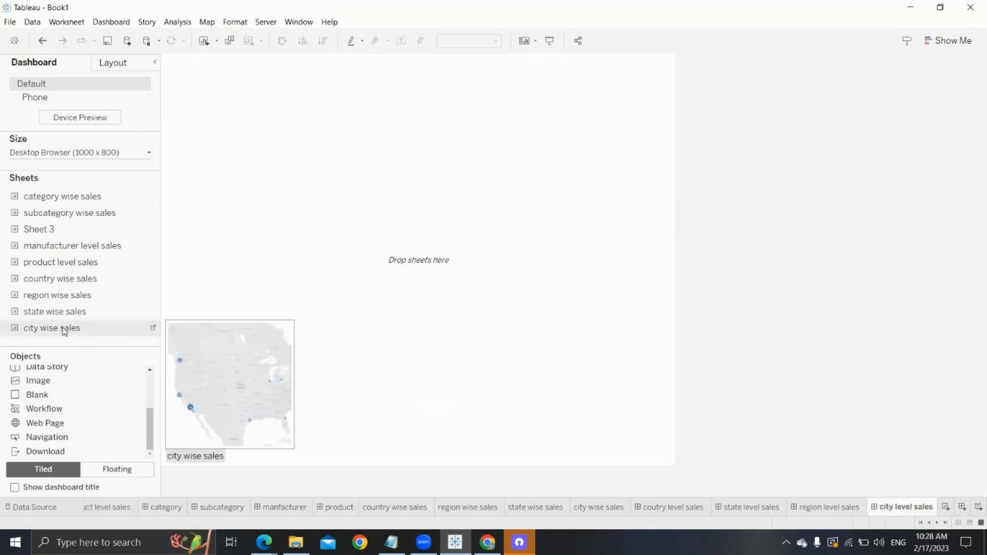
Step: Place the city wise sales sheet on the city level sales dashboard and delete the layout container holding the Sales legends
drag(63, 328, 295, 290)
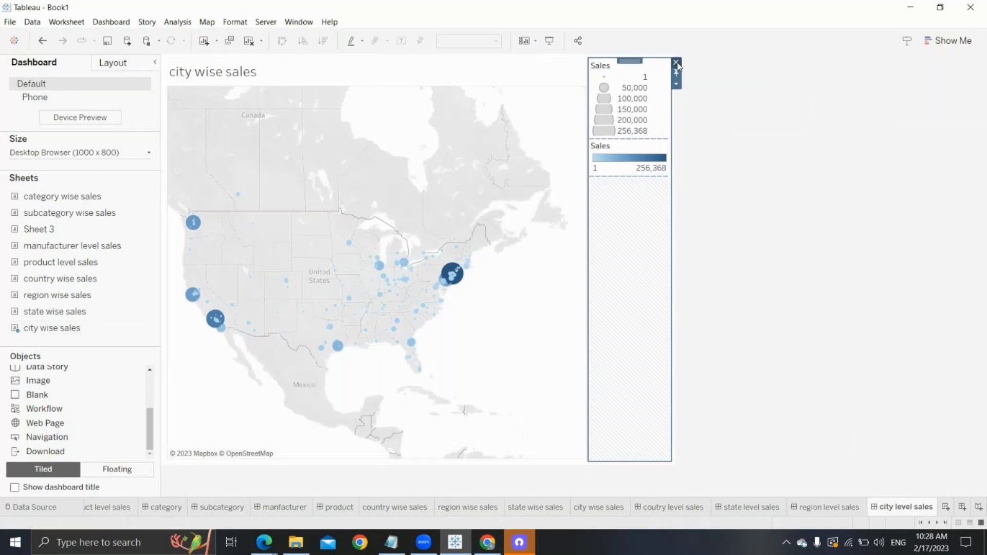
click(676, 63)
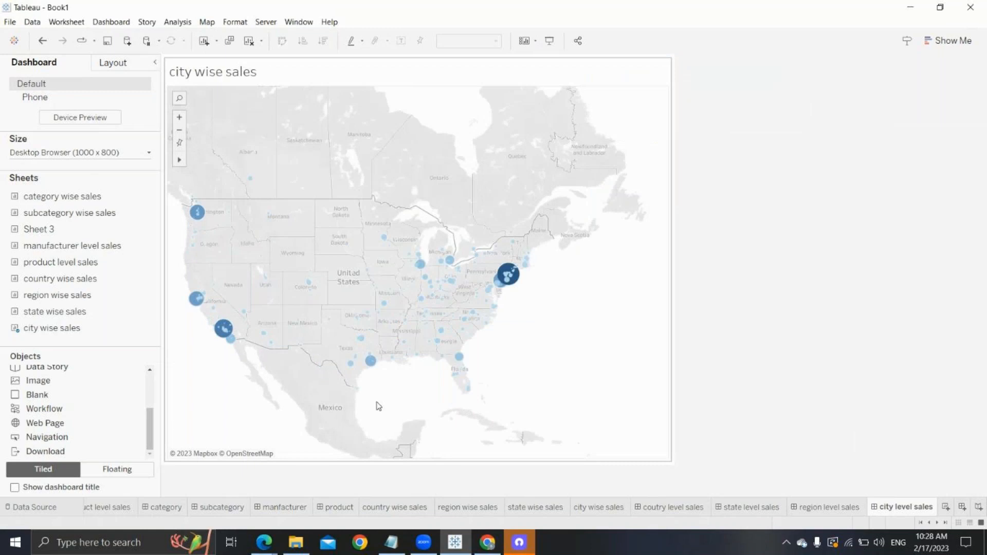
click(666, 512)
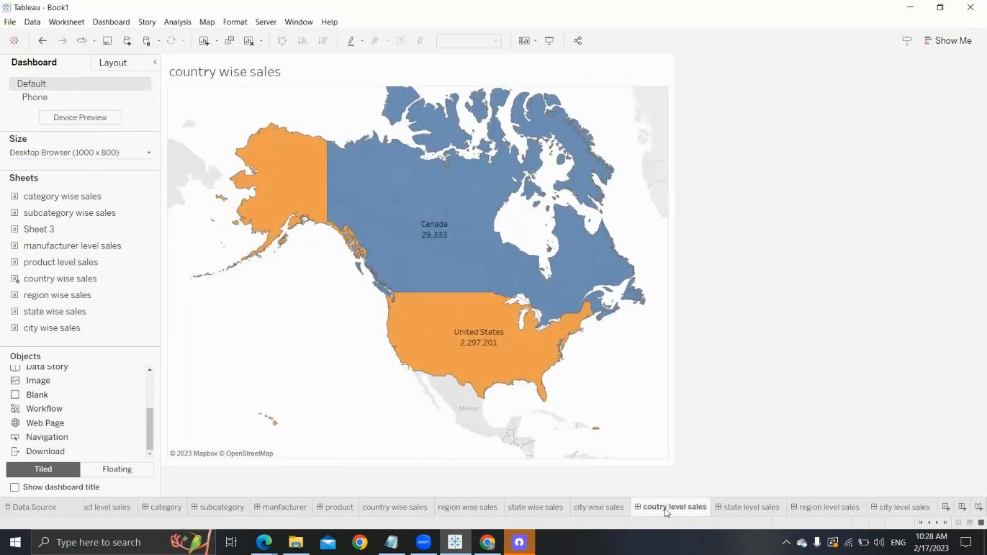
click(756, 511)
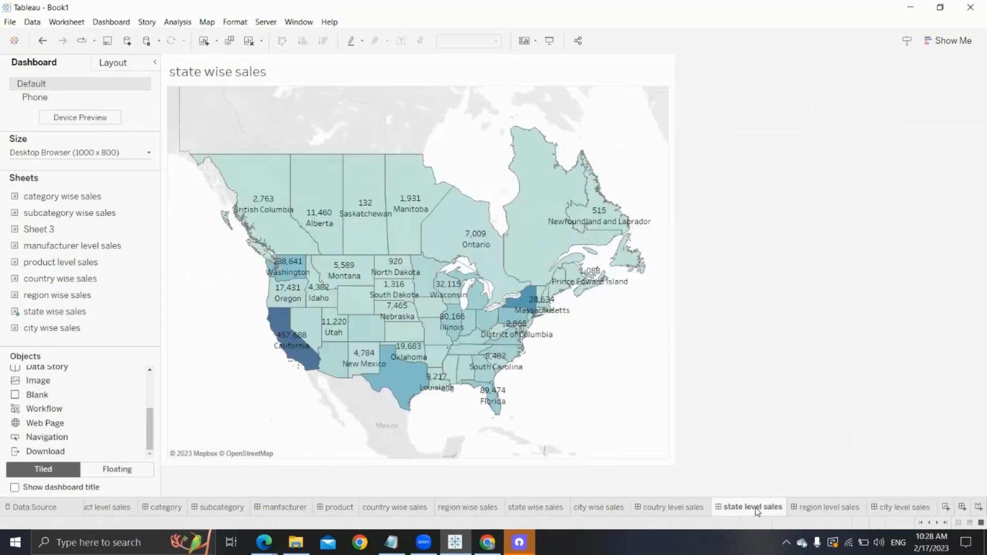
click(817, 511)
click(895, 513)
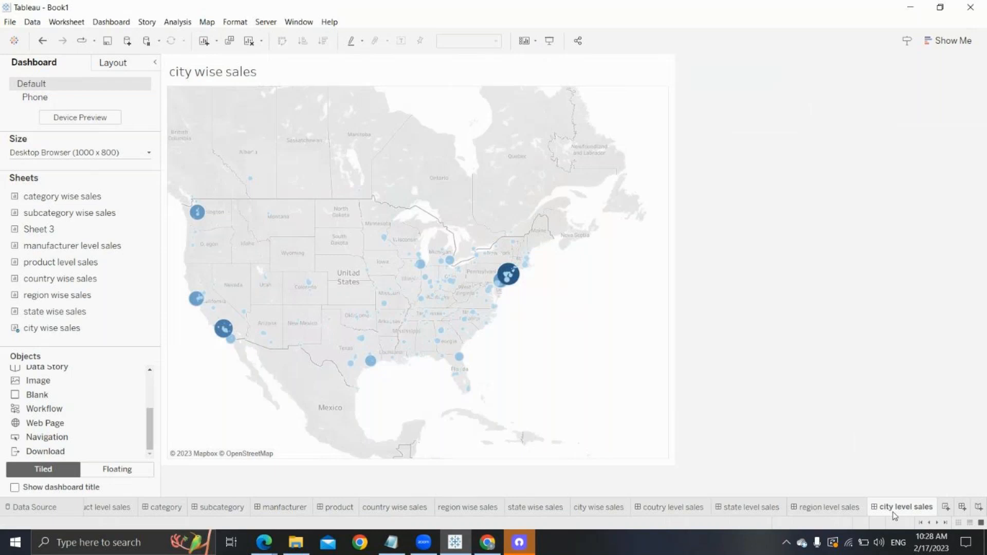
Step: Add a filter action from the coutry level sales dashboard to the region level sales dashboard, run on Select
click(682, 511)
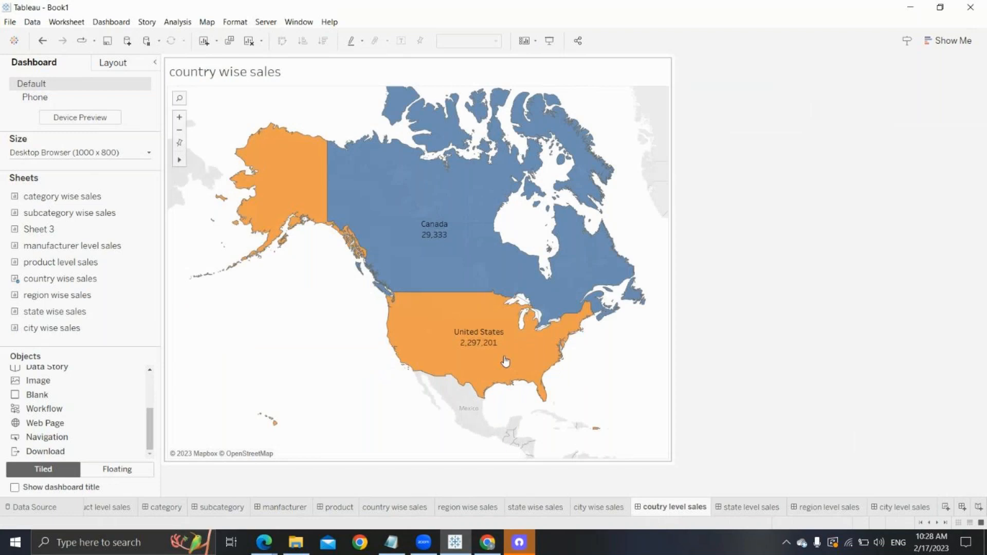
mouse_move(467, 272)
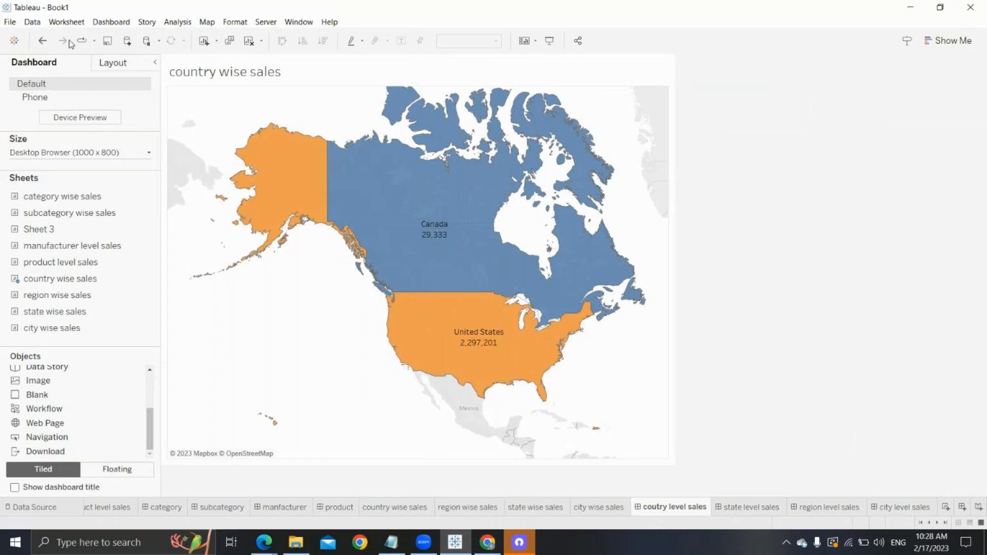
click(108, 22)
click(123, 155)
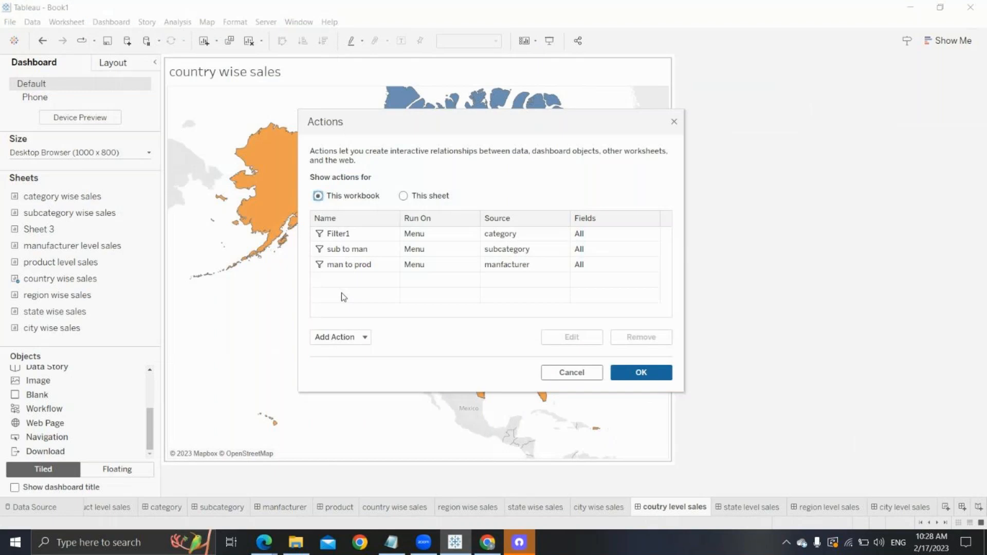
click(343, 338)
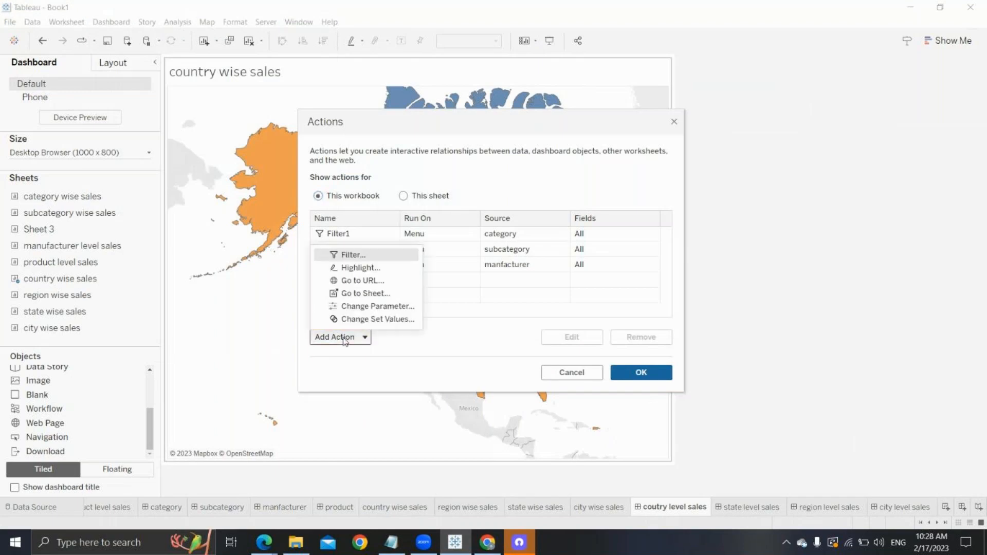
click(348, 256)
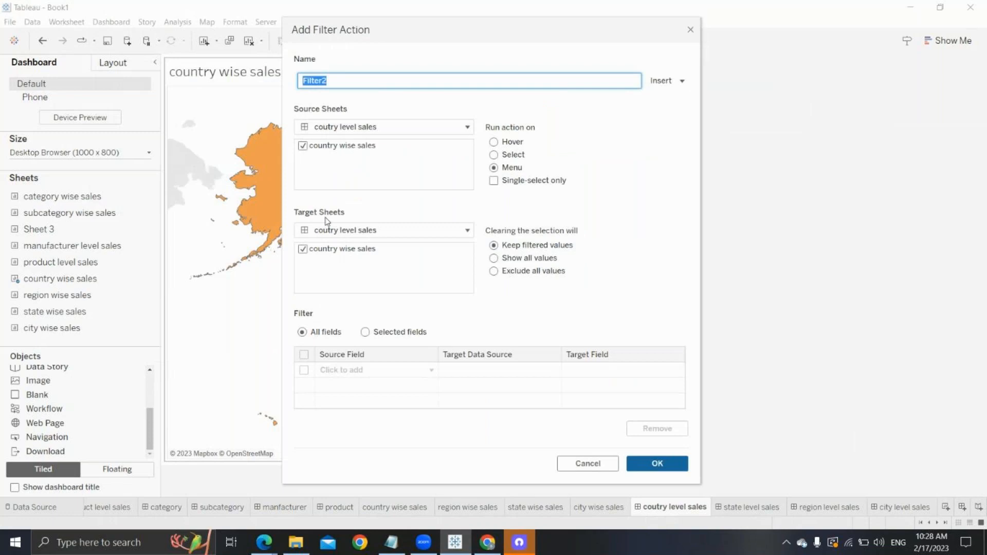
click(389, 230)
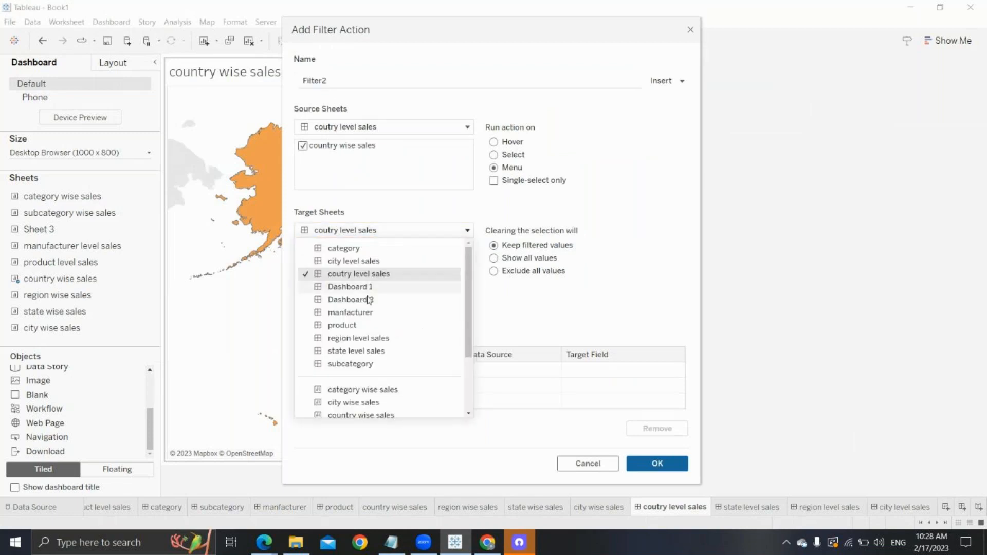
click(358, 337)
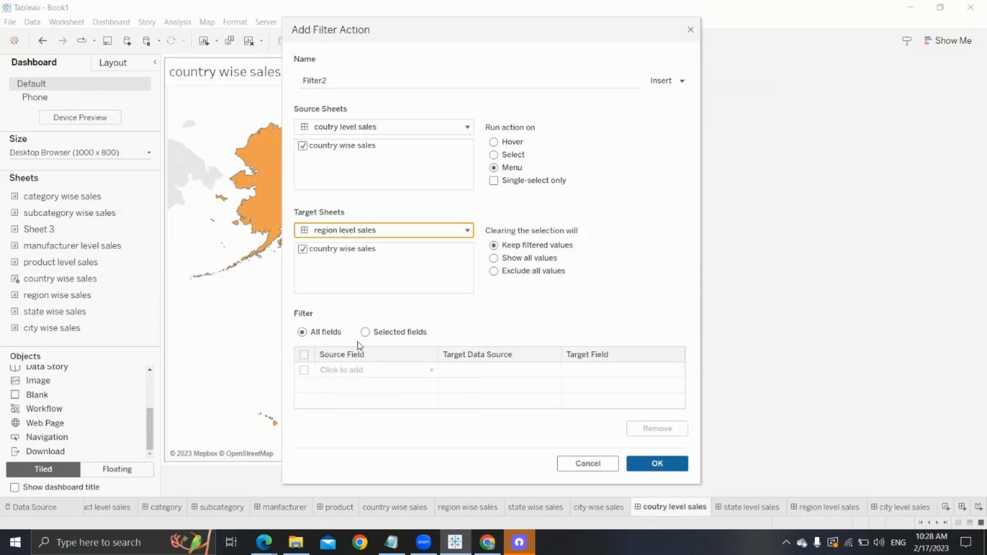
click(494, 155)
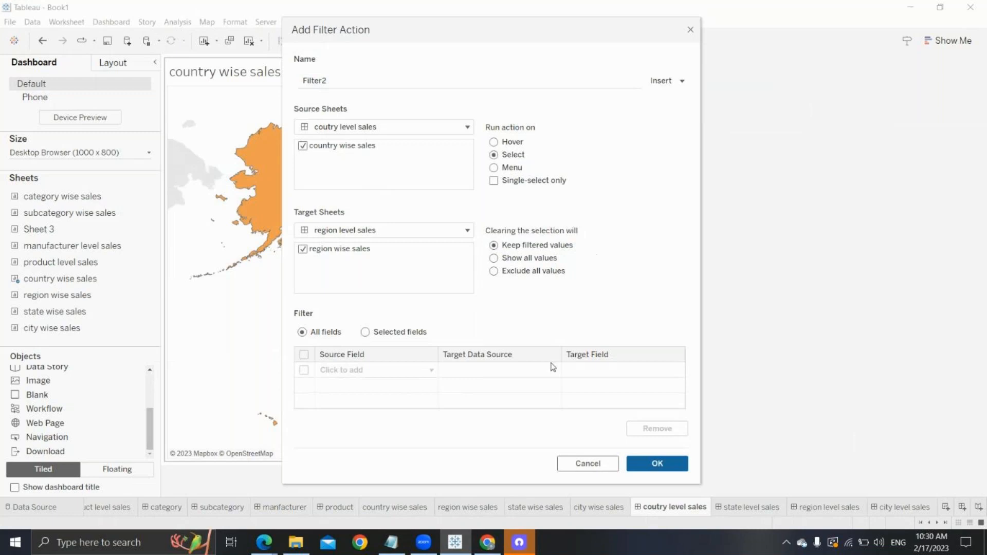
click(649, 463)
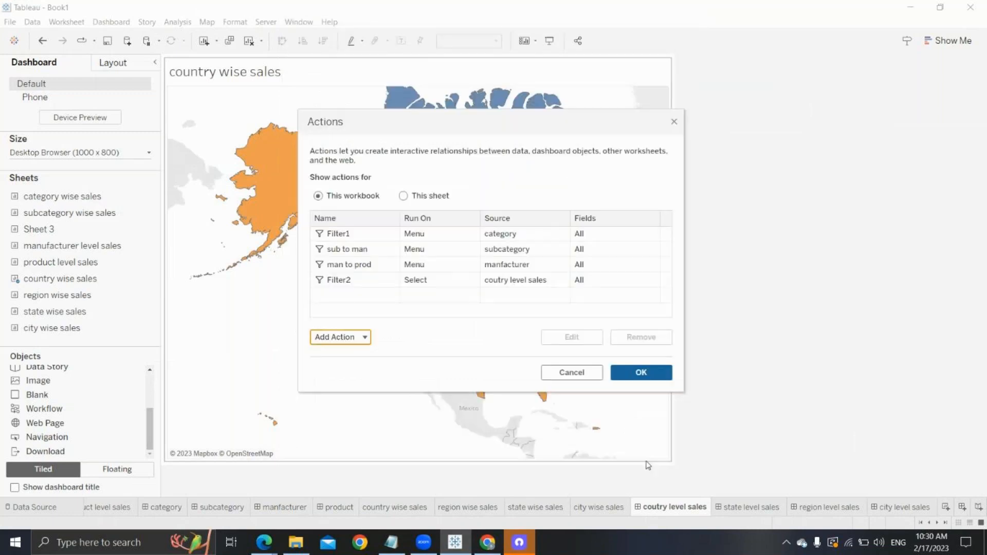
click(639, 371)
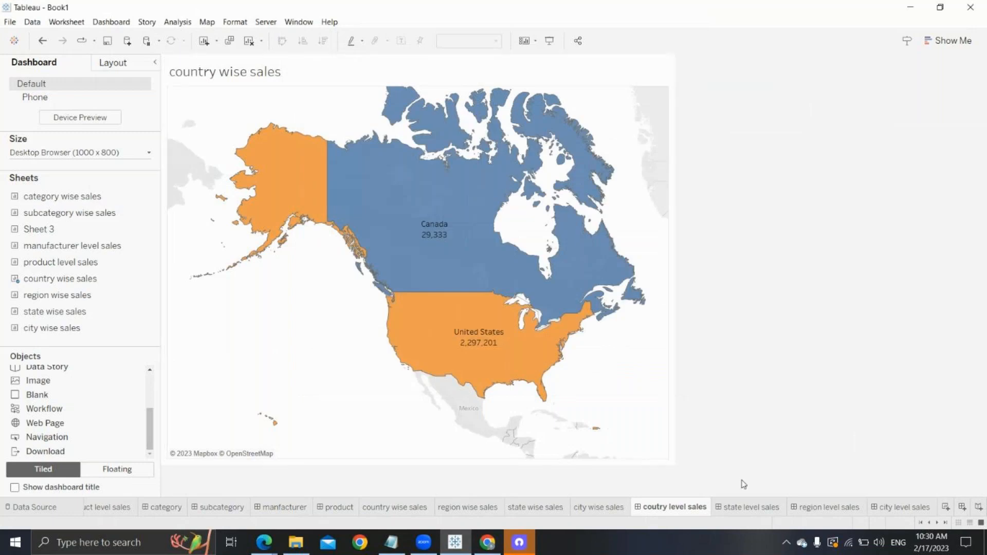
Step: Add a filter action from the region level sales dashboard to the state level sales dashboard, run on Select
click(737, 508)
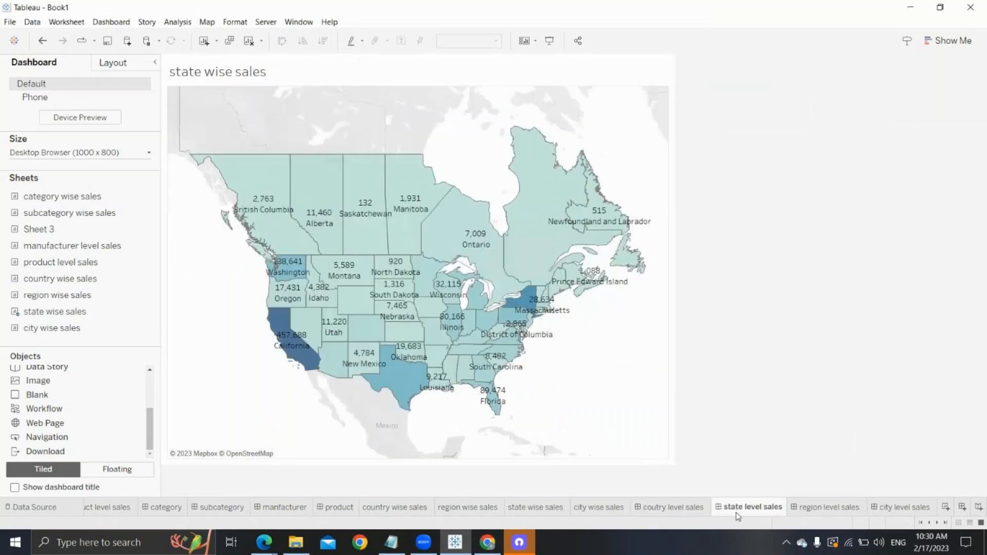
click(814, 513)
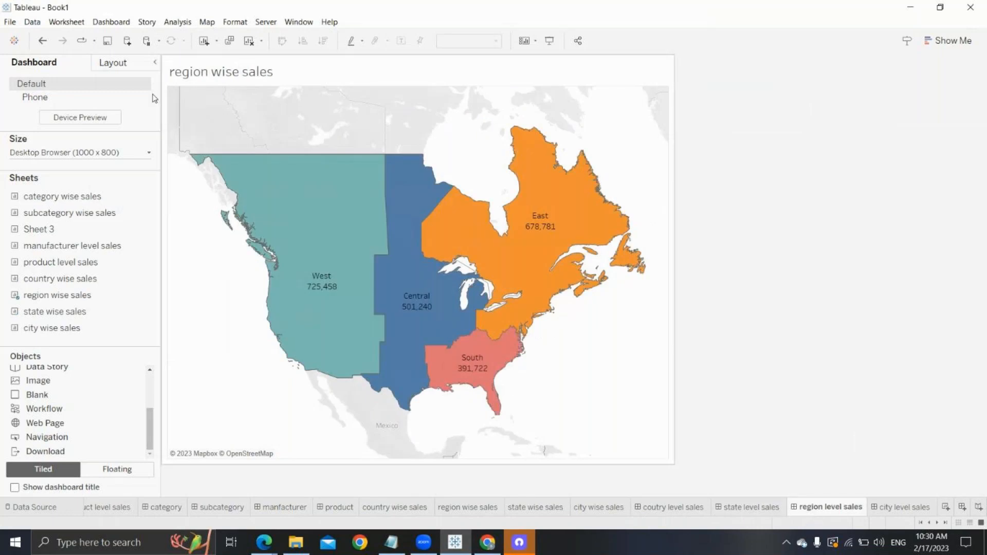
click(104, 24)
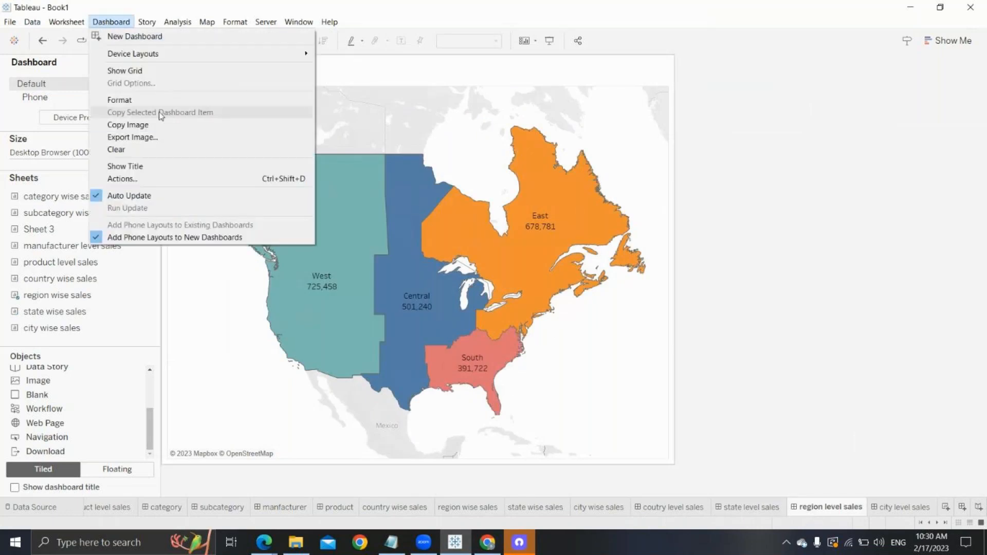
click(155, 180)
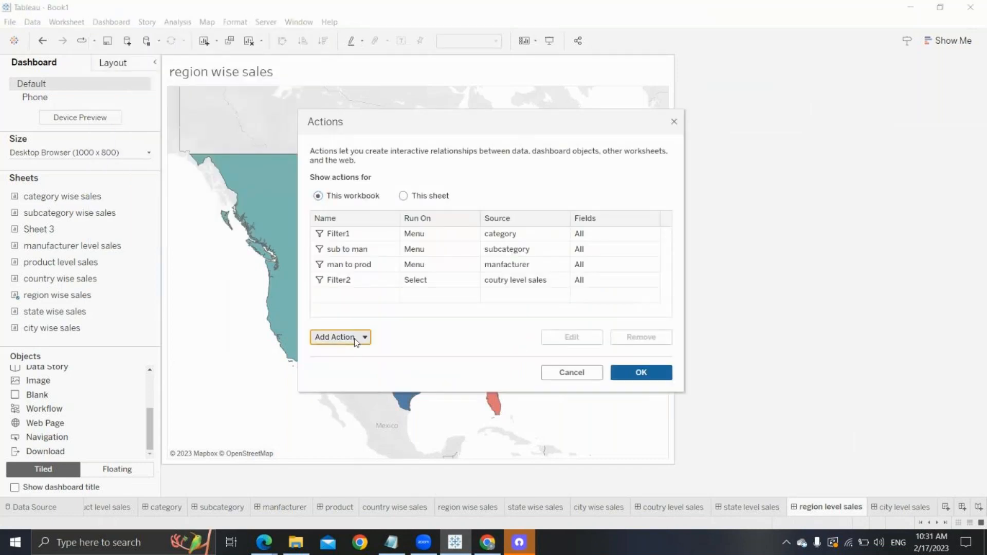
click(355, 339)
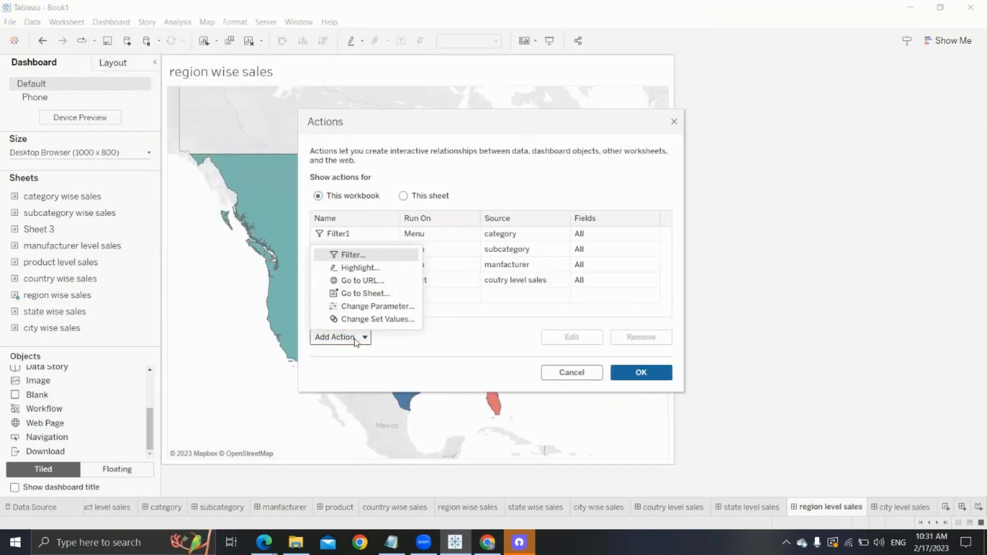
click(347, 256)
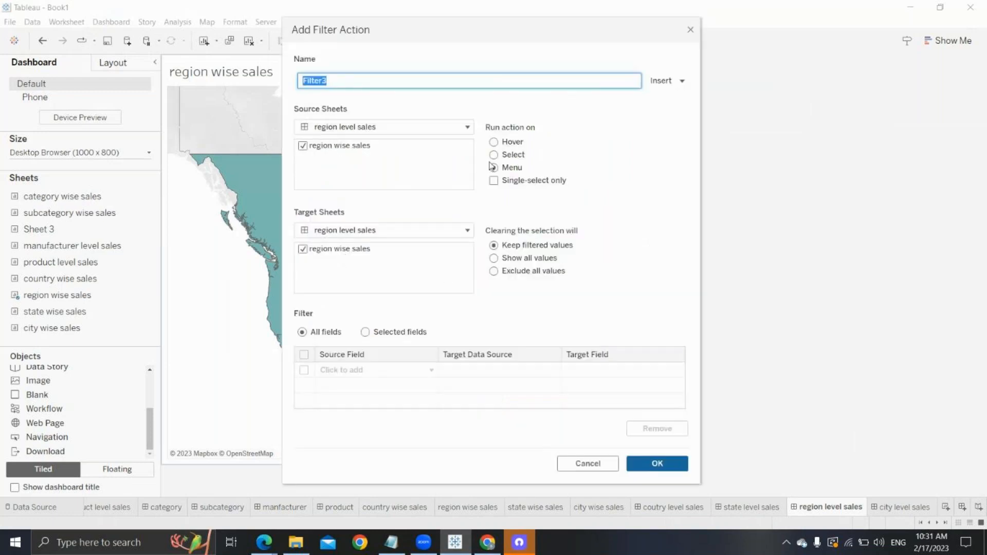
click(493, 155)
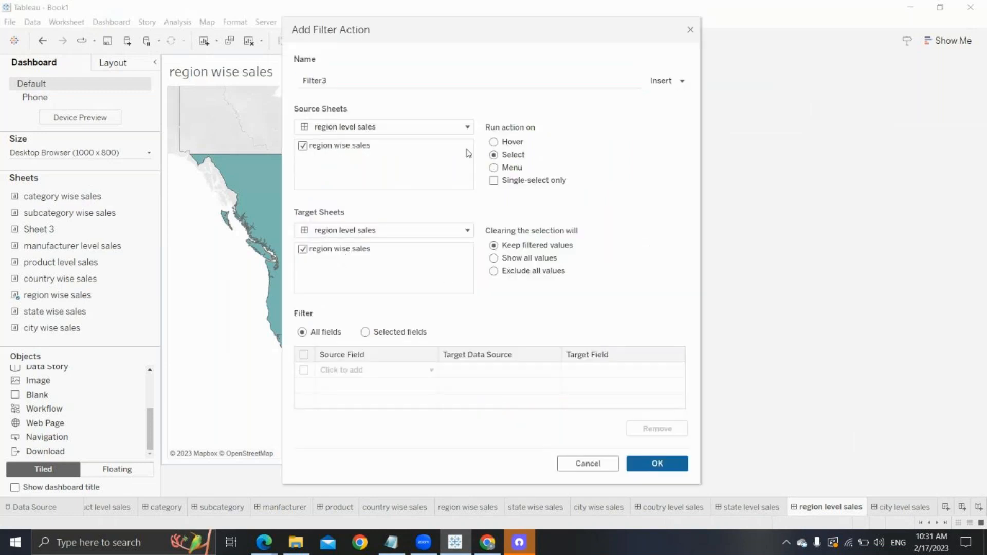
click(380, 231)
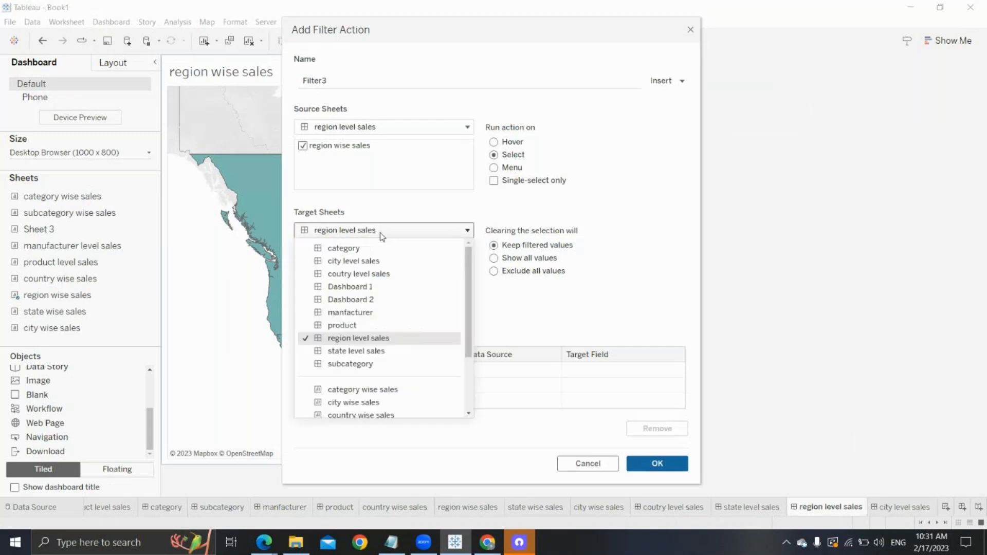
click(354, 355)
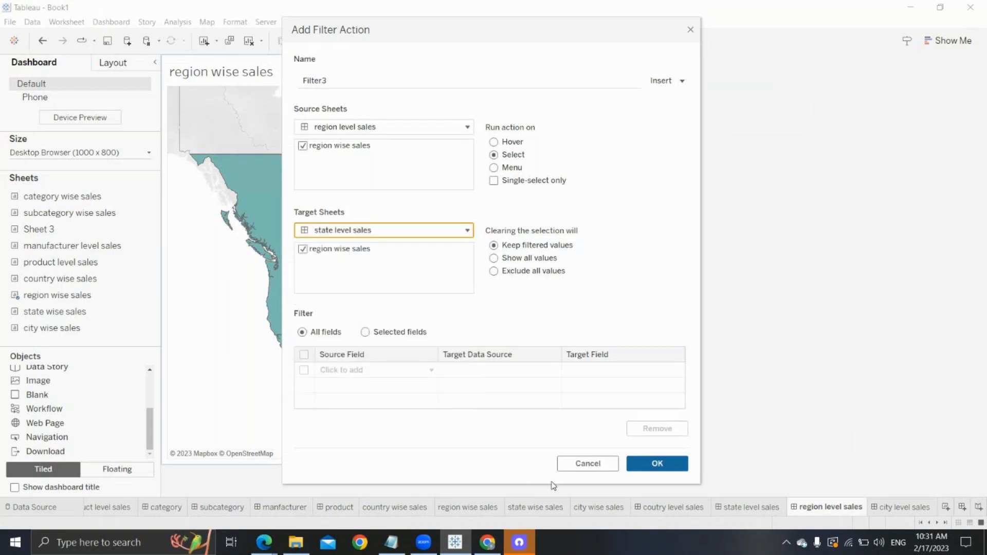
click(655, 466)
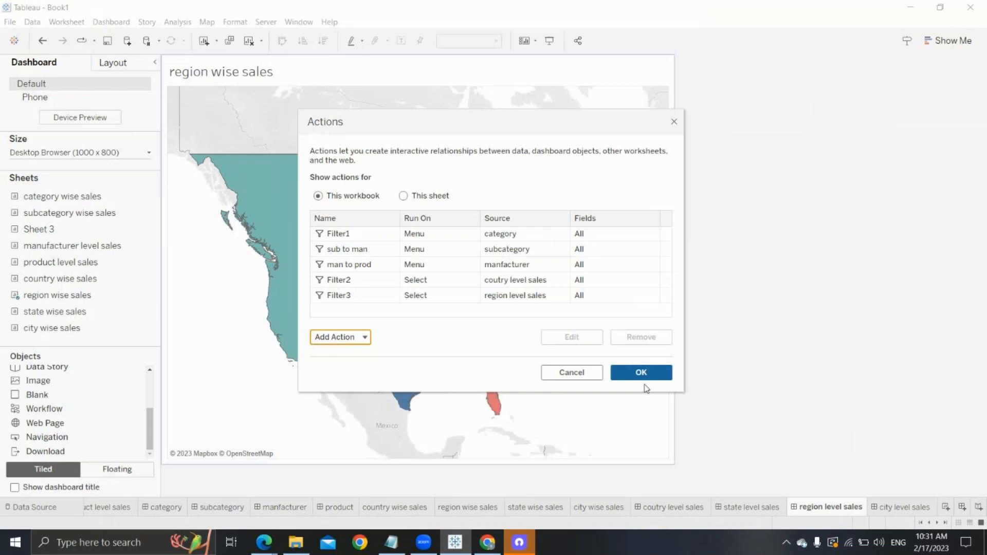
click(645, 378)
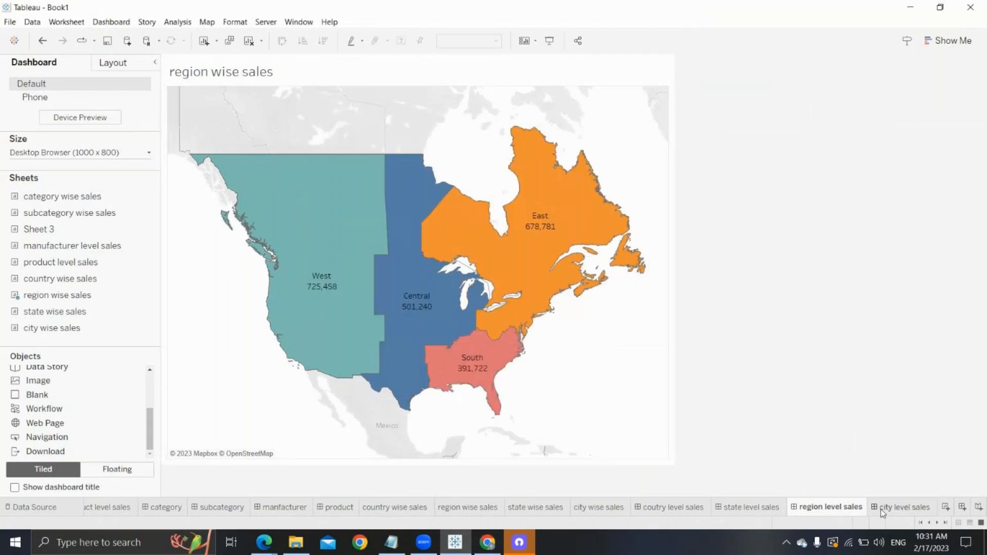
Step: Add a filter action from the state level sales dashboard to the city level sales dashboard, run on Select
click(754, 506)
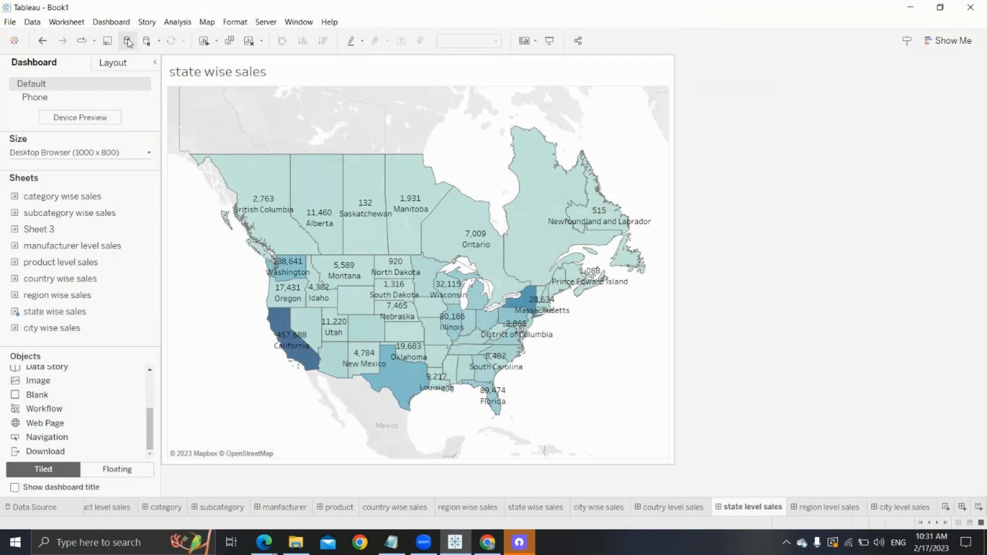
click(111, 22)
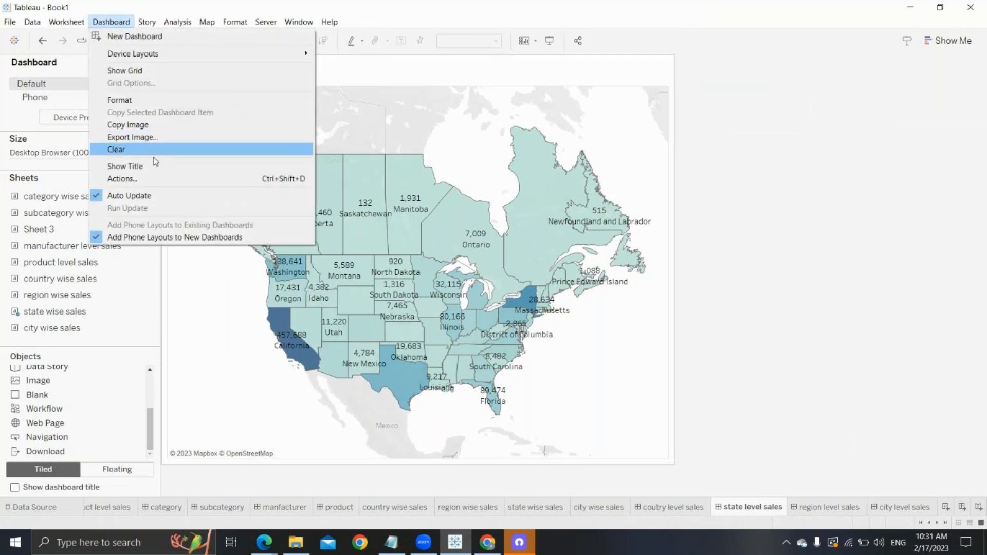
click(148, 183)
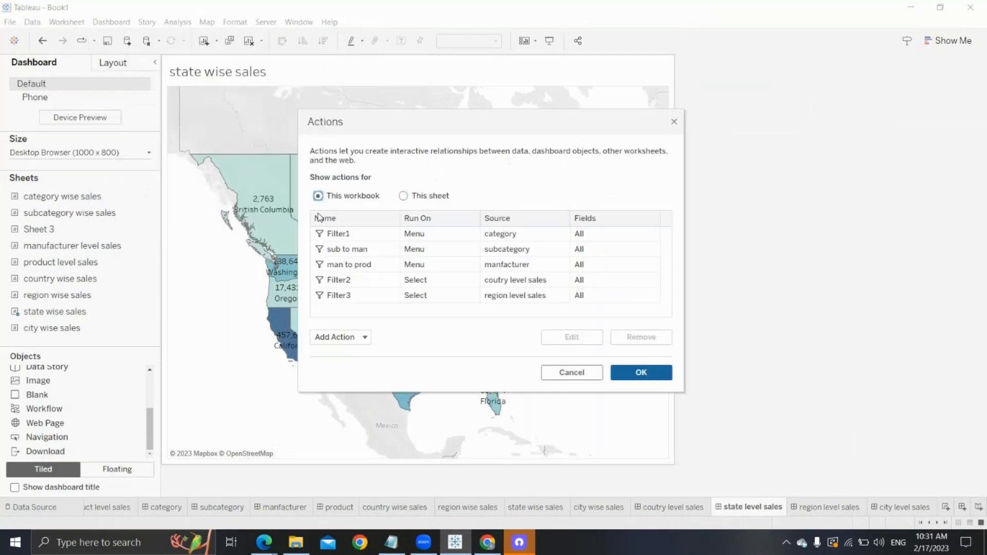
click(352, 340)
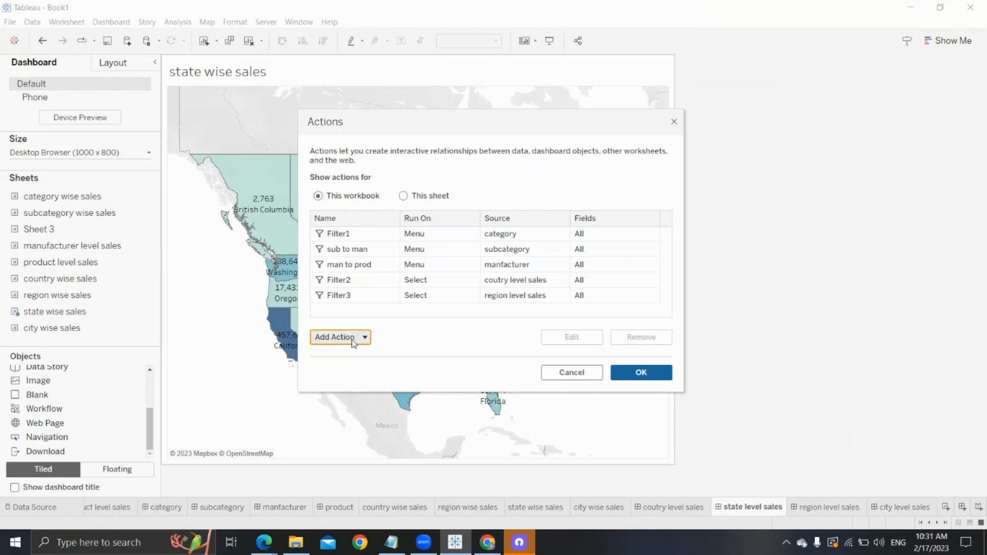
click(350, 254)
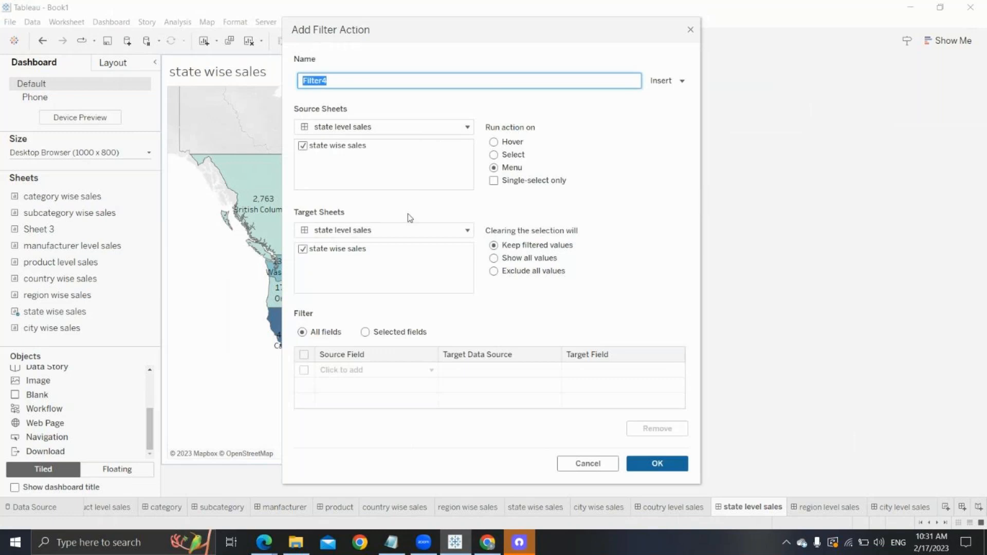
click(381, 230)
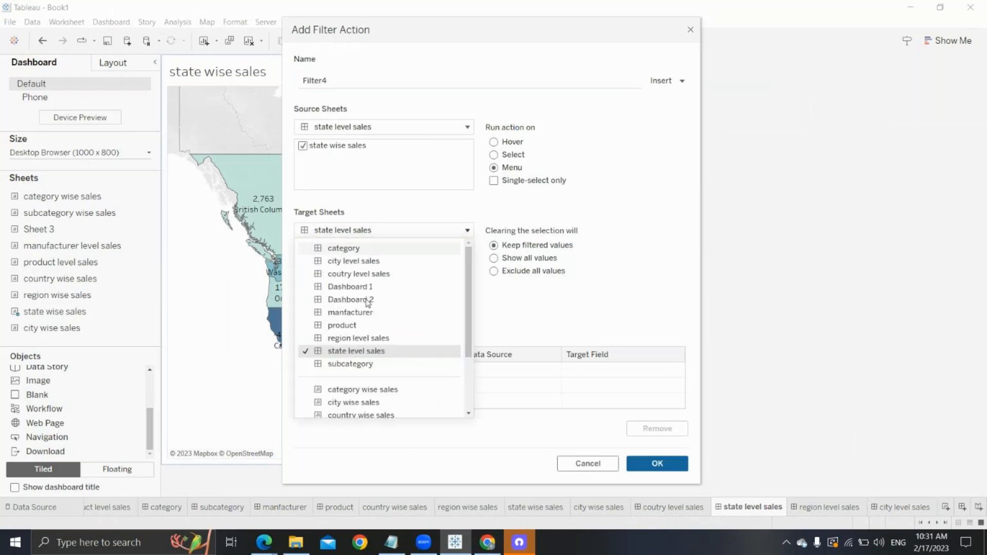
click(348, 264)
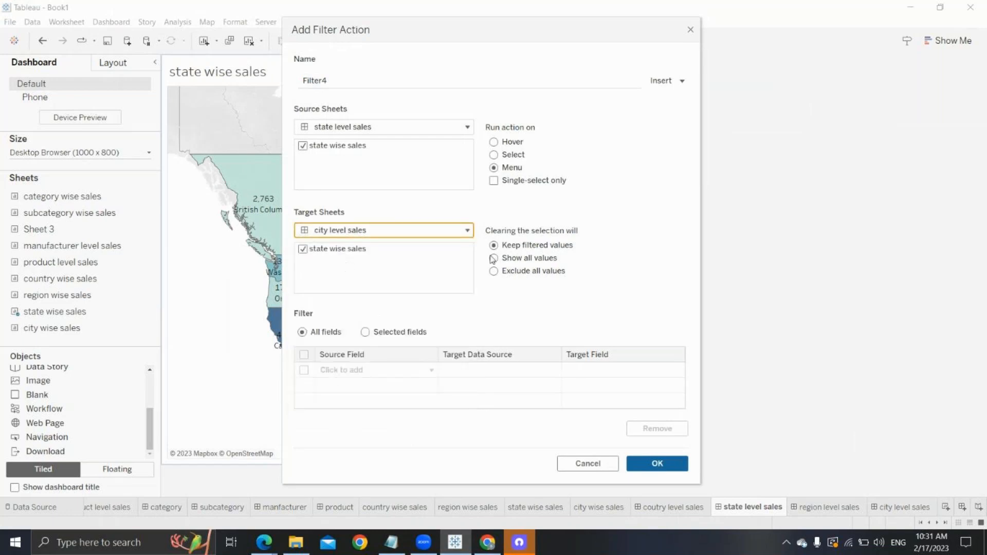
click(494, 155)
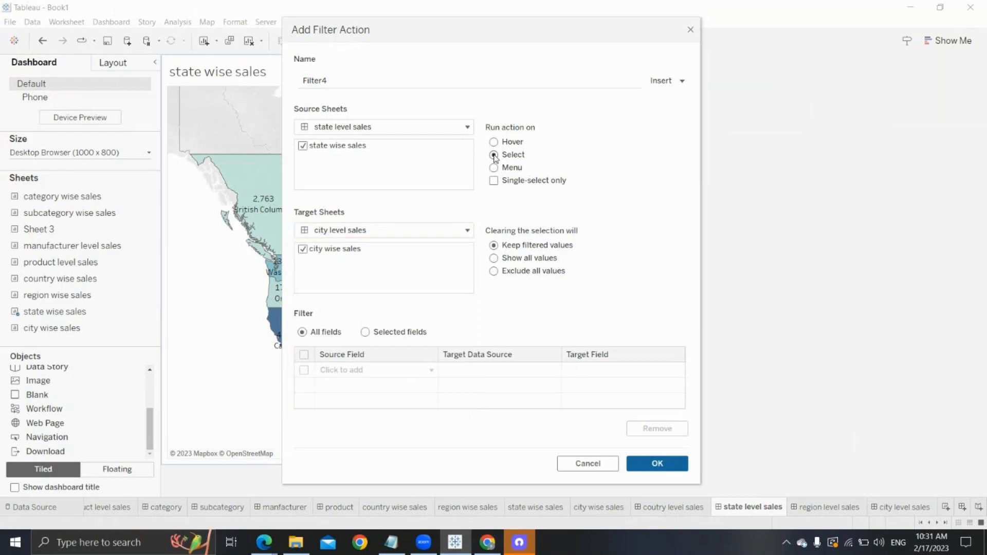
click(663, 469)
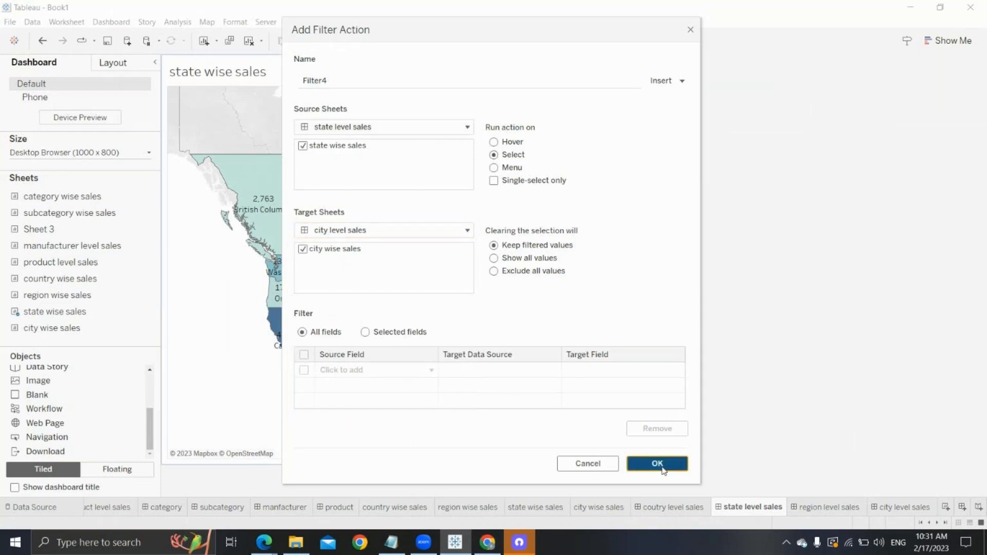
click(639, 374)
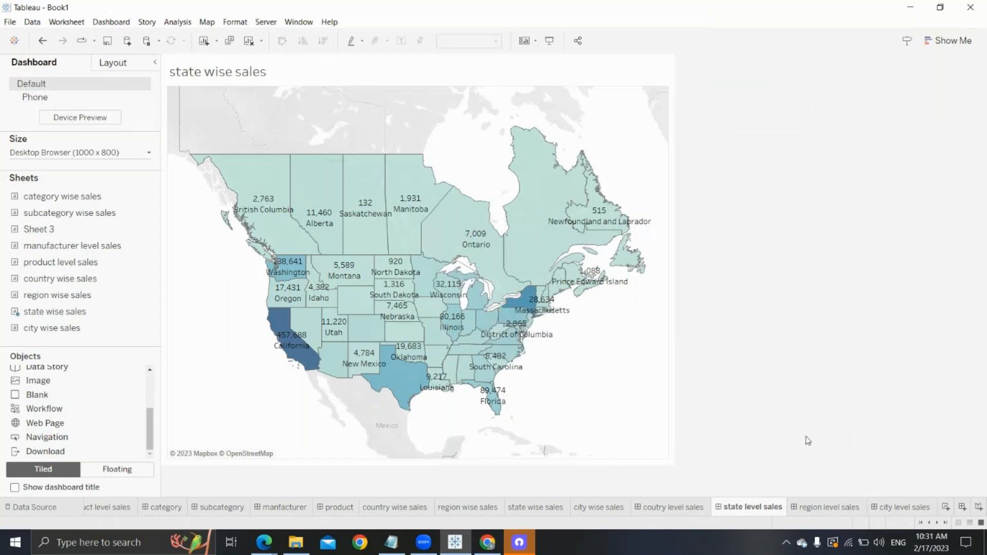
Step: Present the coutry level sales dashboard full screen and drill down from the United States to the East region's states
click(666, 507)
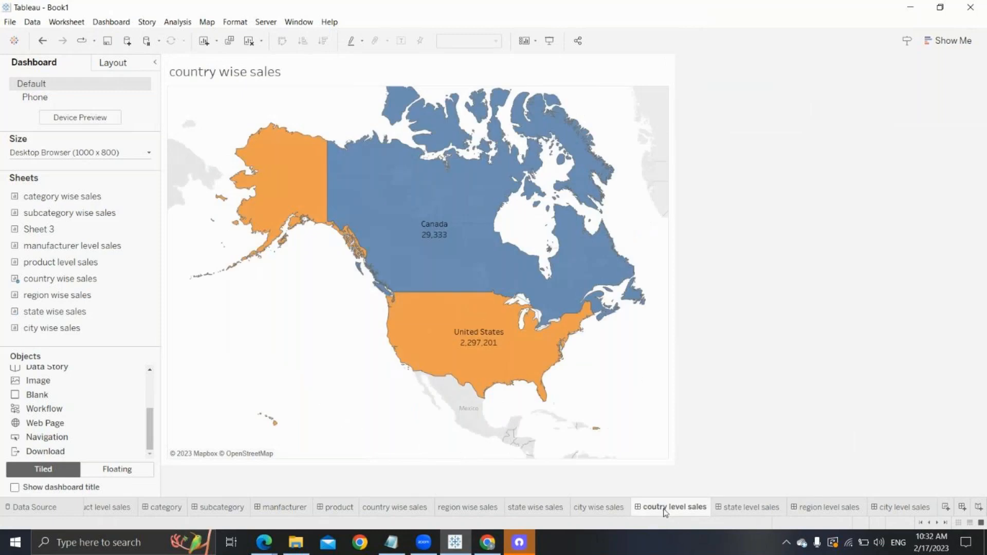
click(549, 40)
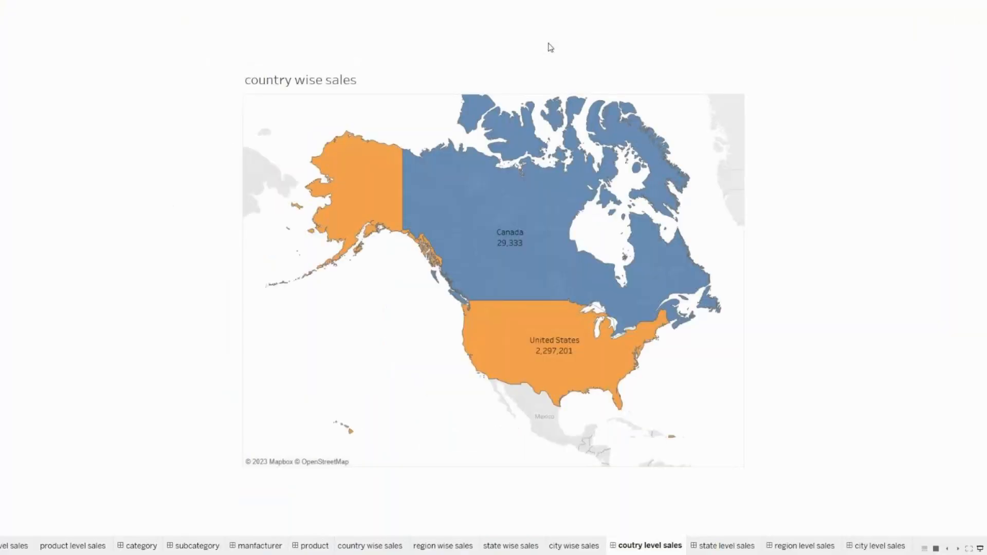
key(Right)
key(Right)
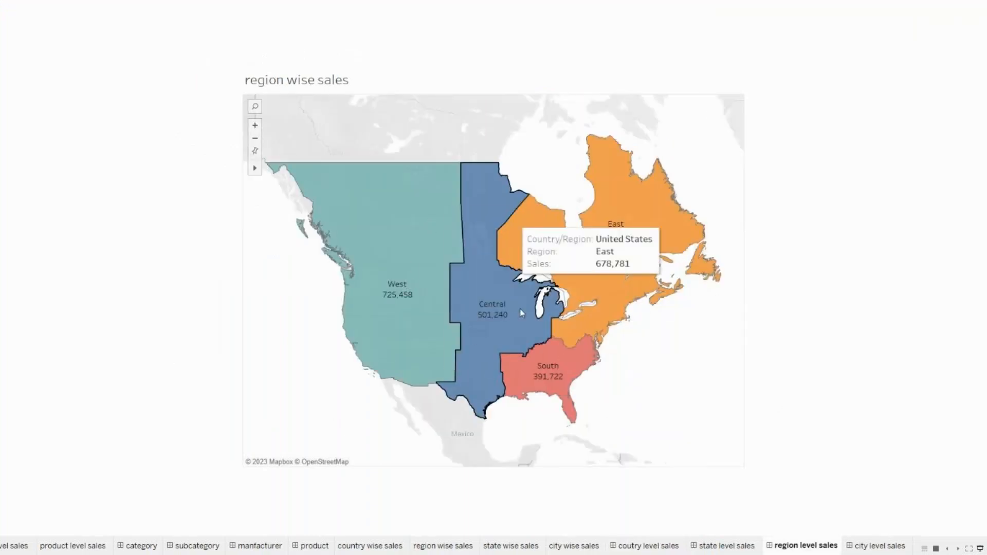
mouse_move(392, 273)
mouse_move(625, 260)
mouse_move(464, 291)
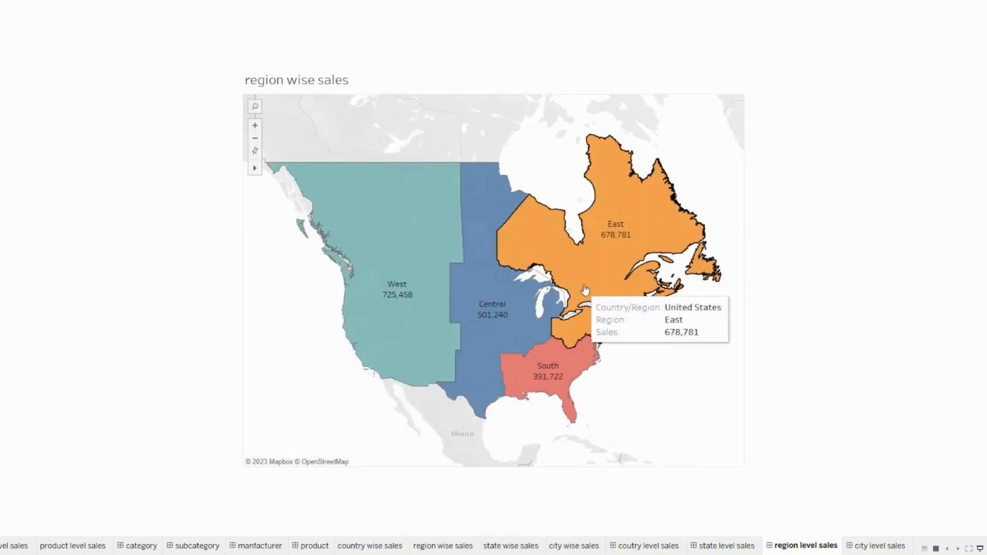
click(586, 269)
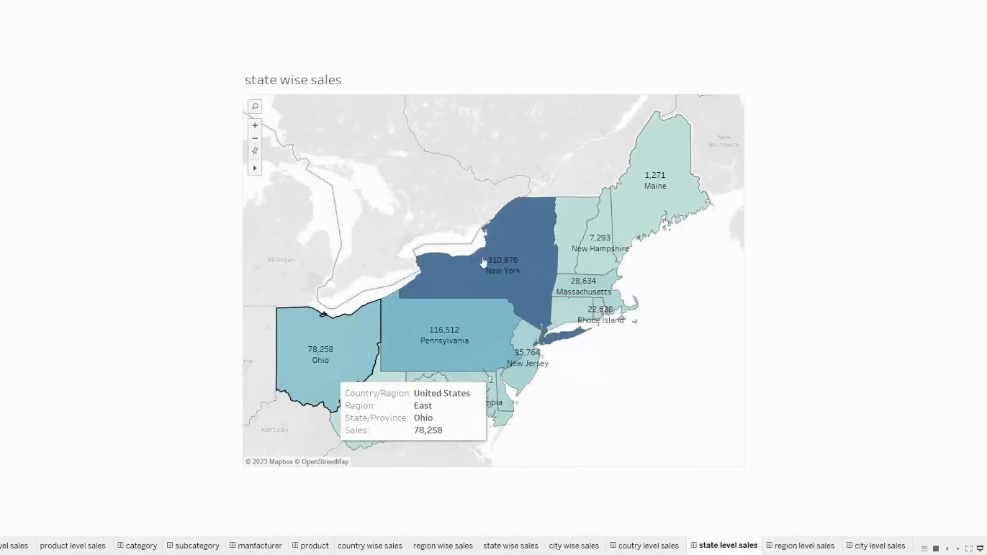
Step: Examine the East region's state sales, drill down into New York and inspect its city sales
mouse_move(331, 405)
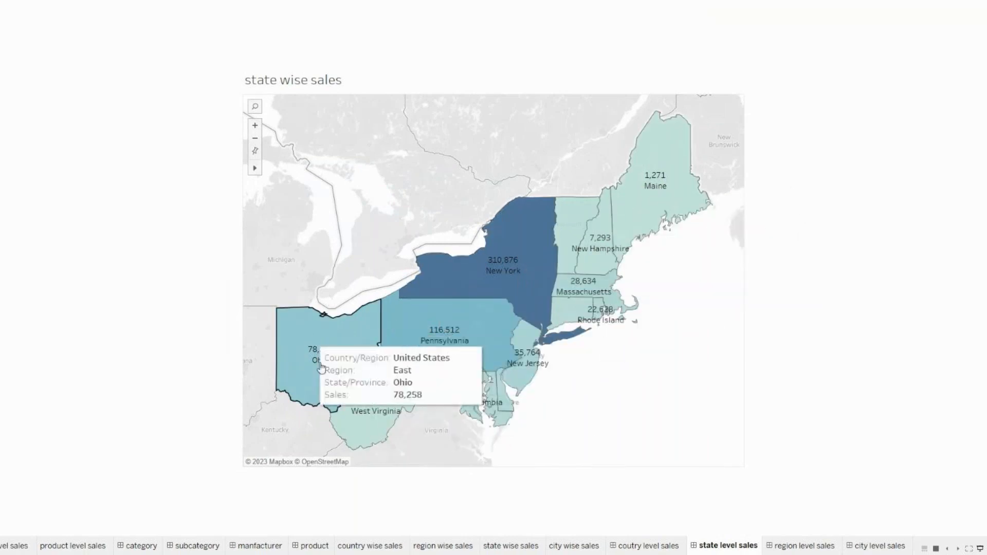
mouse_move(653, 177)
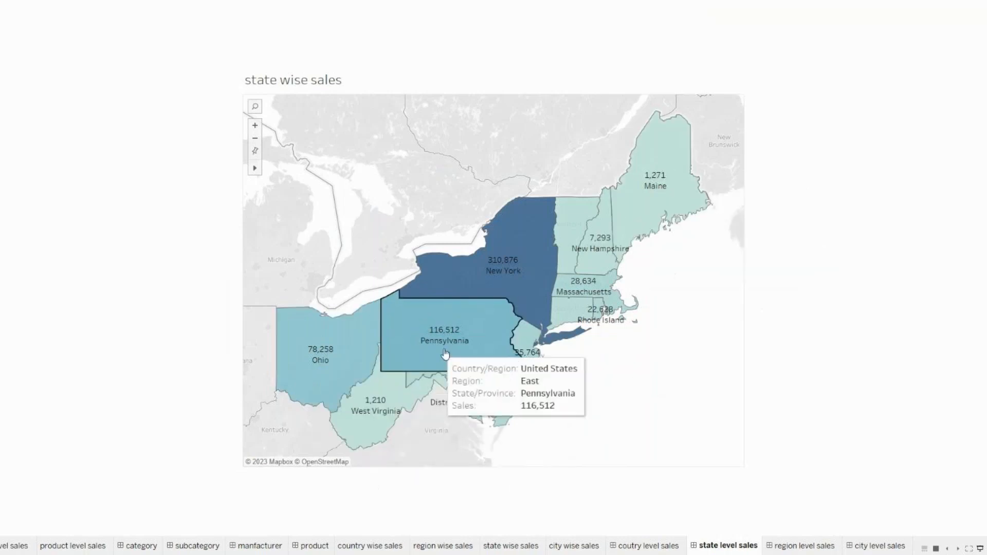
mouse_move(491, 296)
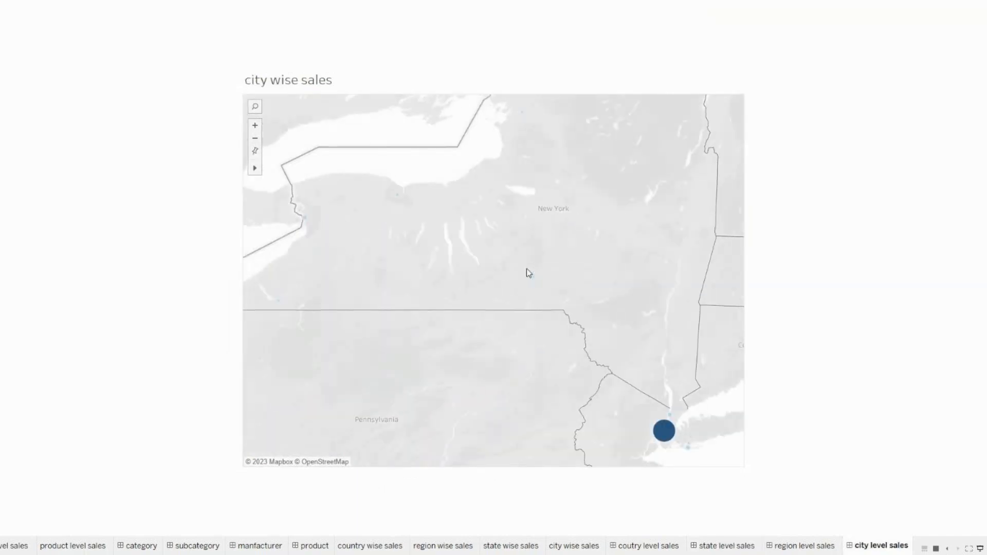
mouse_move(670, 419)
mouse_move(689, 446)
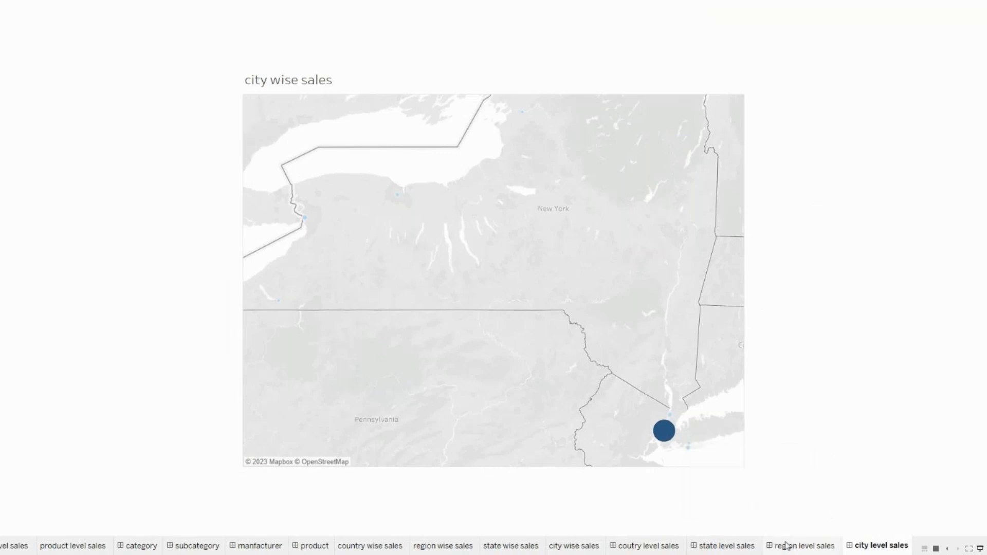
Step: Return to the coutry level sales dashboard and drill down through the United States and the South region to Florida's cities
click(655, 545)
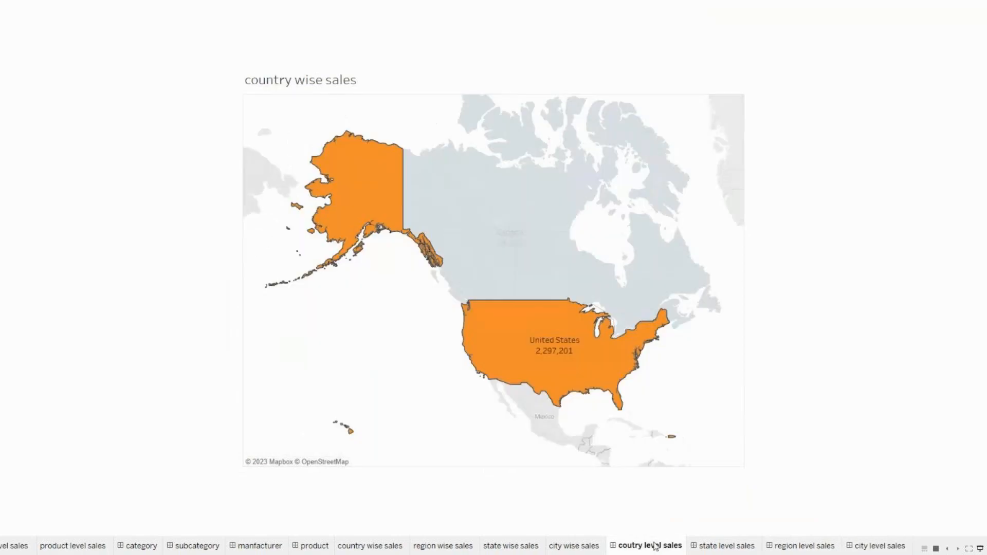
mouse_move(578, 380)
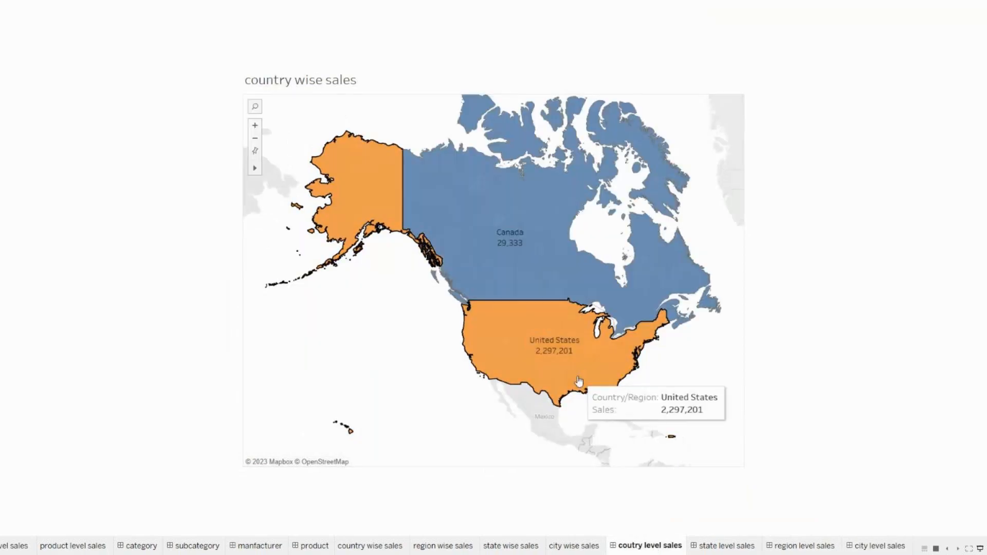
click(555, 337)
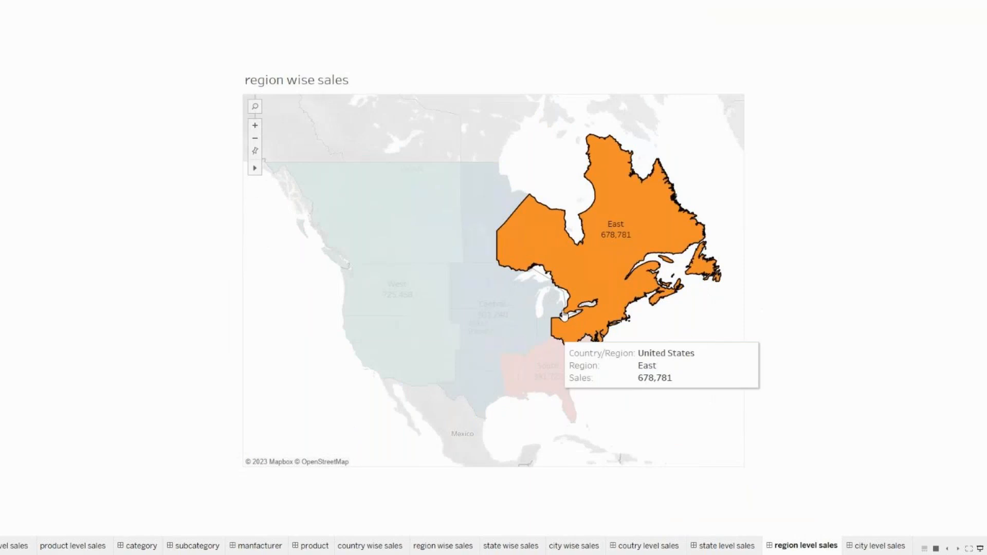
mouse_move(516, 387)
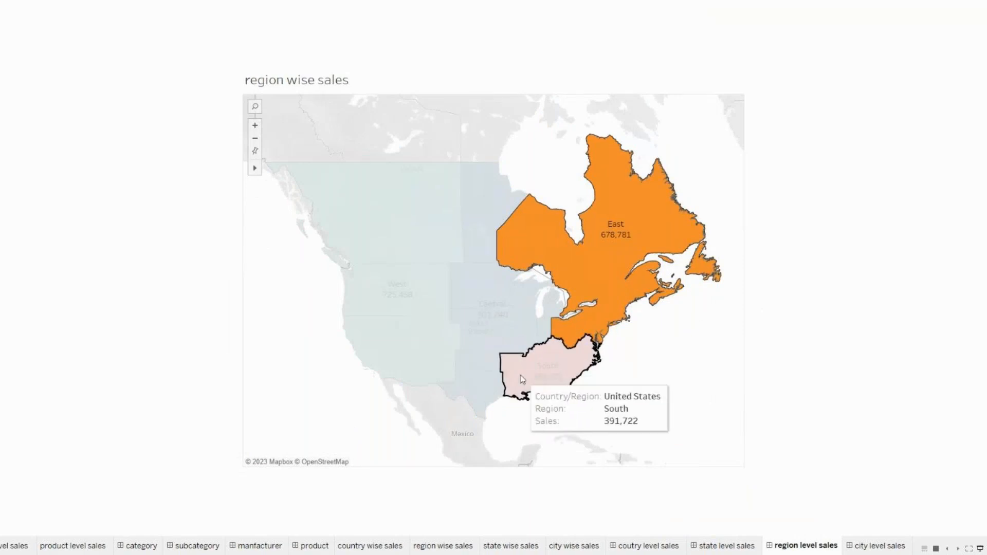
click(522, 379)
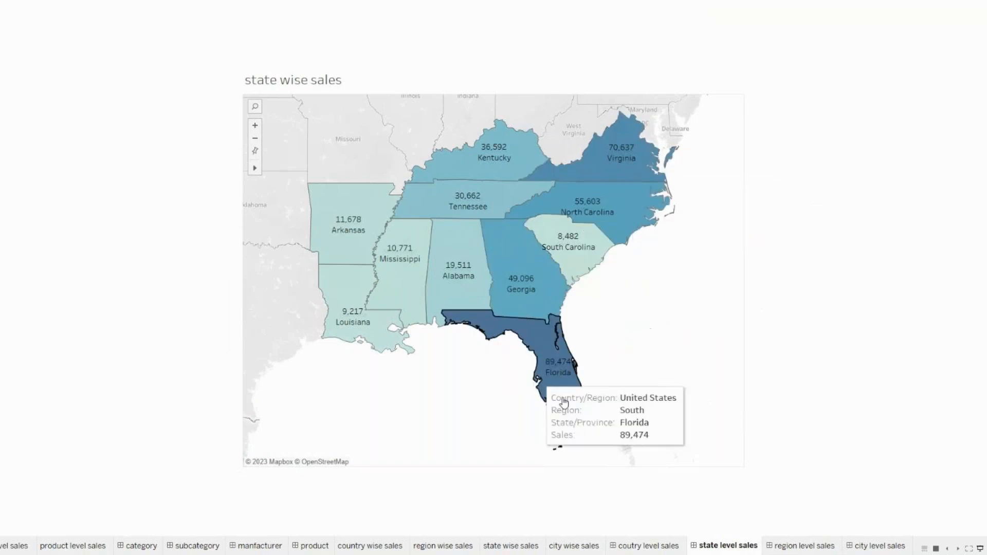
mouse_move(559, 402)
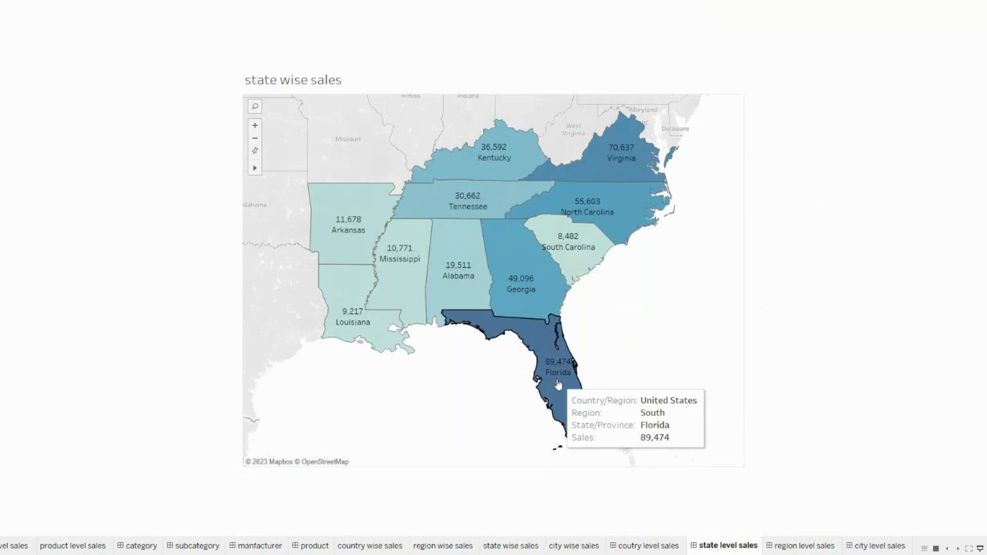
key(ctrl+Tab)
key(ctrl+Tab)
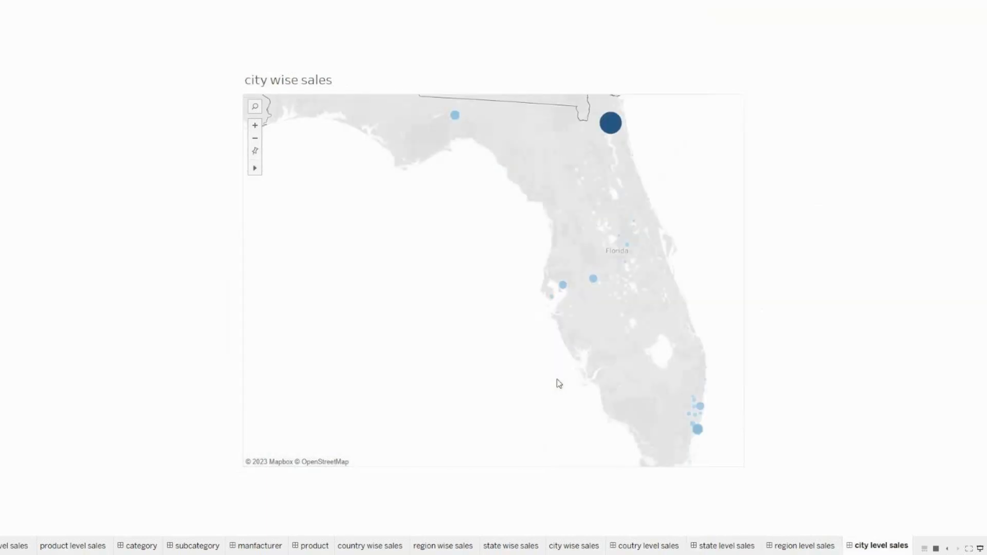
Step: Inspect the sales details of individual Florida cities, including Jacksonville and Fort Lauderdale, on the city wise sales map
mouse_move(614, 130)
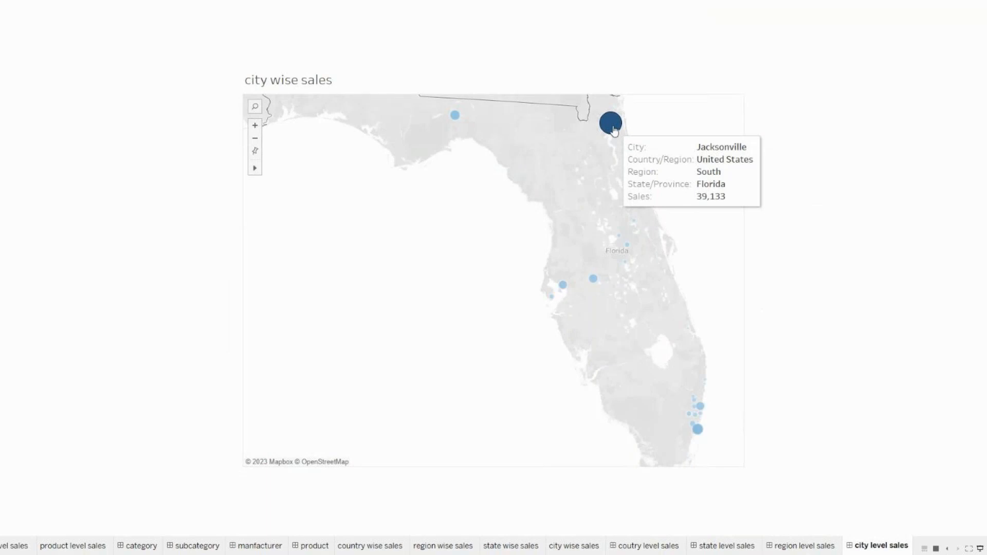
mouse_move(453, 116)
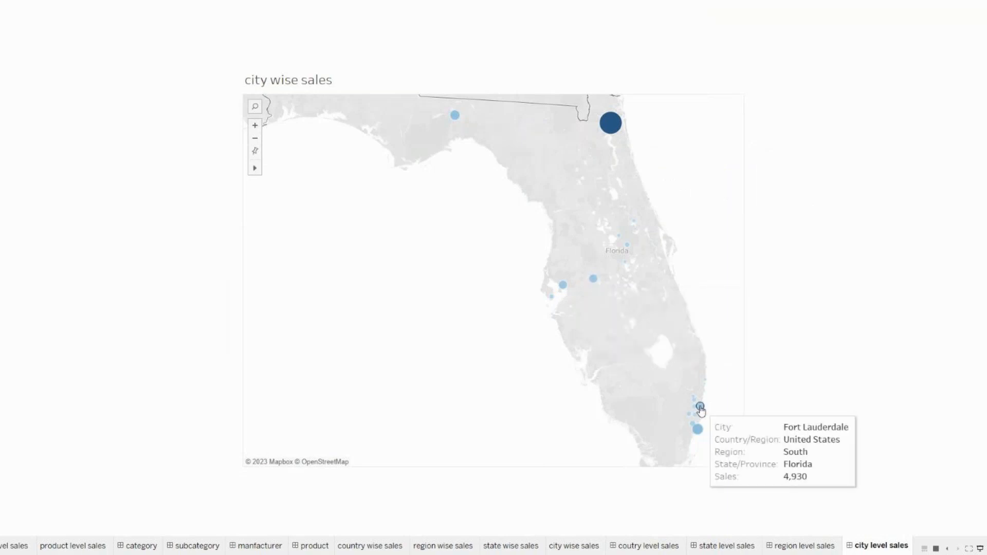
mouse_move(697, 430)
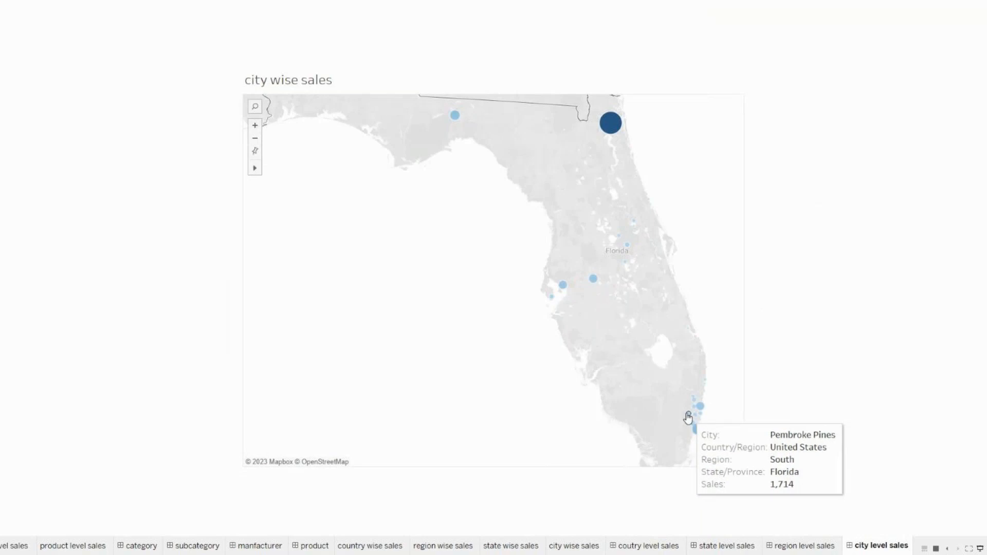
mouse_move(696, 400)
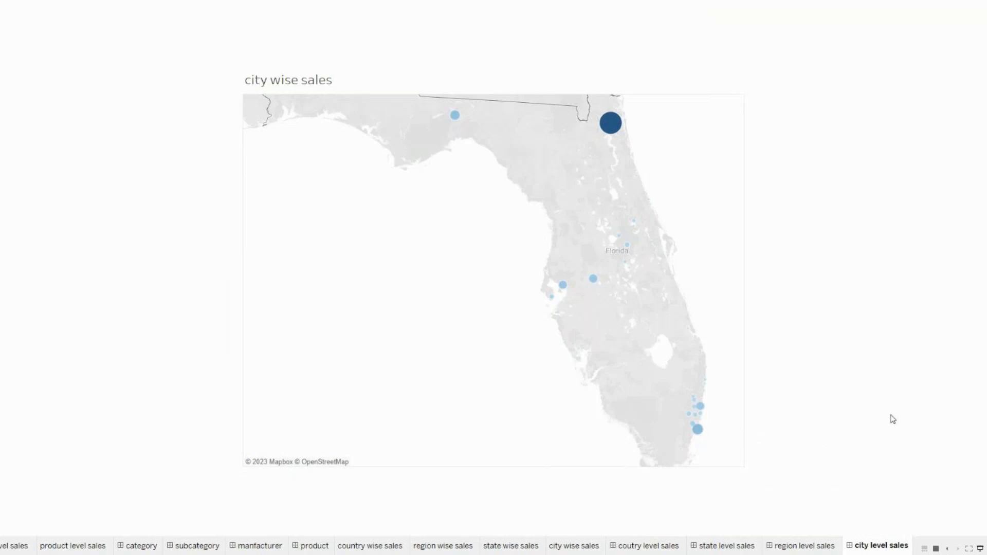
Step: Go back through the state level dashboard to the coutry level sales dashboard and exit presentation mode
click(785, 545)
click(706, 547)
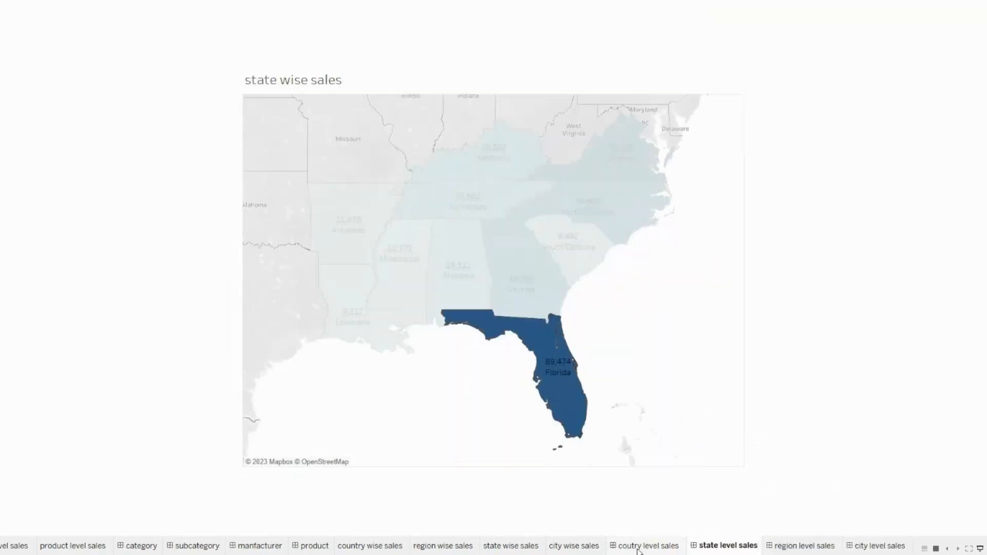
click(635, 548)
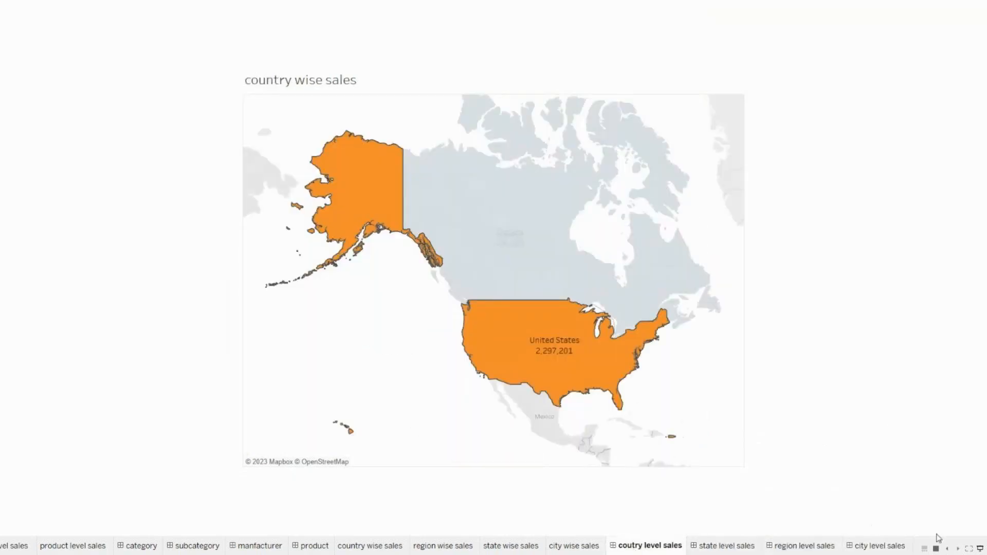
click(980, 549)
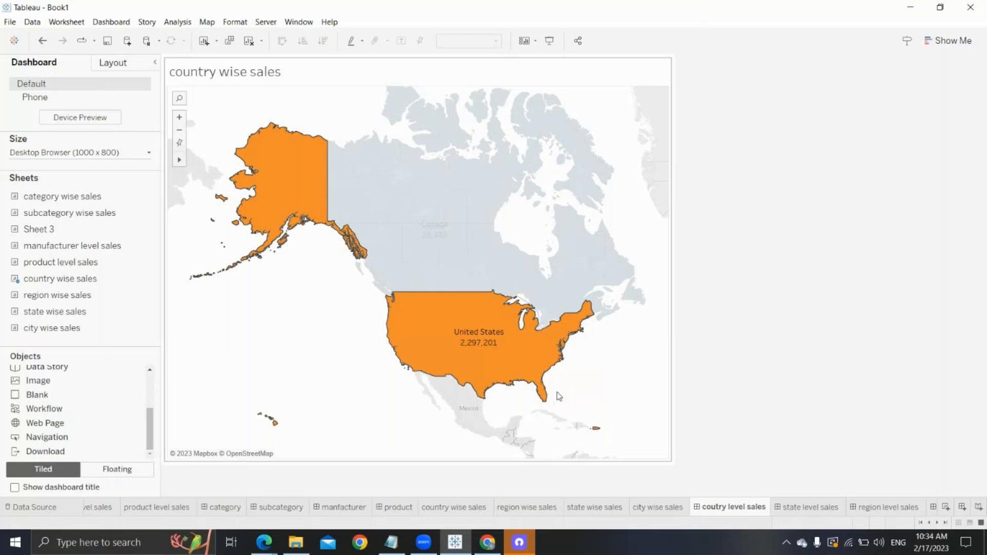
Step: Add a new blank worksheet after the city level sales dashboard
click(934, 509)
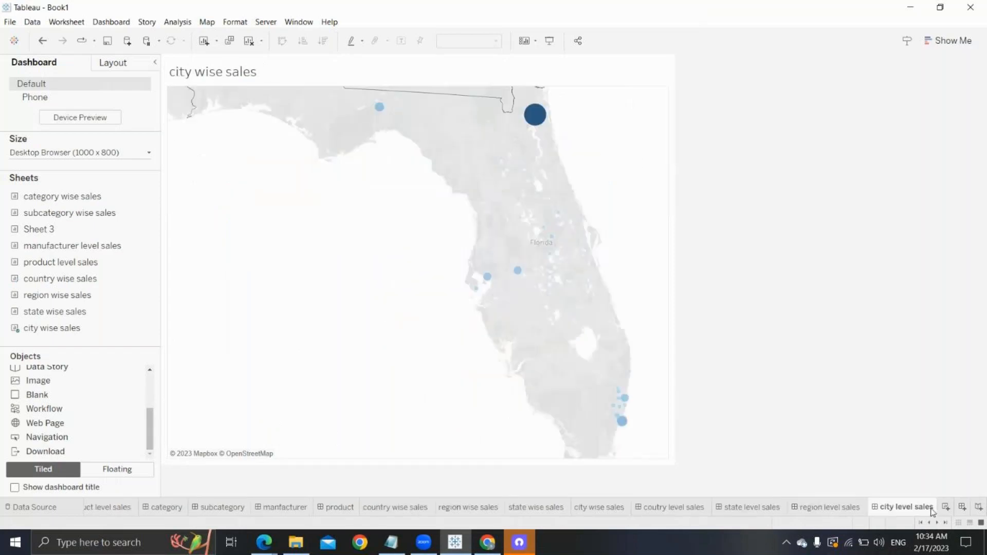
click(945, 507)
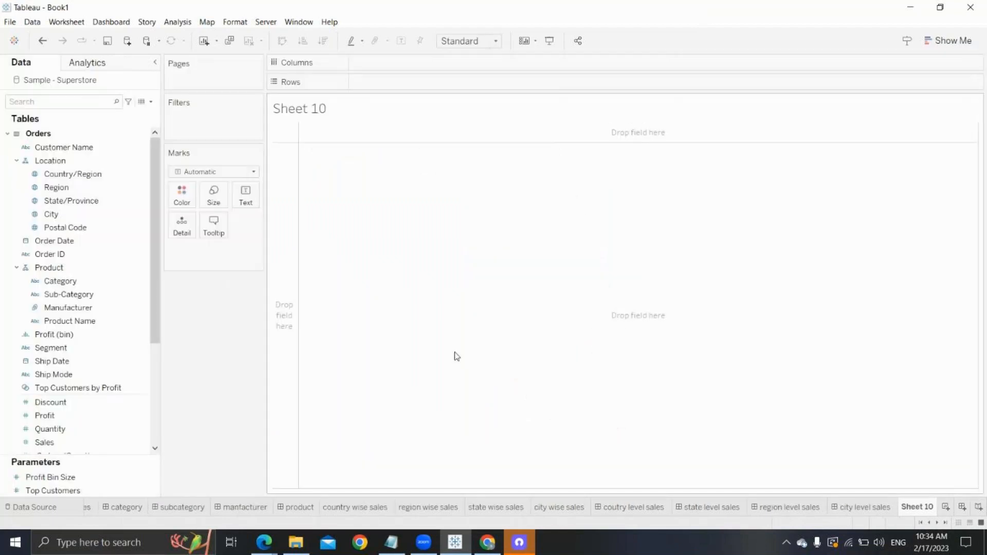
Step: Narrow the data pane slightly and collapse the Location and Product hierarchies
mouse_move(156, 308)
mouse_down()
mouse_move(151, 400)
mouse_move(146, 308)
mouse_up()
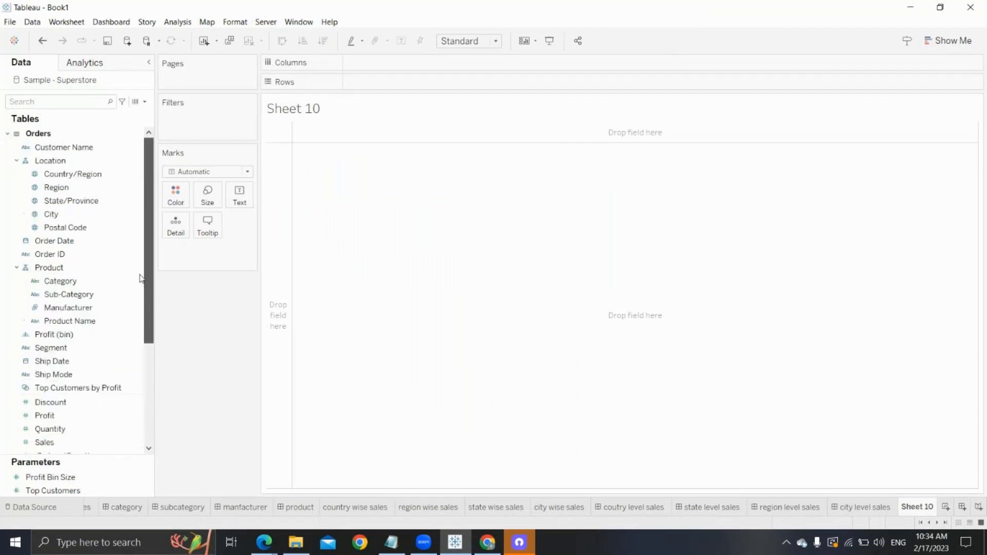
click(36, 188)
click(19, 162)
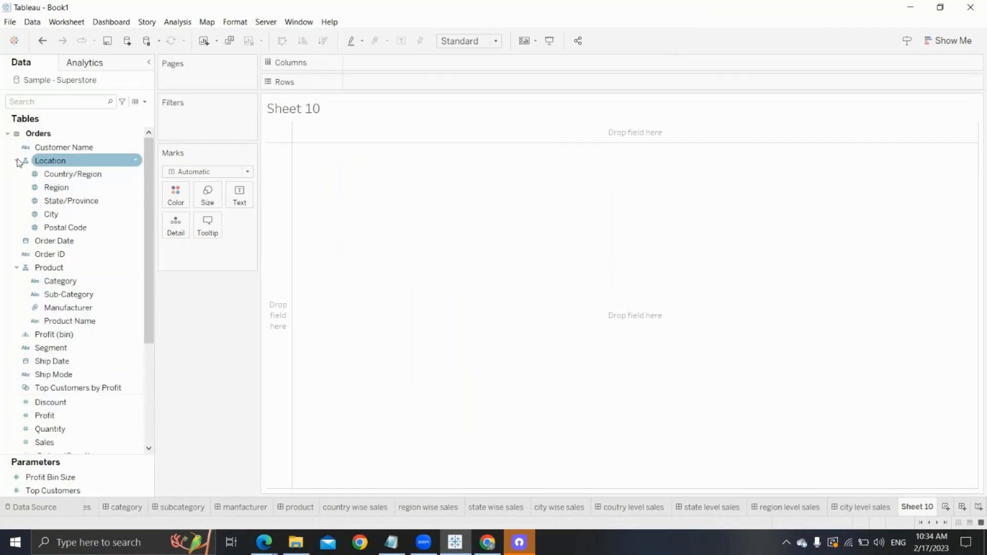
click(18, 162)
click(18, 202)
Step: Place Order Date by year on rows and Sales on columns in Sheet 10
click(32, 175)
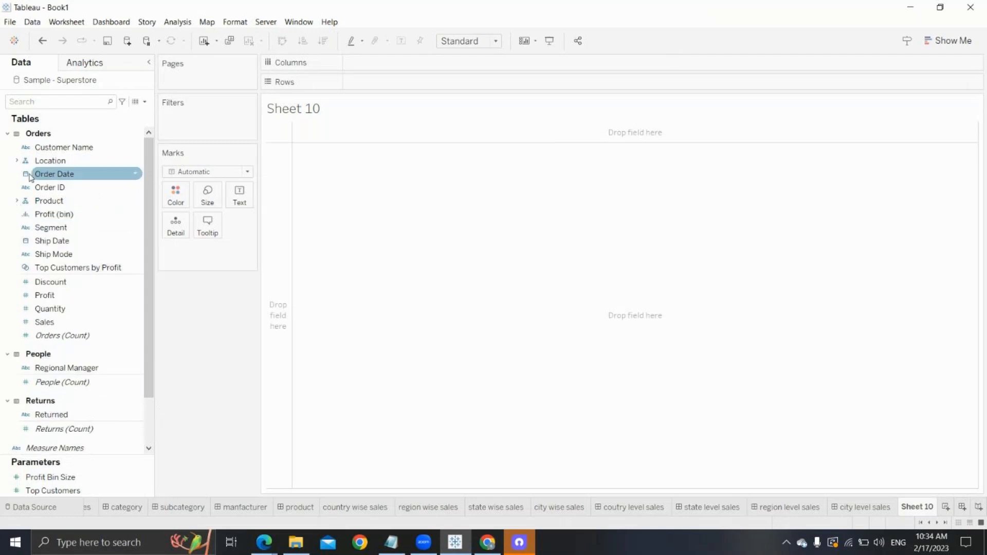
drag(51, 177, 360, 83)
click(51, 322)
drag(51, 322, 402, 62)
Step: Change the yearly sales chart to horizontal bars and fit it to the entire view
click(939, 41)
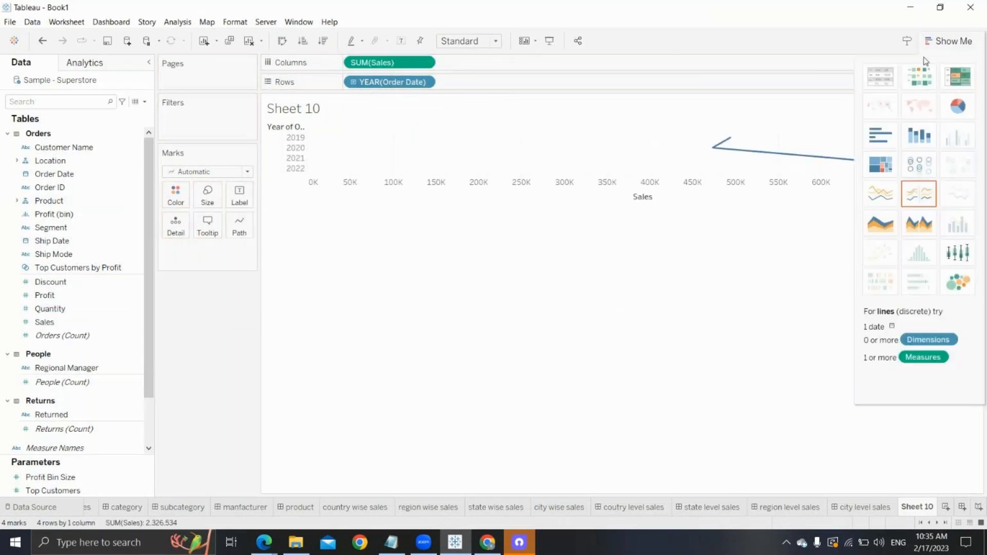
click(873, 144)
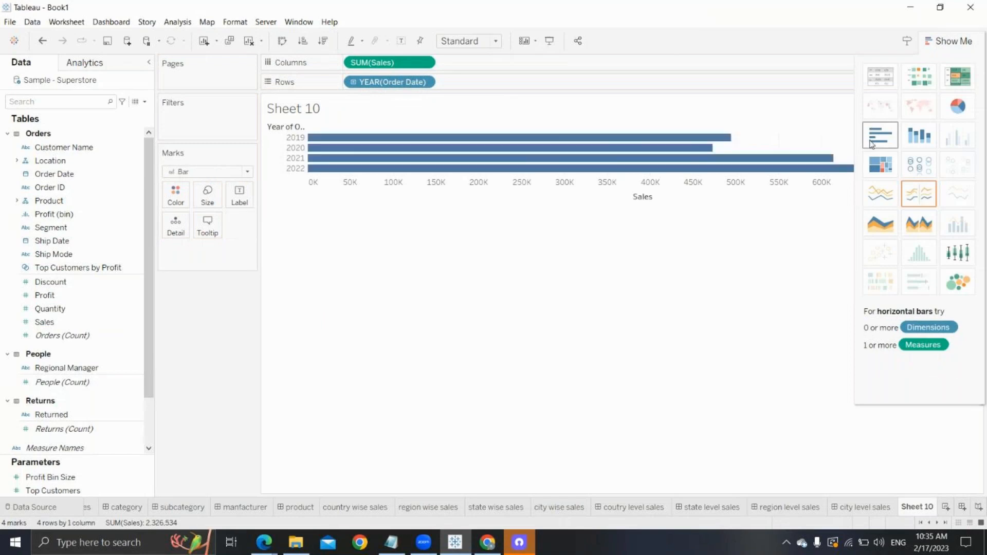
click(950, 40)
click(494, 42)
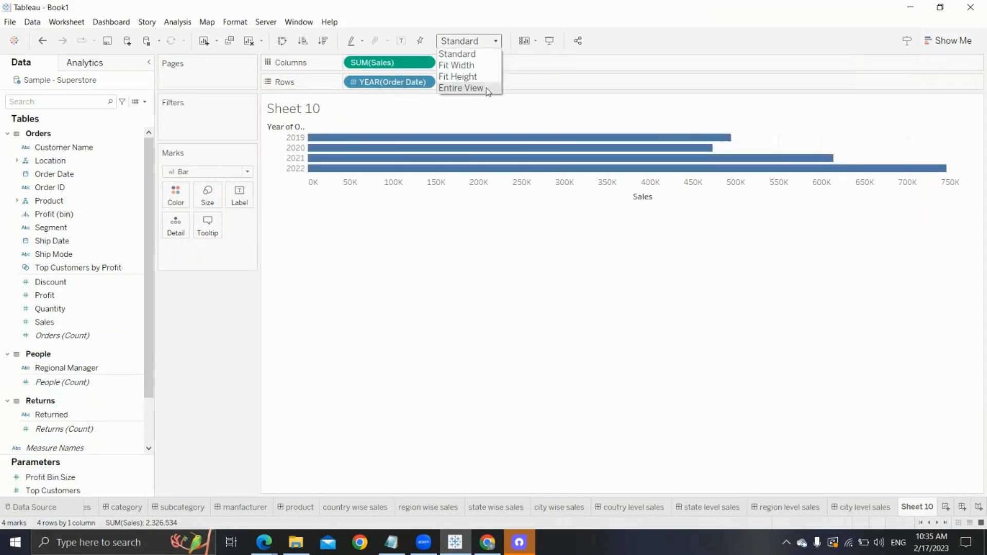
click(484, 87)
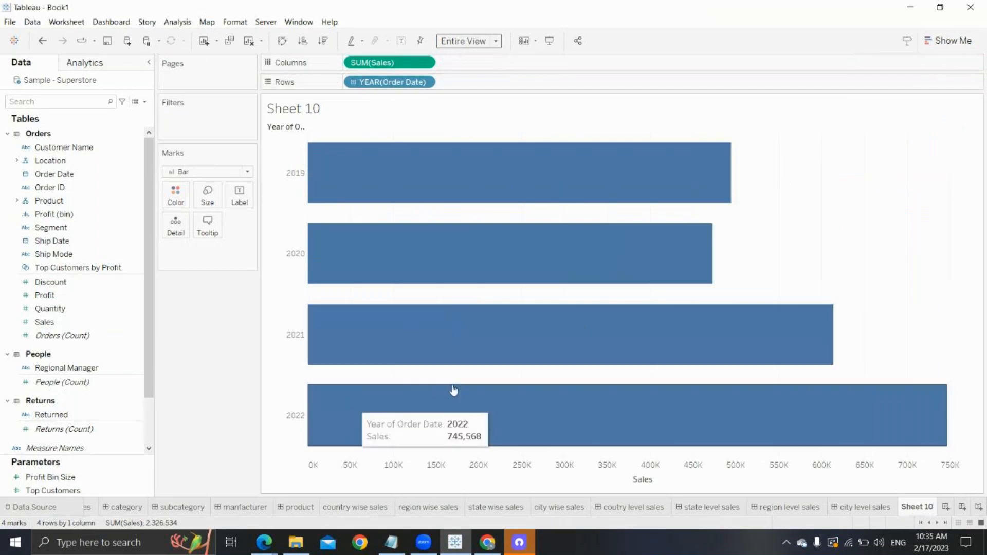
Step: Add a new worksheet with Order Date on rows, expanded from year to quarter and month
click(946, 506)
drag(51, 174, 390, 78)
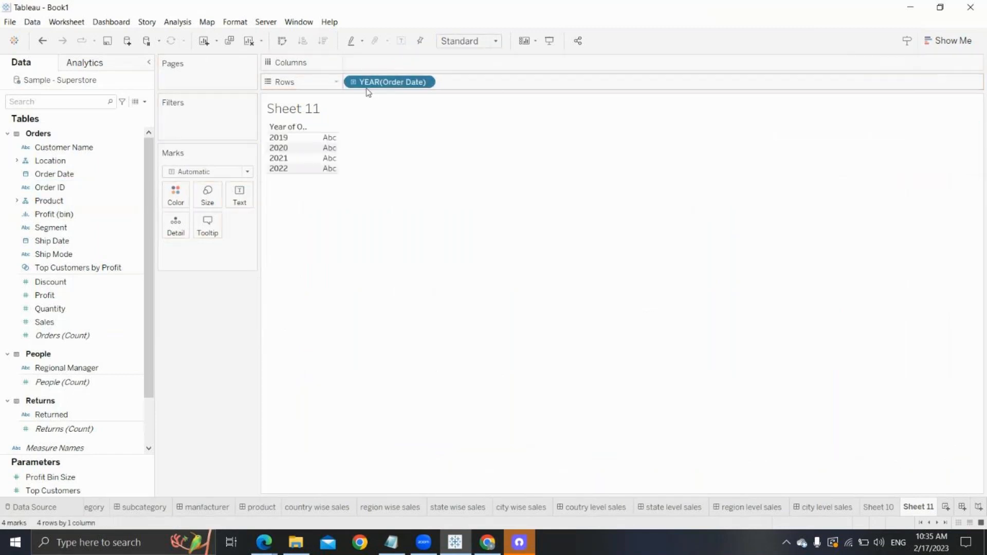
mouse_move(368, 93)
mouse_down()
mouse_move(463, 93)
mouse_move(308, 123)
mouse_move(326, 145)
mouse_move(379, 90)
mouse_up()
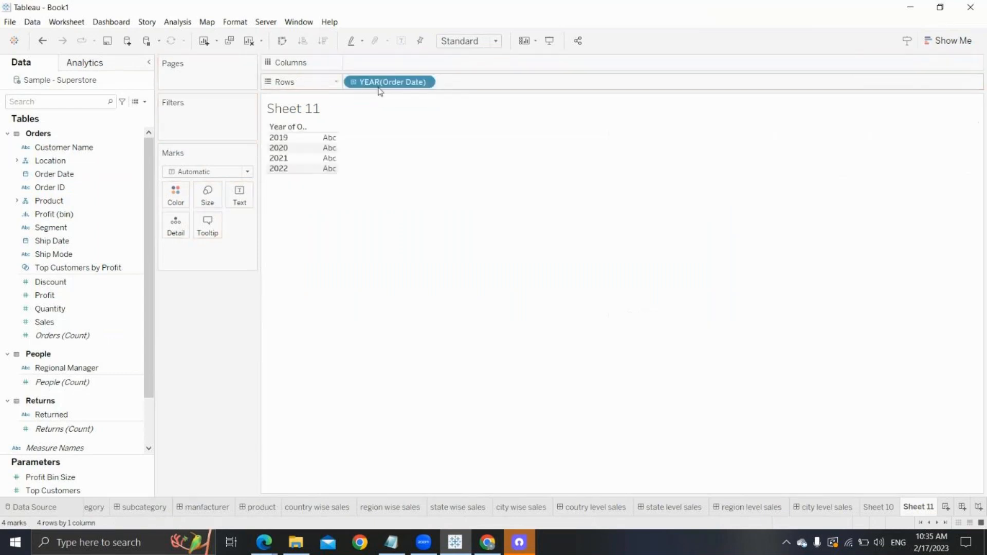
click(353, 83)
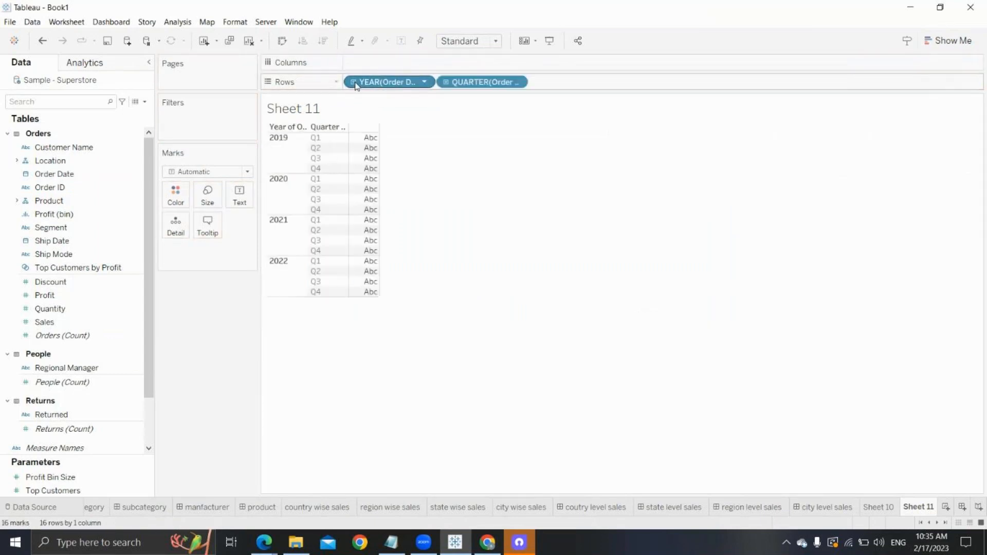
click(445, 82)
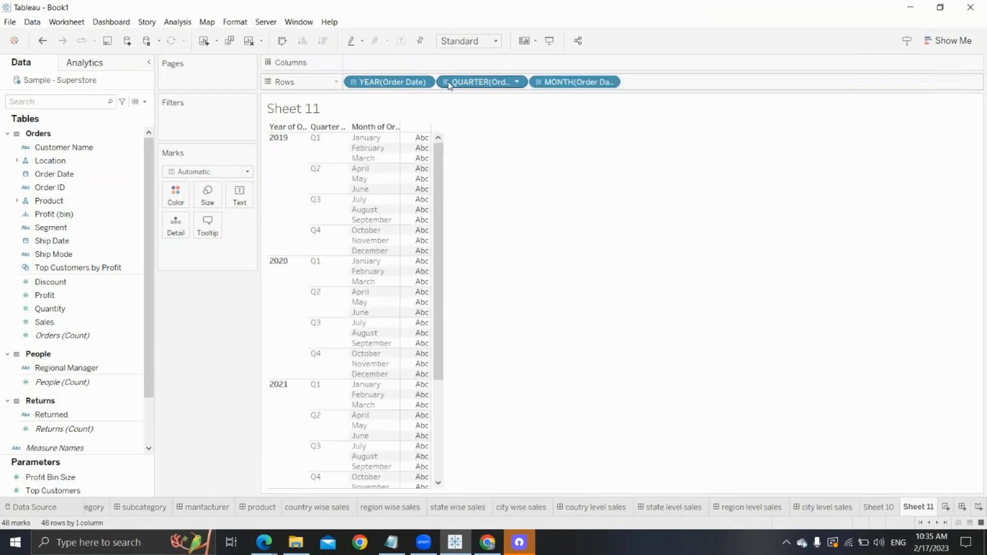
Step: Add Sales to the columns of Sheet 11 and show the monthly sales as horizontal bars
click(50, 323)
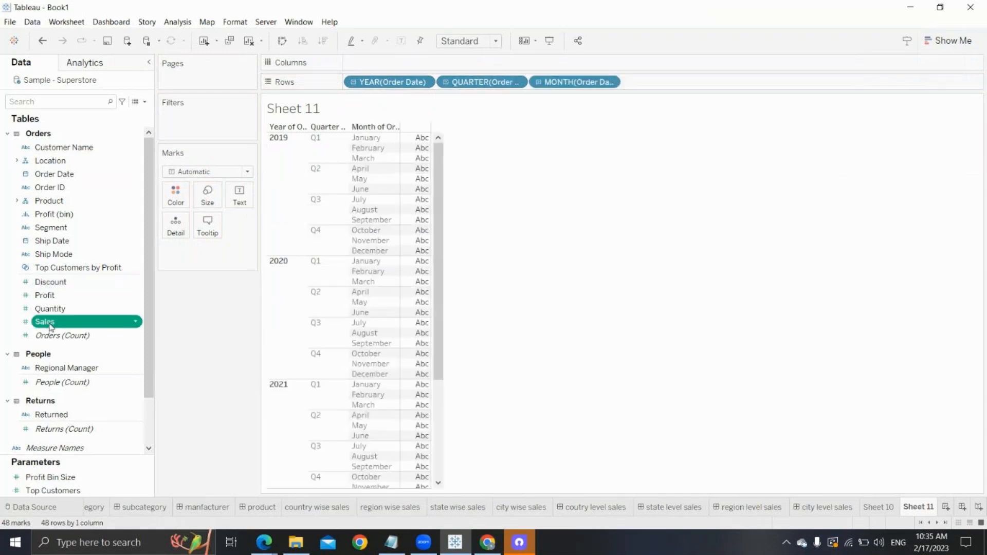
double_click(50, 323)
drag(206, 250, 508, 65)
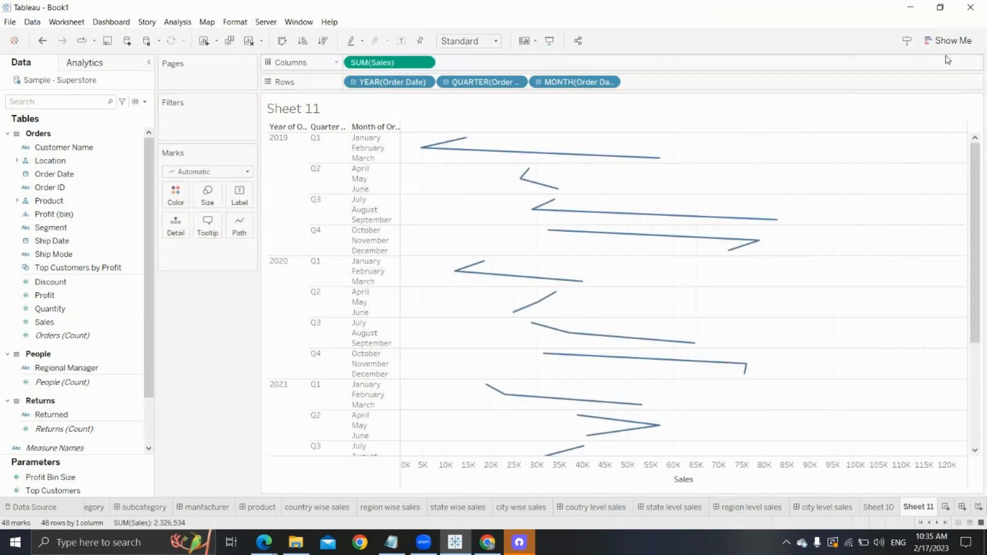
click(948, 41)
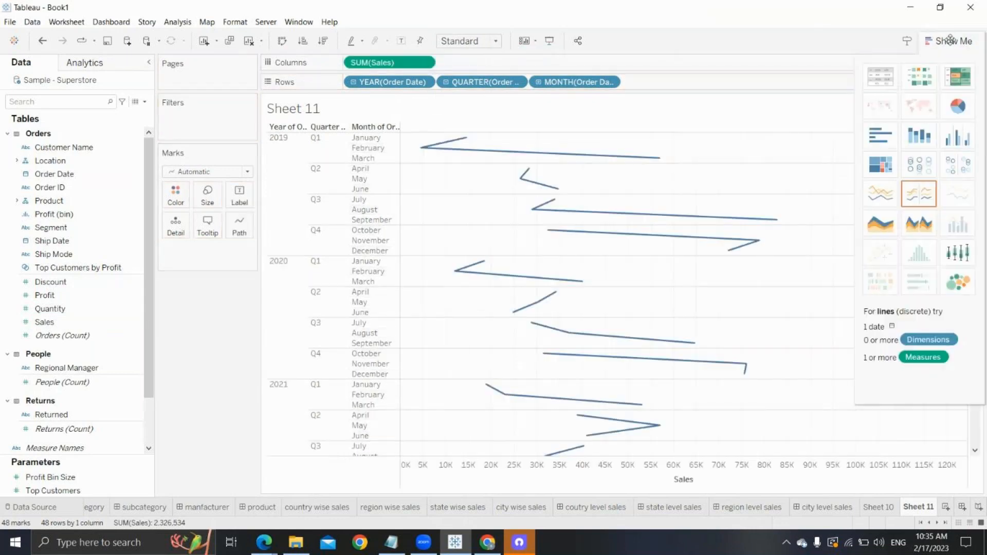
click(877, 143)
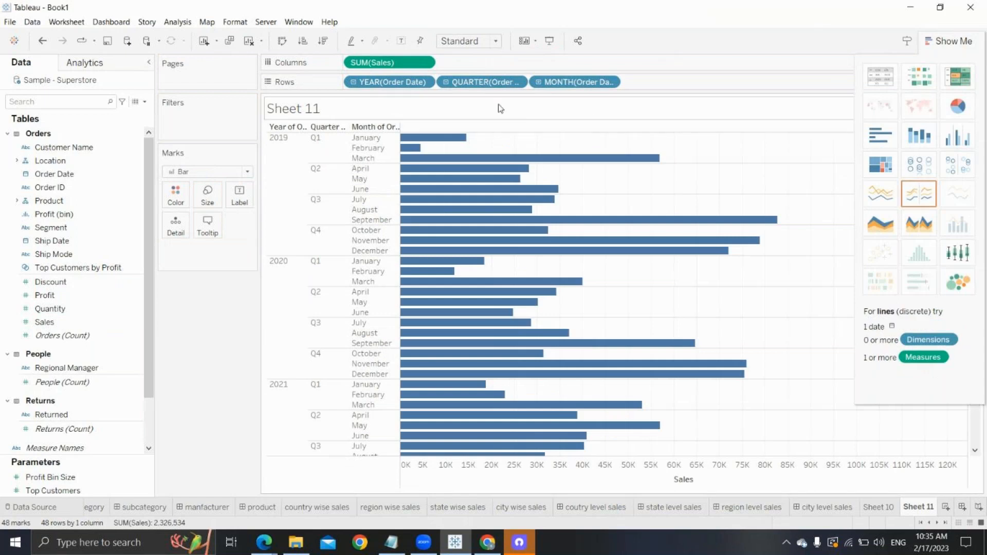
click(937, 43)
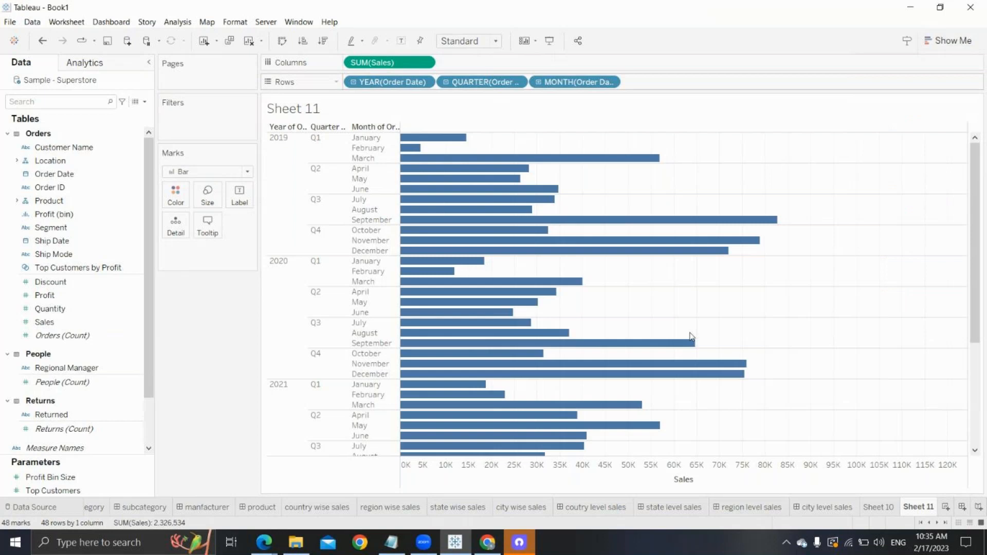
Step: Create a new dashboard and place Sheet 10 with Sheet 11 beneath it
click(962, 508)
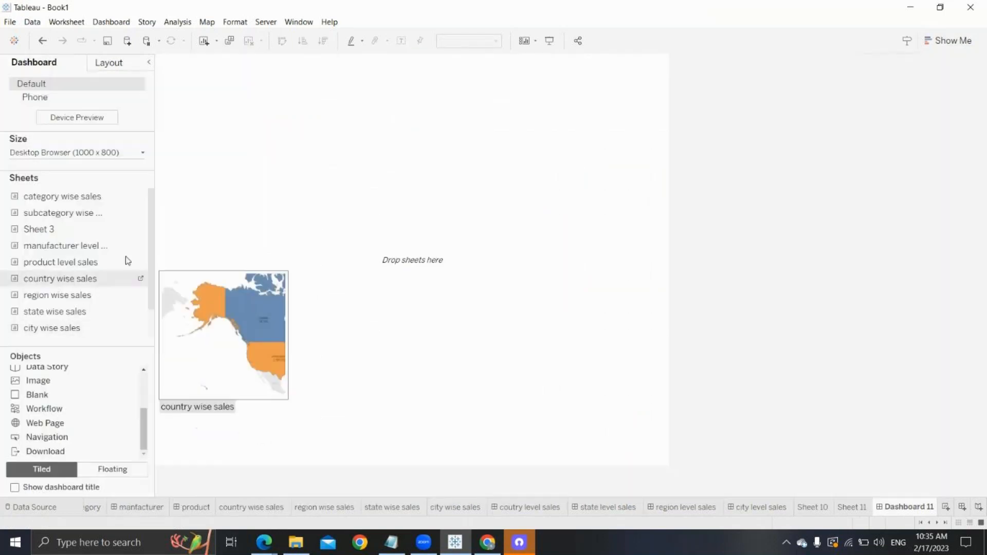
drag(147, 259, 137, 262)
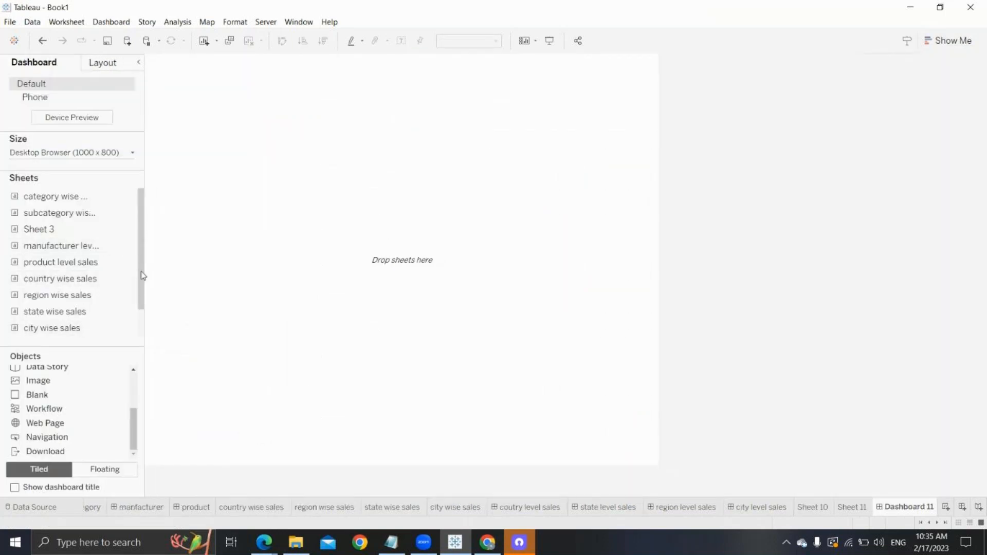
drag(137, 309, 136, 341)
drag(54, 312, 321, 145)
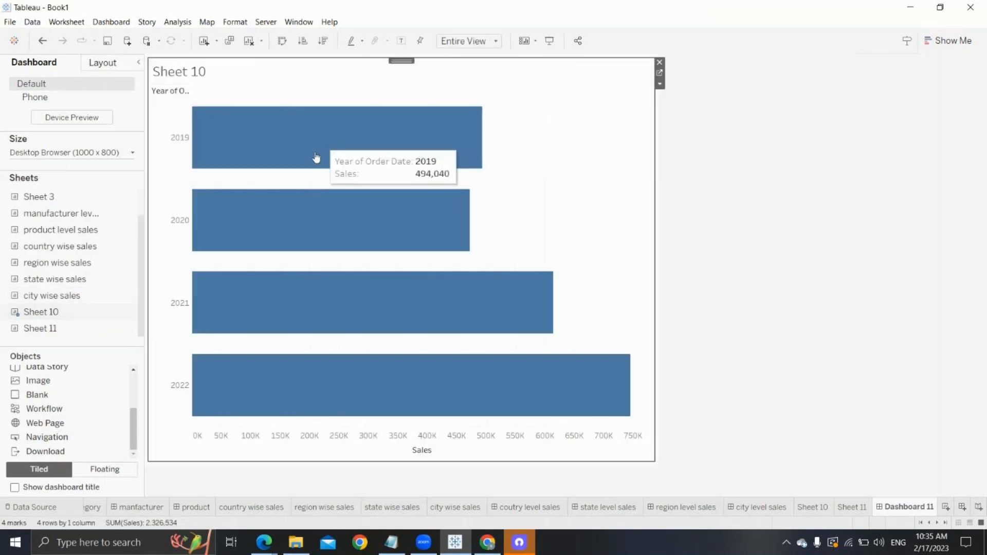
drag(36, 329, 349, 411)
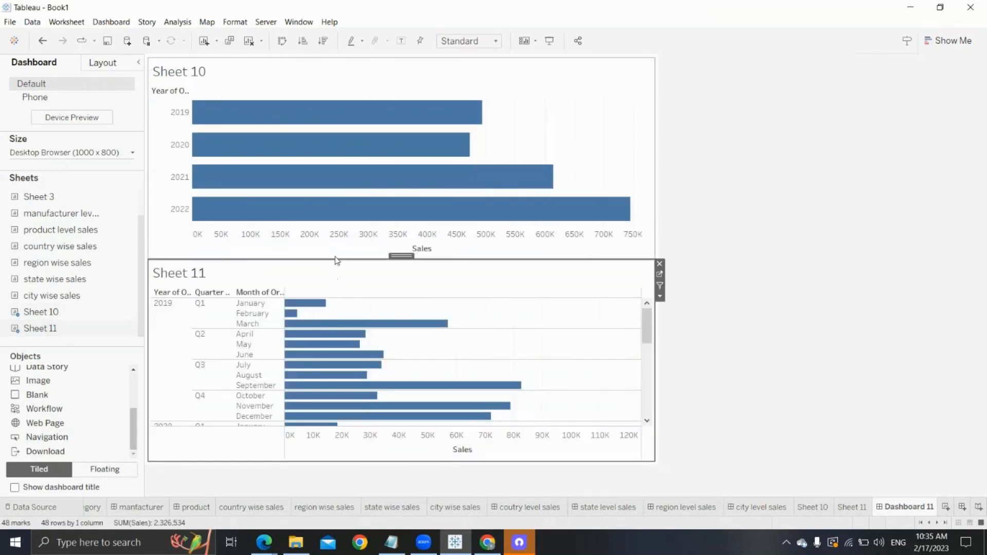
Step: Reduce the height of Sheet 10 on the dashboard to give Sheet 11 more room
drag(334, 258, 339, 201)
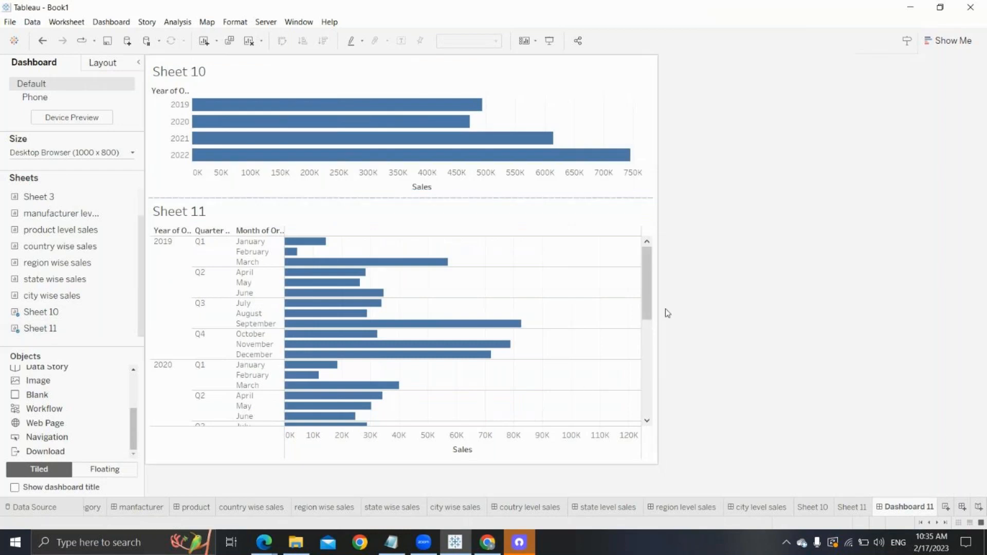
drag(647, 334, 652, 248)
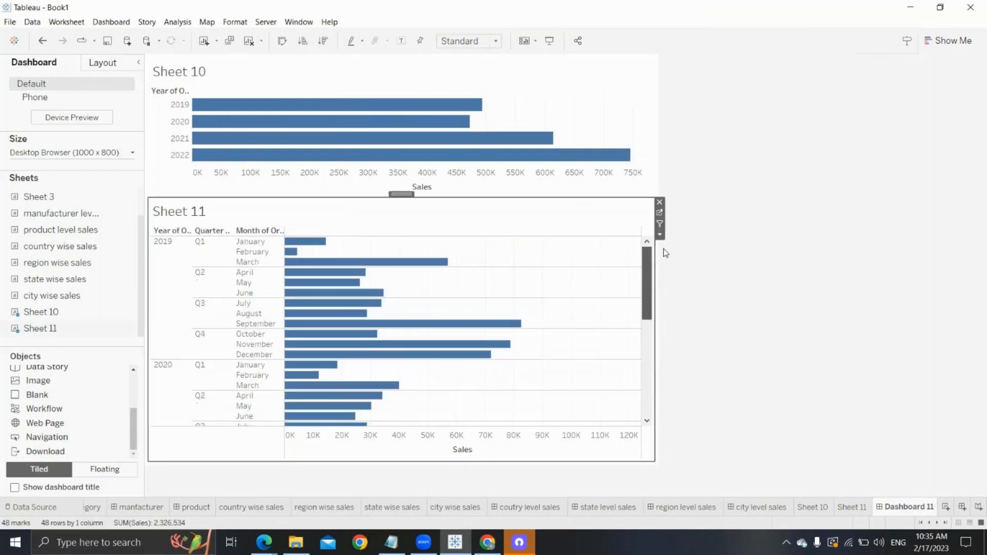
drag(433, 198, 432, 192)
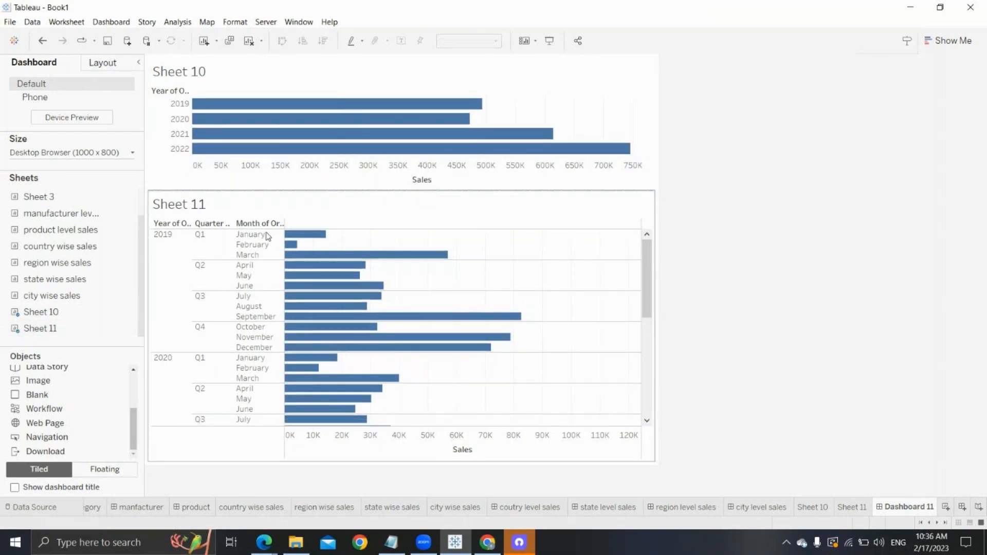
Step: Hide the titles of Sheet 11 and Sheet 10 on the dashboard
click(212, 208)
right_click(211, 208)
click(229, 239)
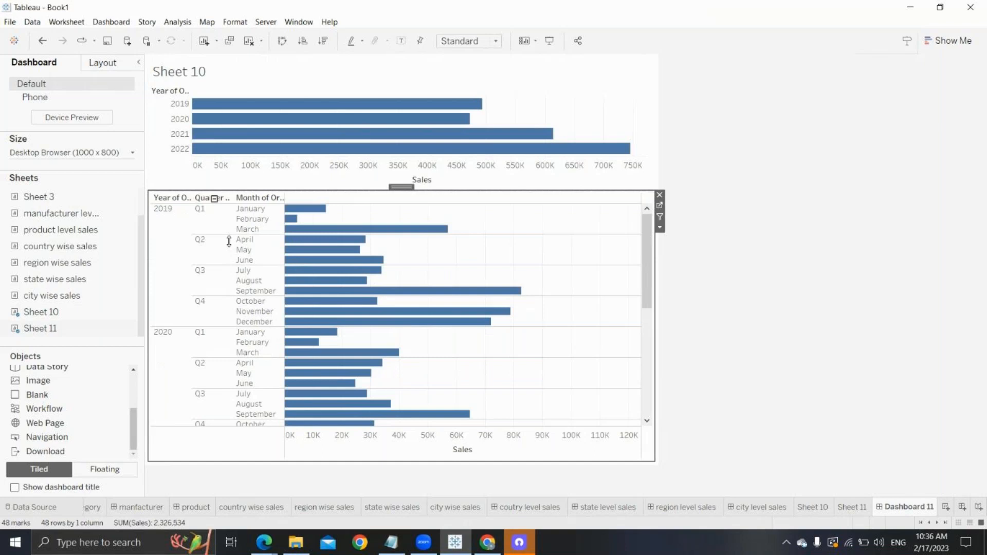
click(220, 66)
right_click(221, 64)
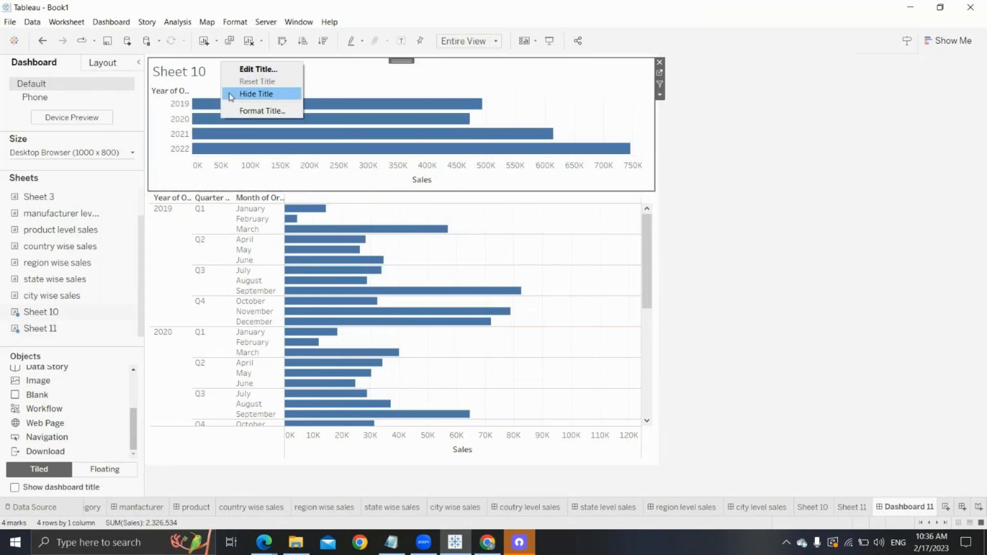
click(230, 94)
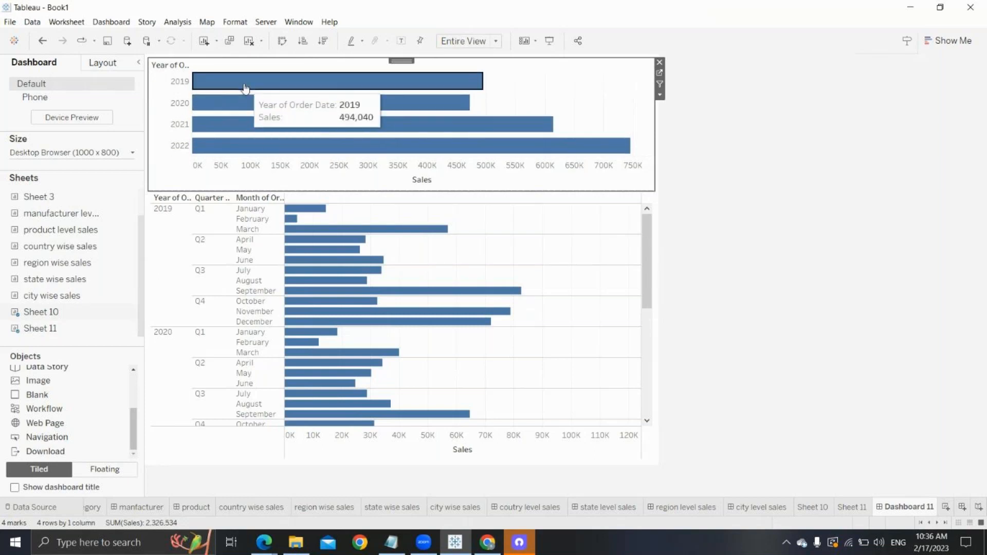
Step: Select the 2019, 2020 and 2021 bars in turn to check whether the monthly chart responds, then clear the selection
click(245, 88)
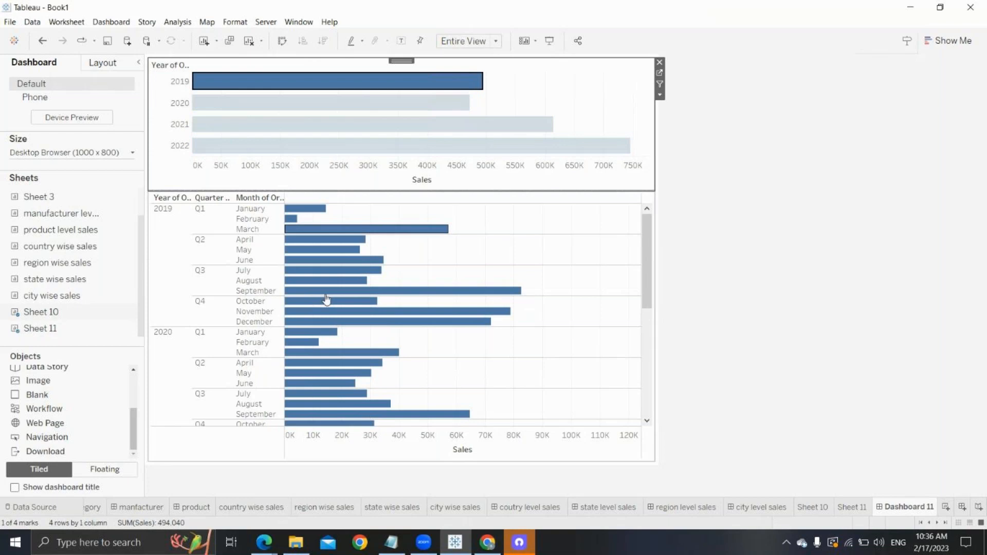
click(306, 106)
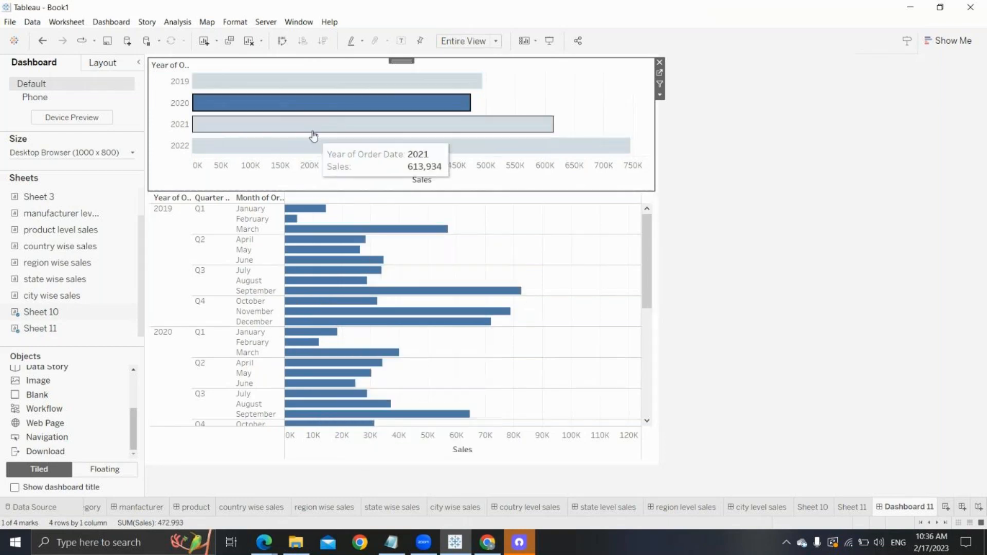
click(311, 125)
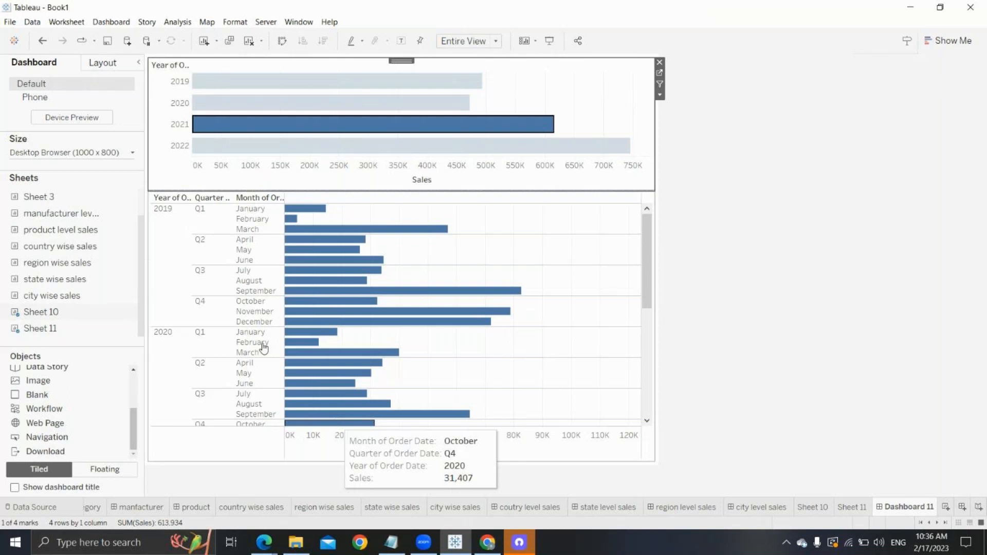
click(234, 183)
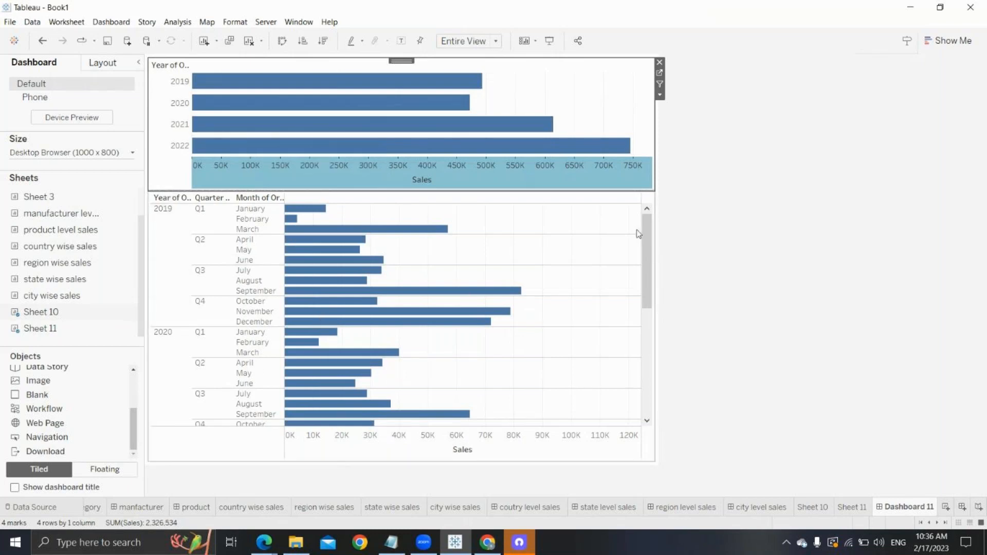
mouse_move(481, 312)
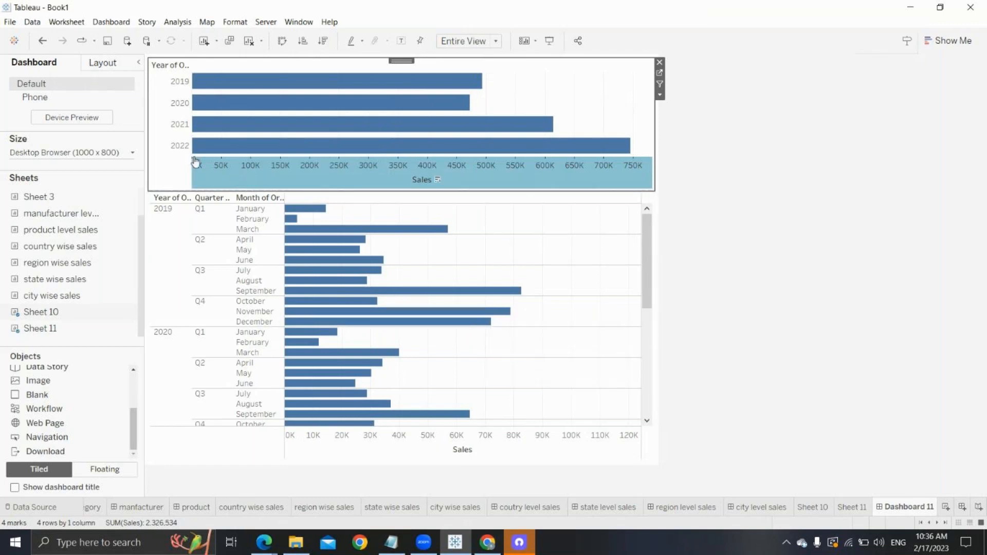
Step: Add a dashboard filter action from Sheet 10 to Sheet 11 that runs on Select and excludes all values when the selection is cleared
click(122, 22)
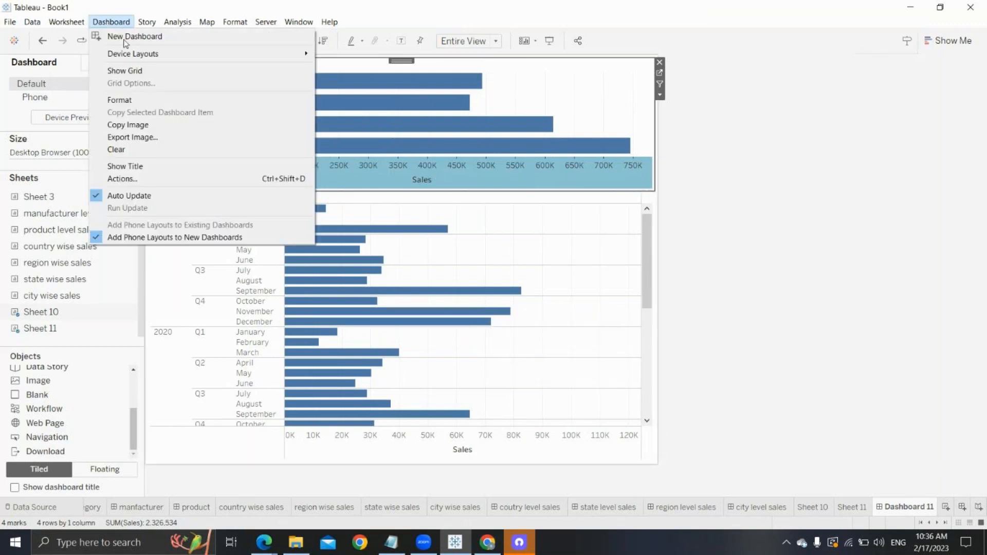
click(141, 180)
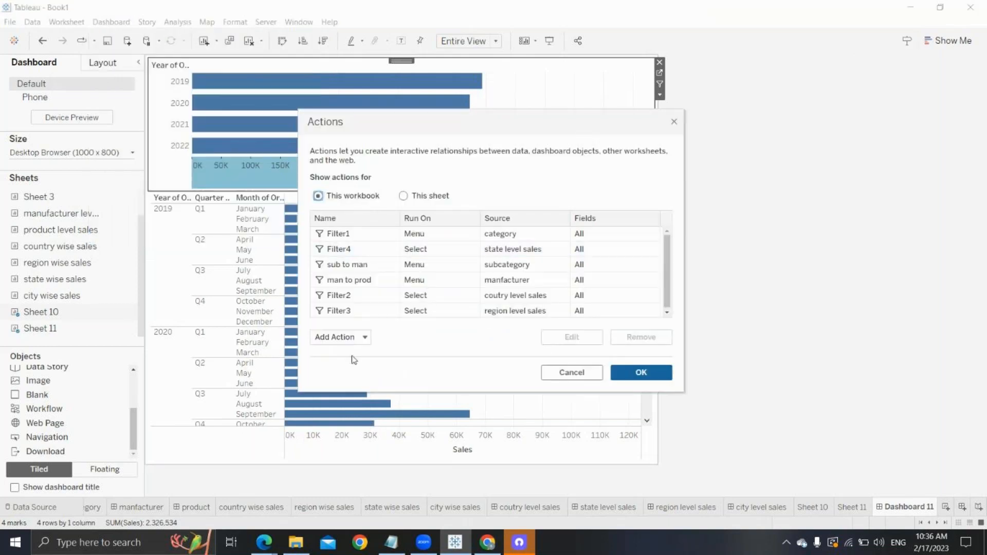
click(344, 337)
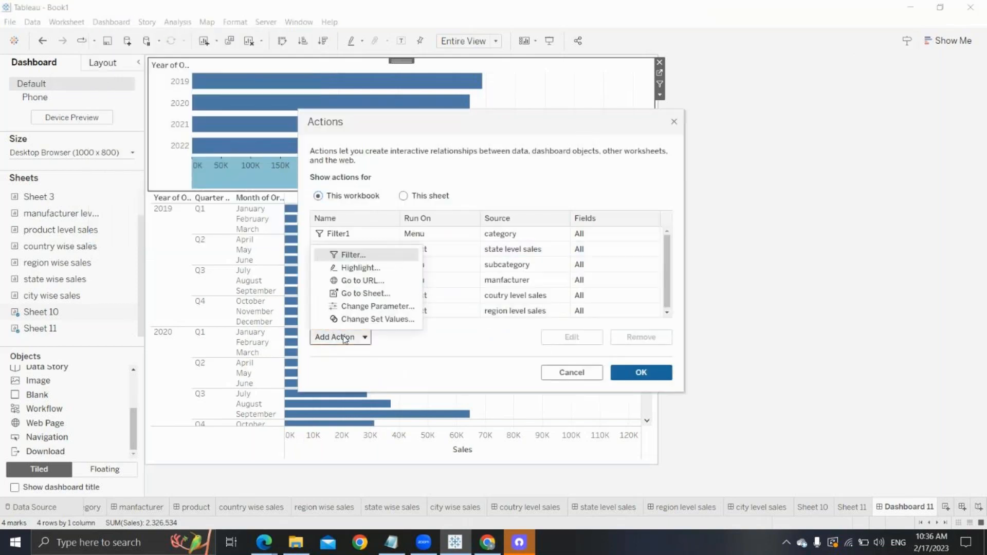
click(354, 256)
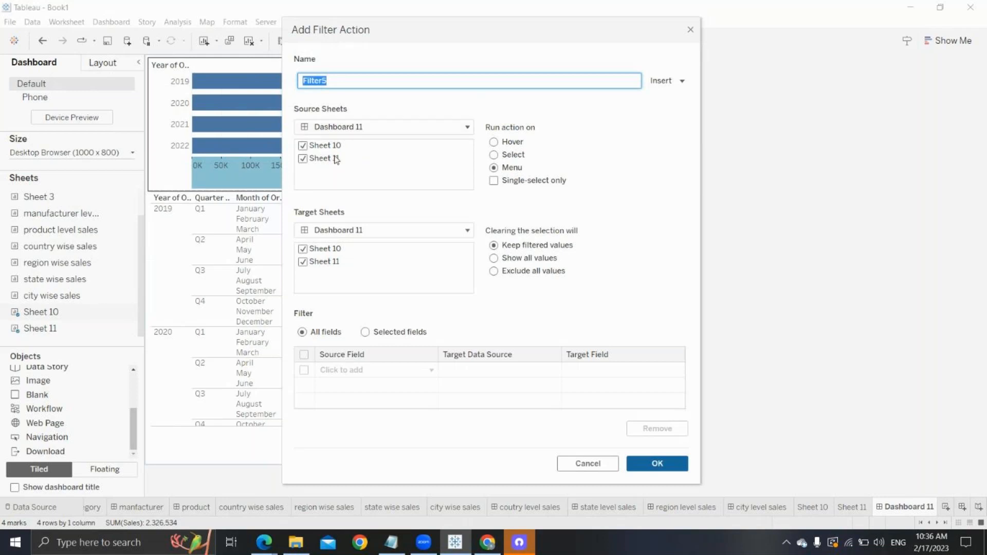
click(303, 160)
click(303, 159)
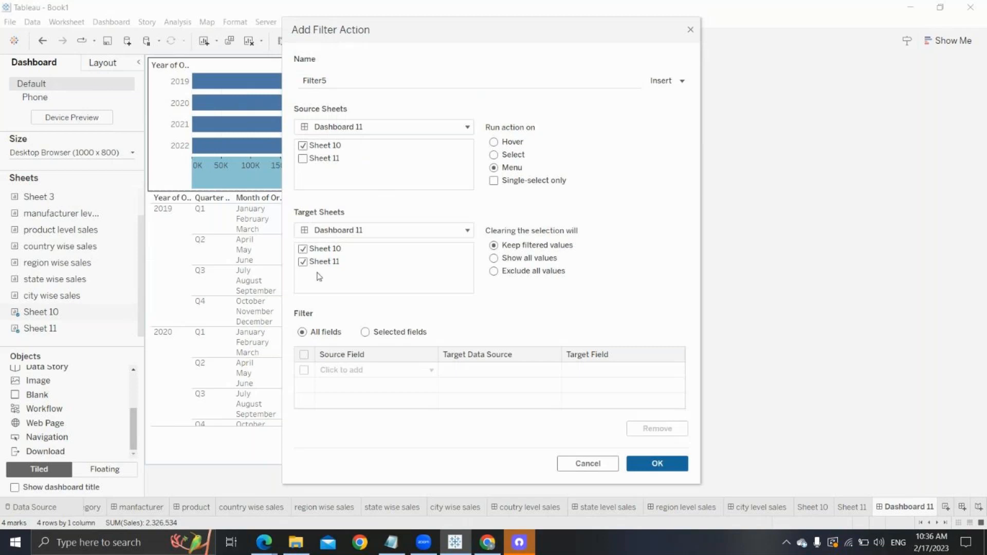
click(302, 252)
click(494, 272)
click(642, 465)
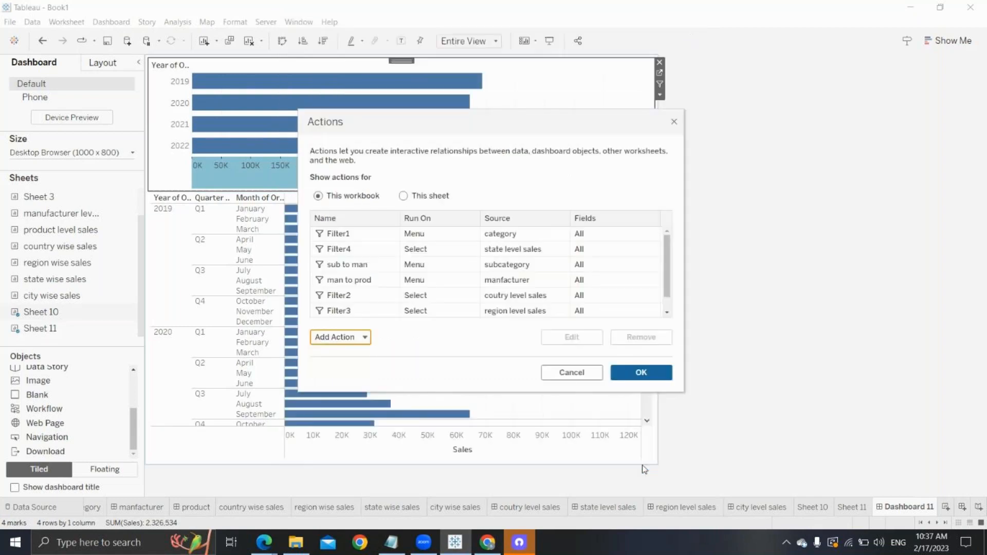
click(642, 374)
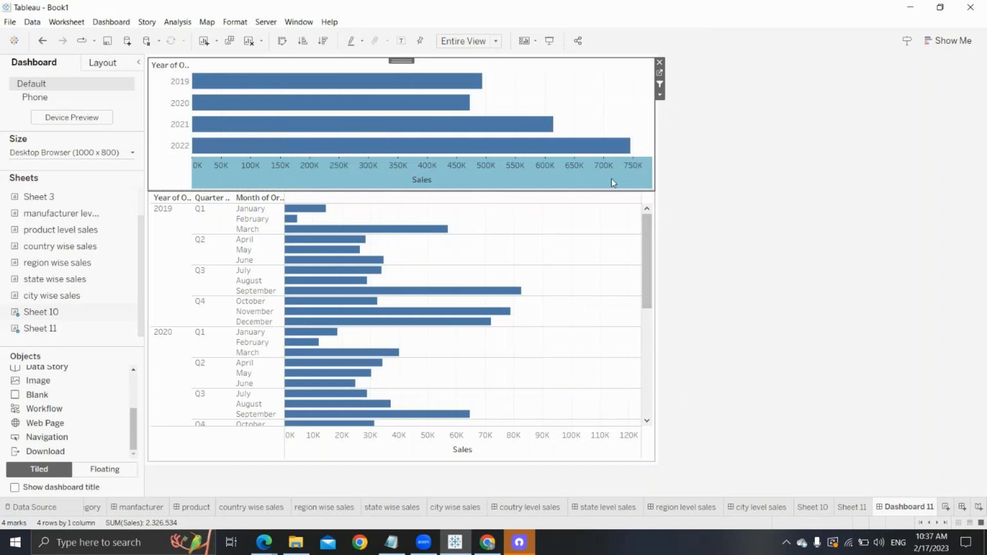
Step: Present the dashboard full screen and select the 2019, 2020 and 2022 bars to test the monthly chart's filtering, then clear the selection
click(550, 41)
click(329, 90)
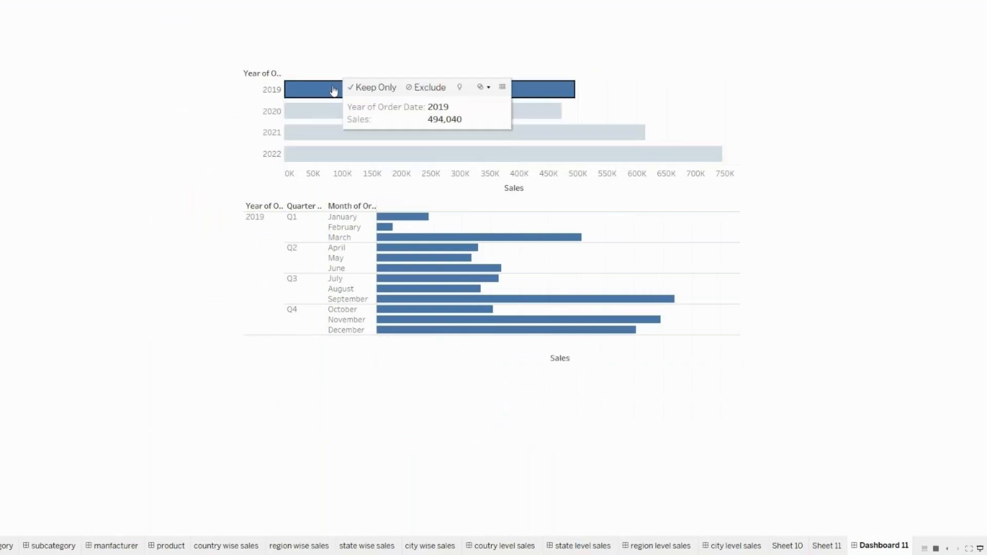
mouse_move(473, 309)
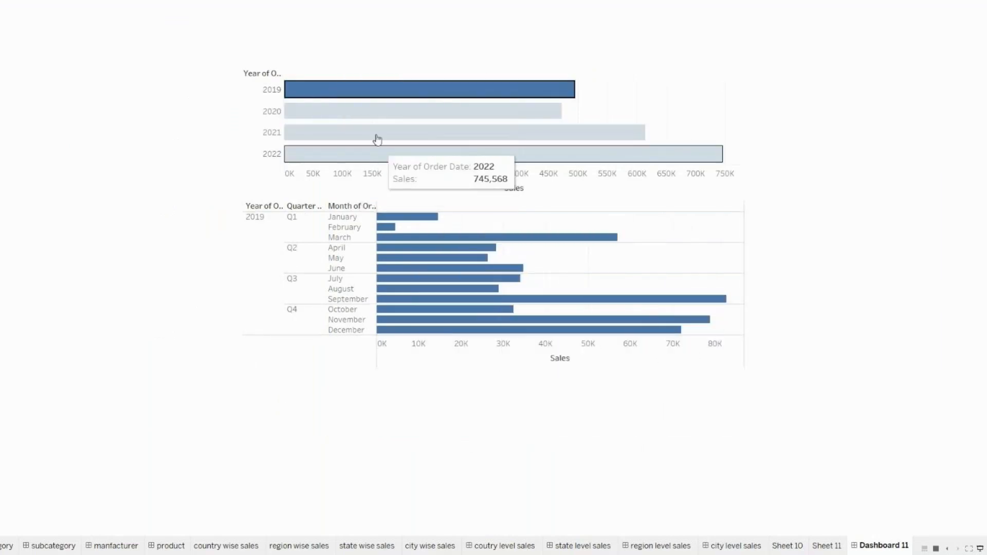
click(372, 111)
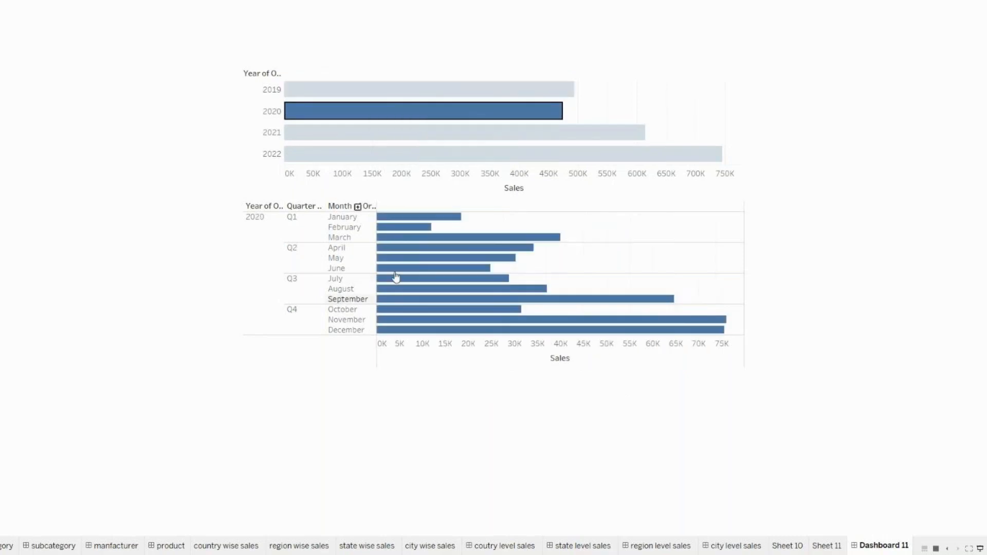
click(327, 155)
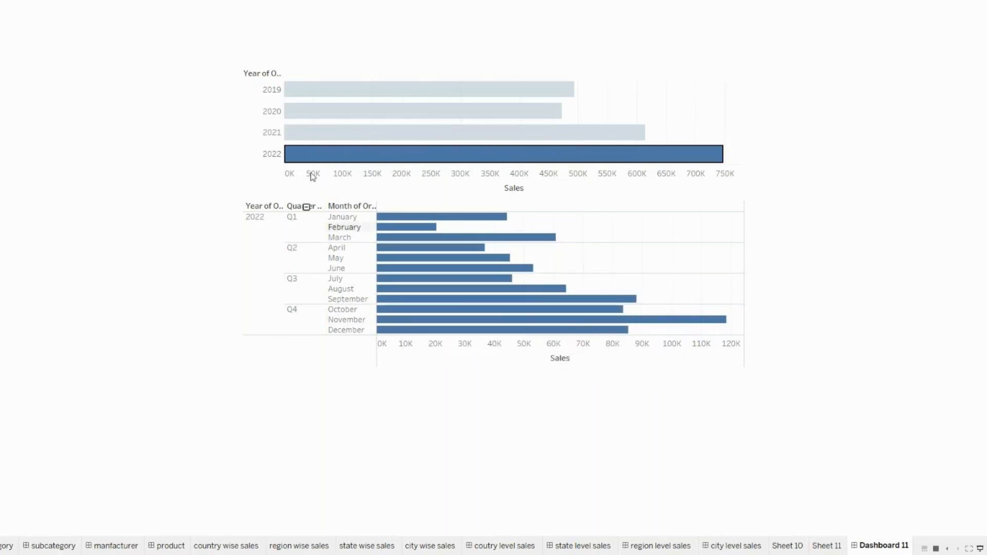
click(257, 155)
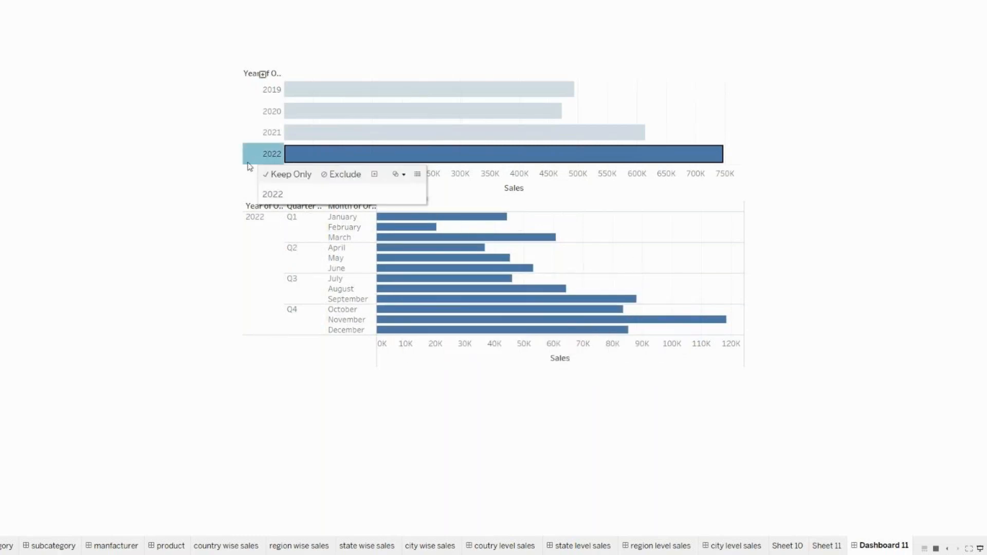
click(333, 159)
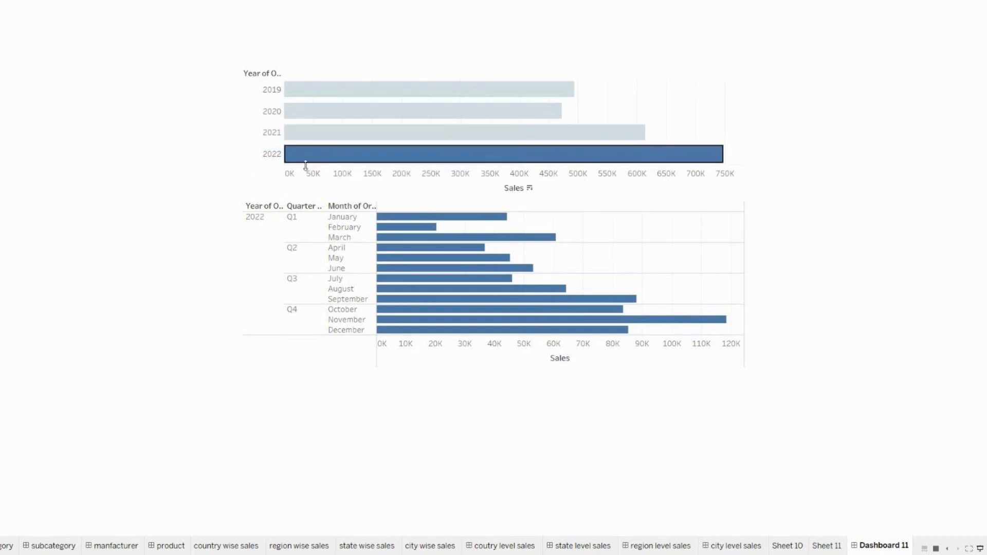
click(315, 162)
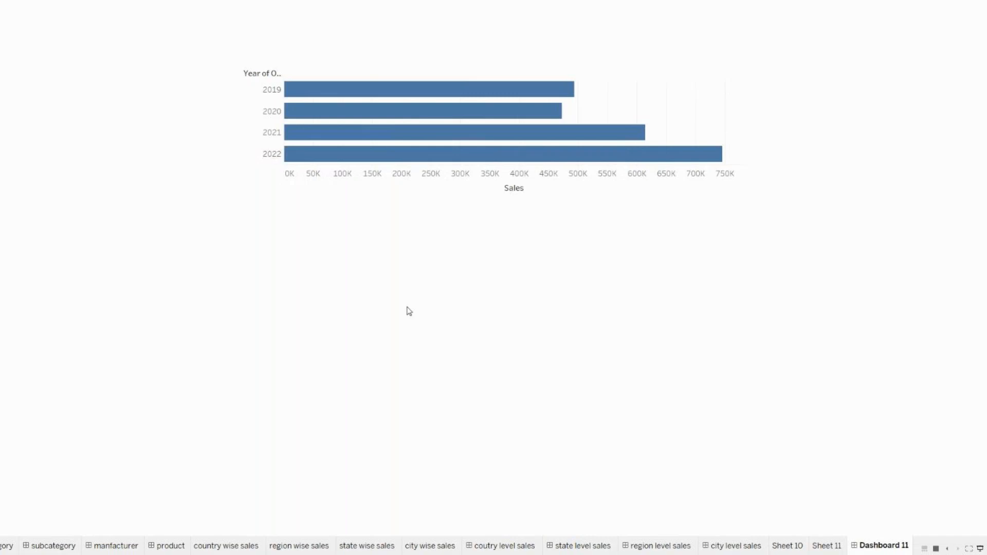
Step: Retest the filter with each year from 2019 to 2022, clear the selection, and leave presentation mode
mouse_move(370, 96)
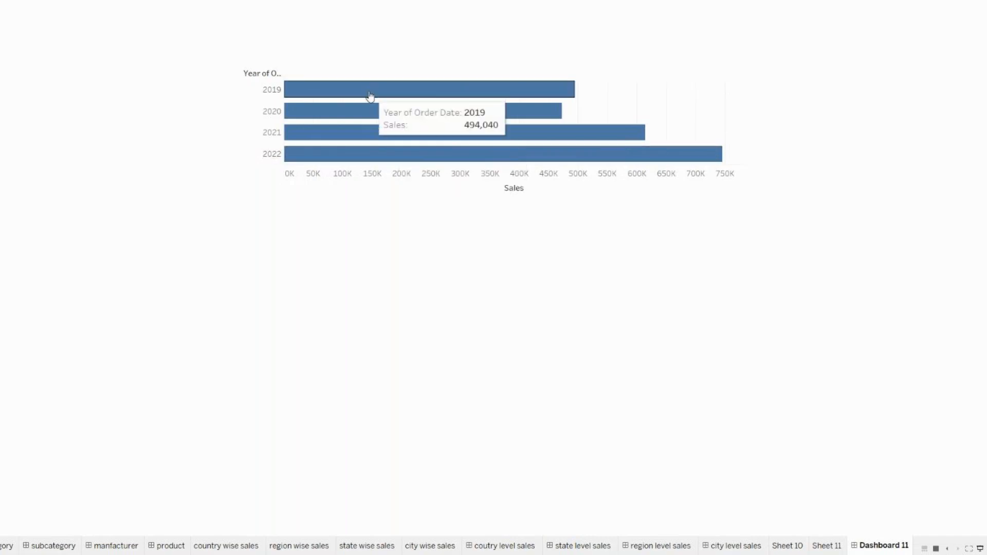
click(370, 96)
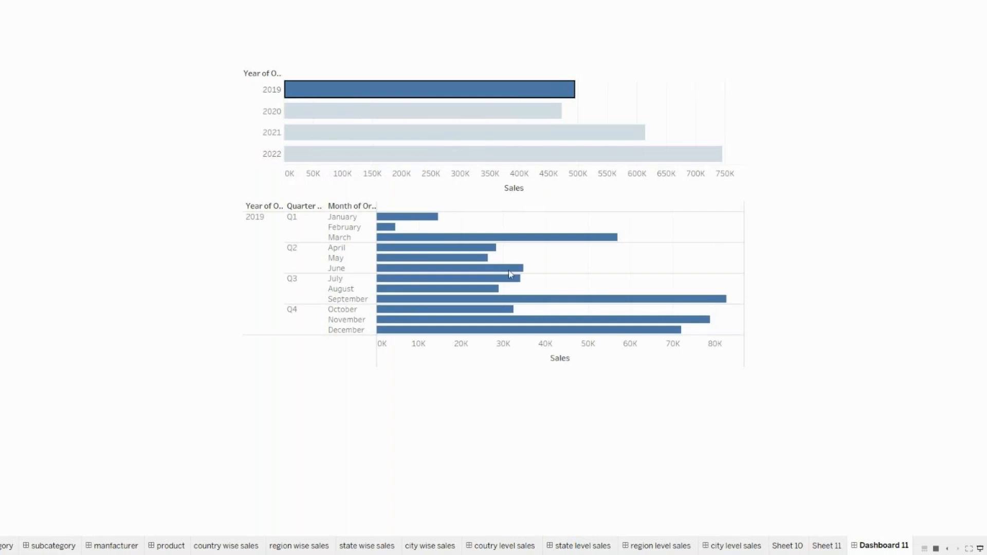
click(395, 116)
click(386, 134)
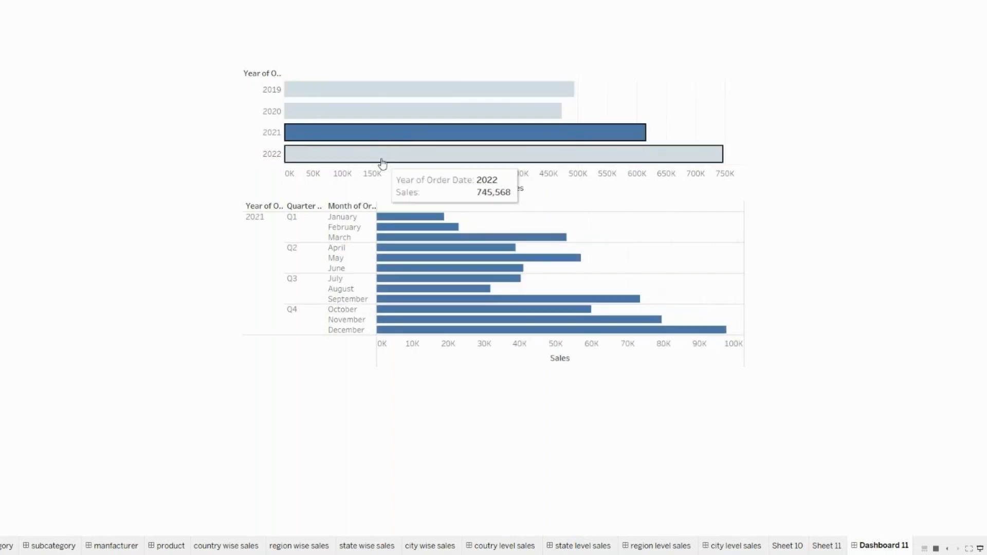
click(381, 157)
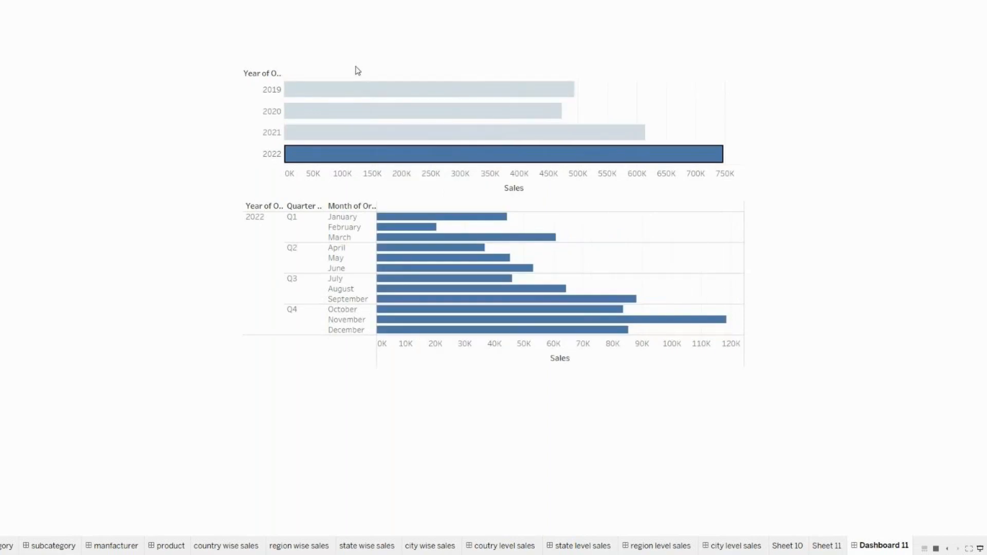
click(347, 154)
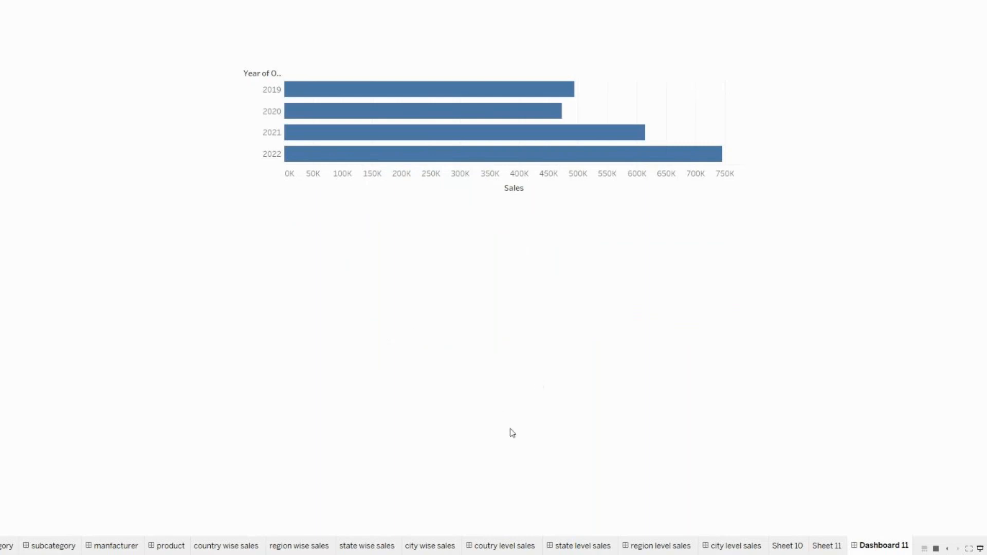
click(980, 550)
Step: Edit the Filter5 action so that clearing the selection shows all values
click(121, 23)
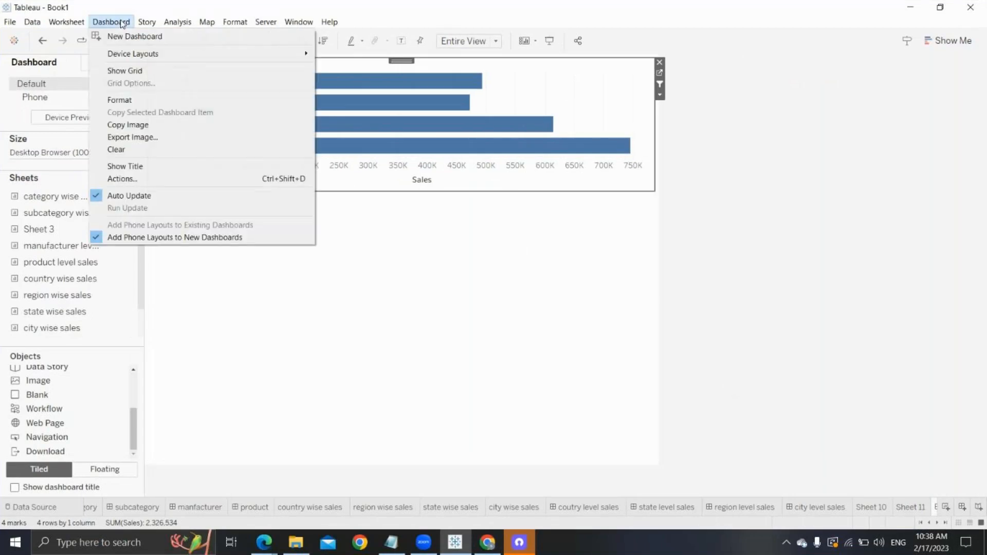
click(122, 179)
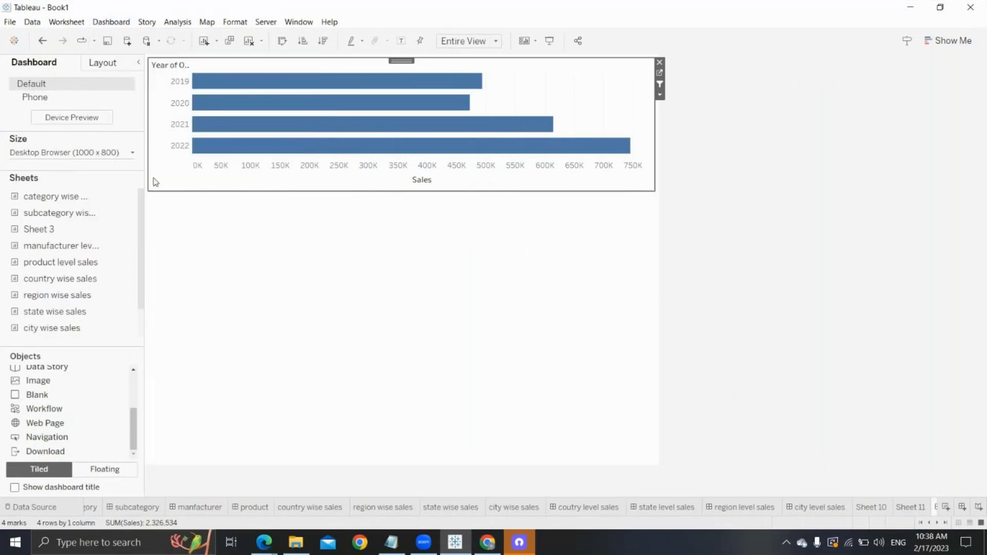
scroll(514, 298, down, 1)
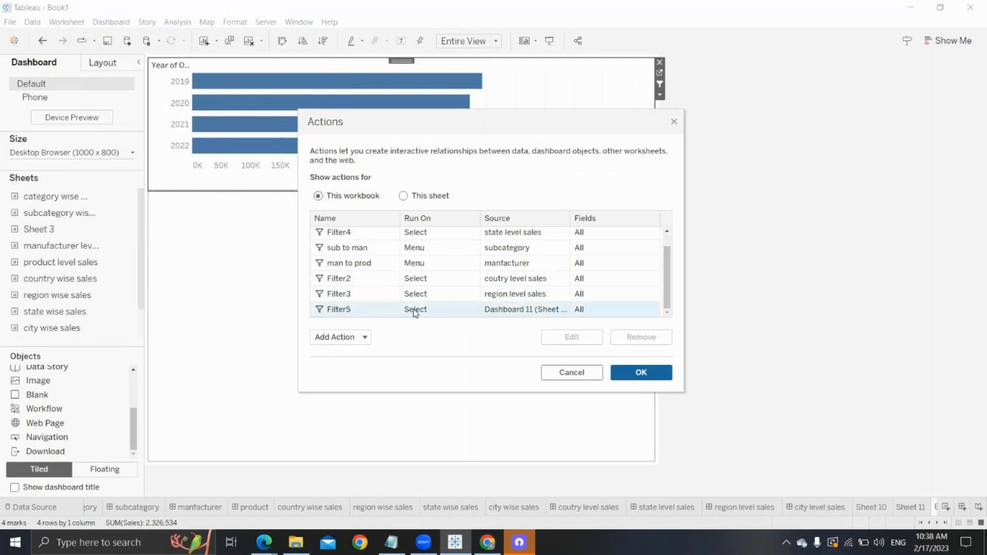
click(352, 309)
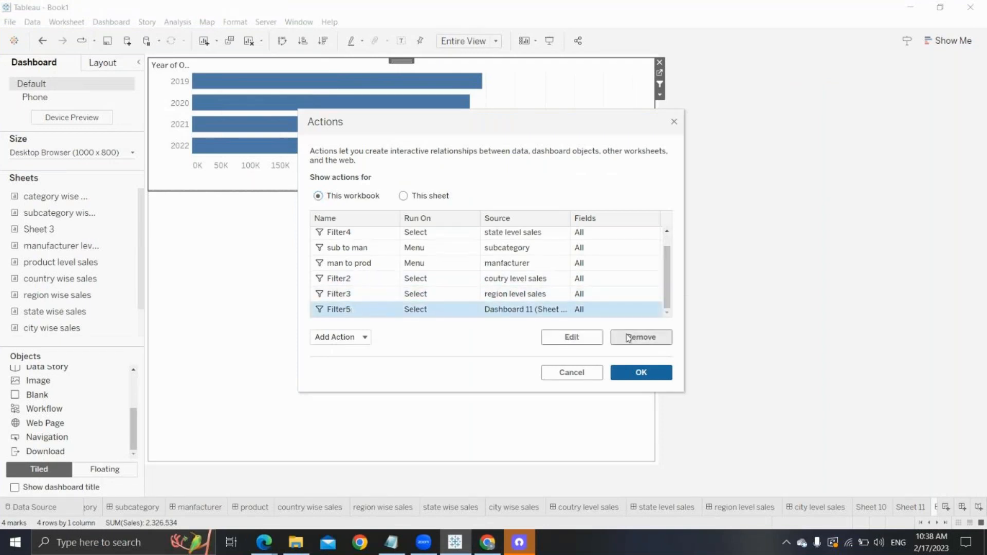
click(571, 337)
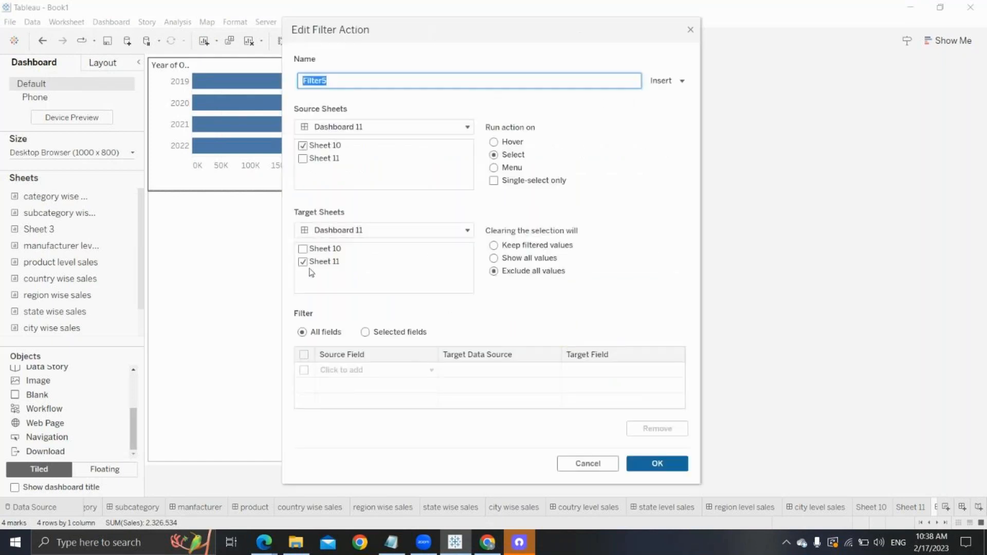
click(494, 259)
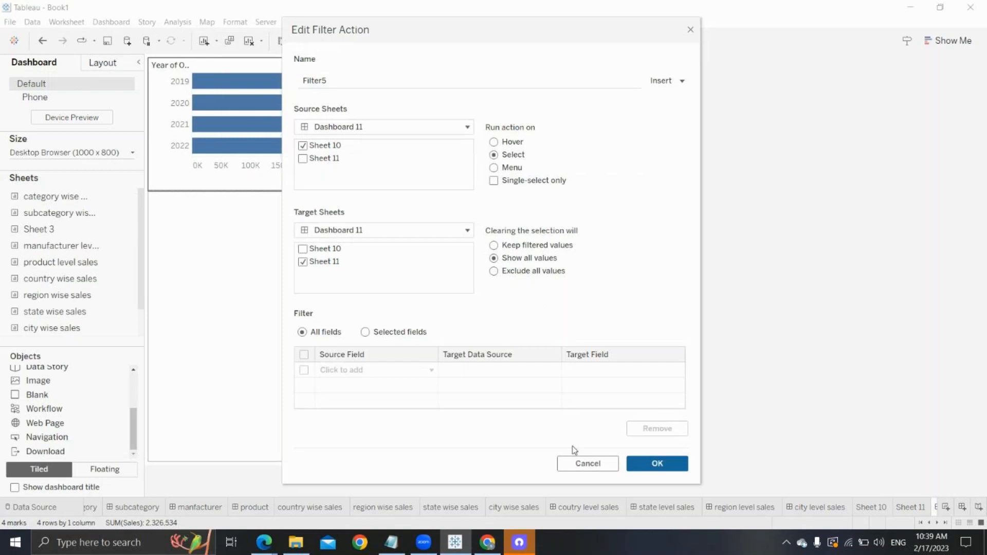
click(636, 464)
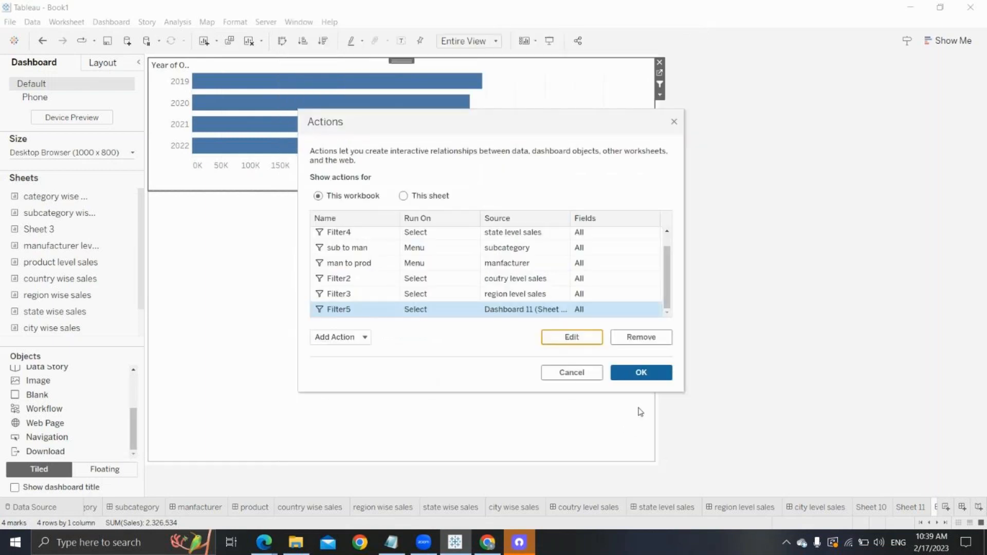
click(638, 376)
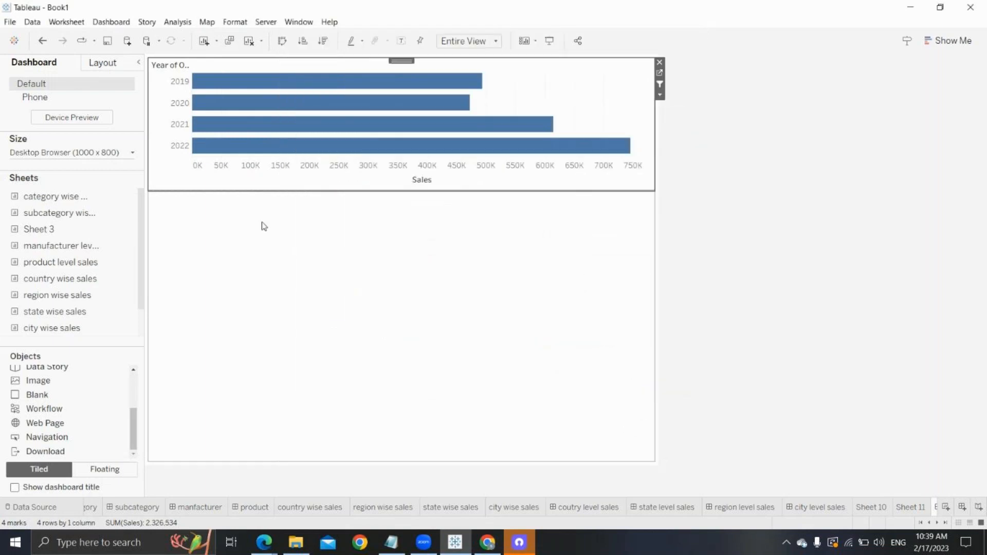
Step: Check the edited action in presentation mode by selecting and clearing the 2020, 2021 and 2022 bars, then return to the dashboard editor
click(549, 42)
mouse_move(322, 117)
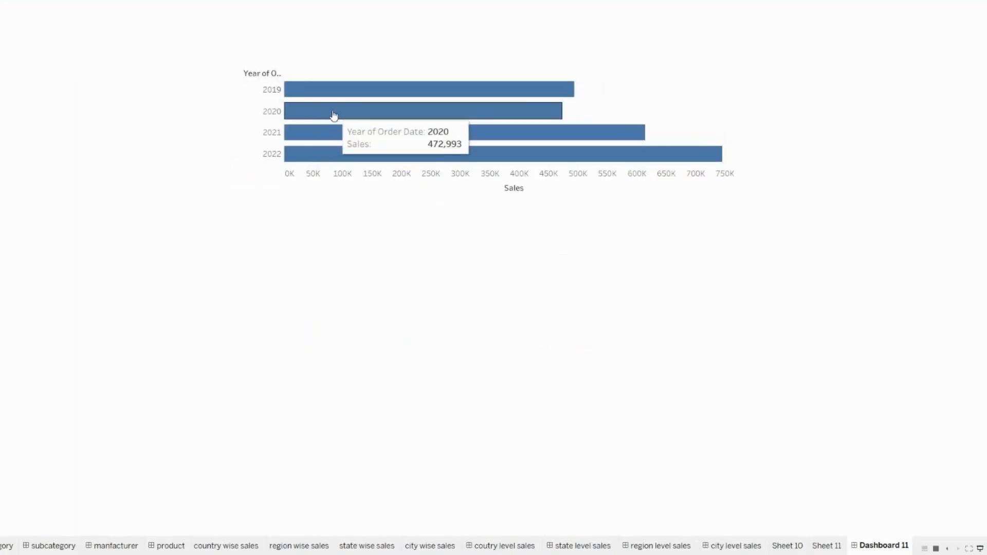
click(333, 115)
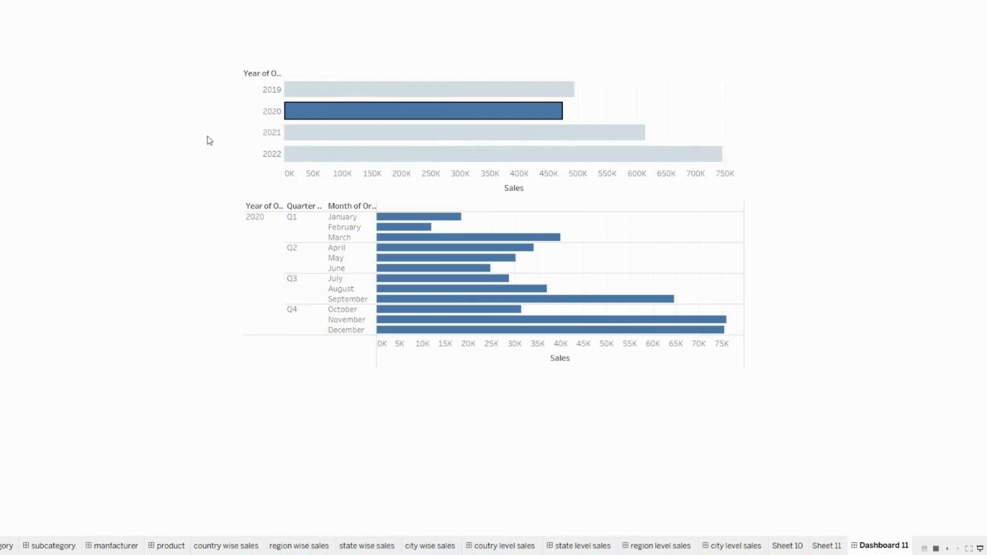
click(312, 117)
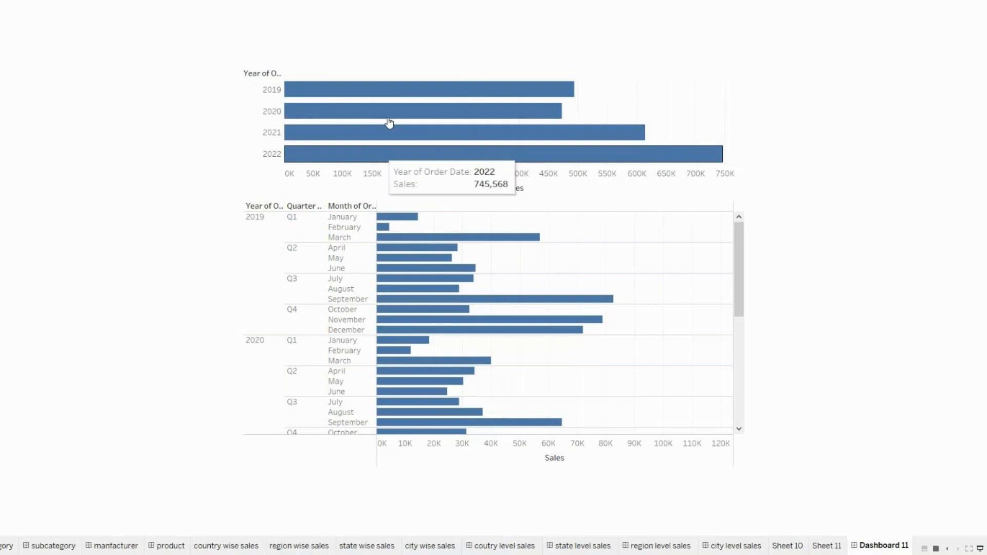
click(408, 131)
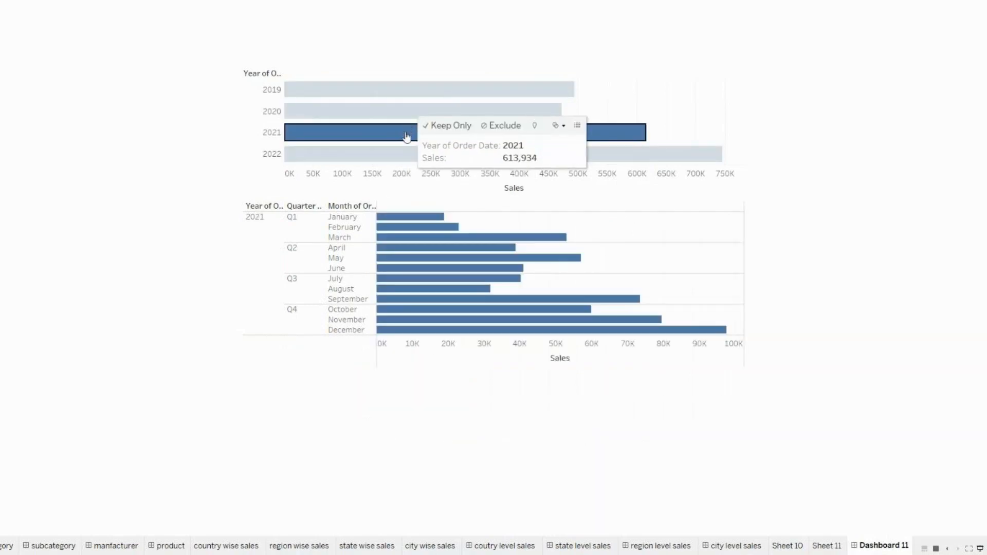
click(391, 157)
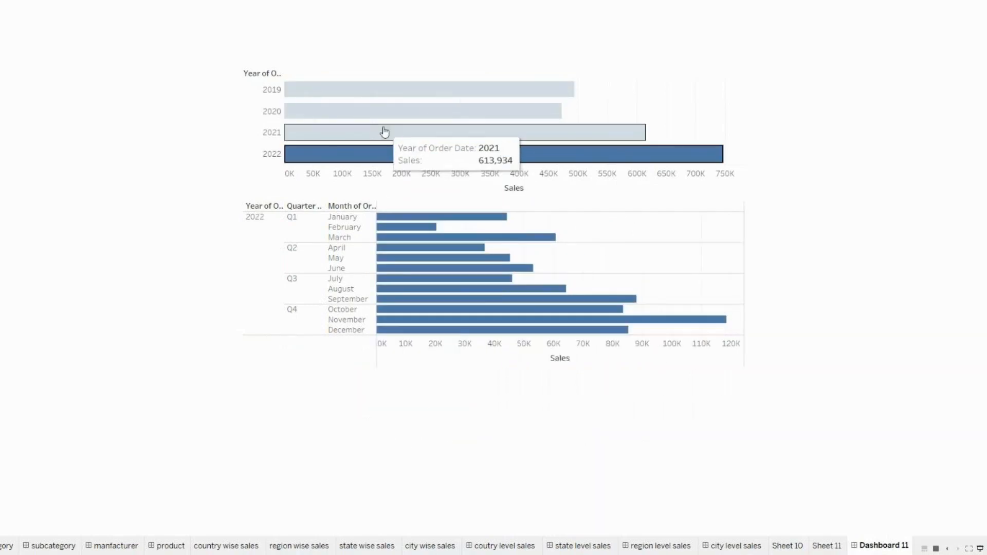
click(385, 133)
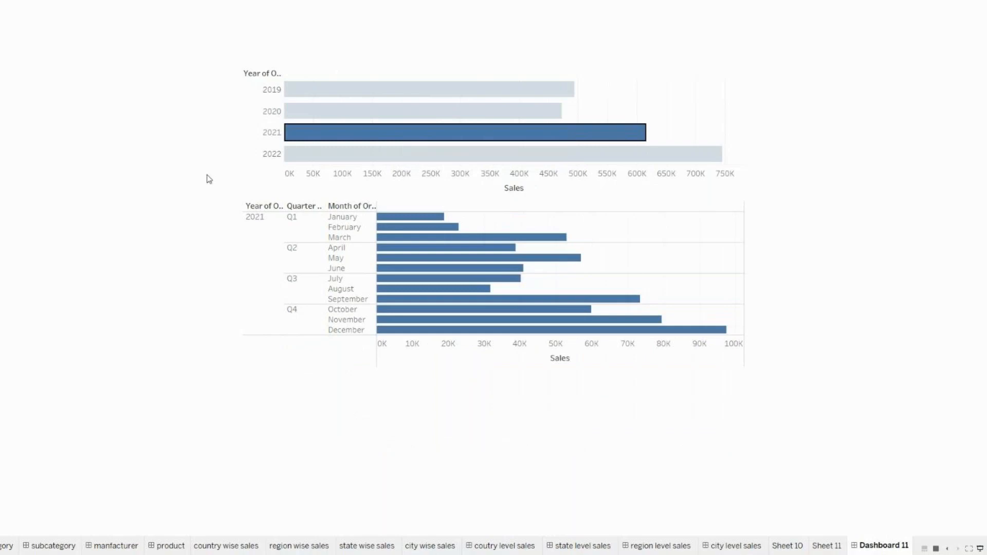
click(334, 136)
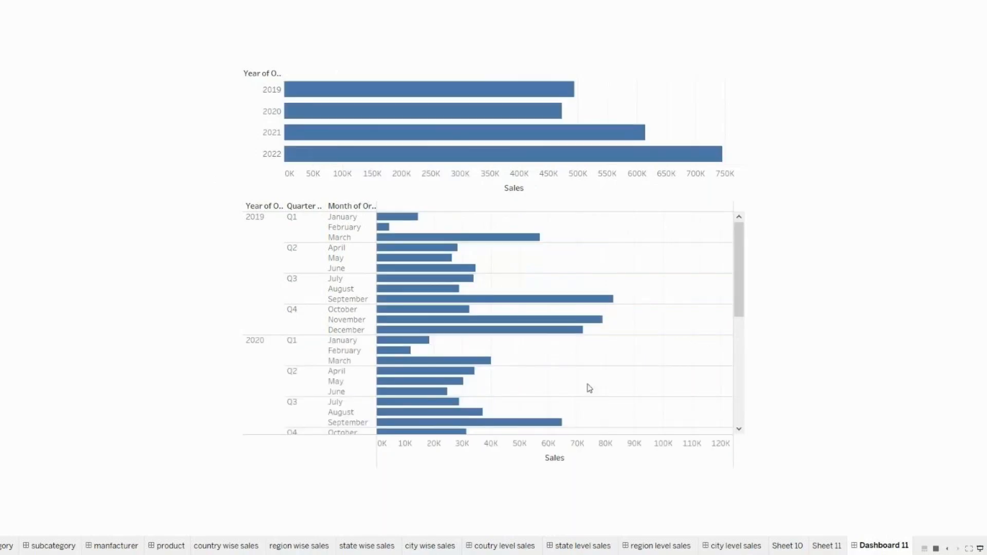
click(864, 515)
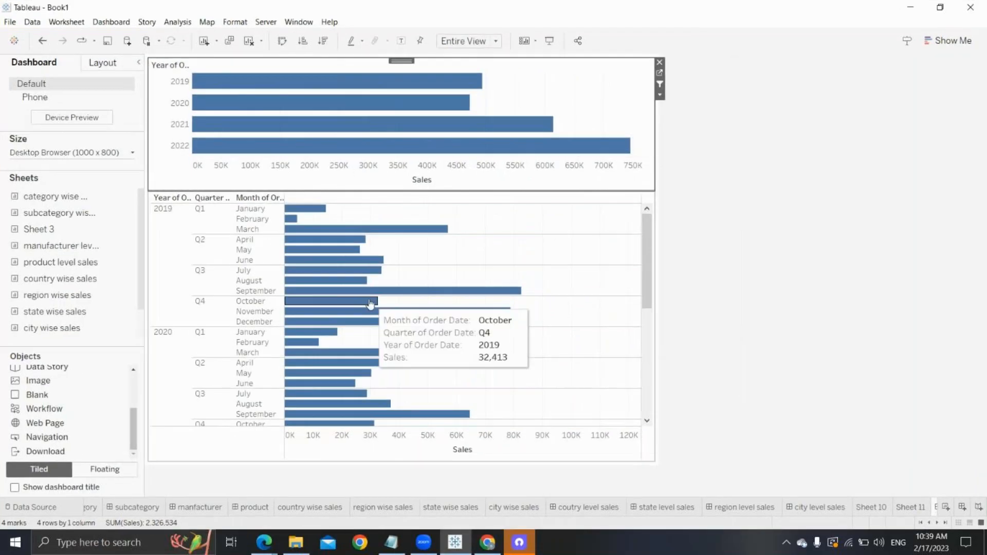
Step: Edit the Filter5 action so that clearing the selection keeps the filtered values
click(111, 21)
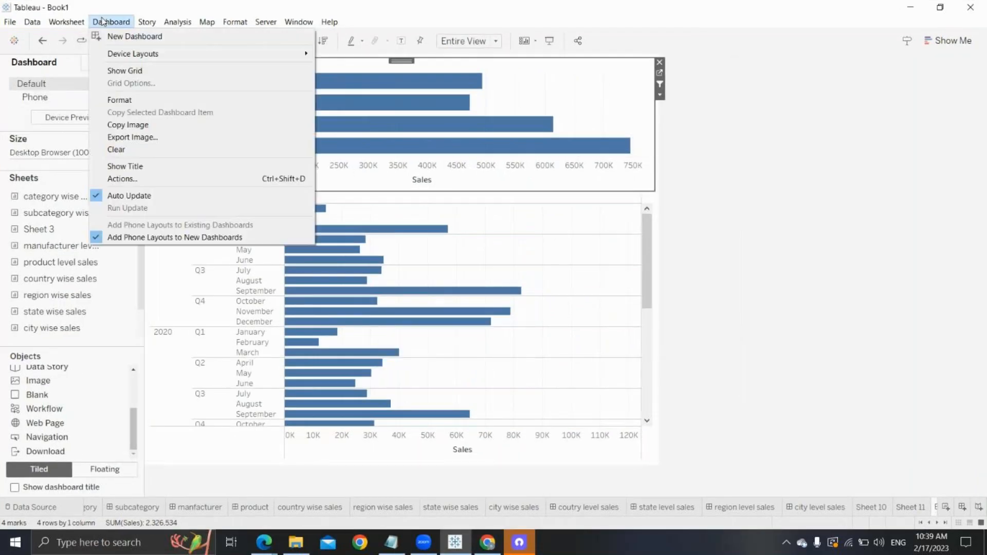
click(137, 179)
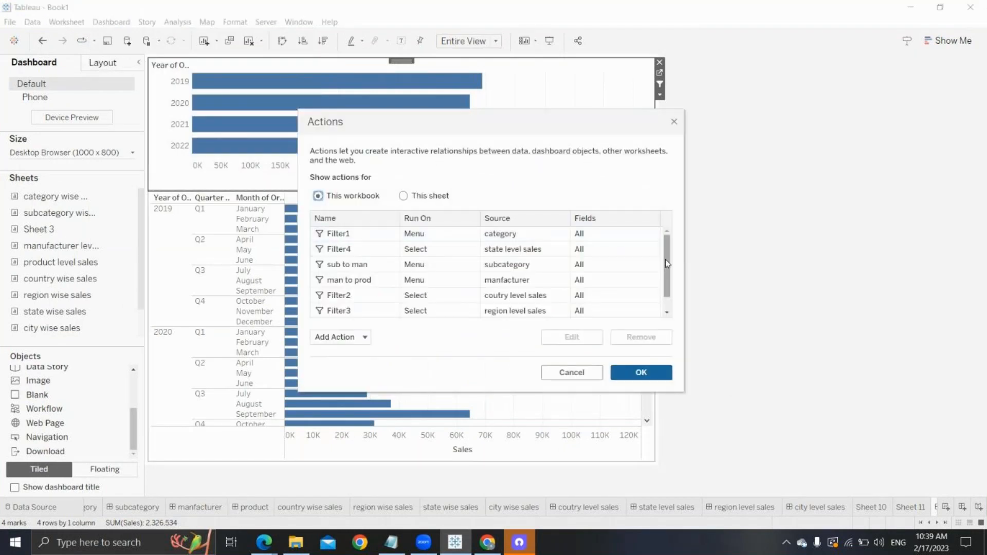
scroll(665, 259, down, 1)
click(332, 310)
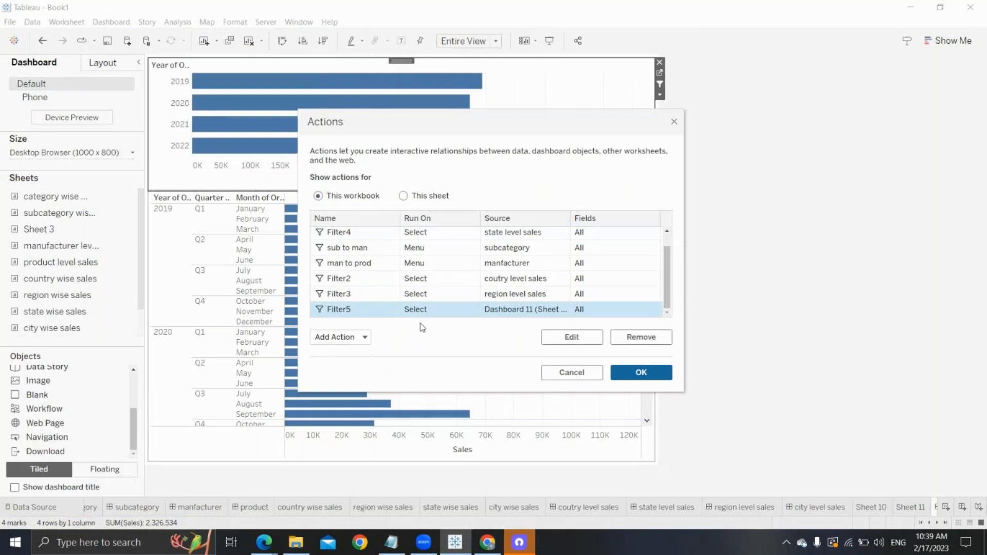
click(573, 339)
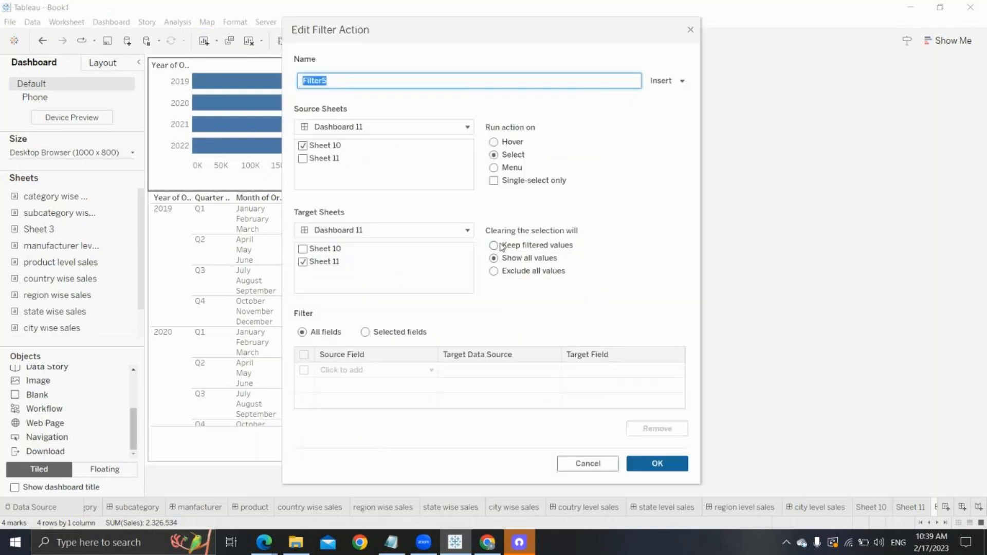
click(494, 245)
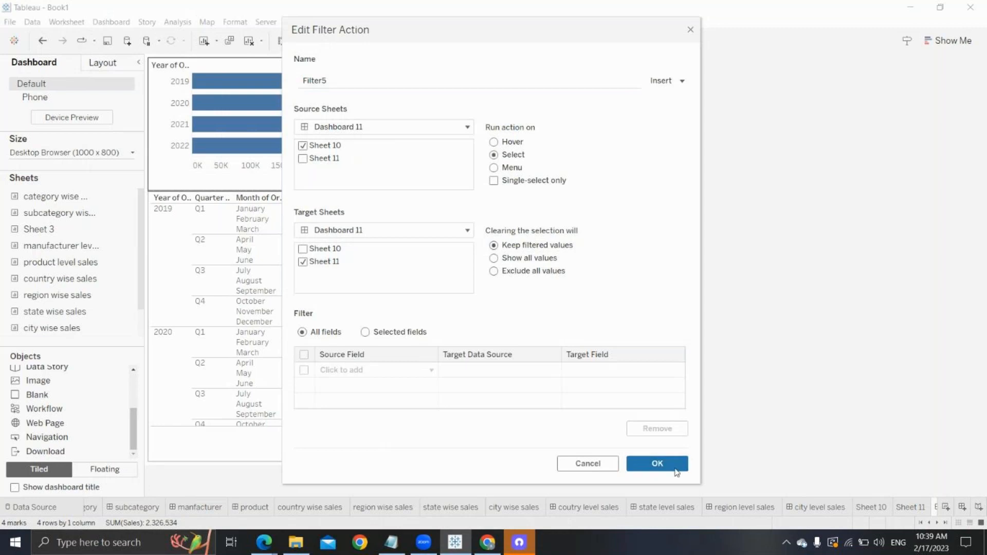
click(673, 464)
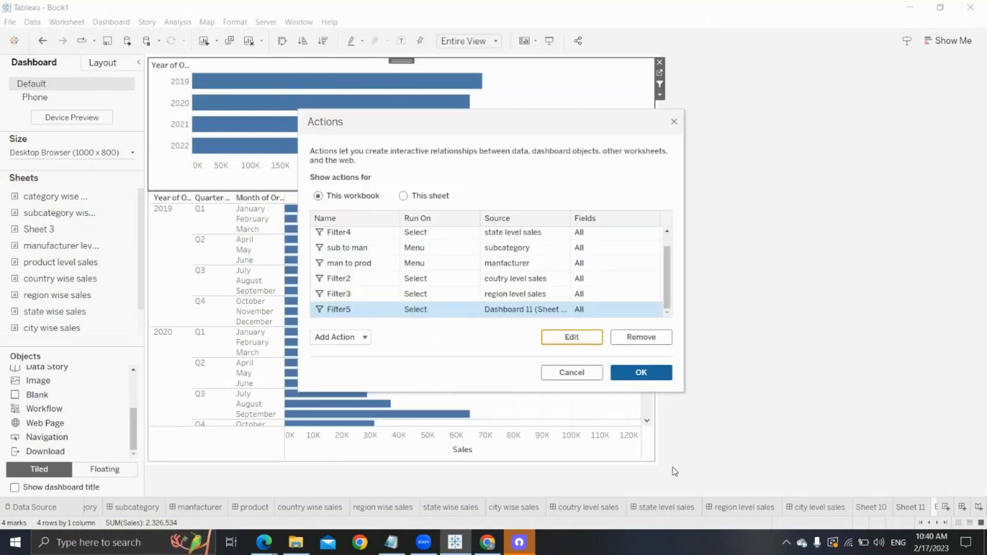
click(640, 372)
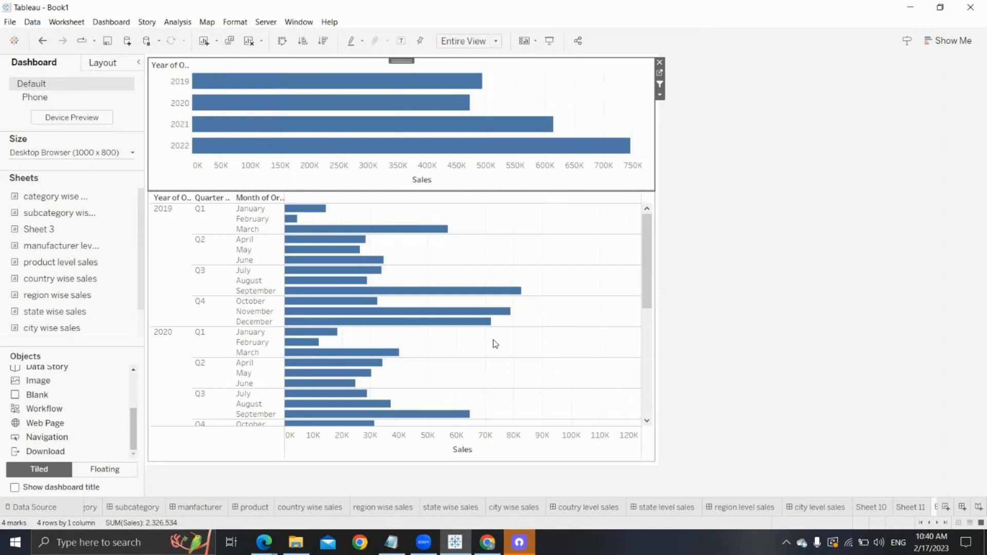
Step: Test the edited action by selecting the 2020 bar, selecting and clearing the 2021 and 2022 bars in presentation mode, and returning to the editor
click(297, 107)
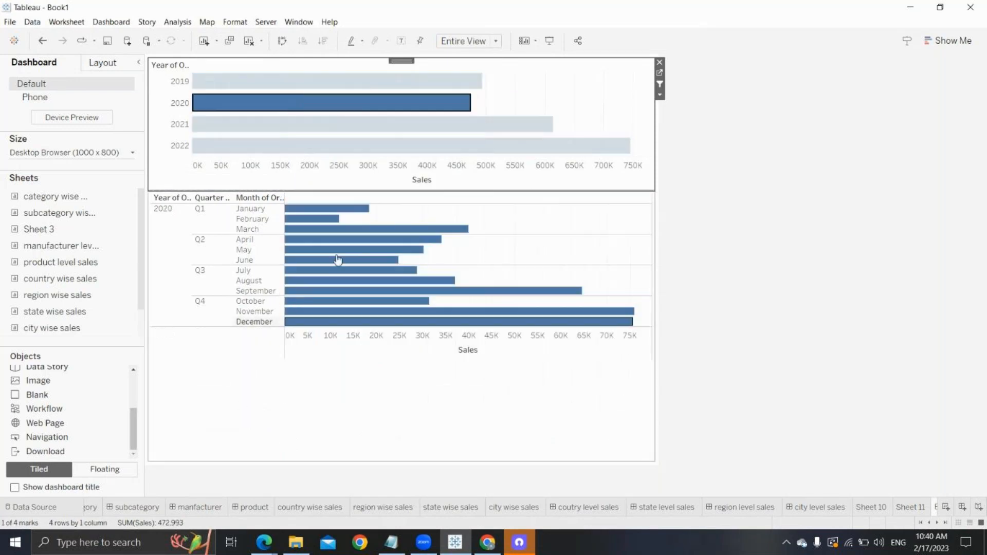
click(549, 41)
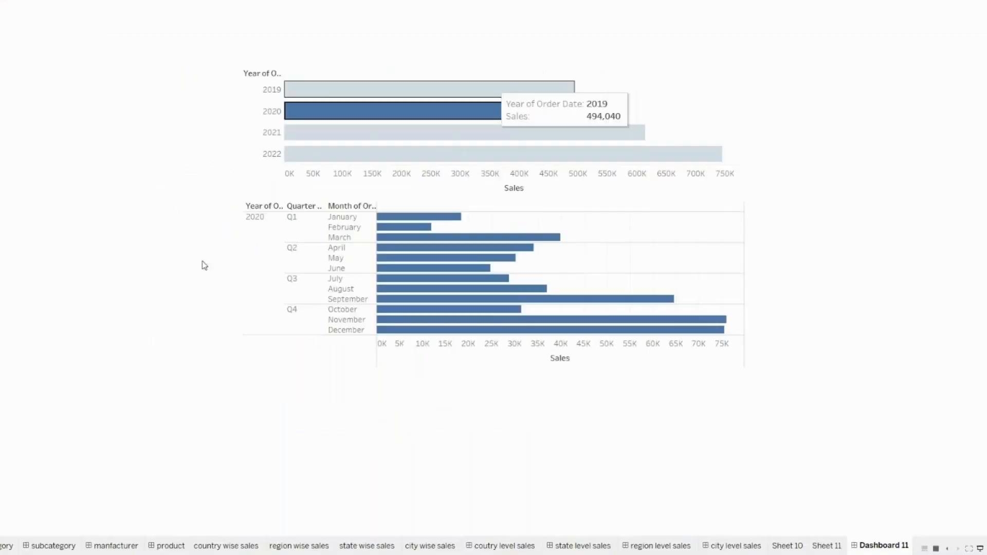
click(361, 136)
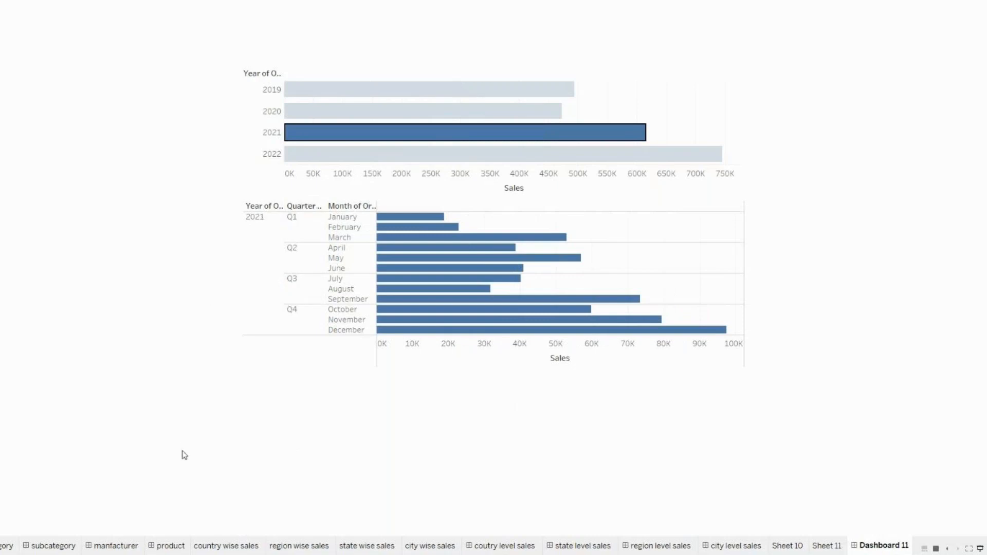
mouse_move(296, 136)
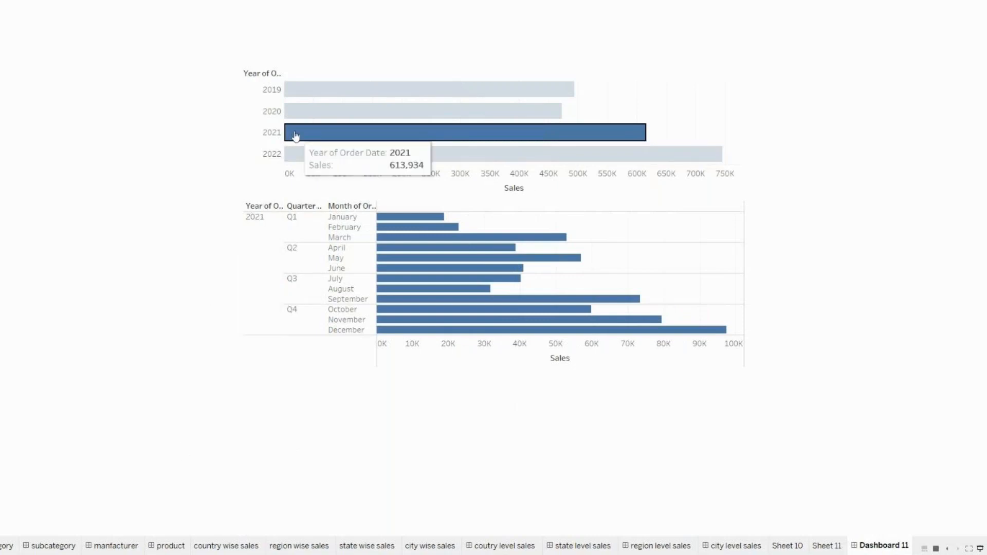
click(295, 136)
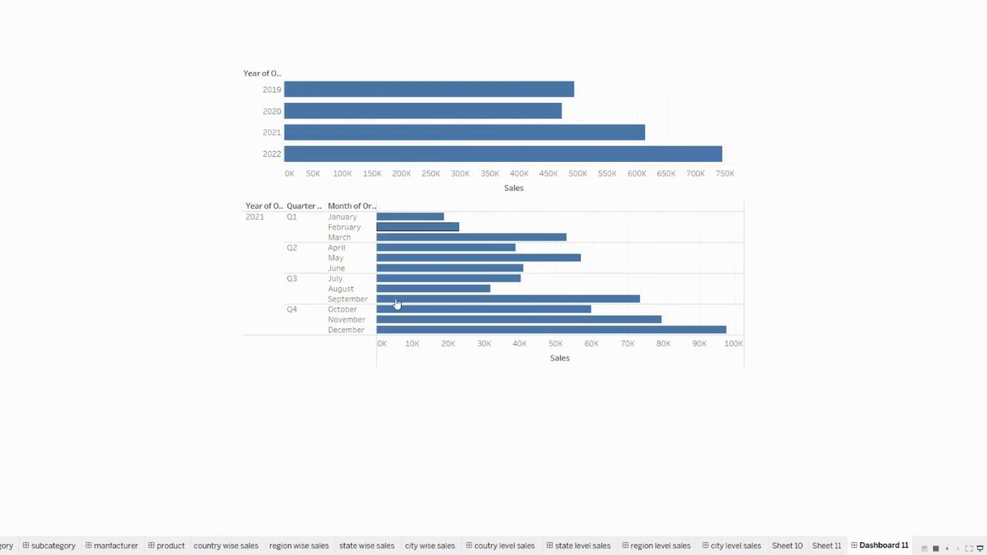
mouse_move(425, 161)
click(421, 163)
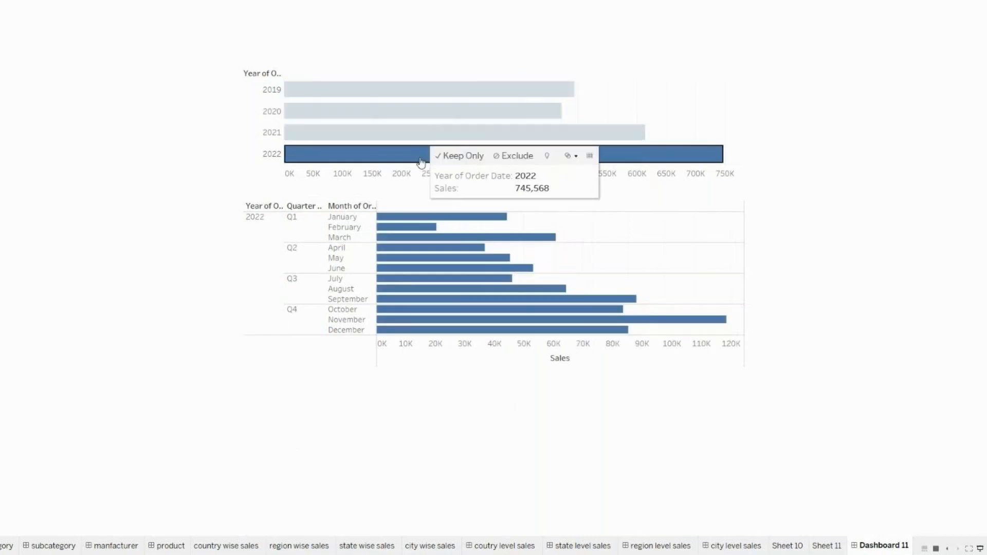
click(325, 159)
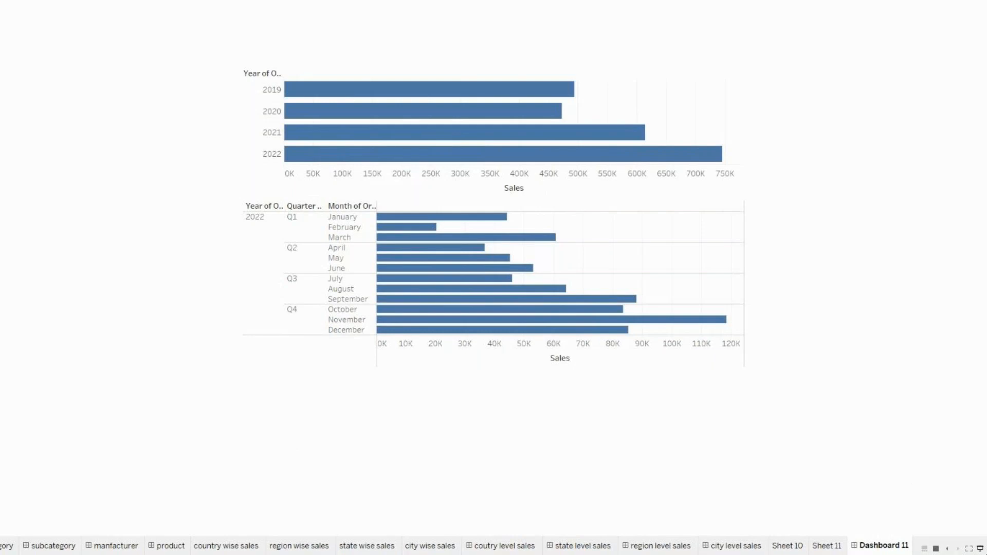
click(980, 549)
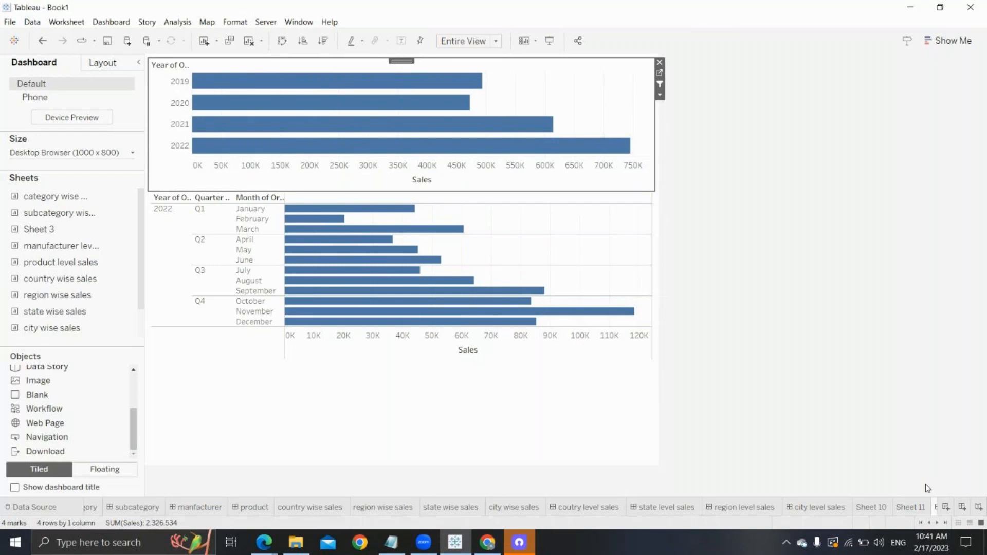
Step: Create a new worksheet that shows Profit by Sub-Category from the Product hierarchy
click(947, 507)
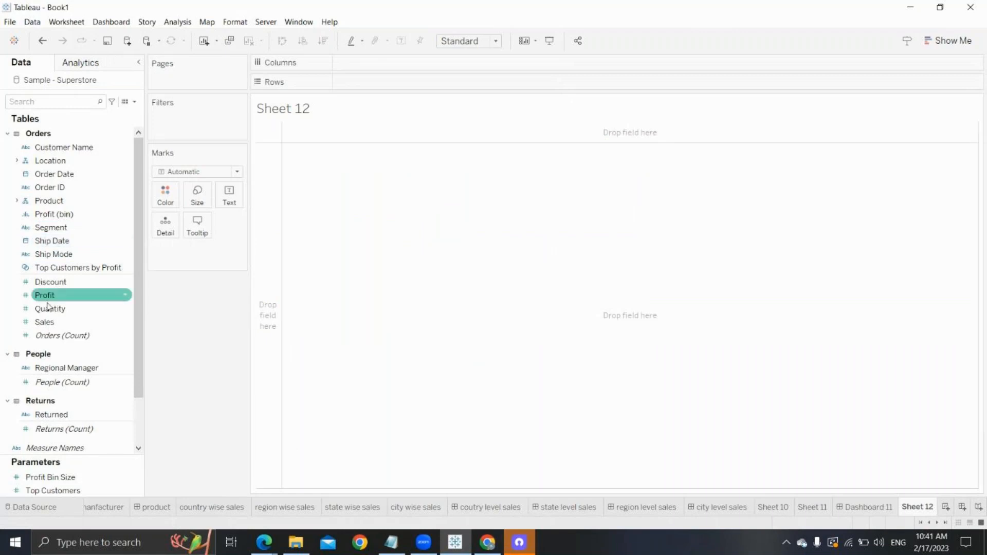
click(17, 201)
double_click(70, 228)
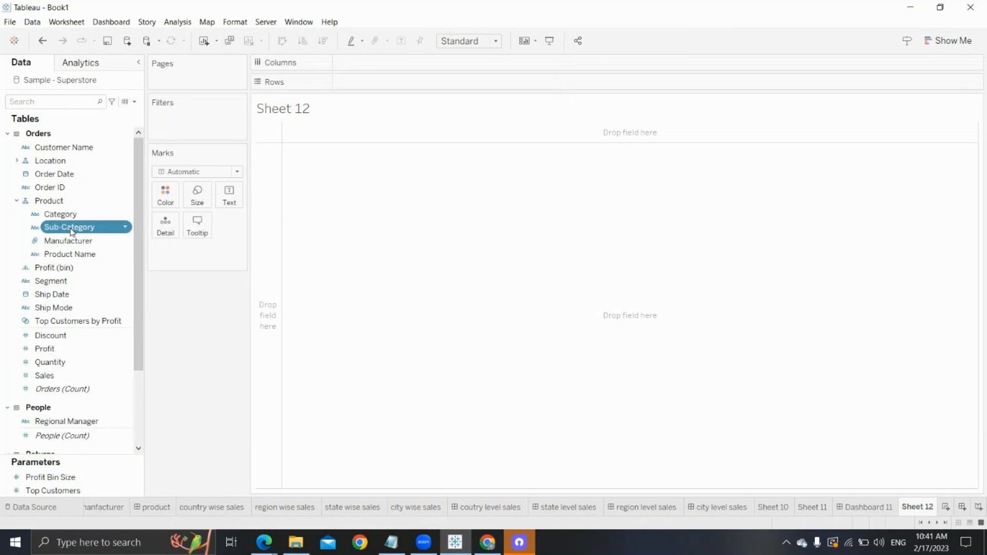
double_click(70, 351)
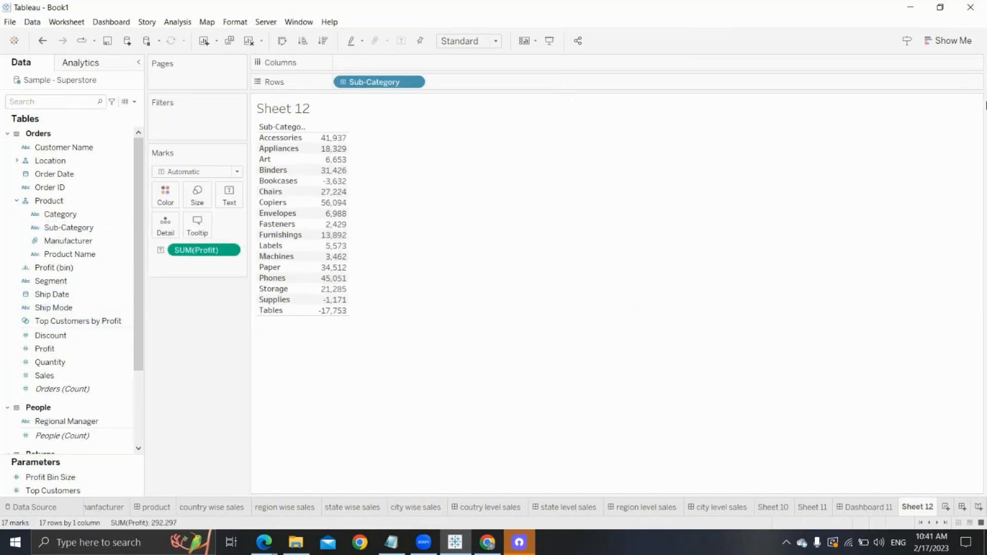
Step: Turn the sub-category profit table into a pie chart and fit it to Entire View
click(936, 40)
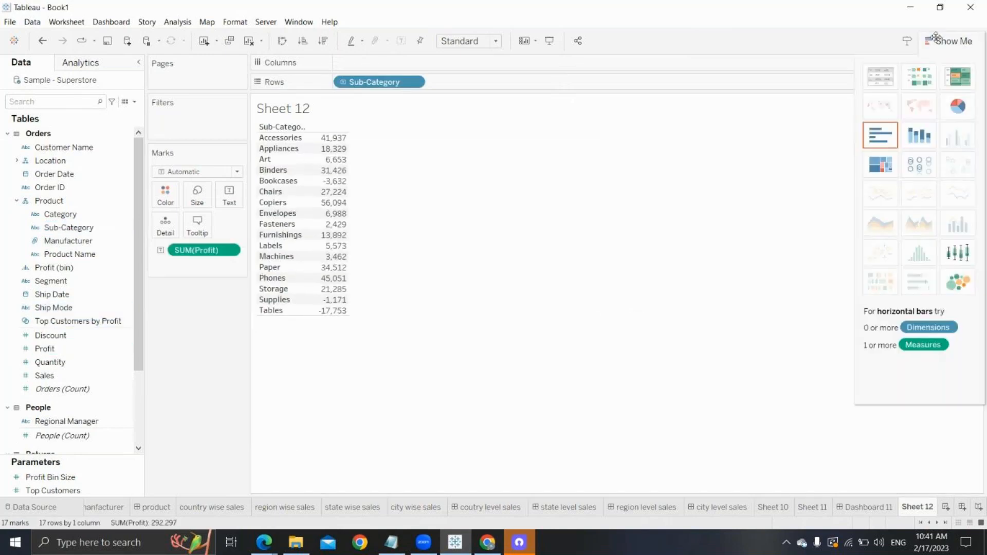
click(957, 106)
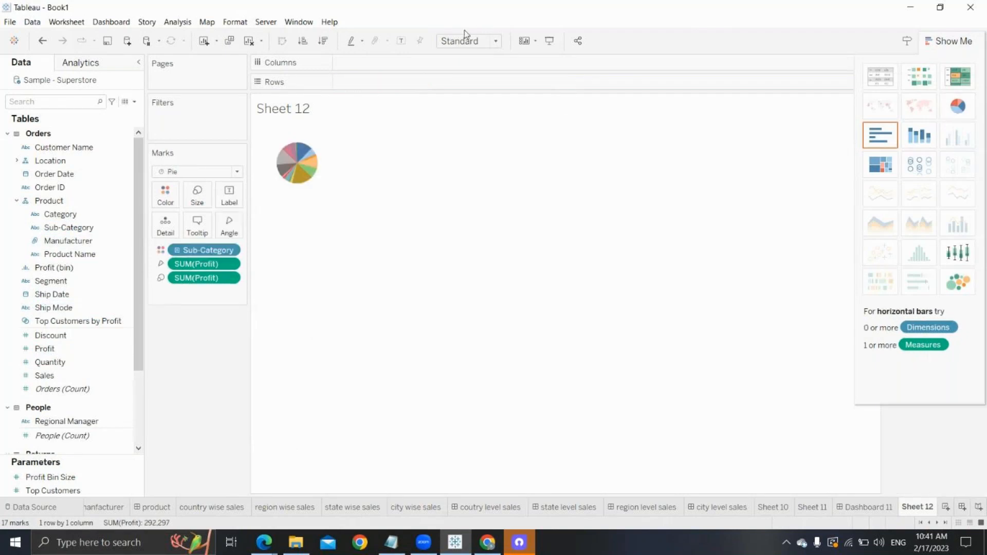
click(492, 40)
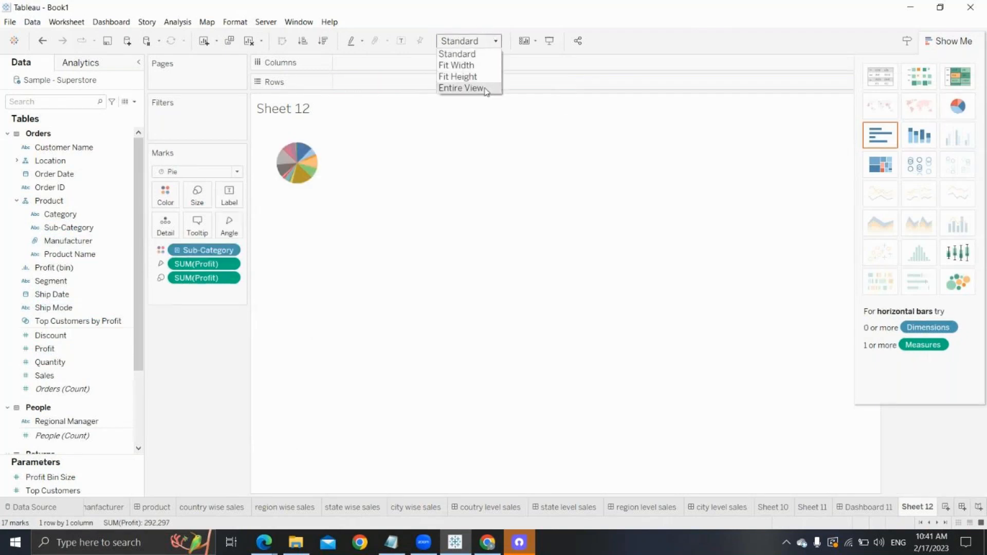
click(485, 89)
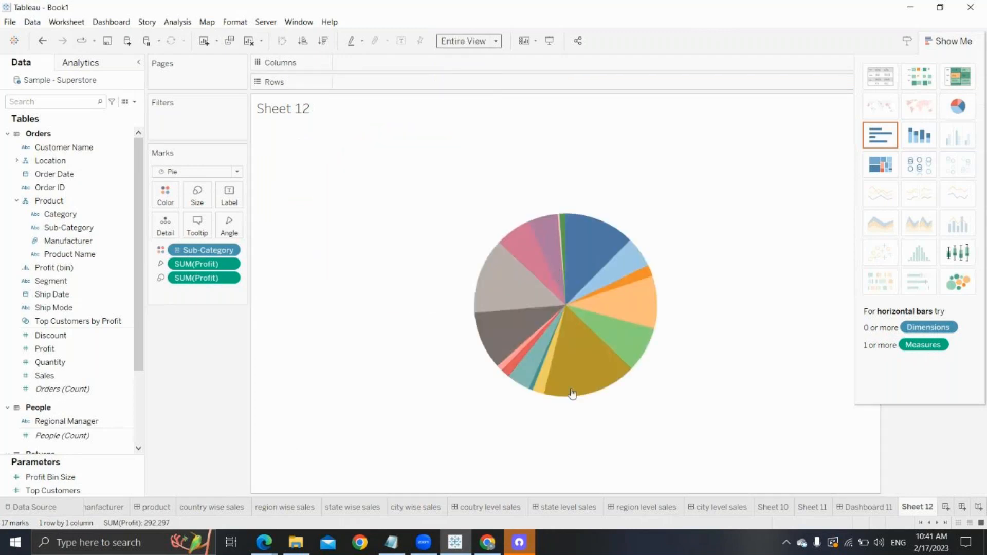
Step: Add the Sheet 12 pie chart to Dashboard 11 beside the monthly sales chart
click(855, 509)
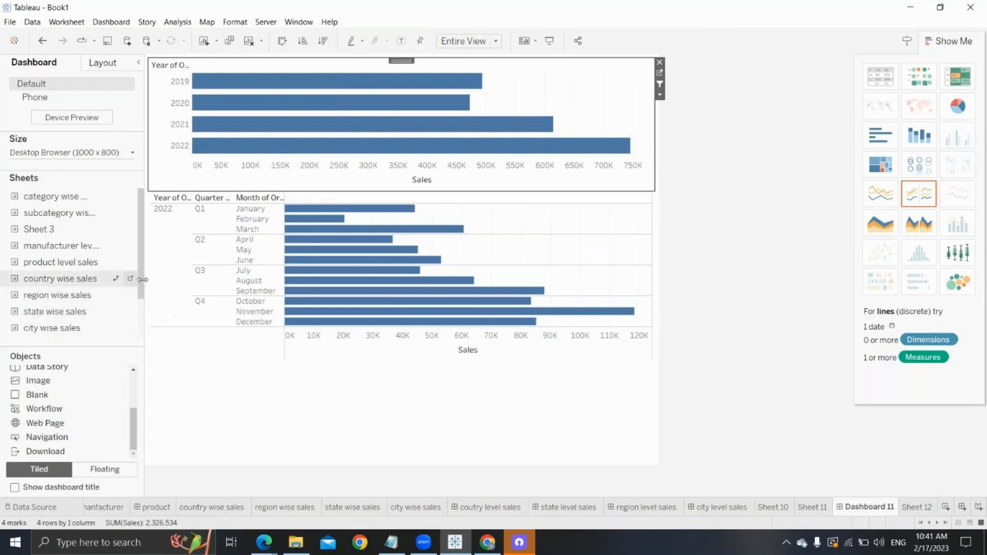
scroll(137, 280, down, 3)
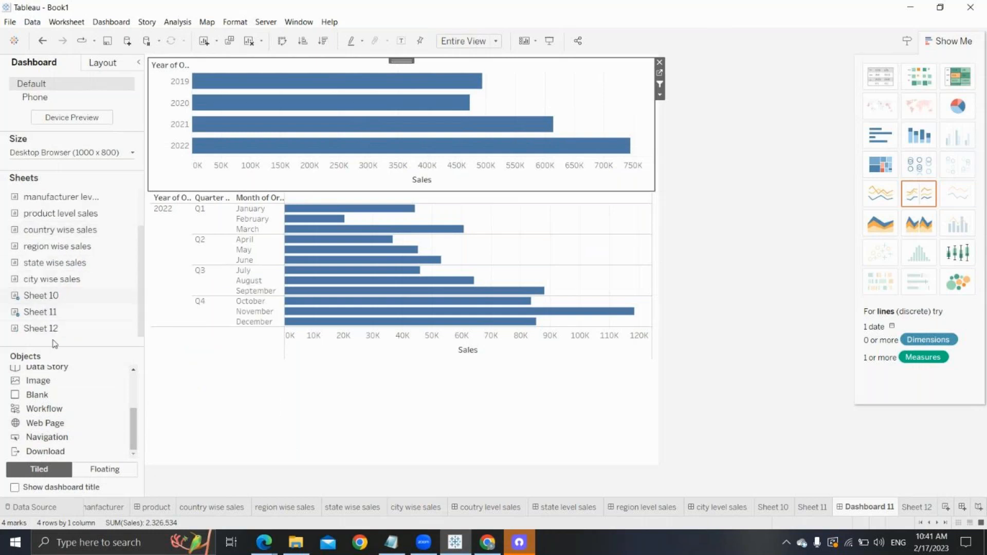
double_click(52, 329)
drag(53, 329, 564, 299)
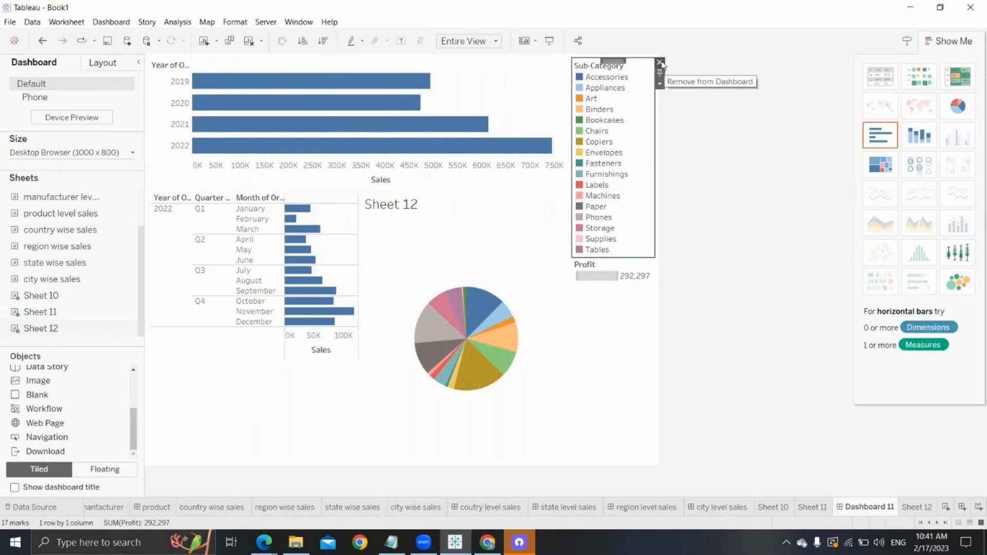
Step: Remove the Sub-Category legend and the layout container holding the Profit legend from the dashboard
click(660, 62)
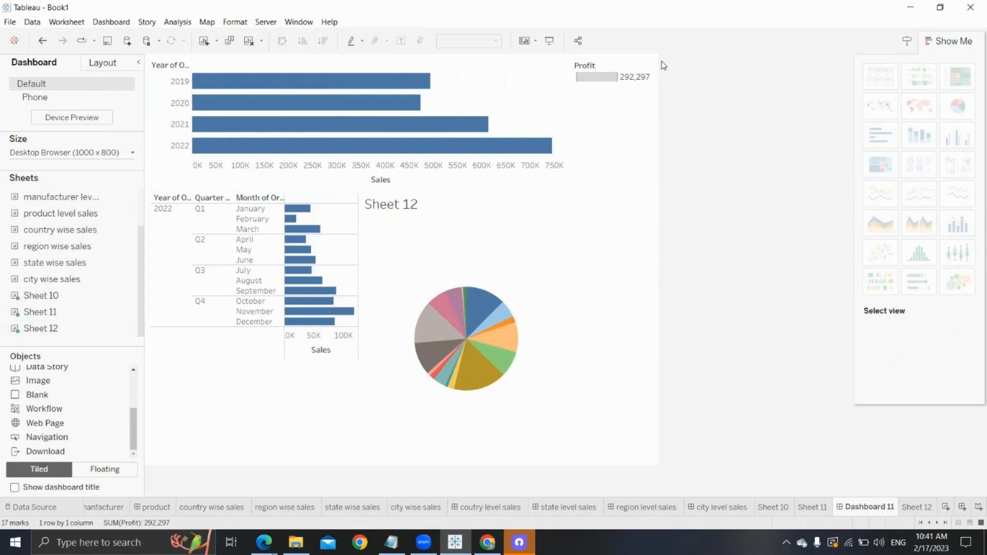
click(609, 111)
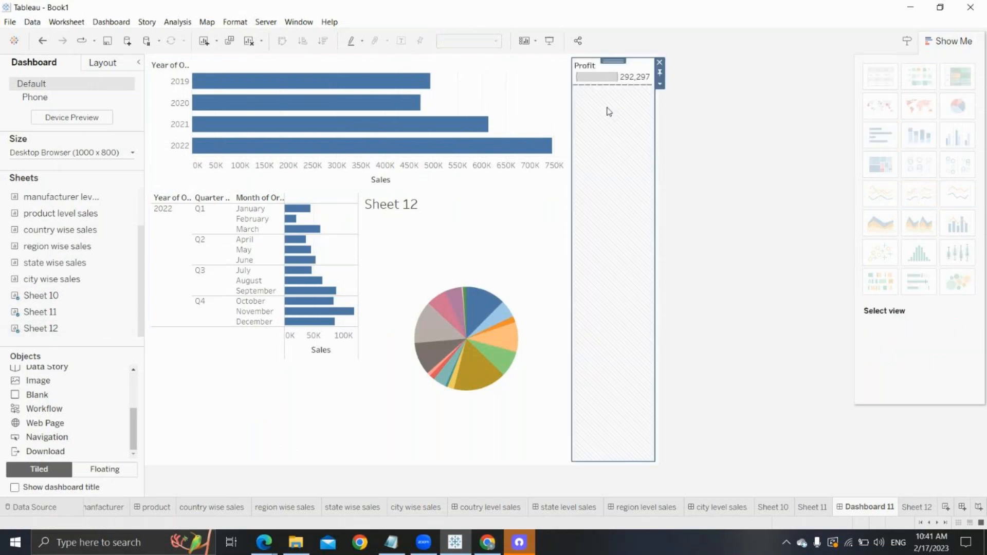
click(660, 62)
click(539, 299)
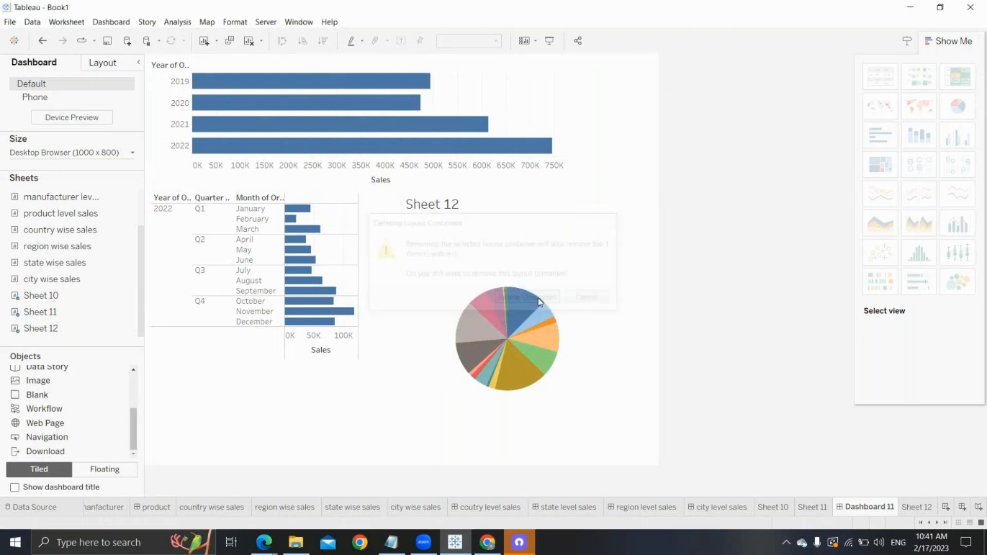
Step: Hide the Sheet 12 title above the pie chart on the dashboard
click(474, 206)
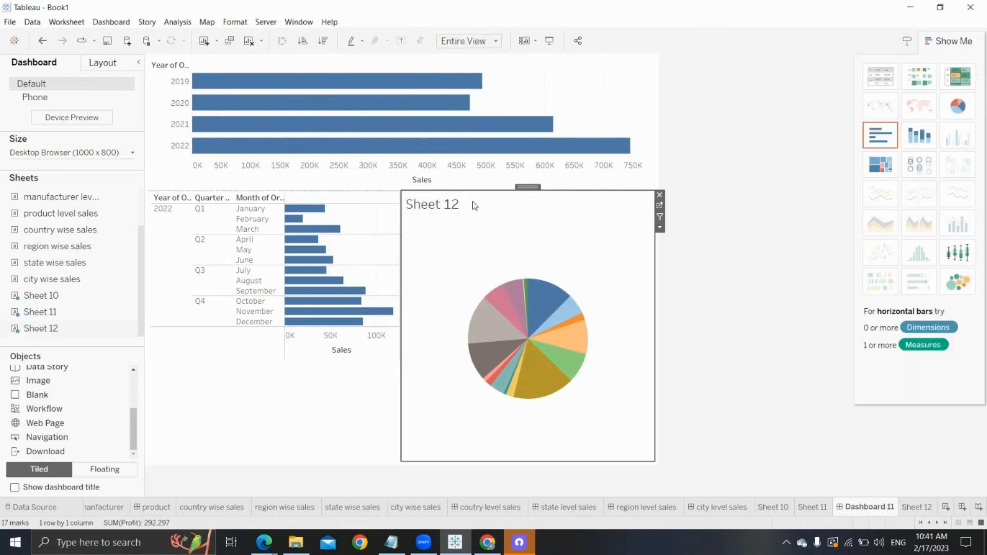
right_click(478, 209)
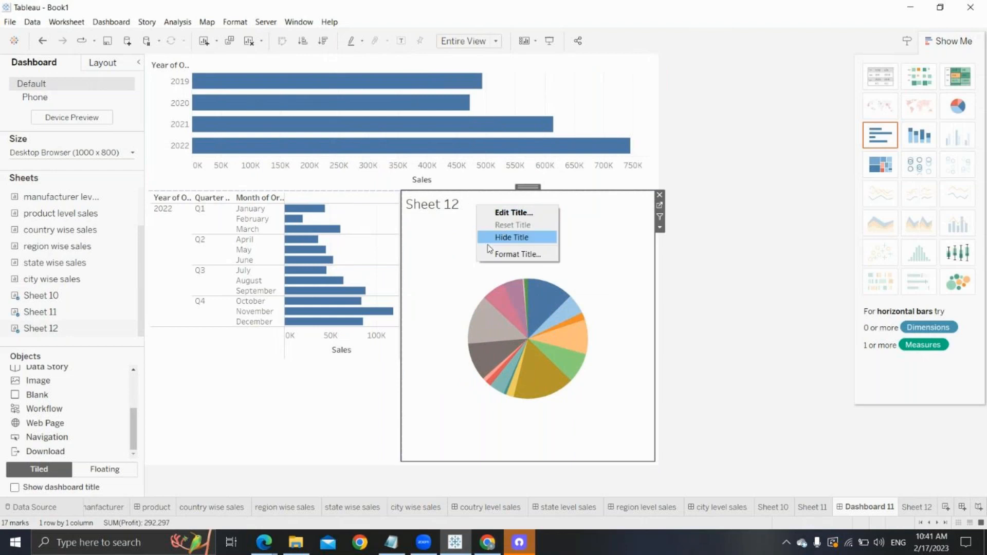
click(491, 237)
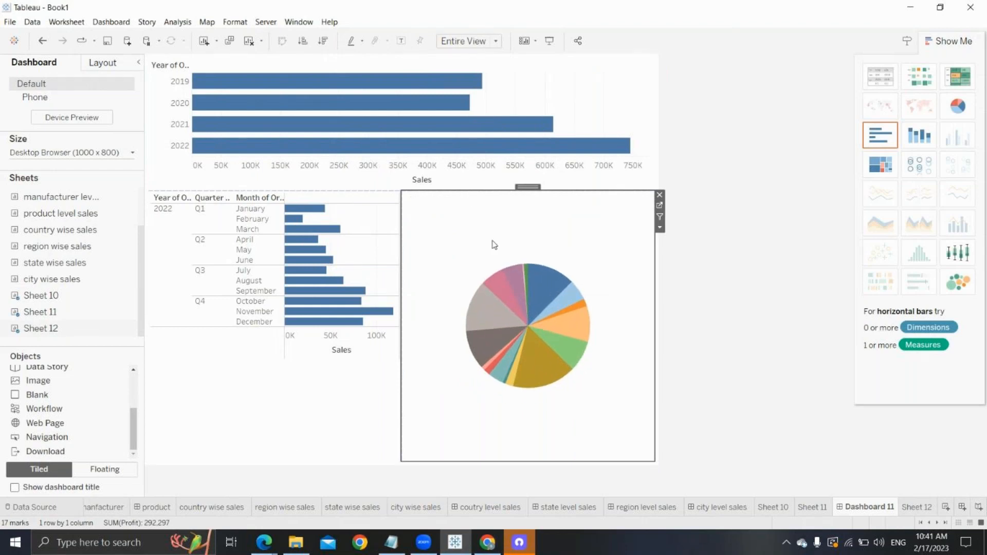
Step: Edit the Filter5 dashboard action so that clearing the selection excludes all values, and save the action
click(127, 23)
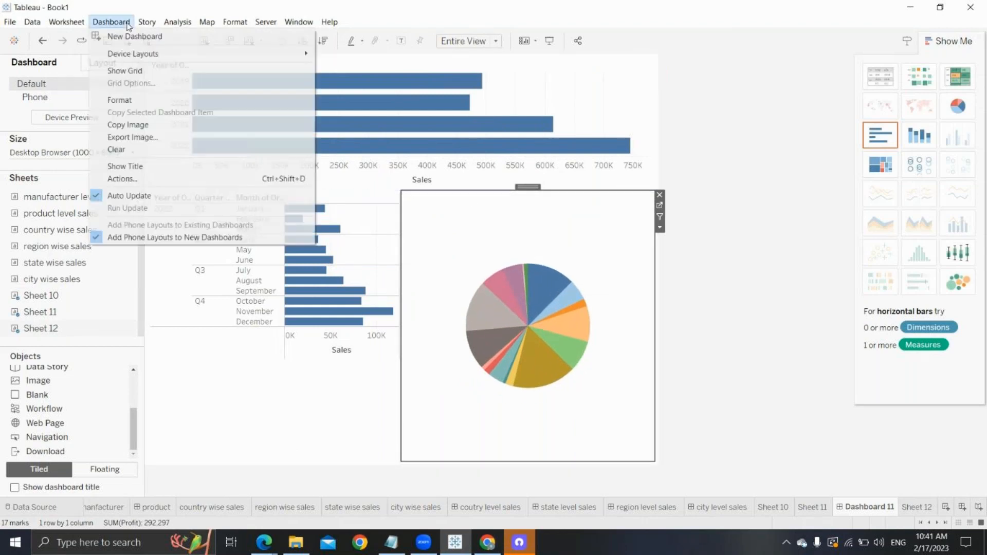
click(164, 180)
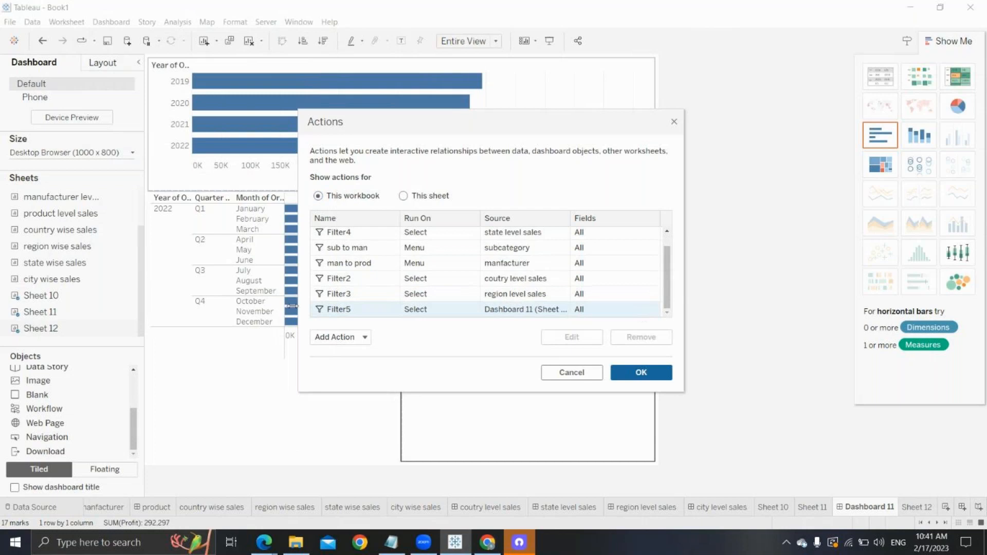
click(333, 309)
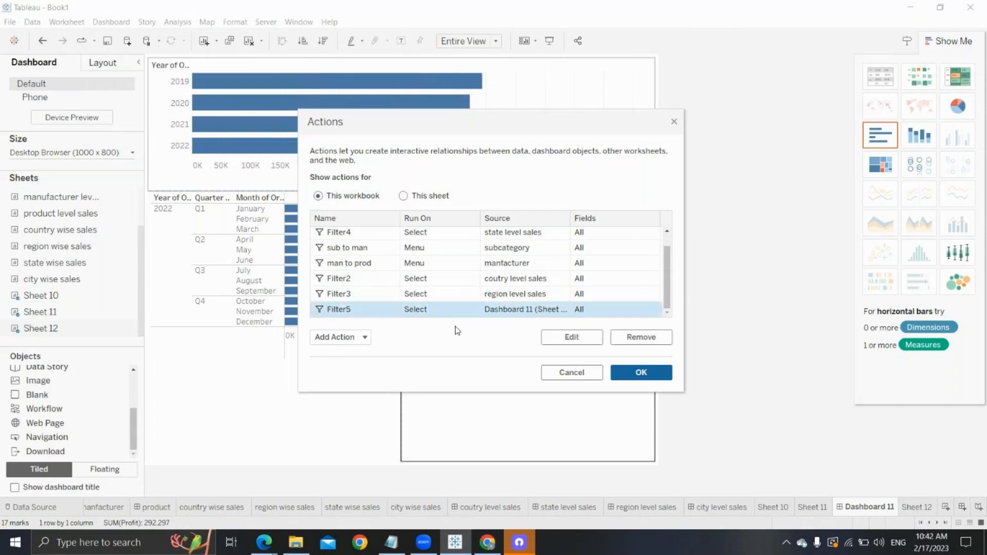
click(569, 338)
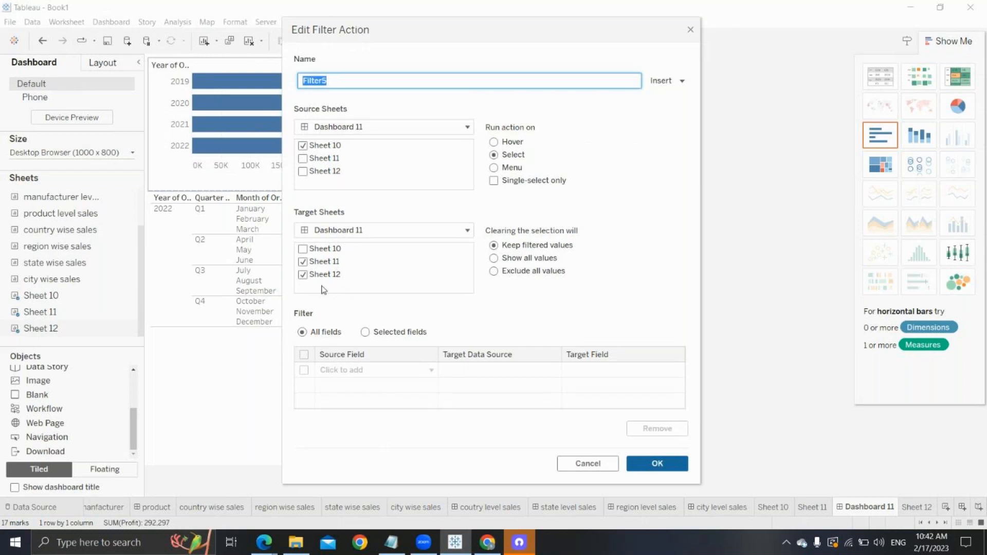
click(497, 274)
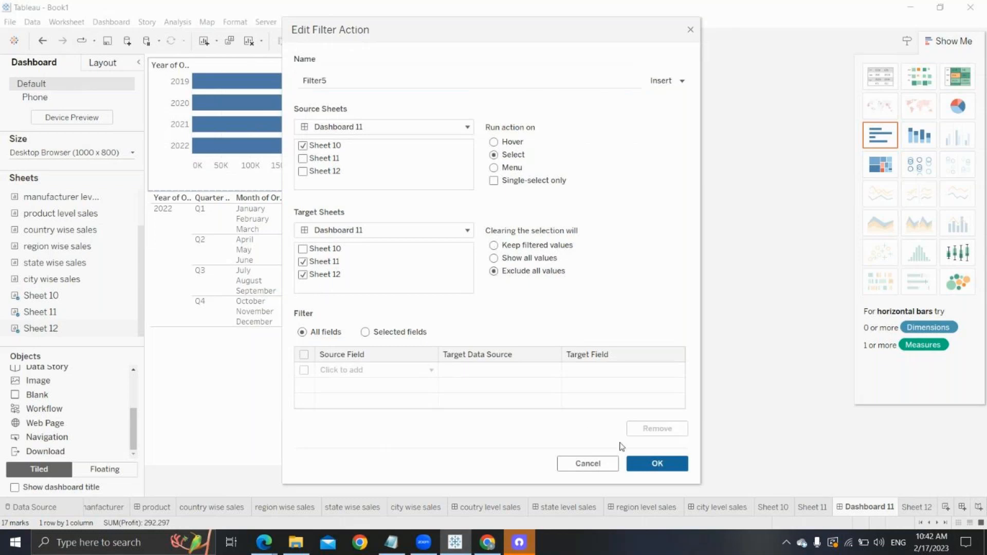
click(643, 461)
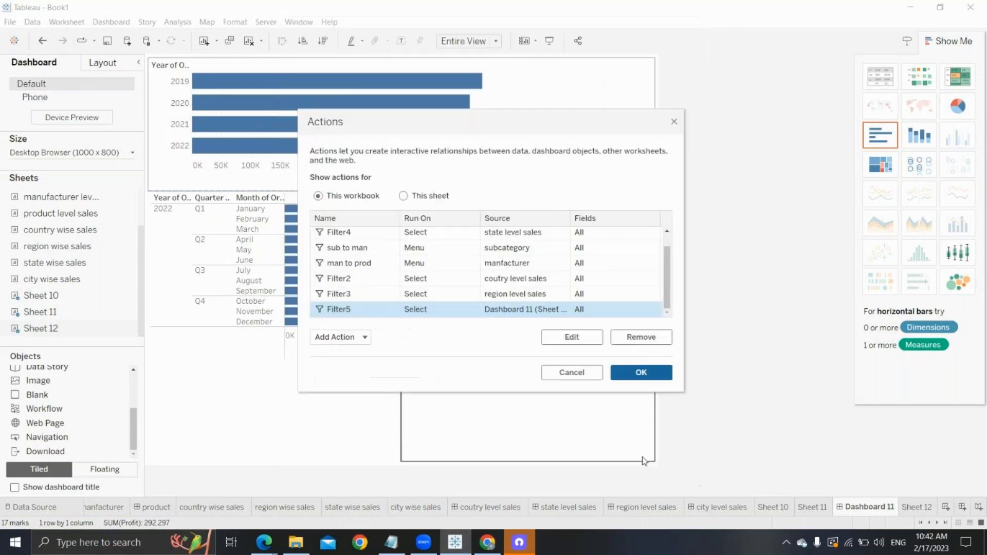
click(632, 373)
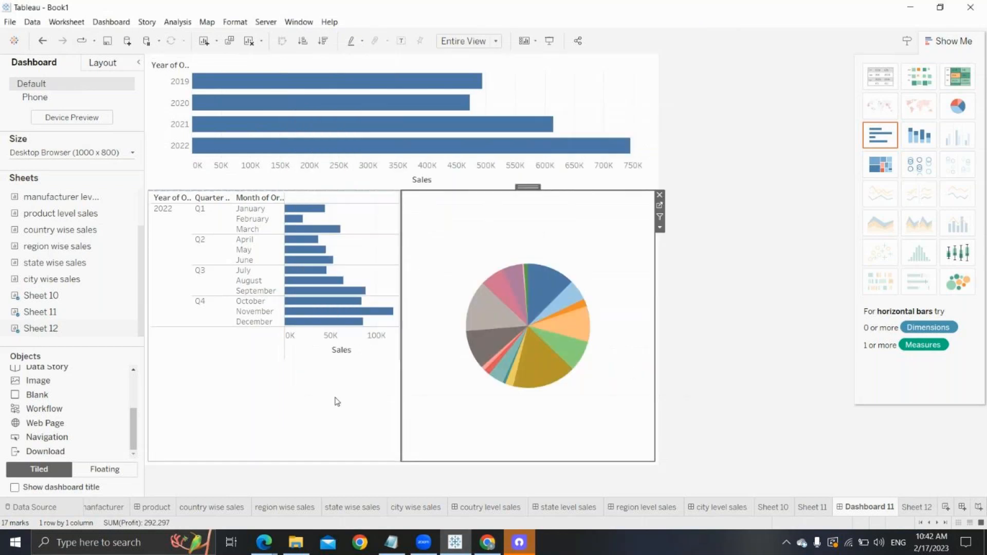
Step: Test the filter action in presentation mode by selecting the 2022, 2021, 2020 and 2019 sales bars, reselecting and clearing 2022, and return to editing
click(551, 43)
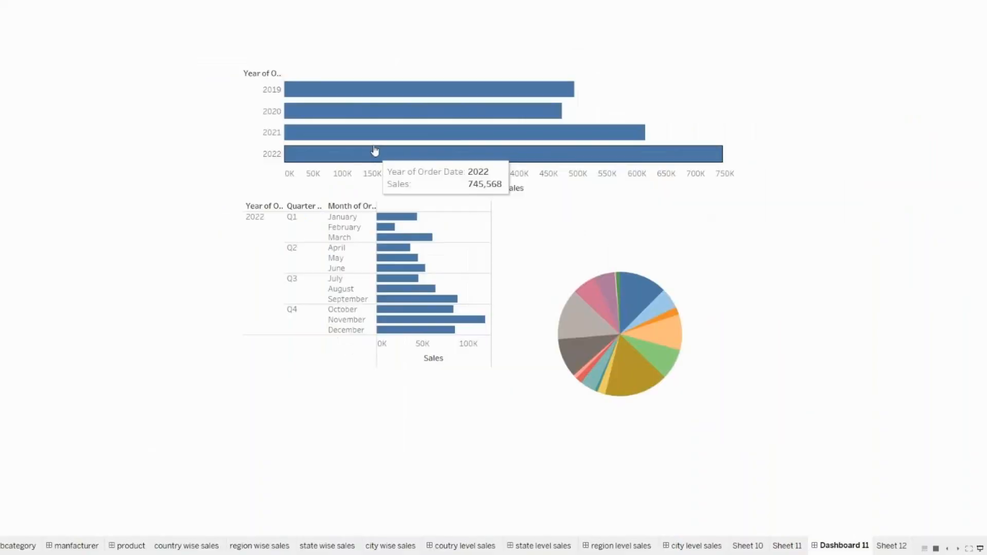
click(375, 159)
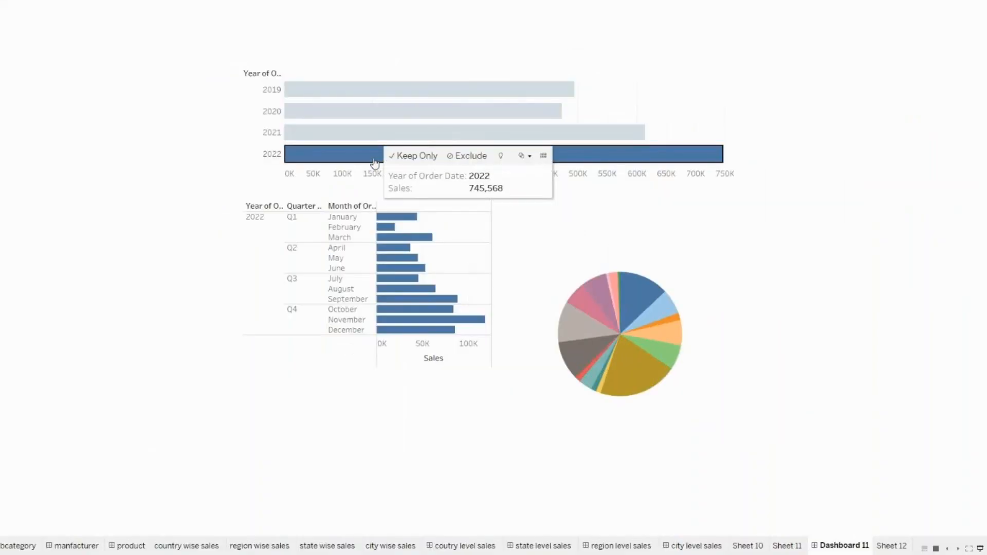
click(448, 134)
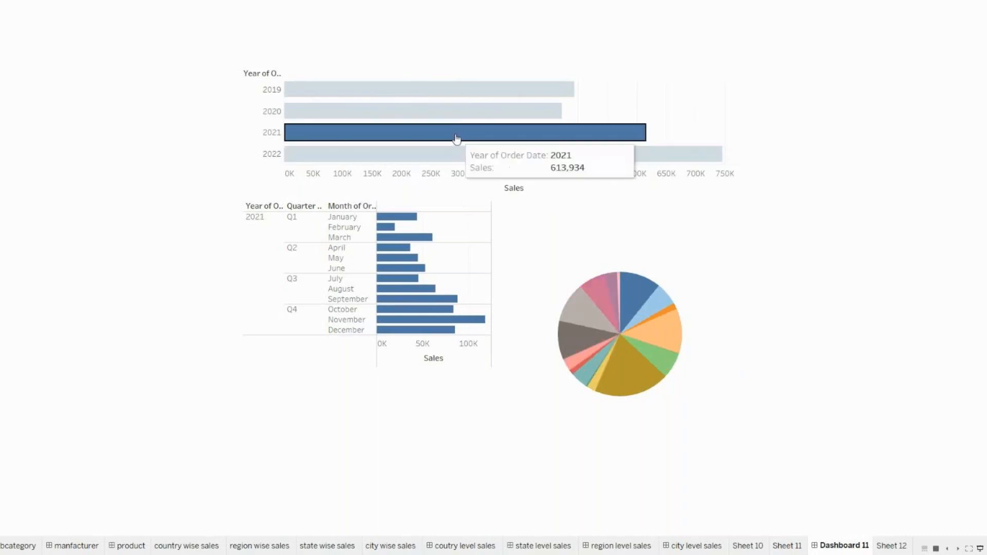
click(438, 109)
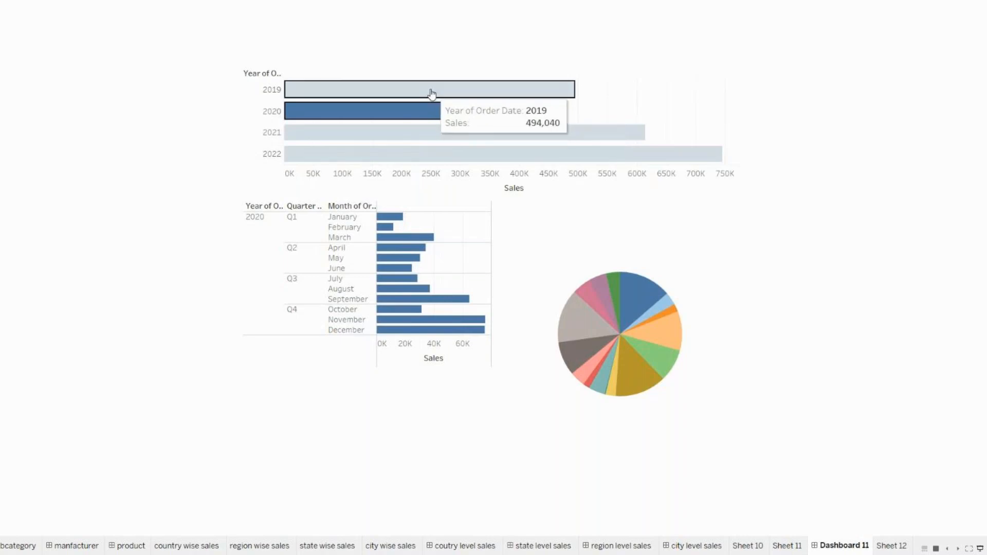
click(431, 93)
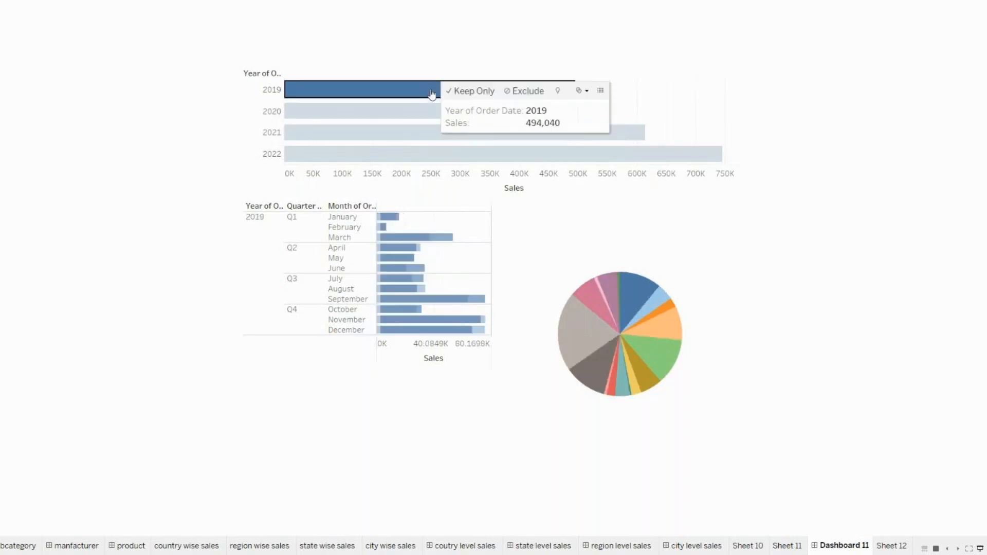
click(425, 157)
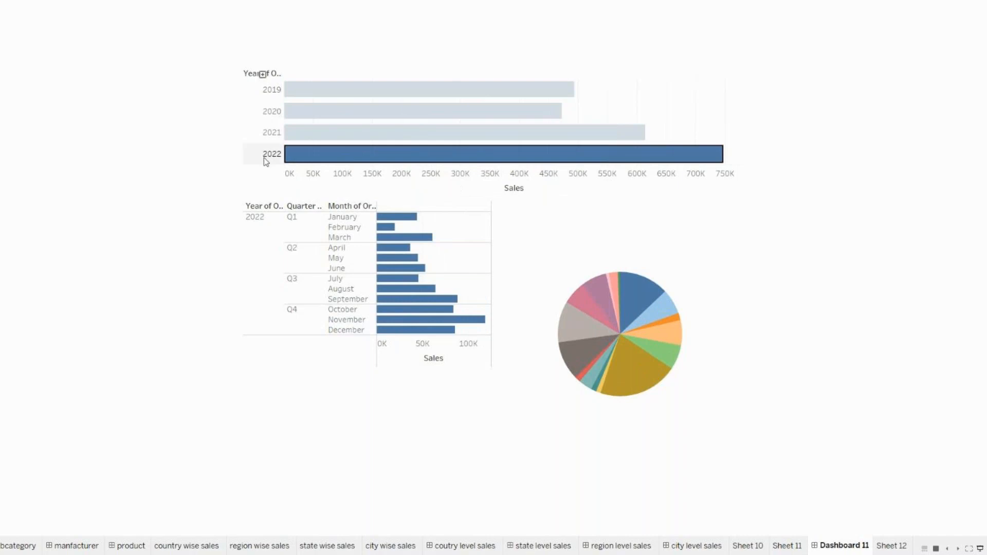
click(325, 155)
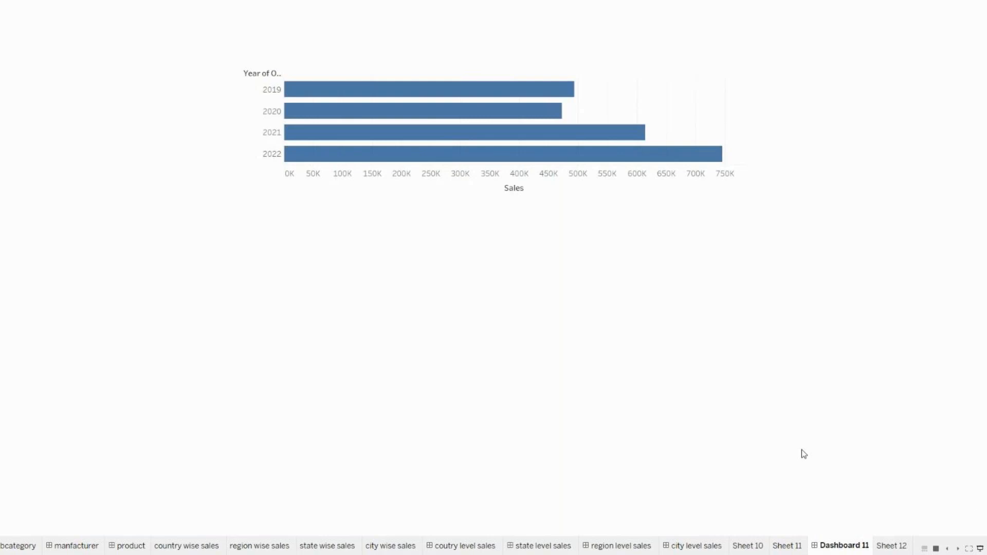
click(980, 549)
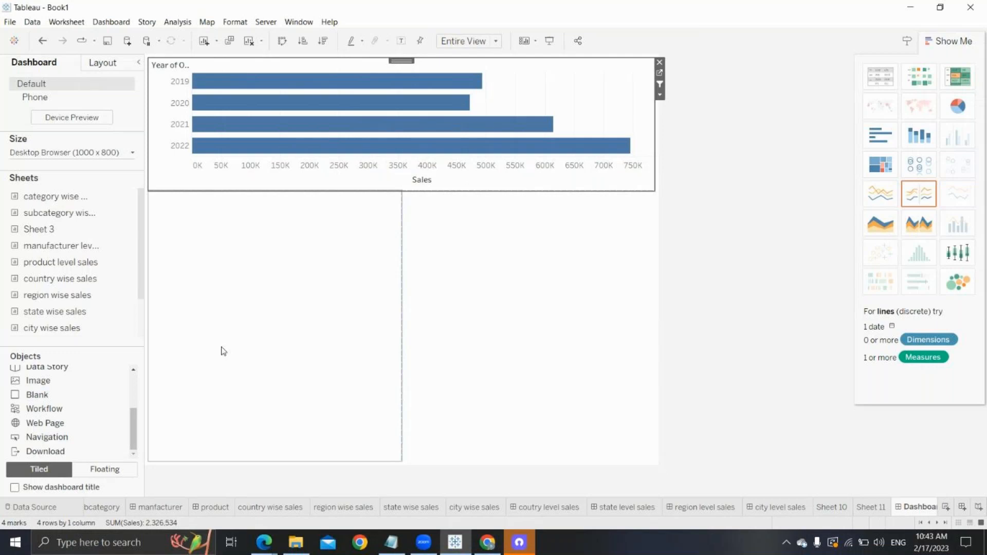
Step: Switch to the GoTo meeting window in Microsoft Edge and request to leave the session
click(360, 544)
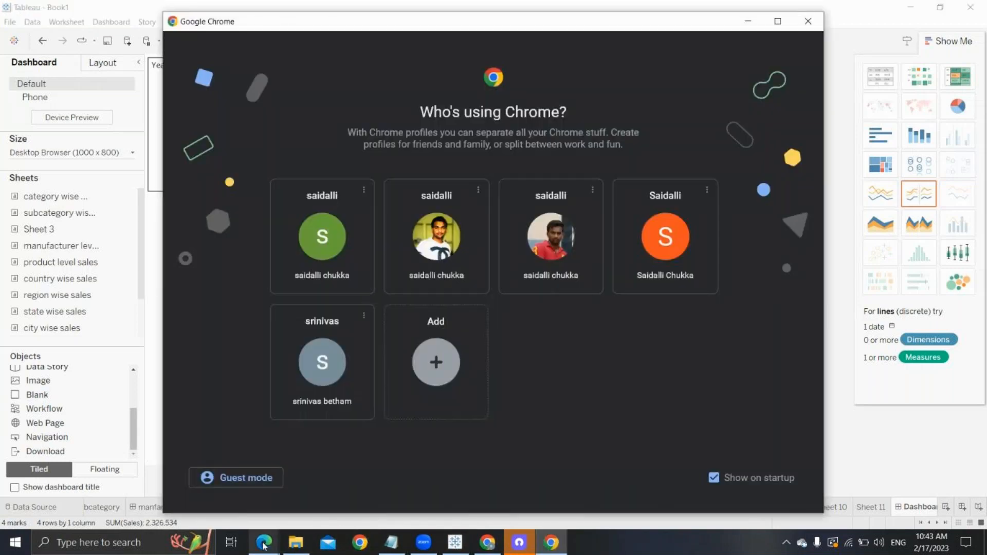
mouse_move(264, 544)
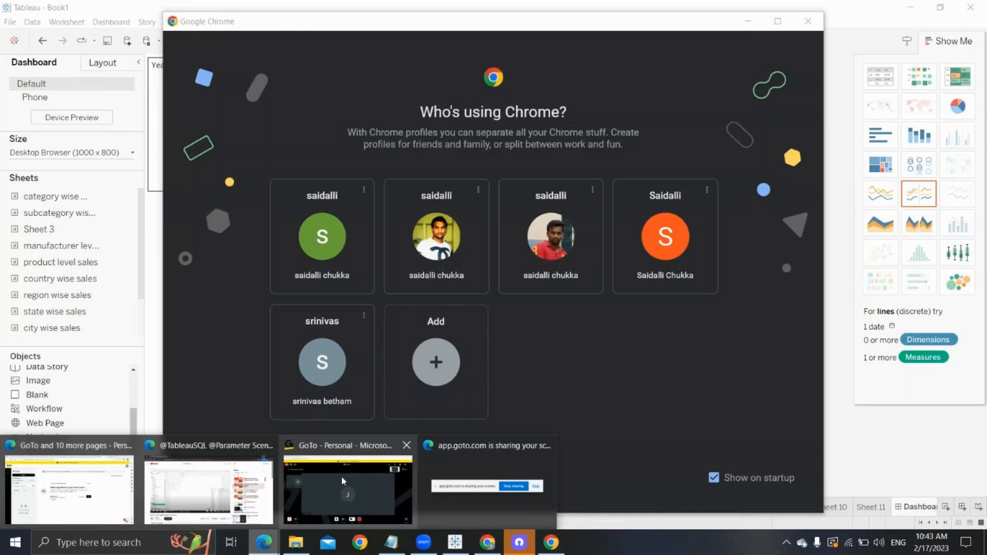
click(518, 449)
click(581, 490)
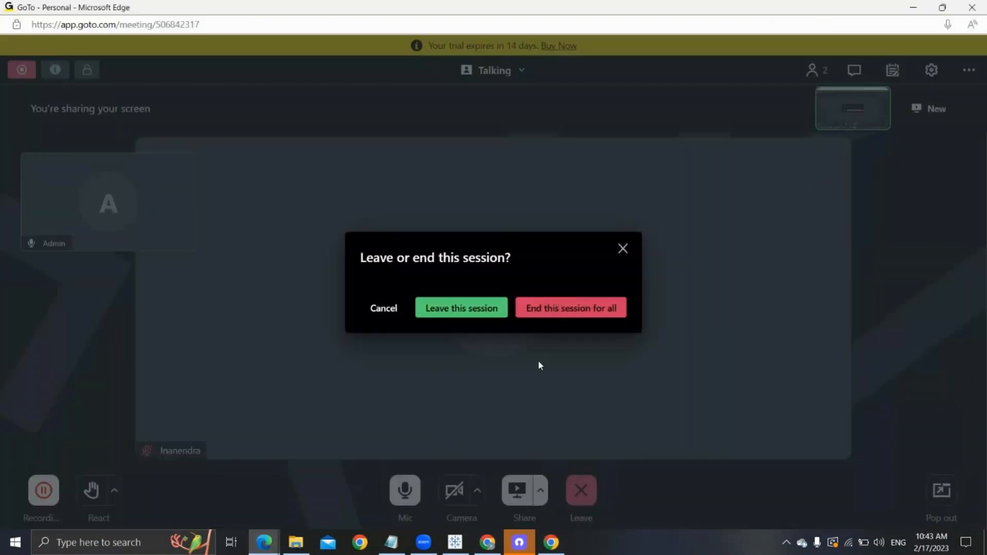